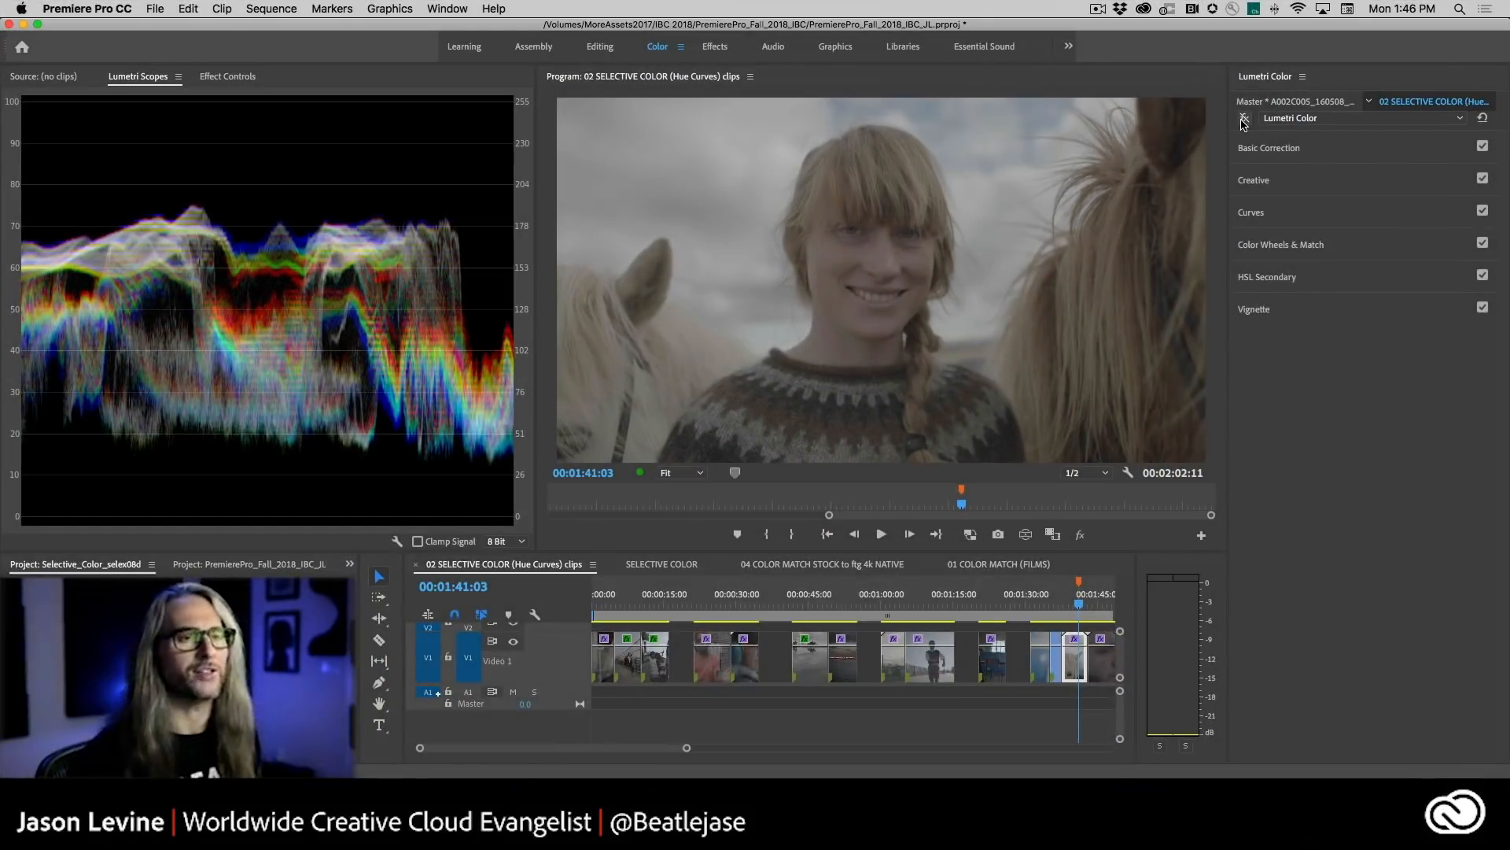
# - Examine the Lumetri Color effect options and its Basic Correction, Creative and Curves parameters in Effect Controls
pyautogui.click(1379, 120)
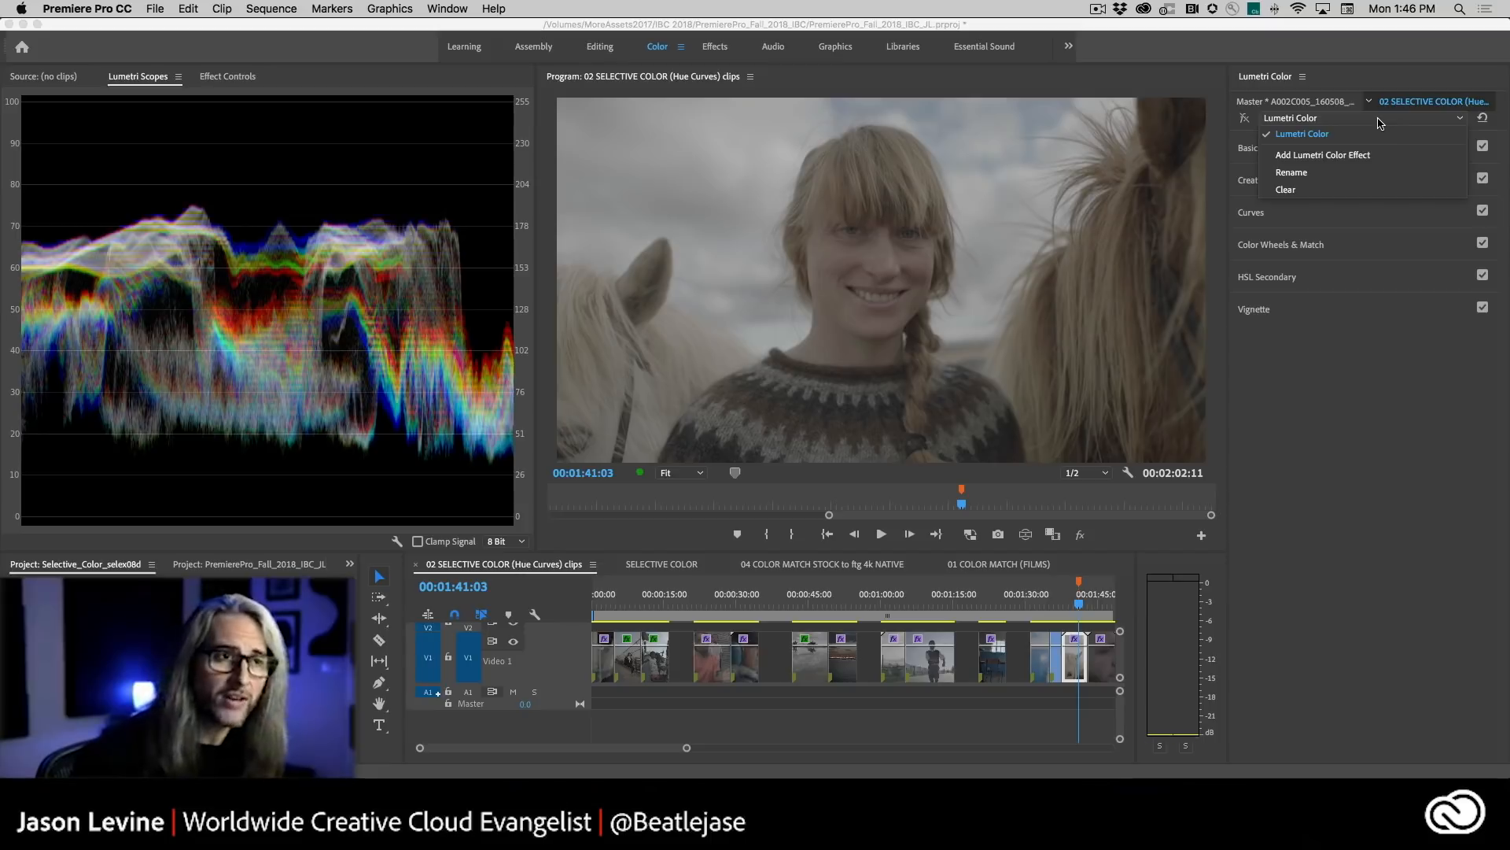
pyautogui.click(1379, 122)
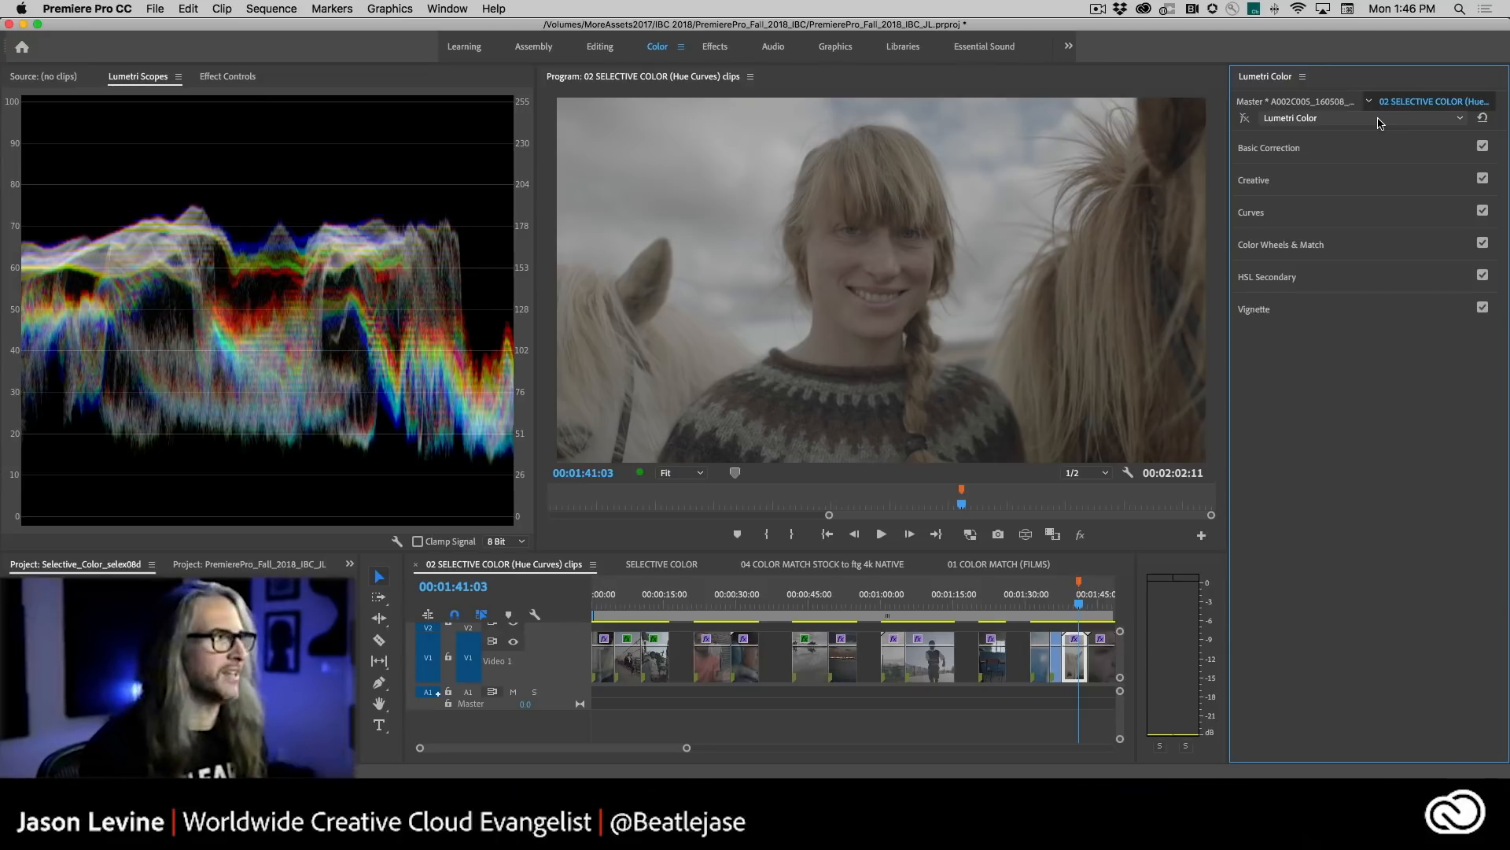
pyautogui.click(224, 76)
pyautogui.scroll(-5, 41, 488)
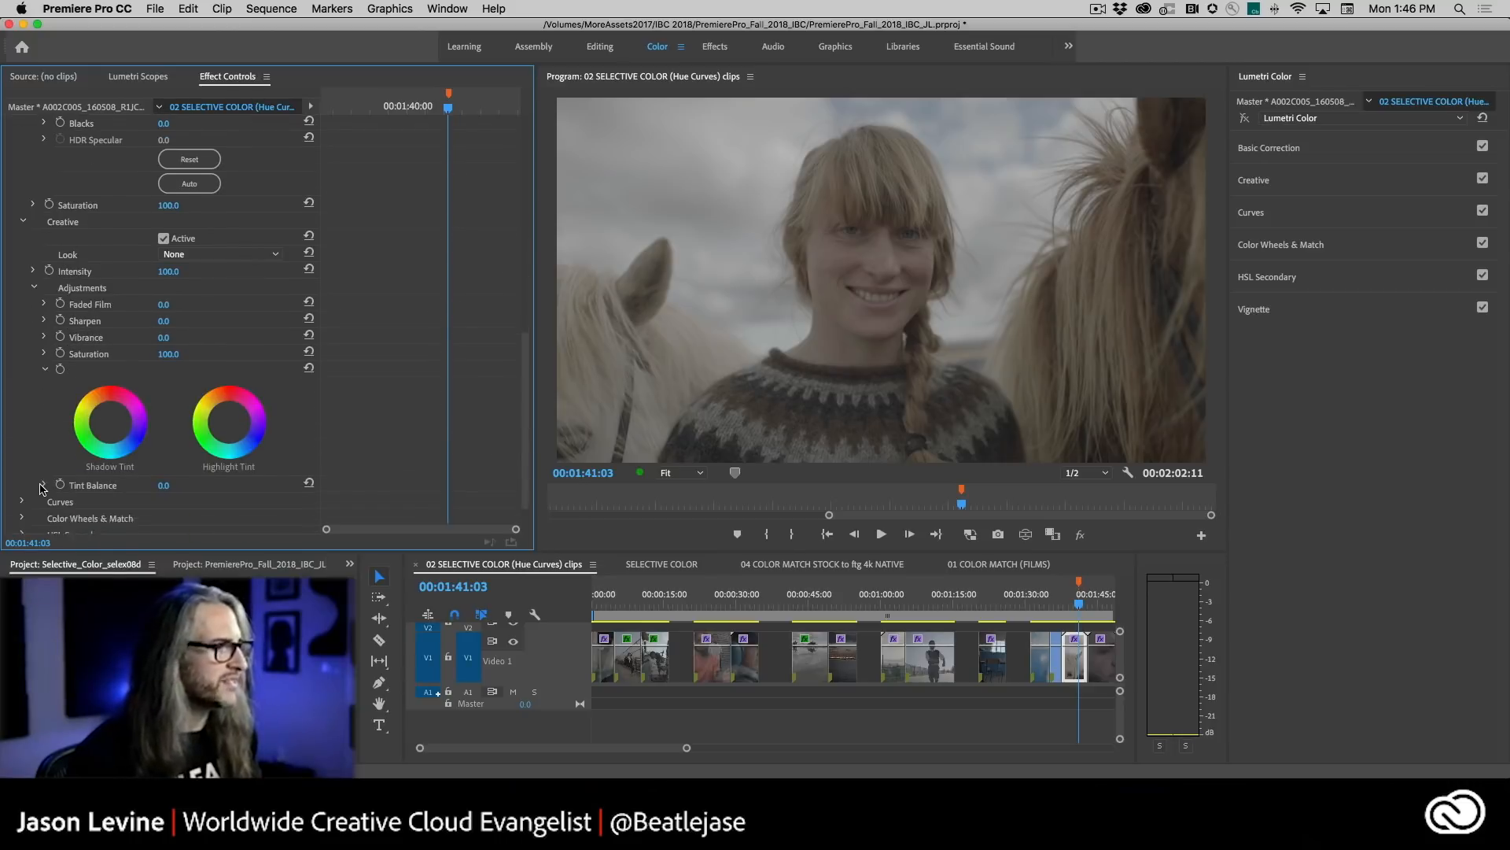
pyautogui.scroll(-1, 40, 488)
pyautogui.click(22, 460)
pyautogui.scroll(-4, 46, 490)
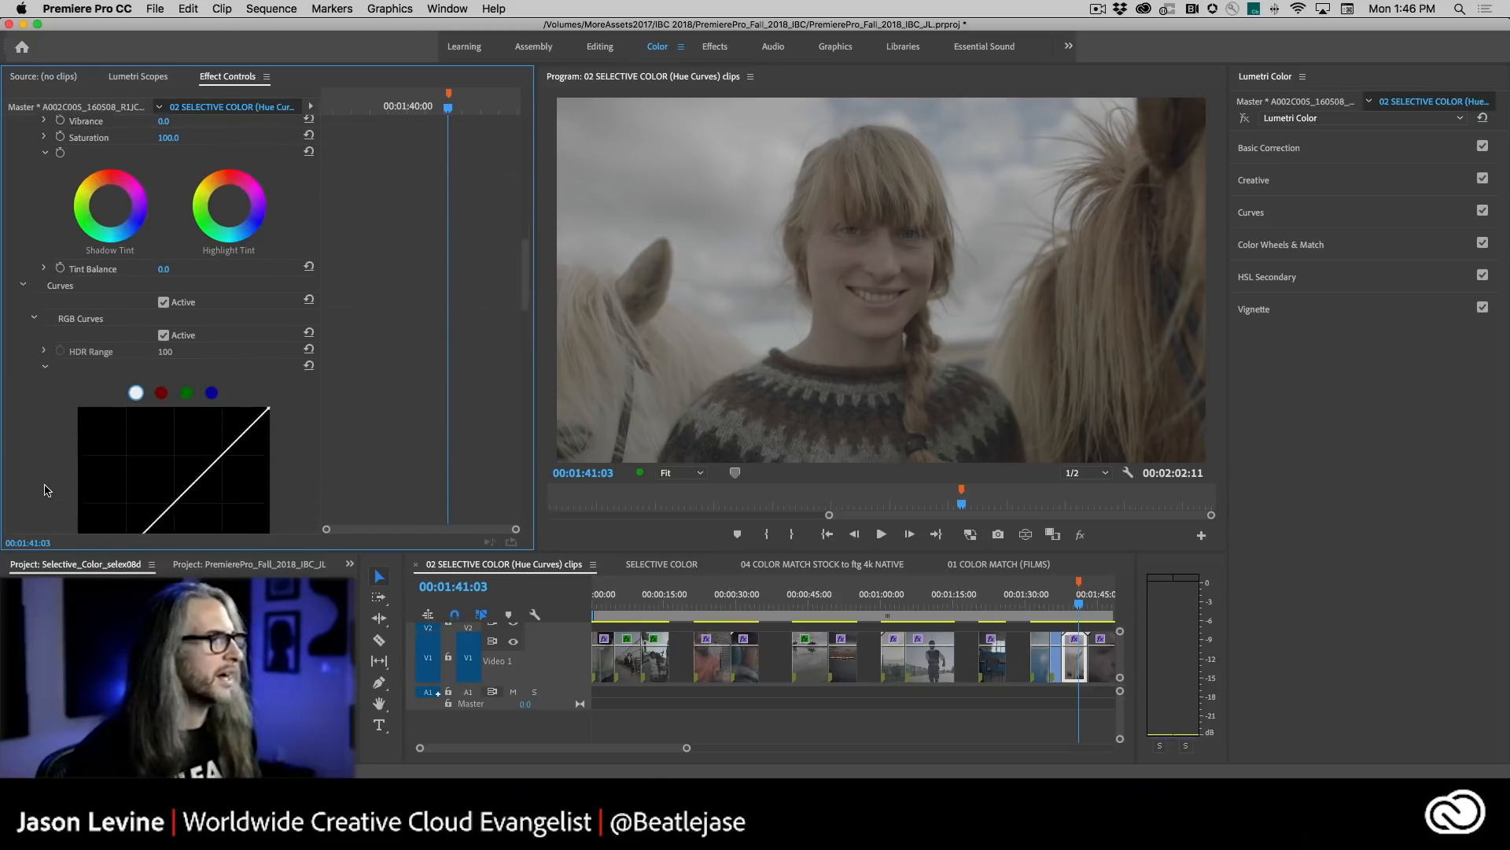
pyautogui.scroll(-8, 44, 489)
pyautogui.scroll(9, 86, 444)
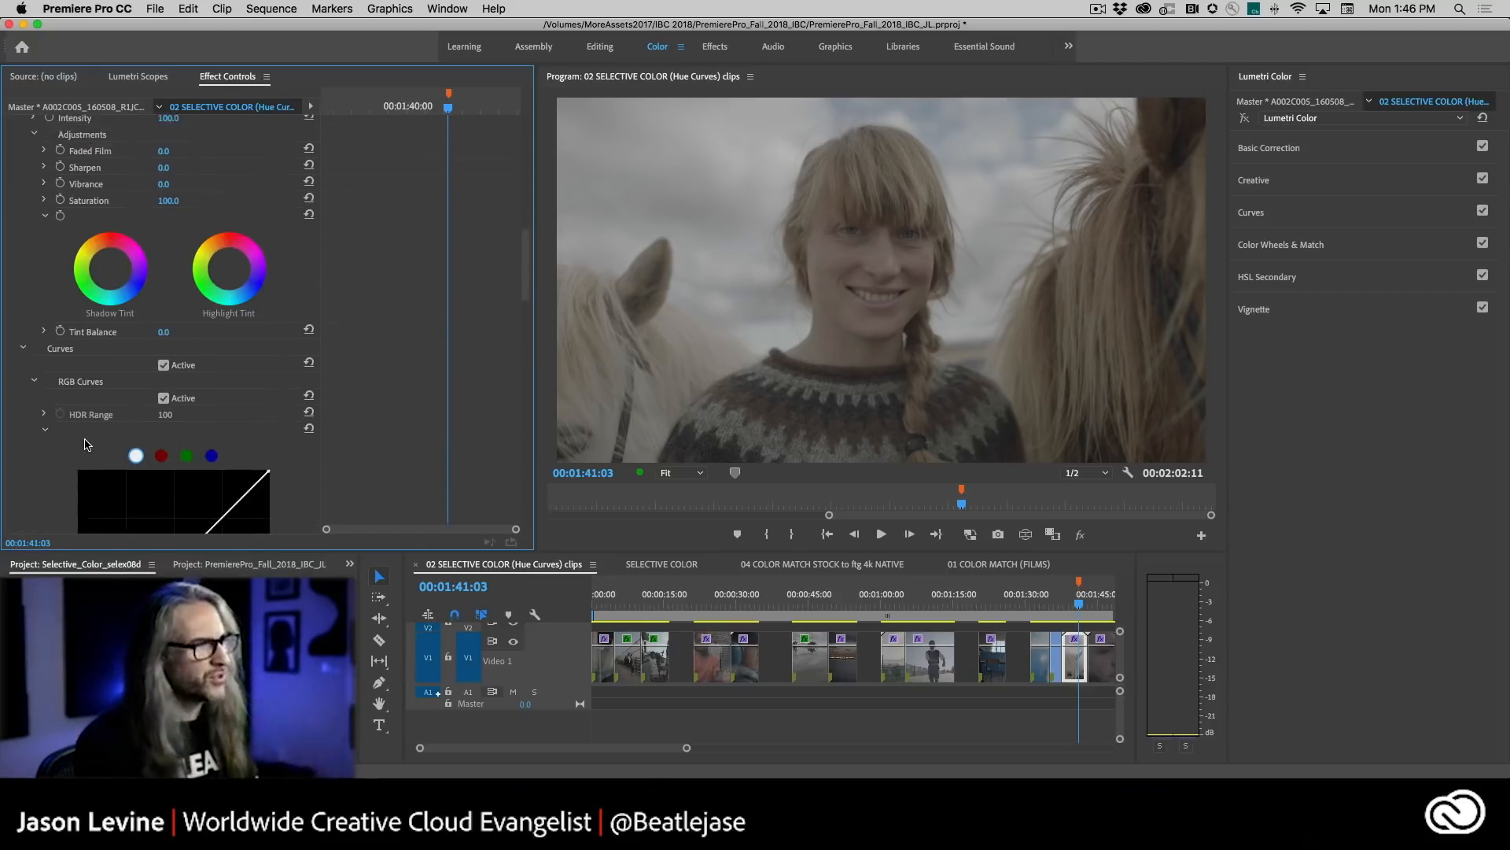
pyautogui.scroll(10, 86, 444)
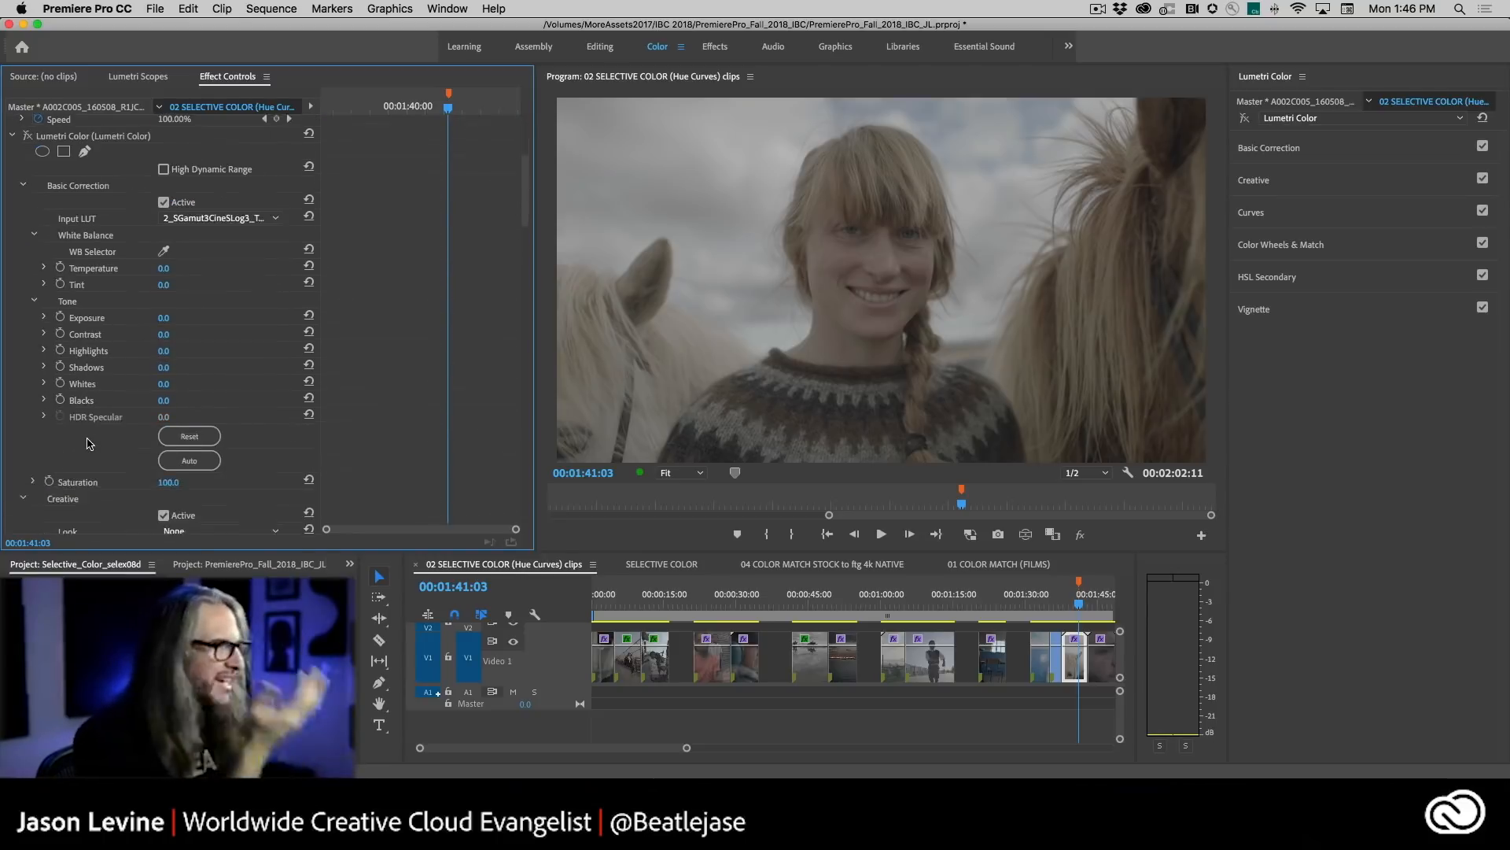
pyautogui.scroll(-3, 87, 444)
pyautogui.scroll(6, 88, 444)
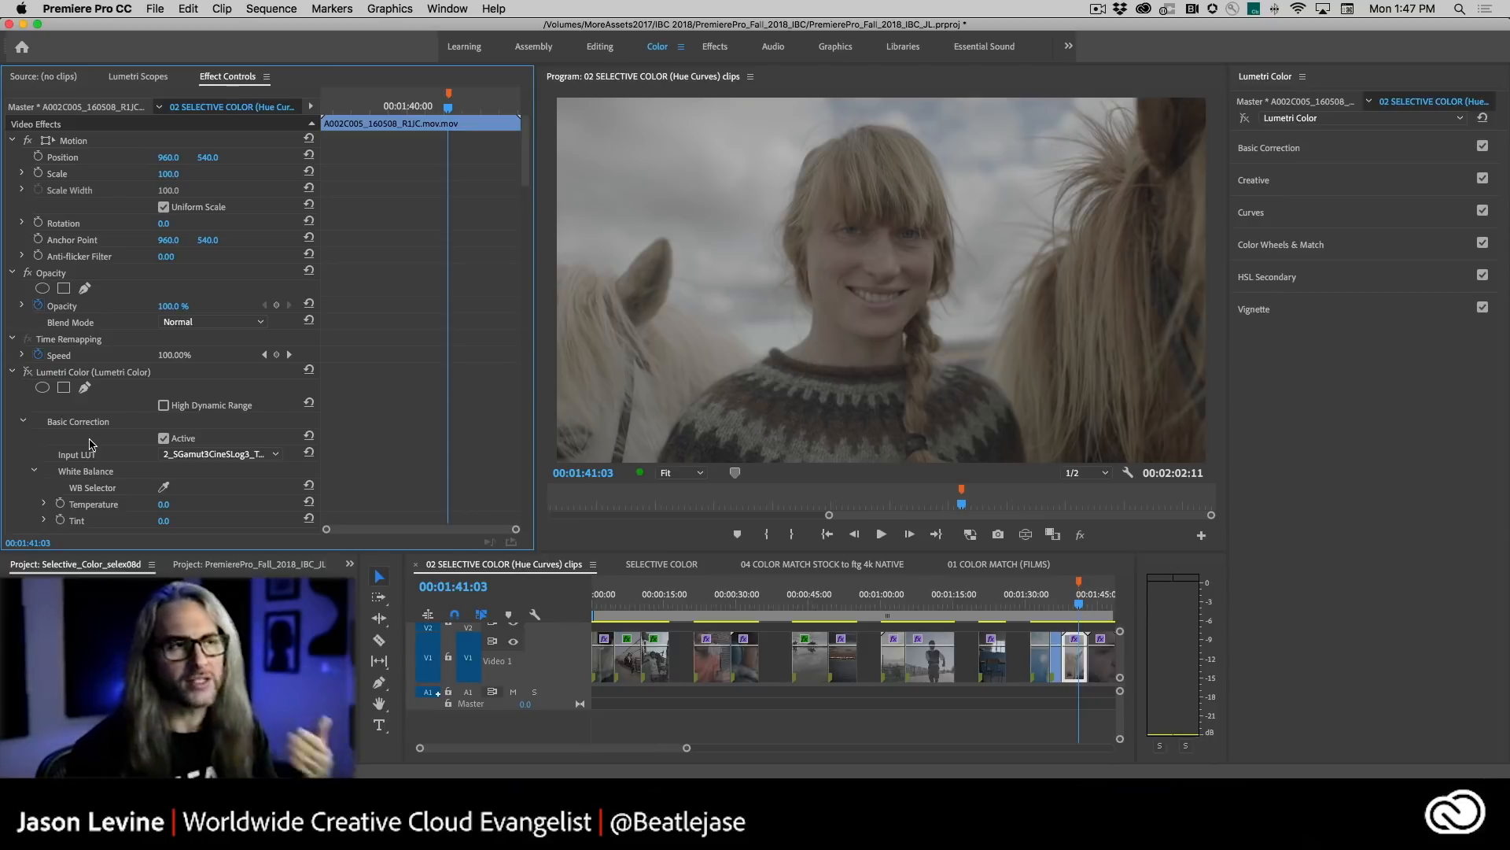
# - Rename the clip's existing Lumetri Color effect to Pre-Grade
pyautogui.click(1372, 119)
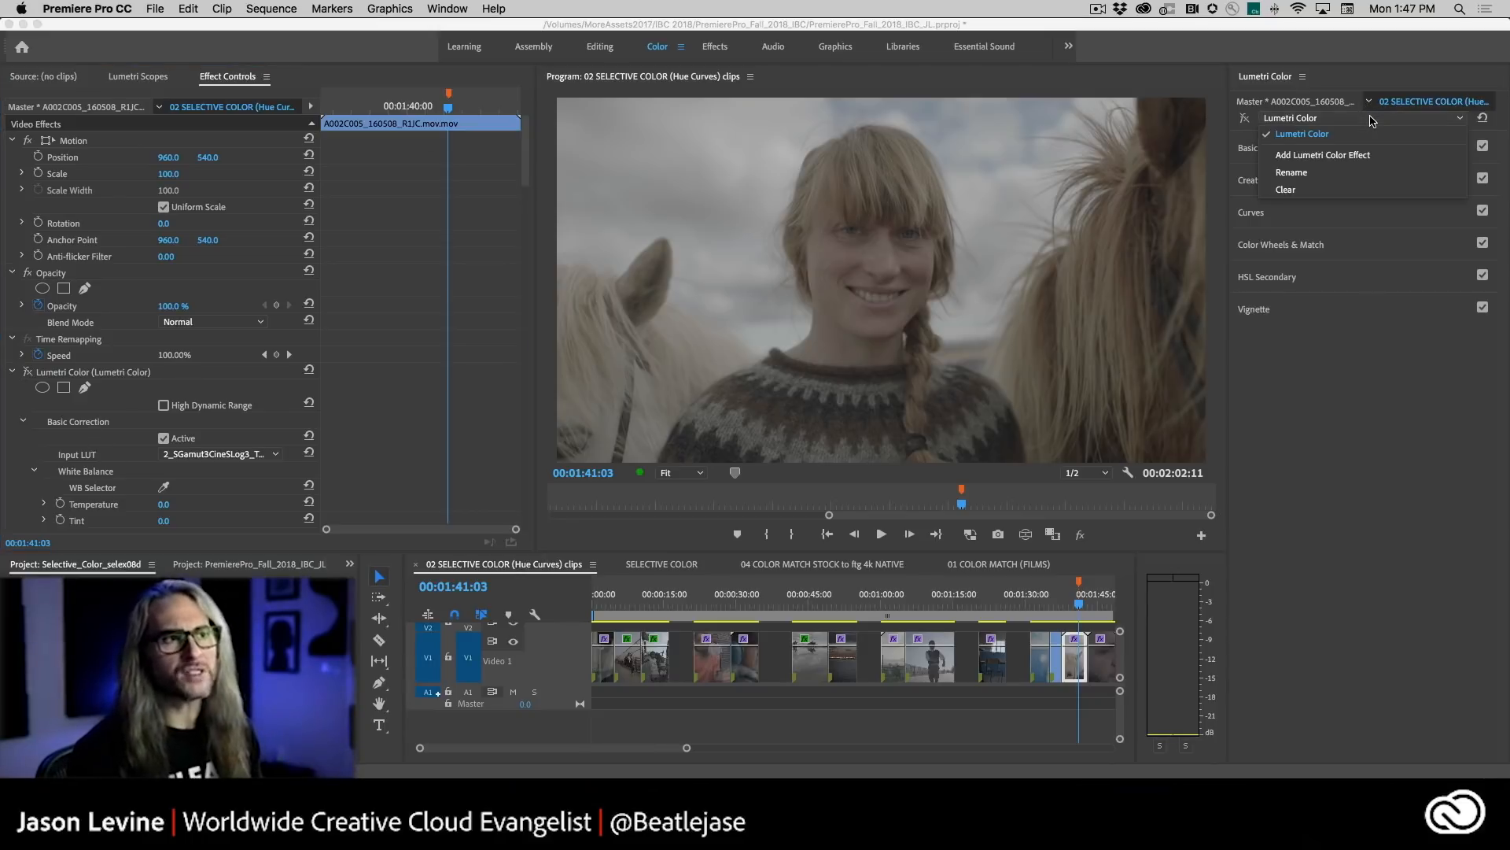
pyautogui.click(1343, 172)
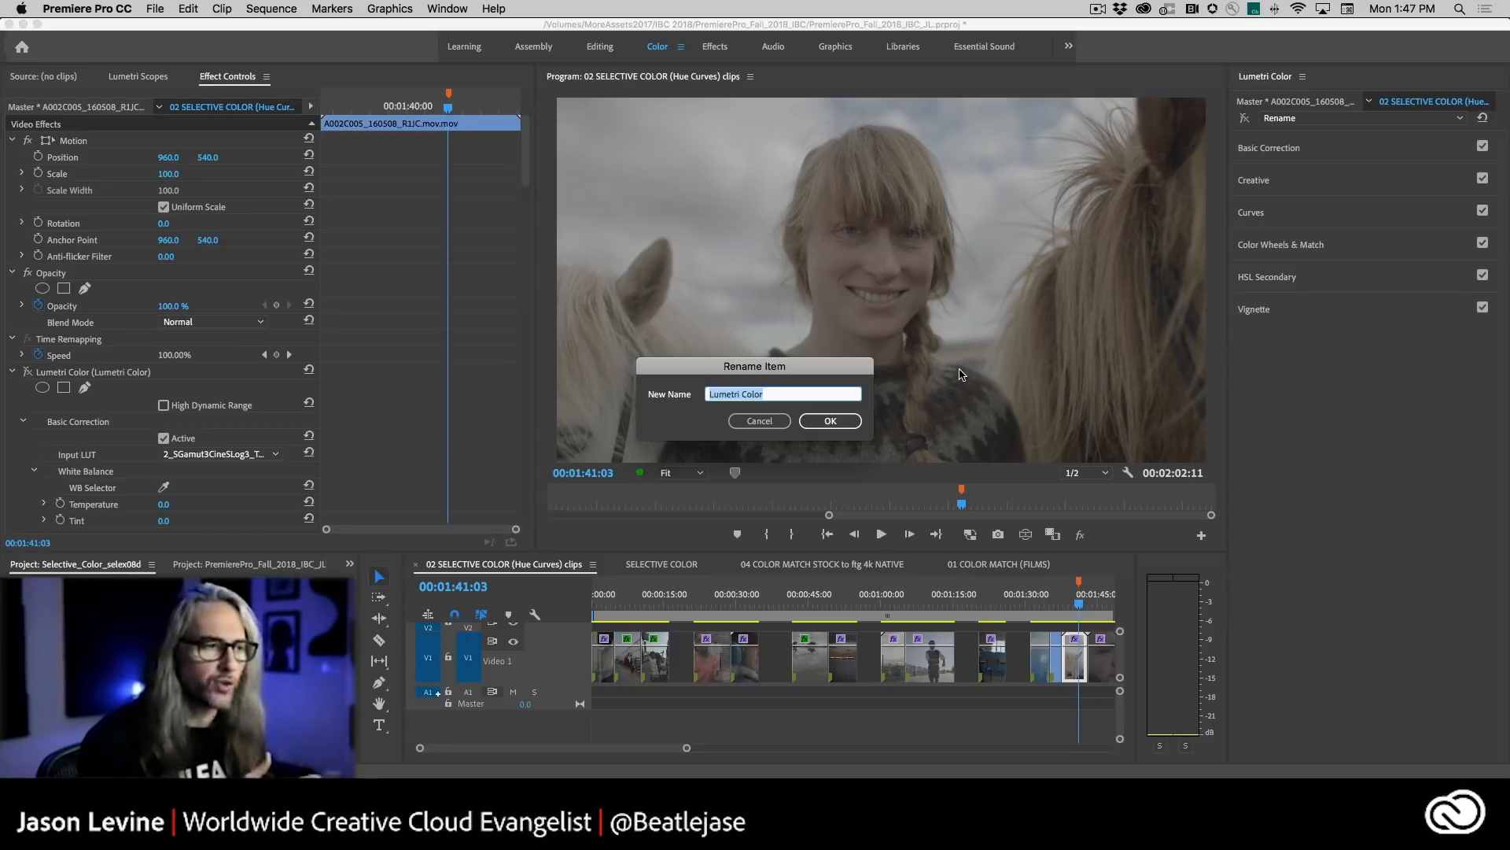
pyautogui.write('Pre-Grade')
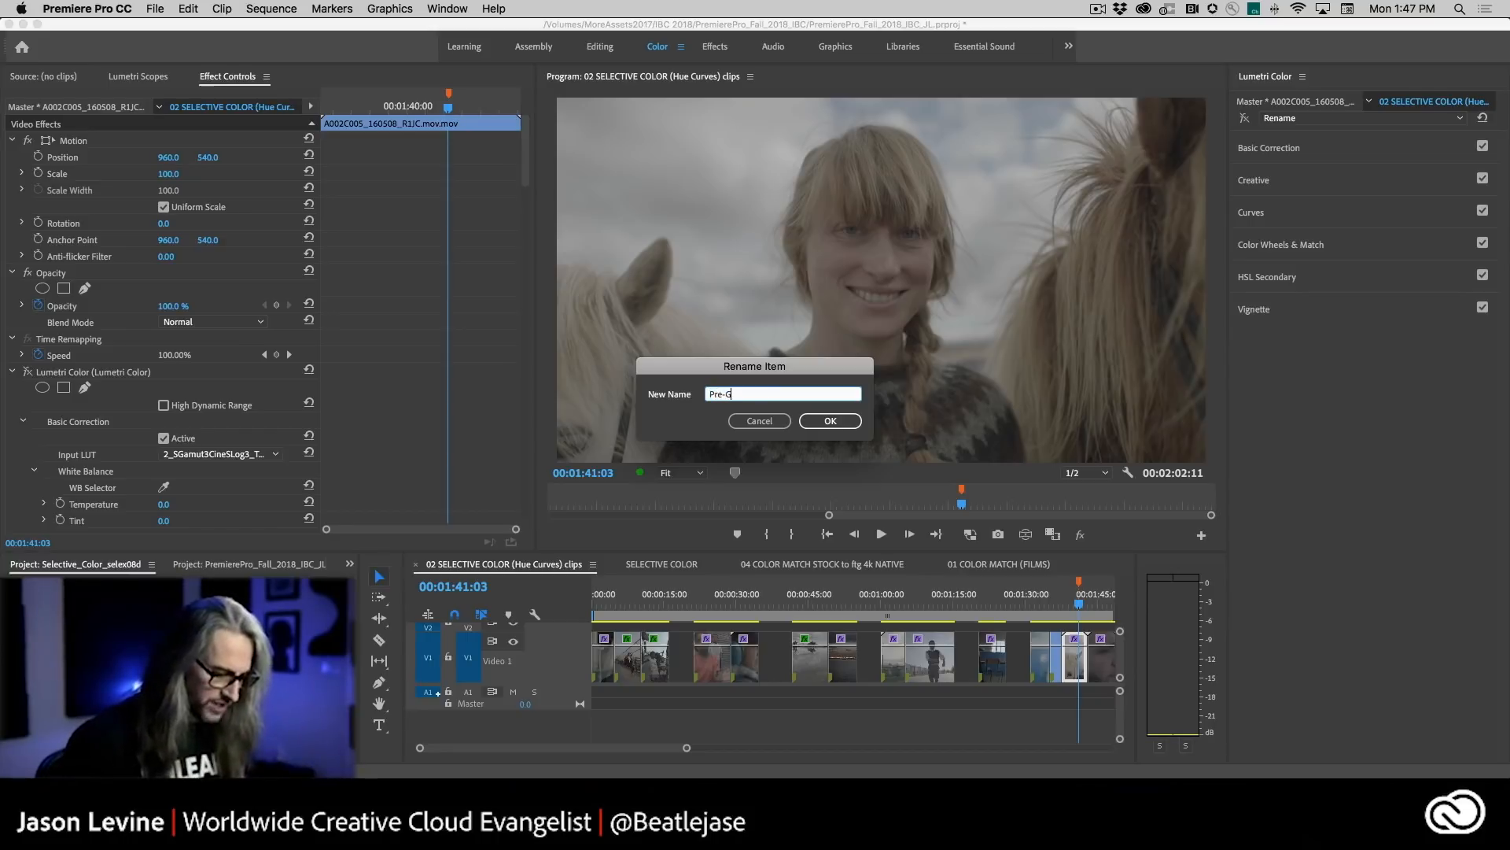
pyautogui.click(842, 421)
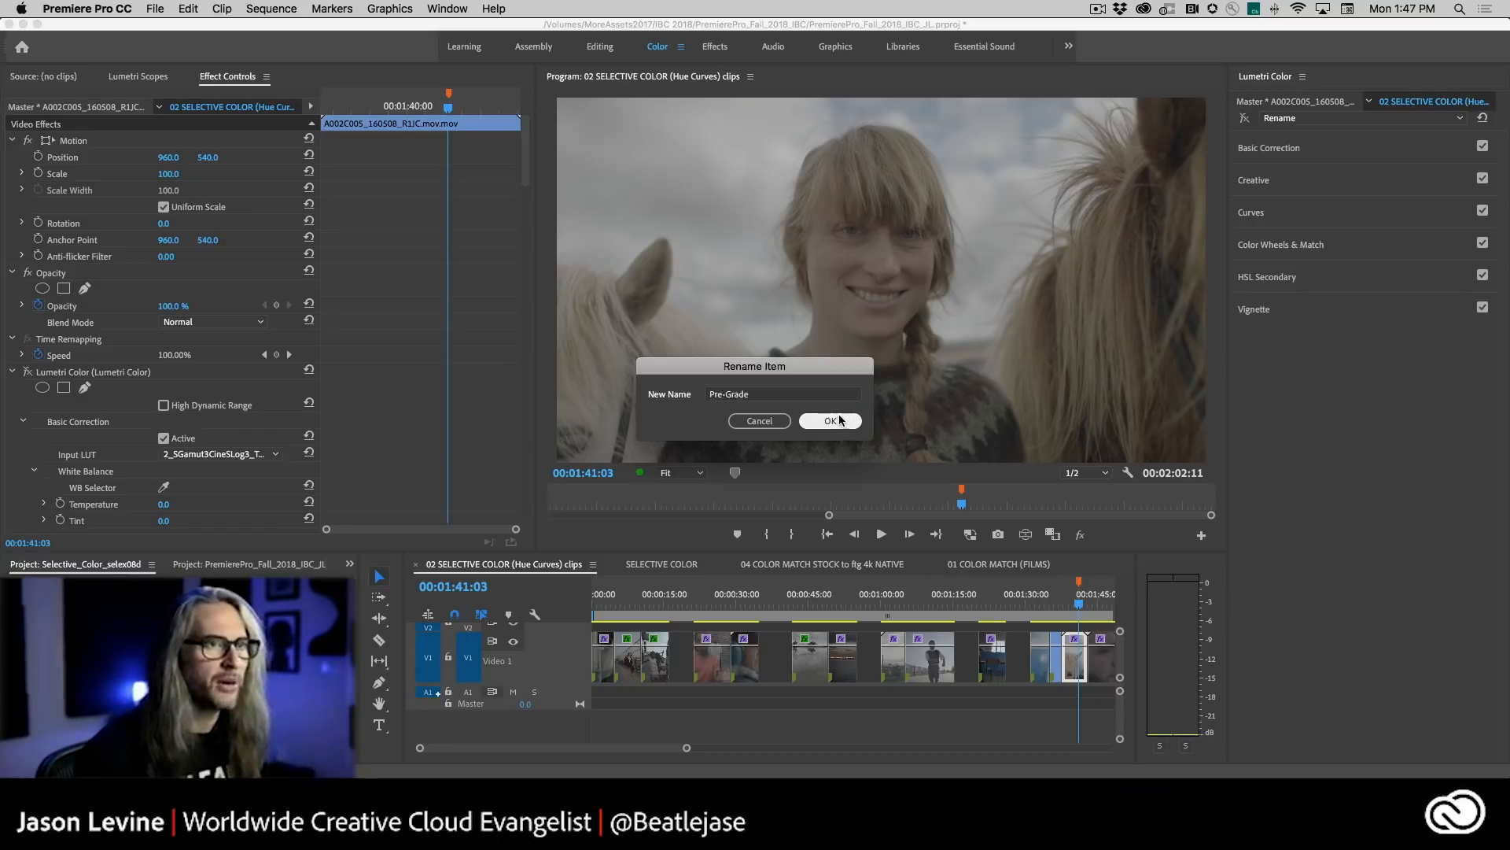
# - Check the Input LUT choices in Pre-Grade's Basic Correction, keep 2_SGamut3CineSLog3_To_LC-709TypeA, and enable the effect
pyautogui.click(1392, 152)
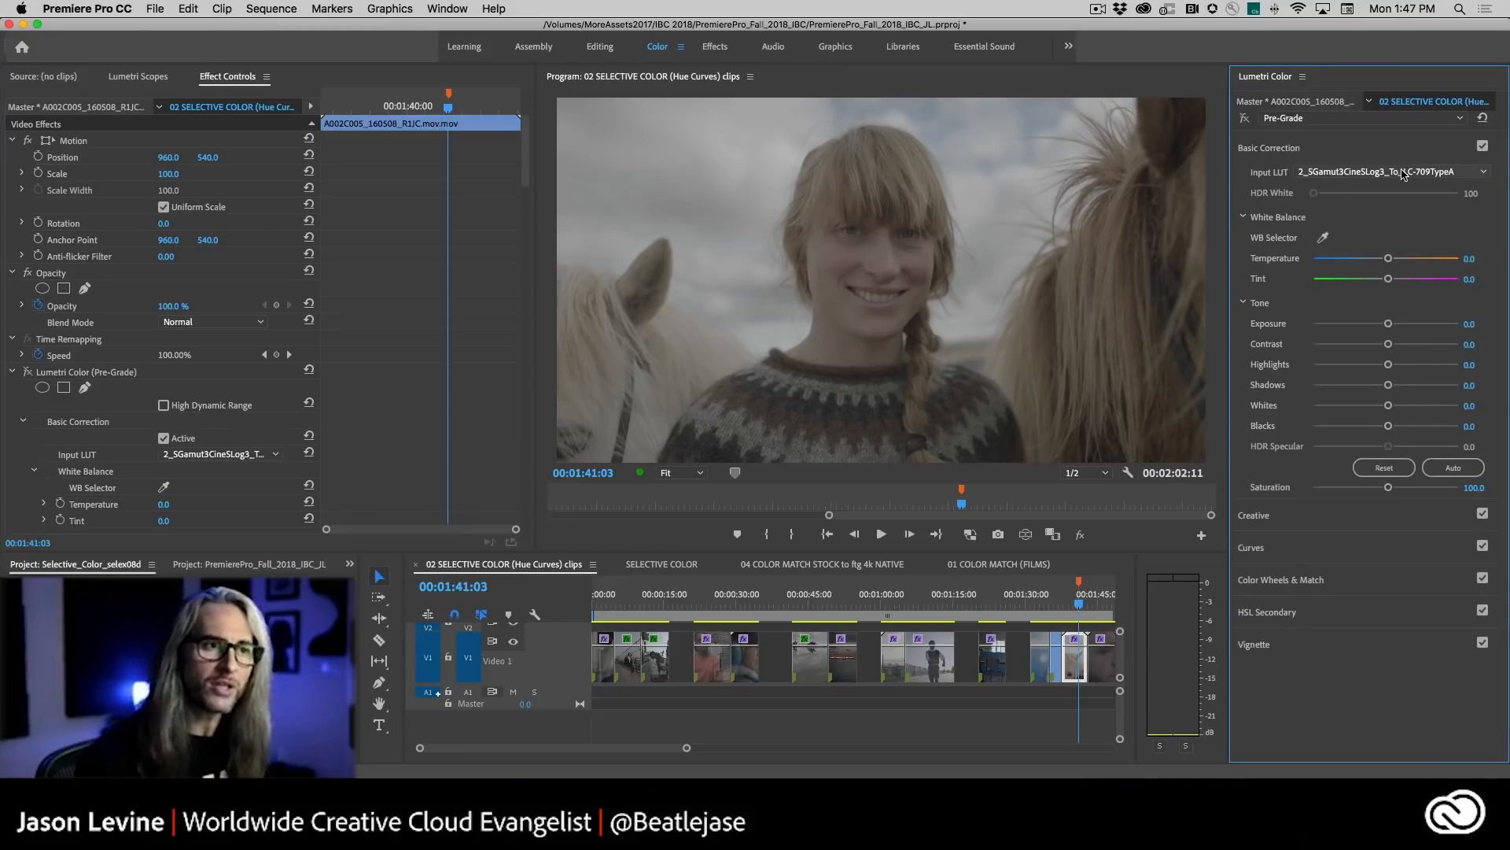
pyautogui.click(1481, 174)
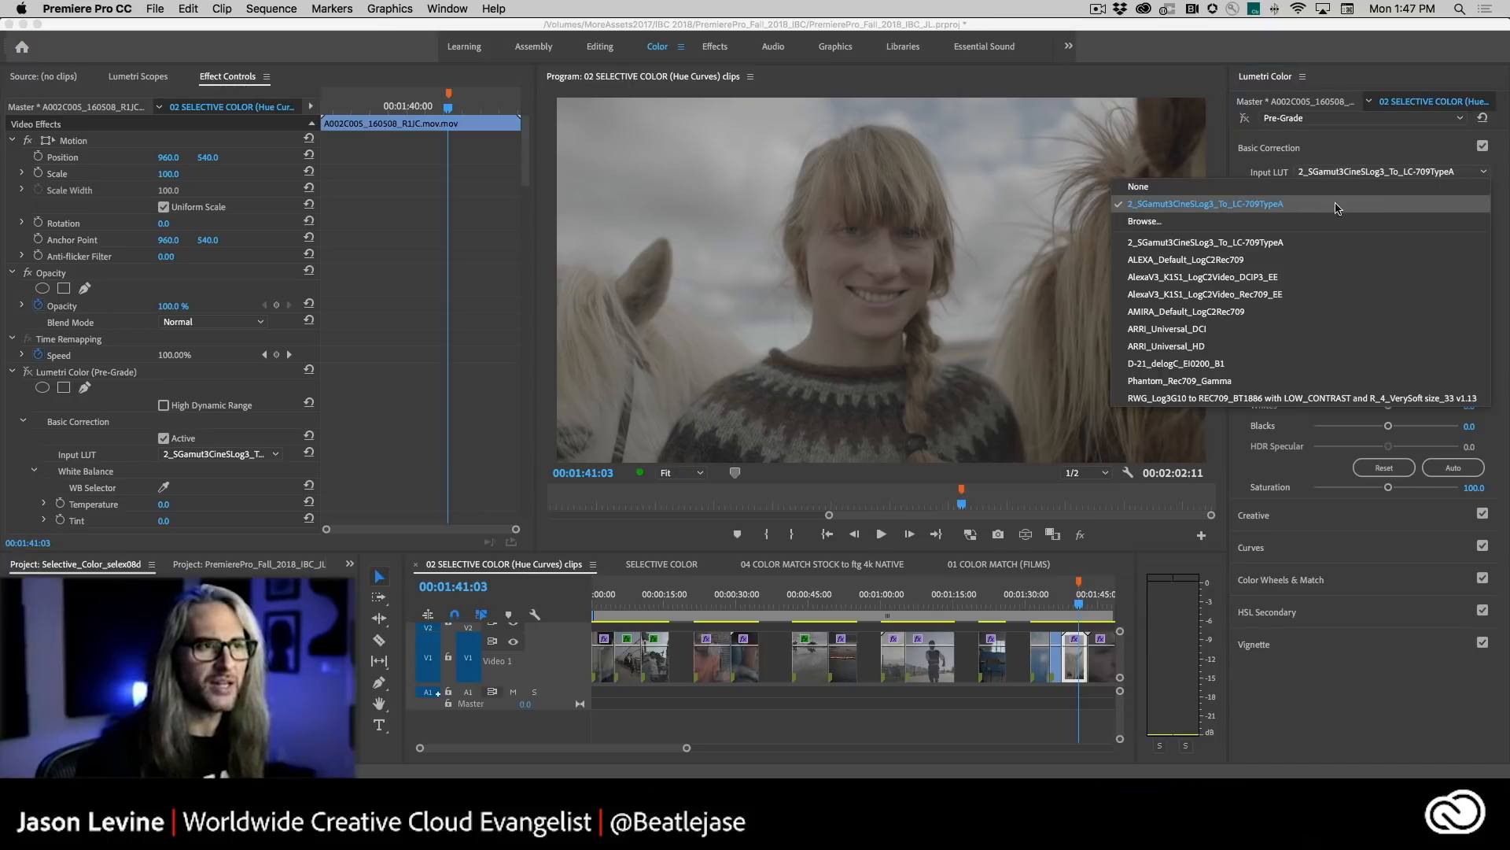
pyautogui.click(1388, 147)
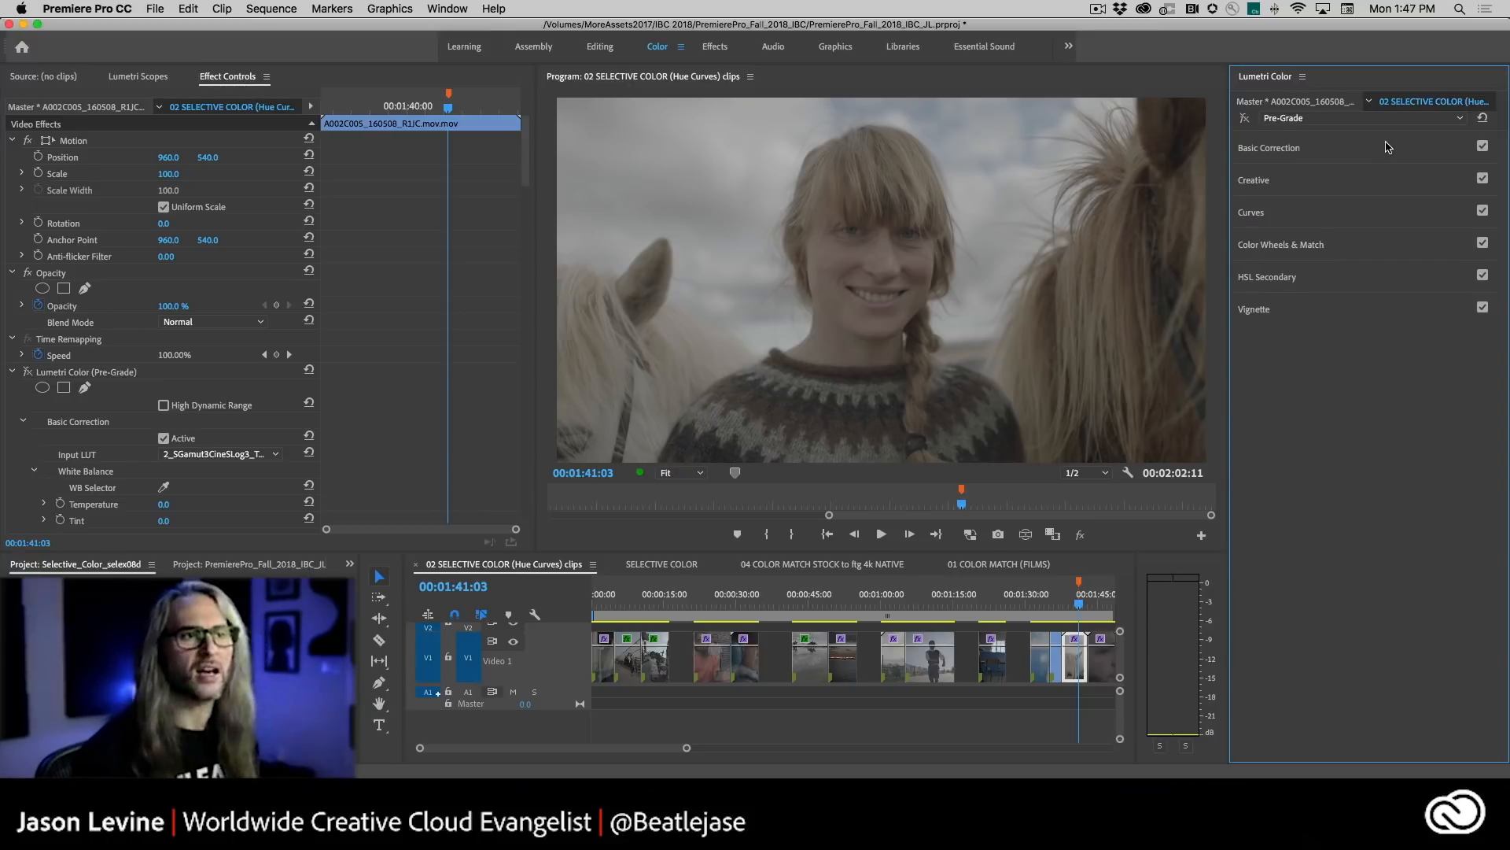
pyautogui.click(1389, 147)
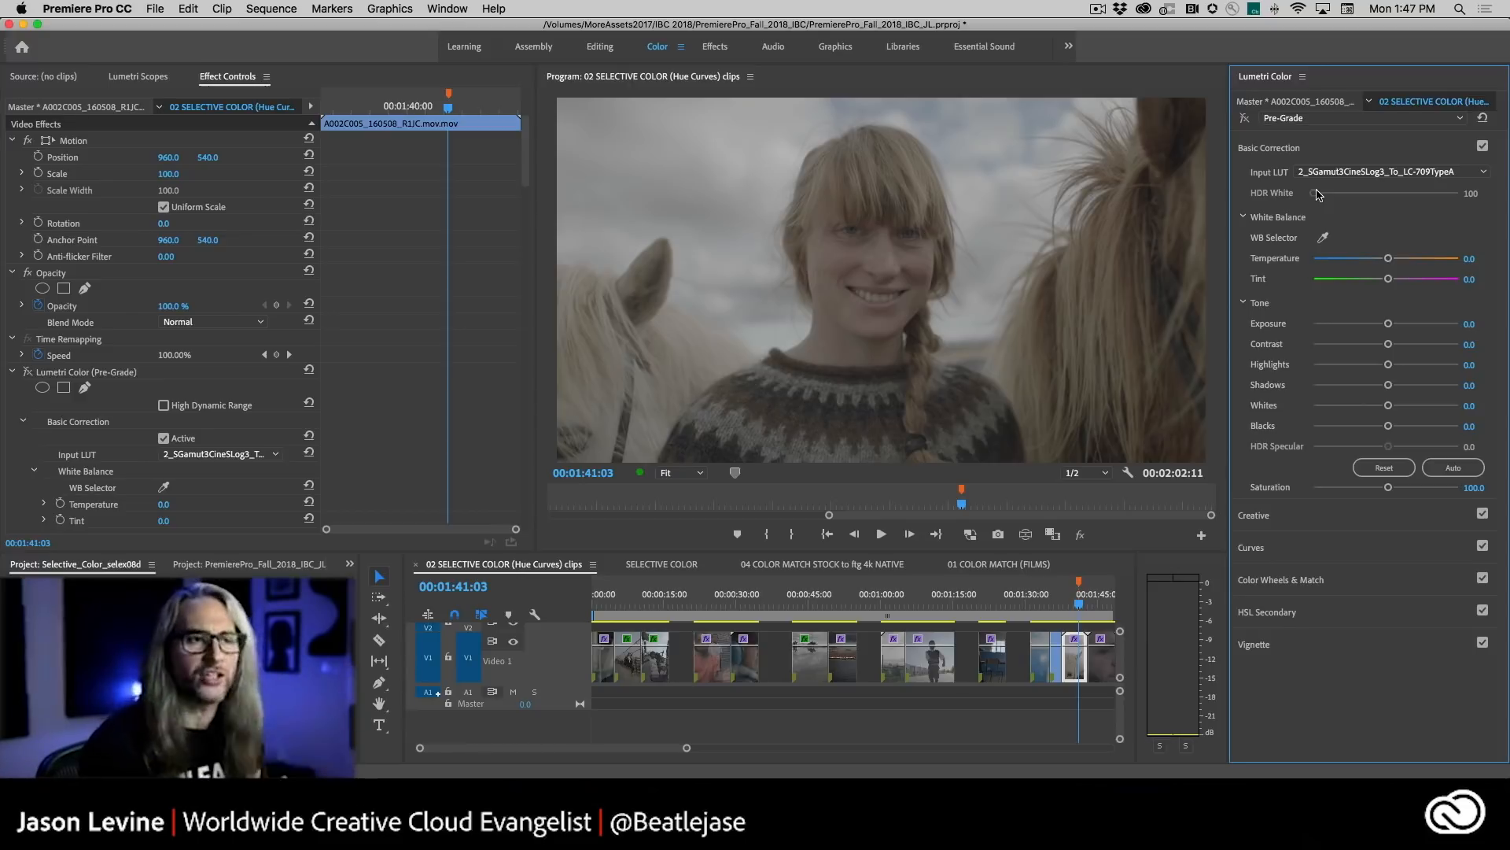
pyautogui.click(1244, 120)
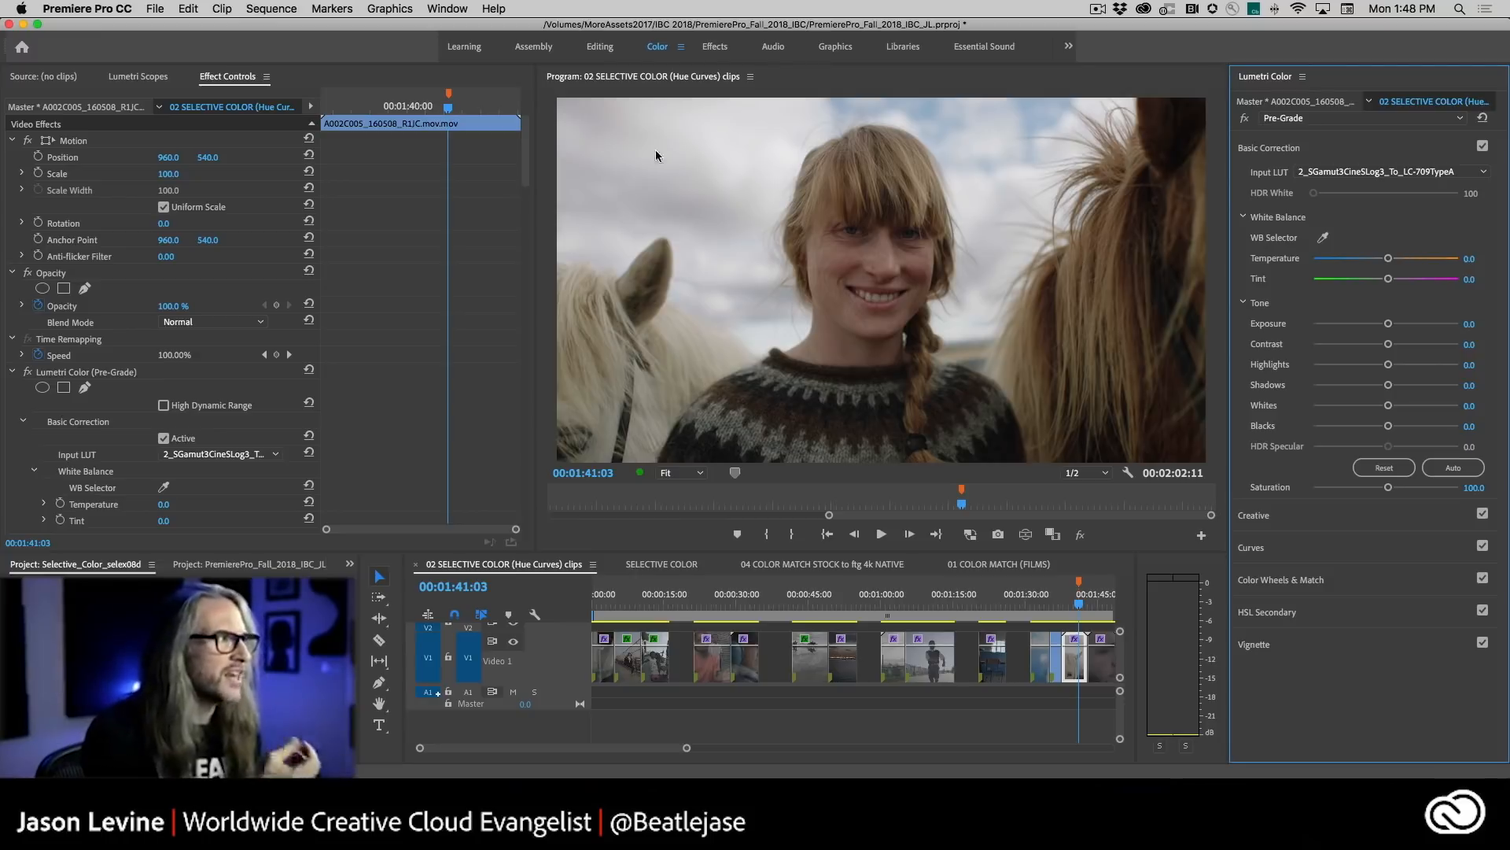
# - With the Lumetri Scopes shown, set Pre-Grade's contrast to -4.9, highlights to 11.4 and blacks to 15.7, and compare the image with the effect bypassed
pyautogui.click(137, 77)
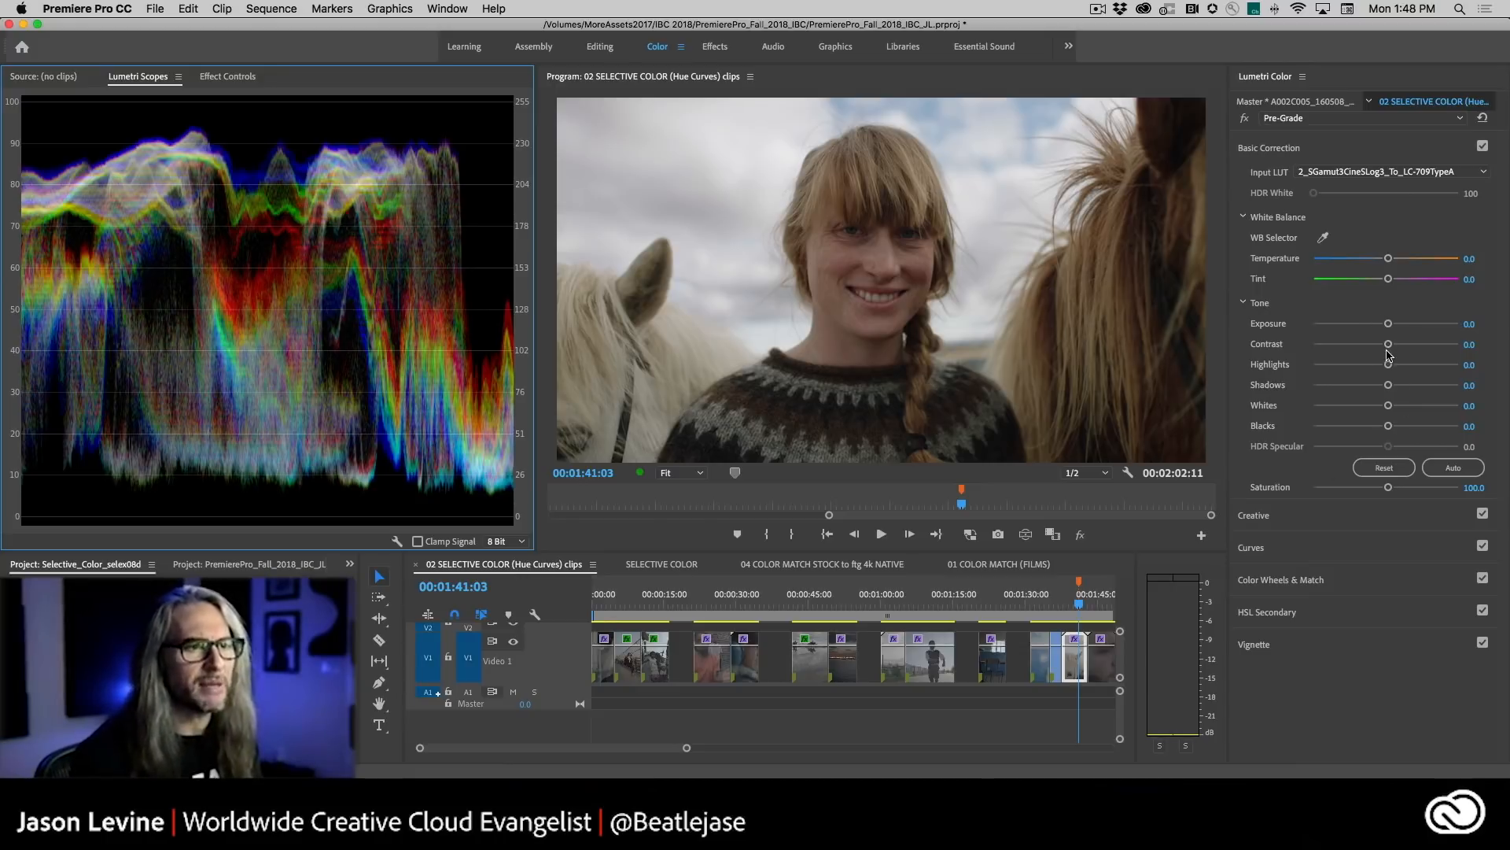
pyautogui.moveTo(1389, 347); pyautogui.dragTo(1393, 368)
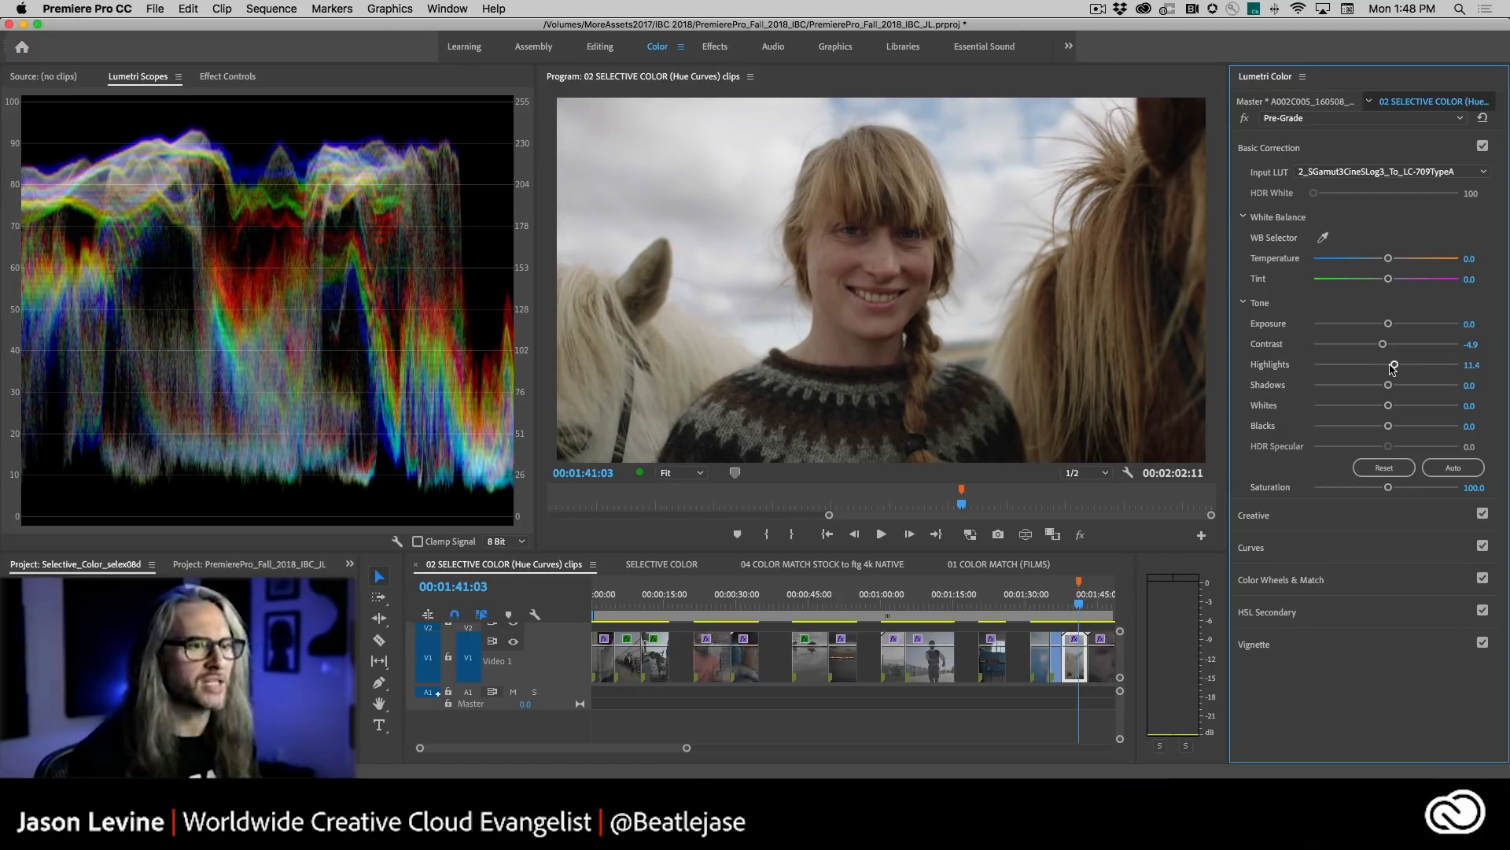
pyautogui.moveTo(1388, 426); pyautogui.dragTo(1397, 428)
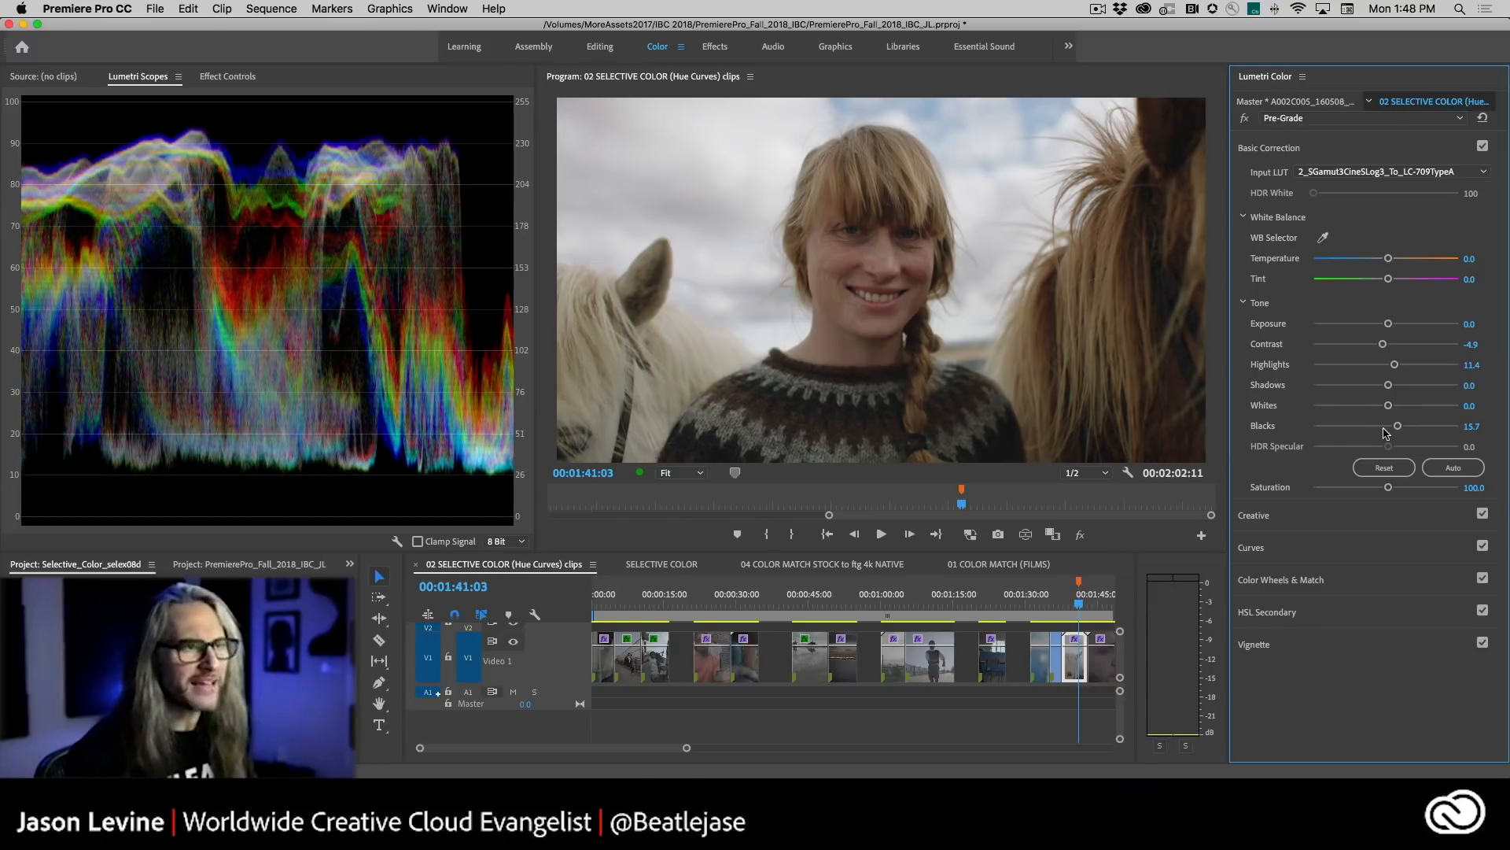
pyautogui.click(1244, 119)
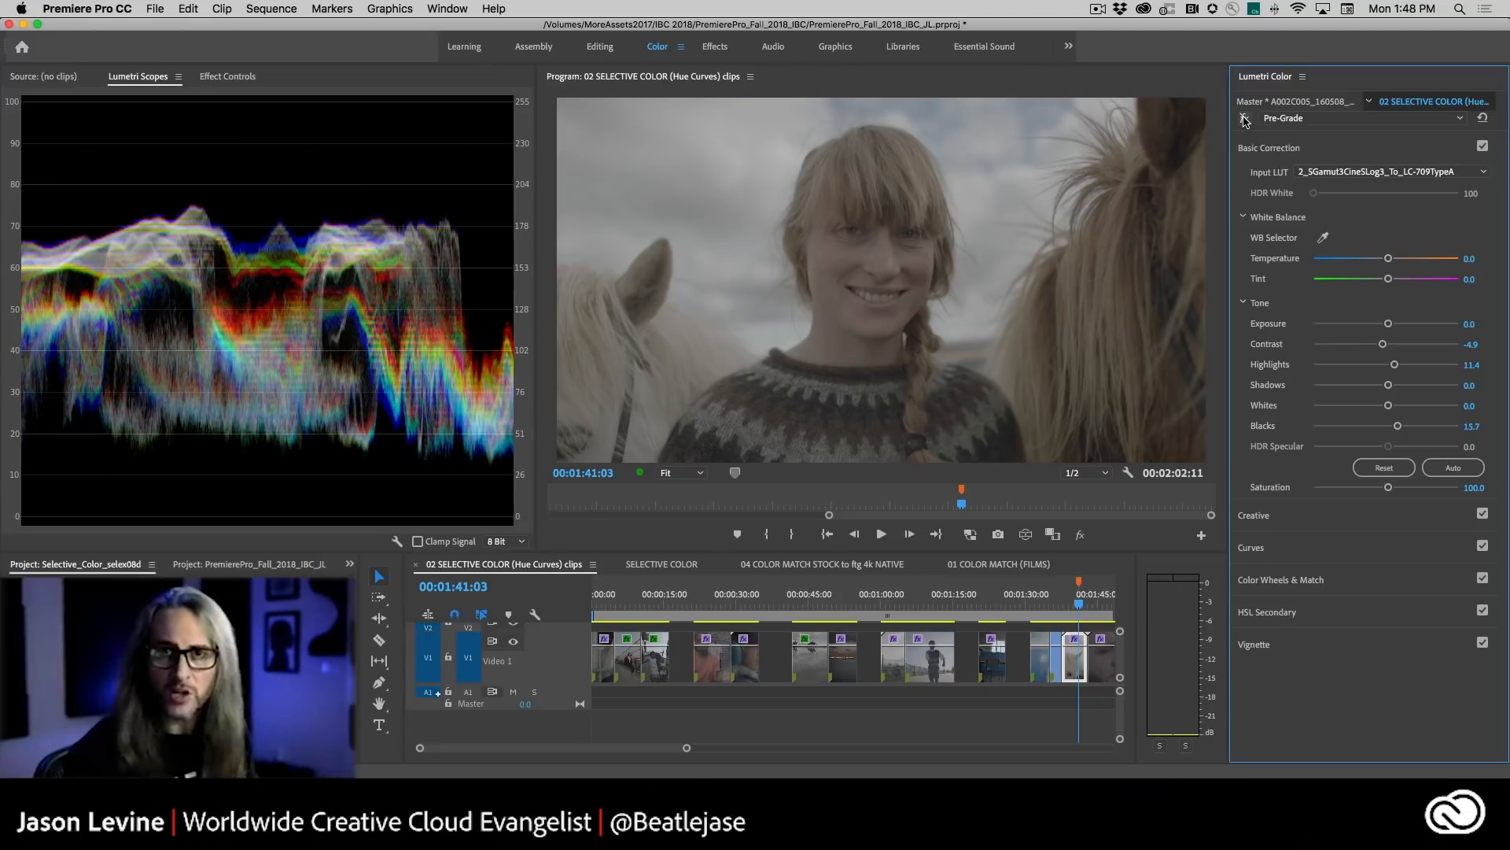
pyautogui.click(1244, 119)
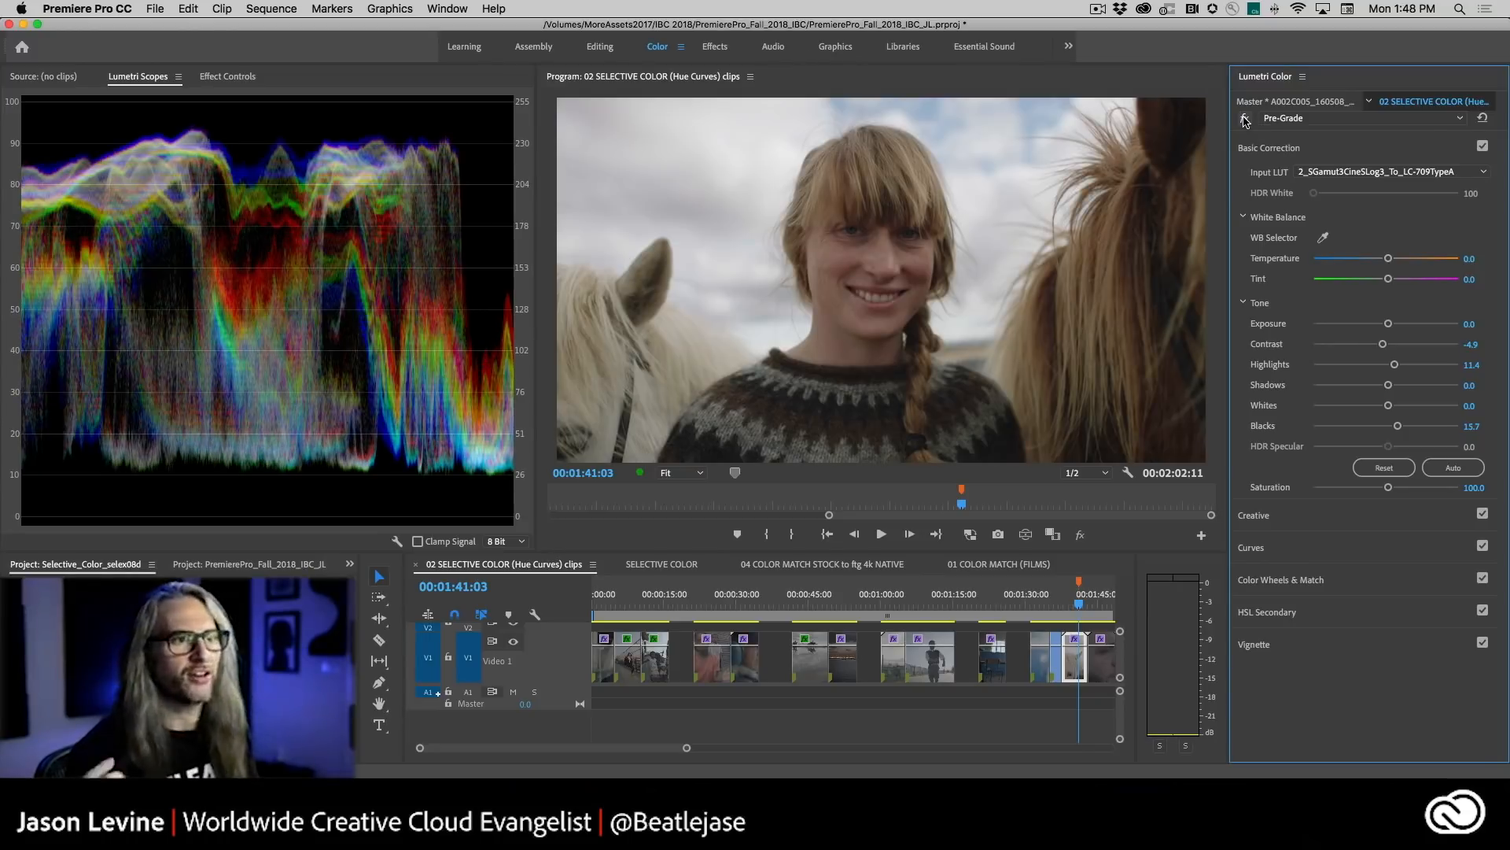
# - Add a second Lumetri Color effect to the clip and rename it CreativeLook-C
pyautogui.click(1406, 124)
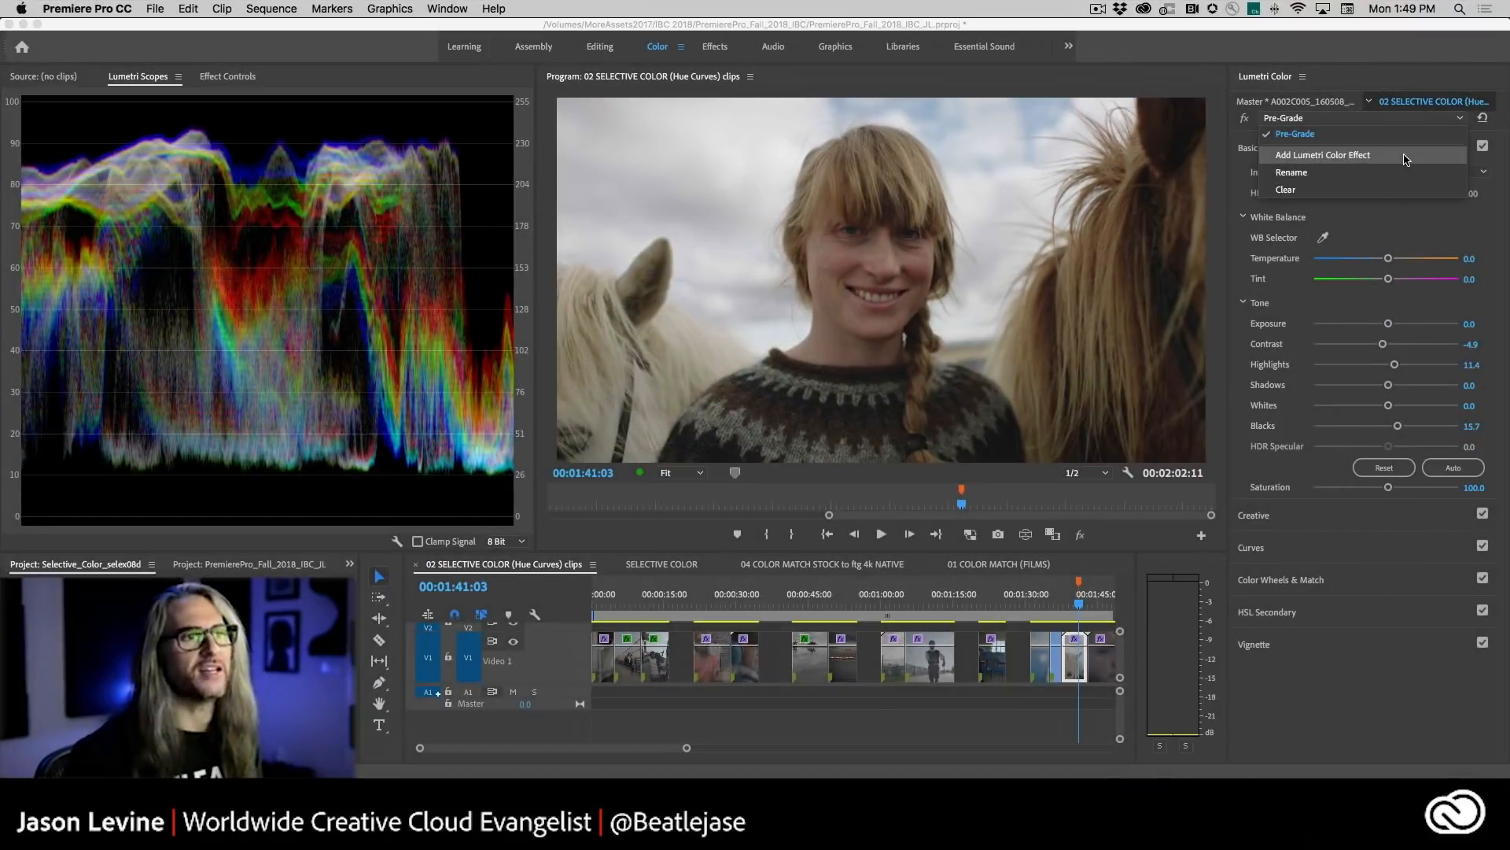
pyautogui.click(1405, 156)
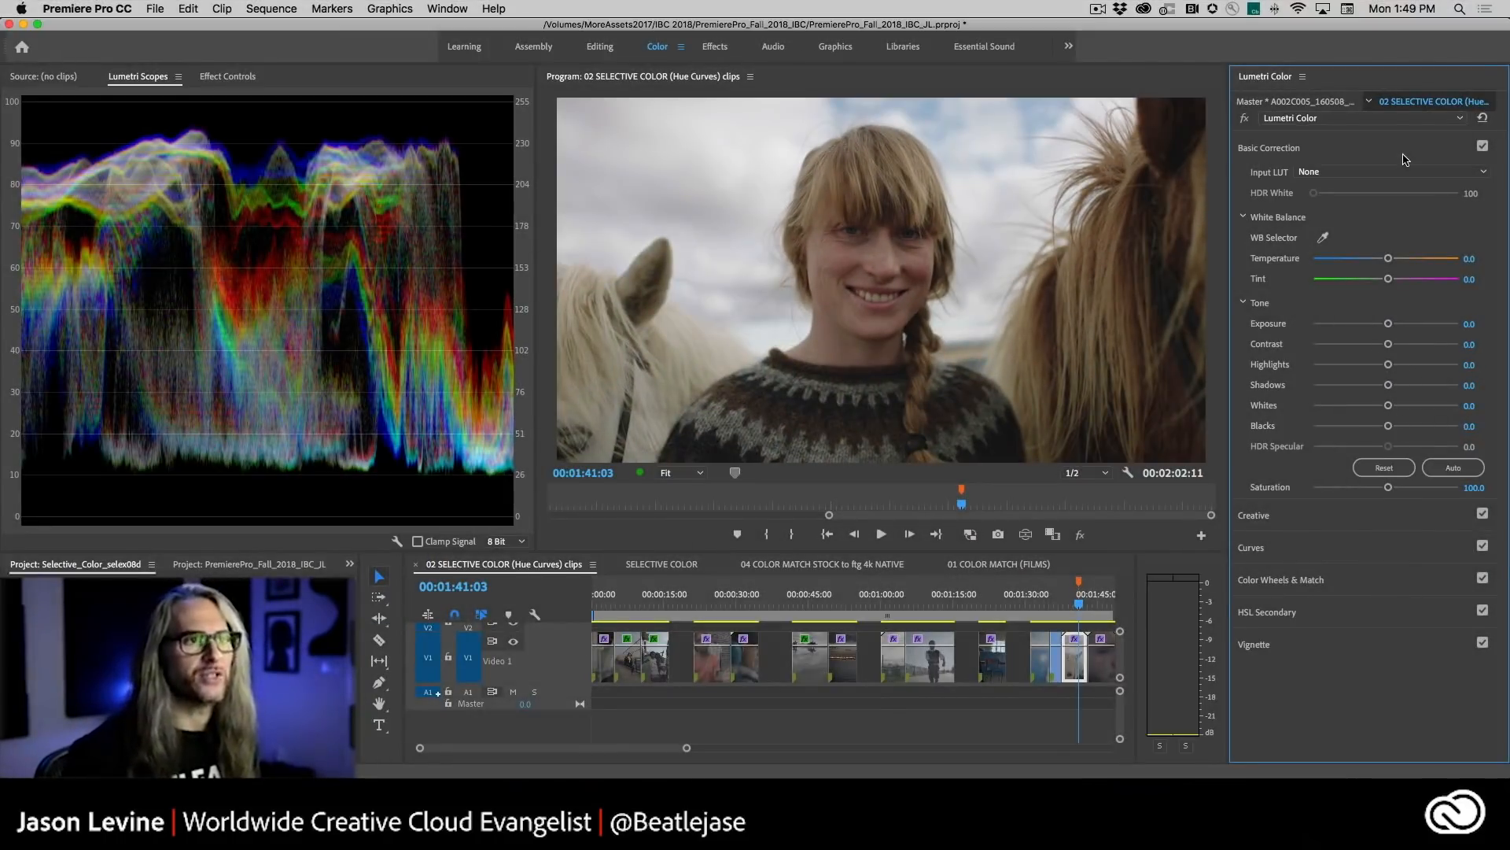
pyautogui.click(1335, 119)
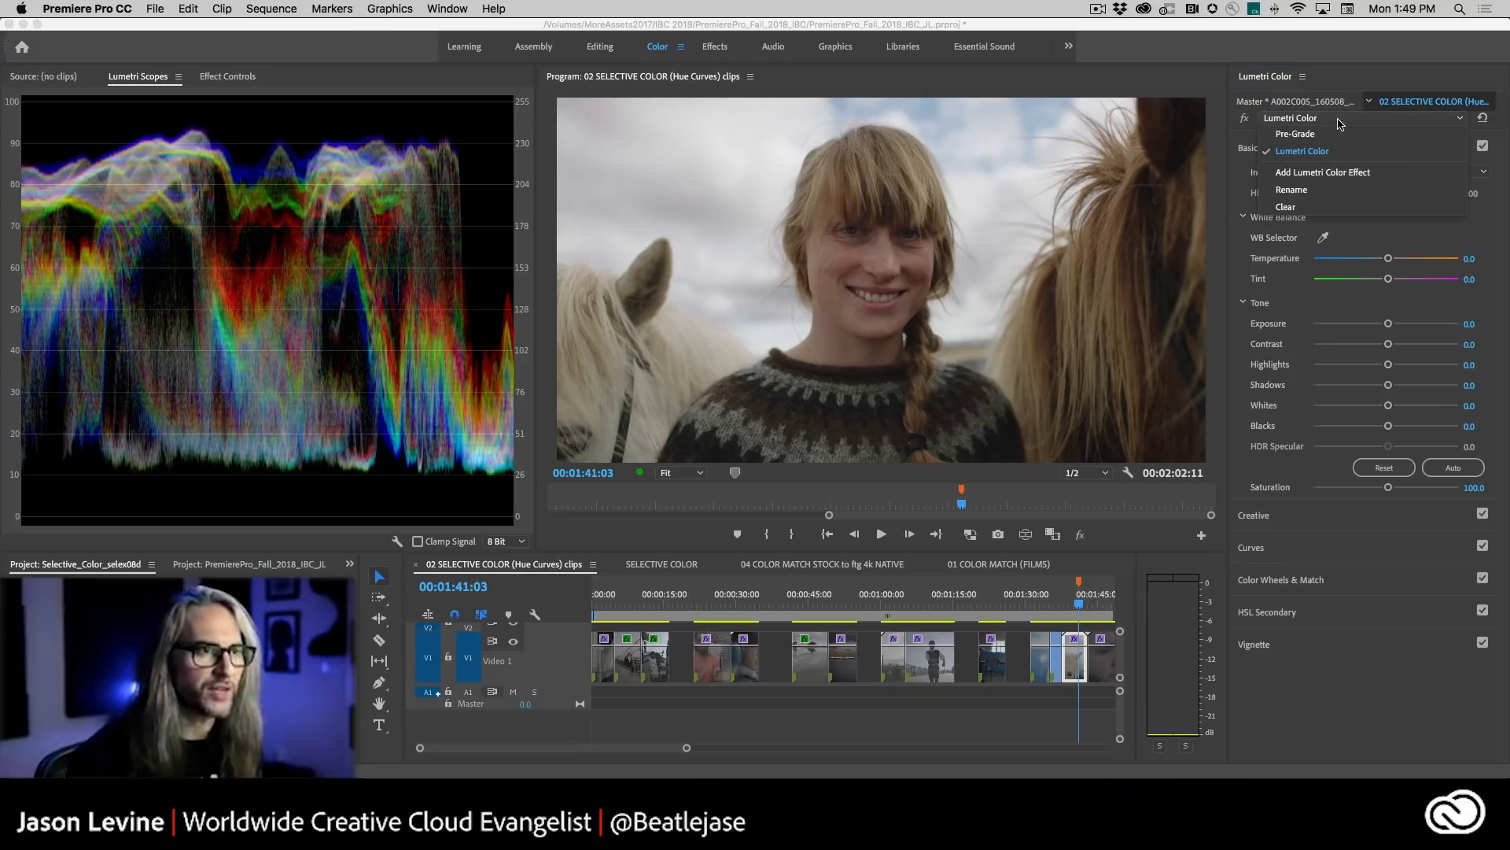
pyautogui.click(1345, 193)
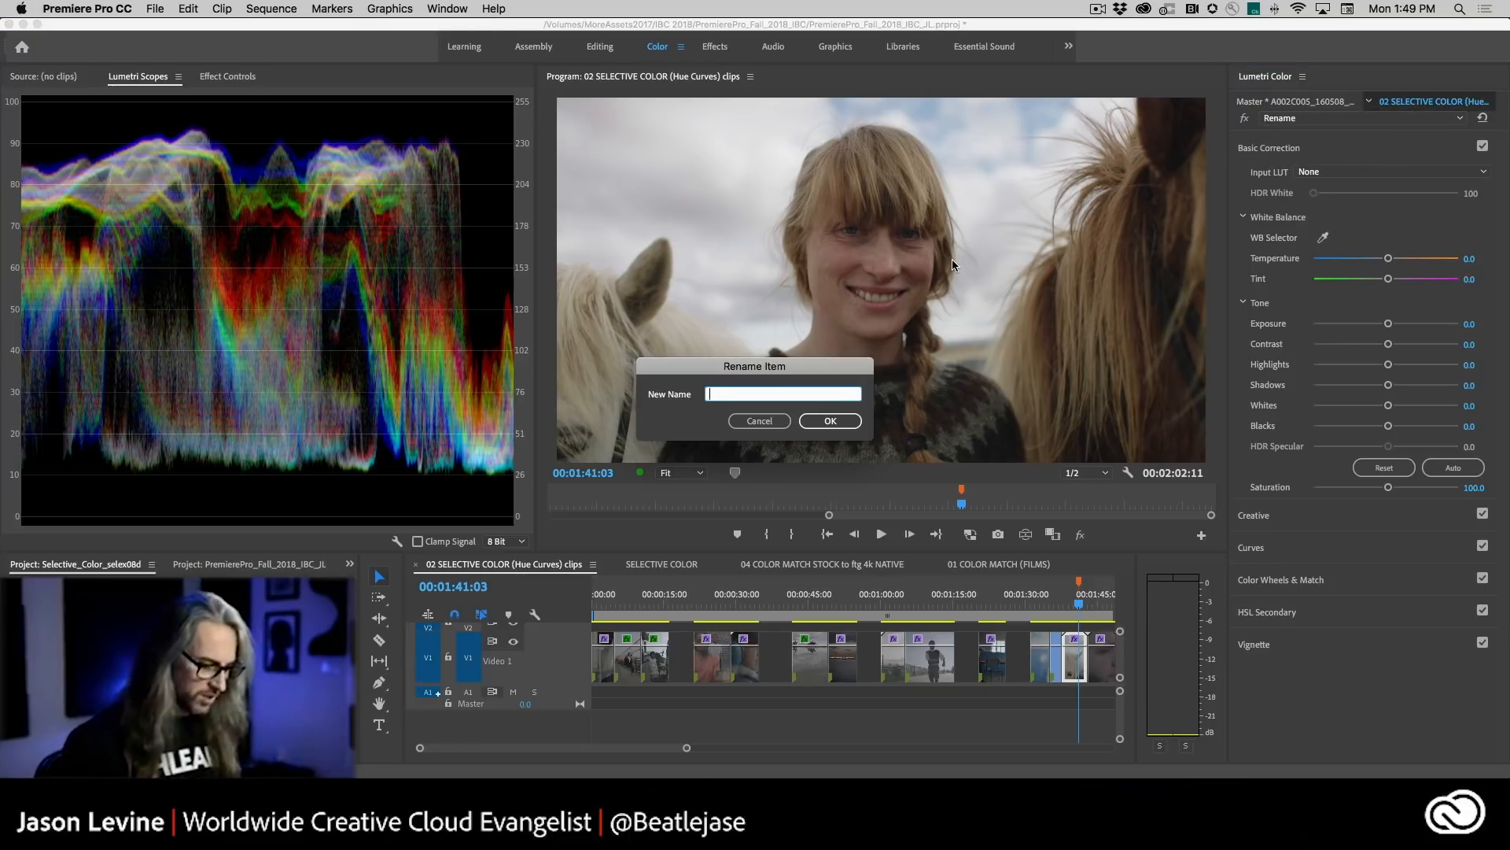
pyautogui.write('CreativeLook')
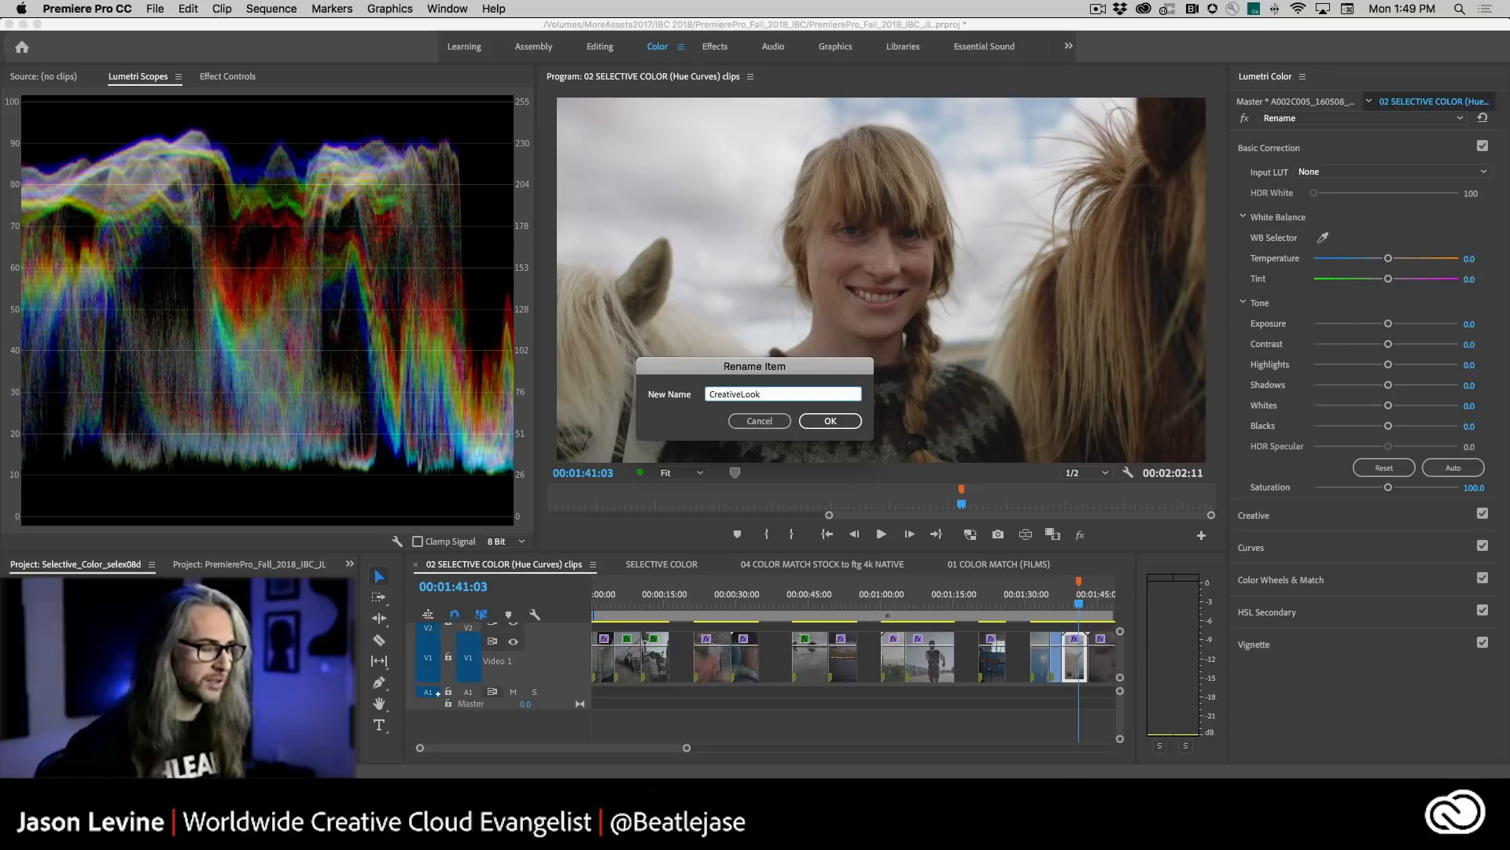
pyautogui.write('Co')
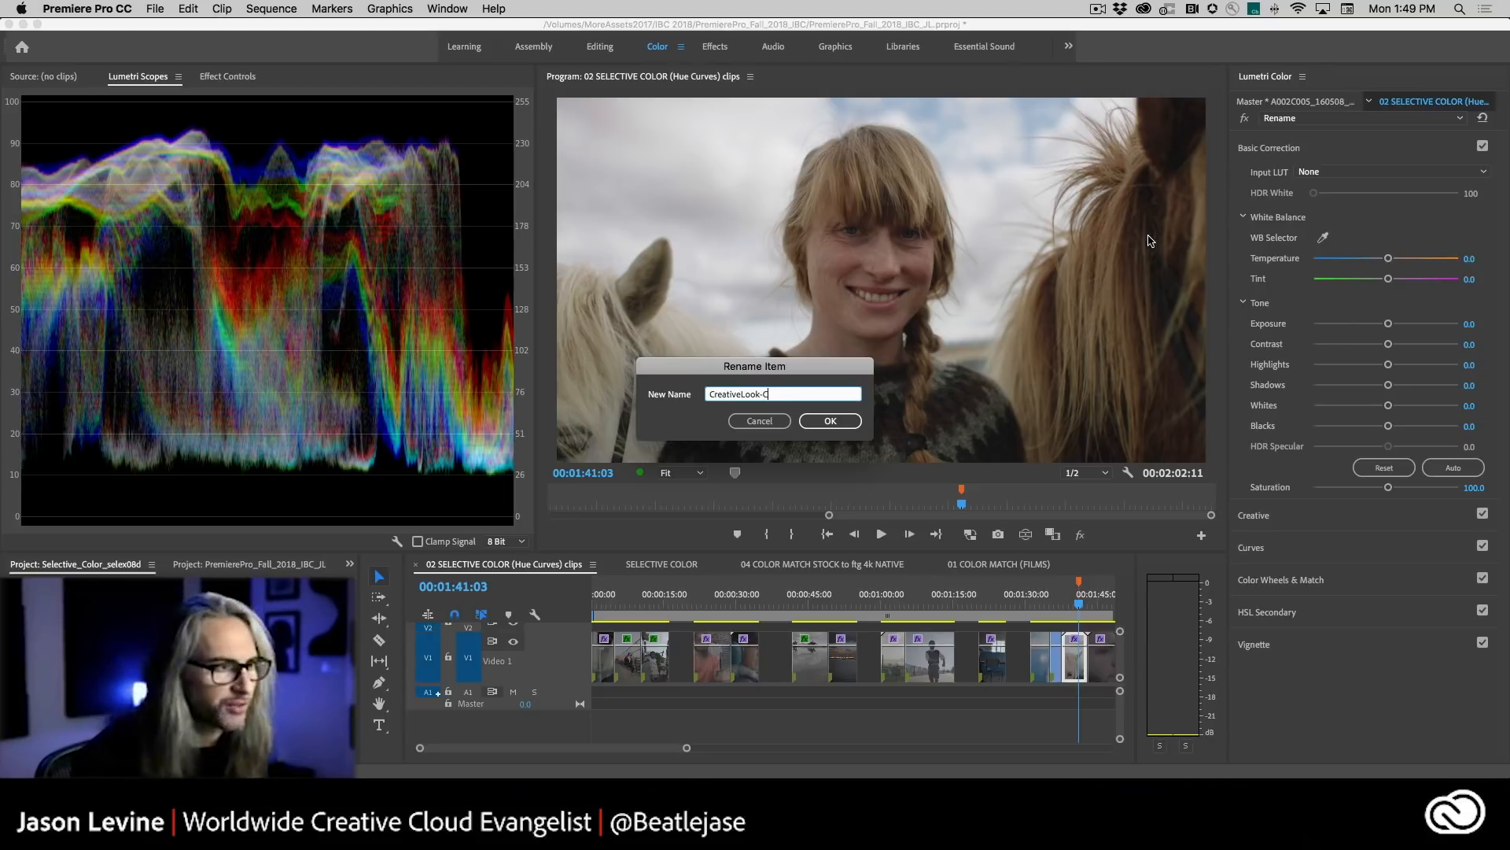
pyautogui.click(840, 423)
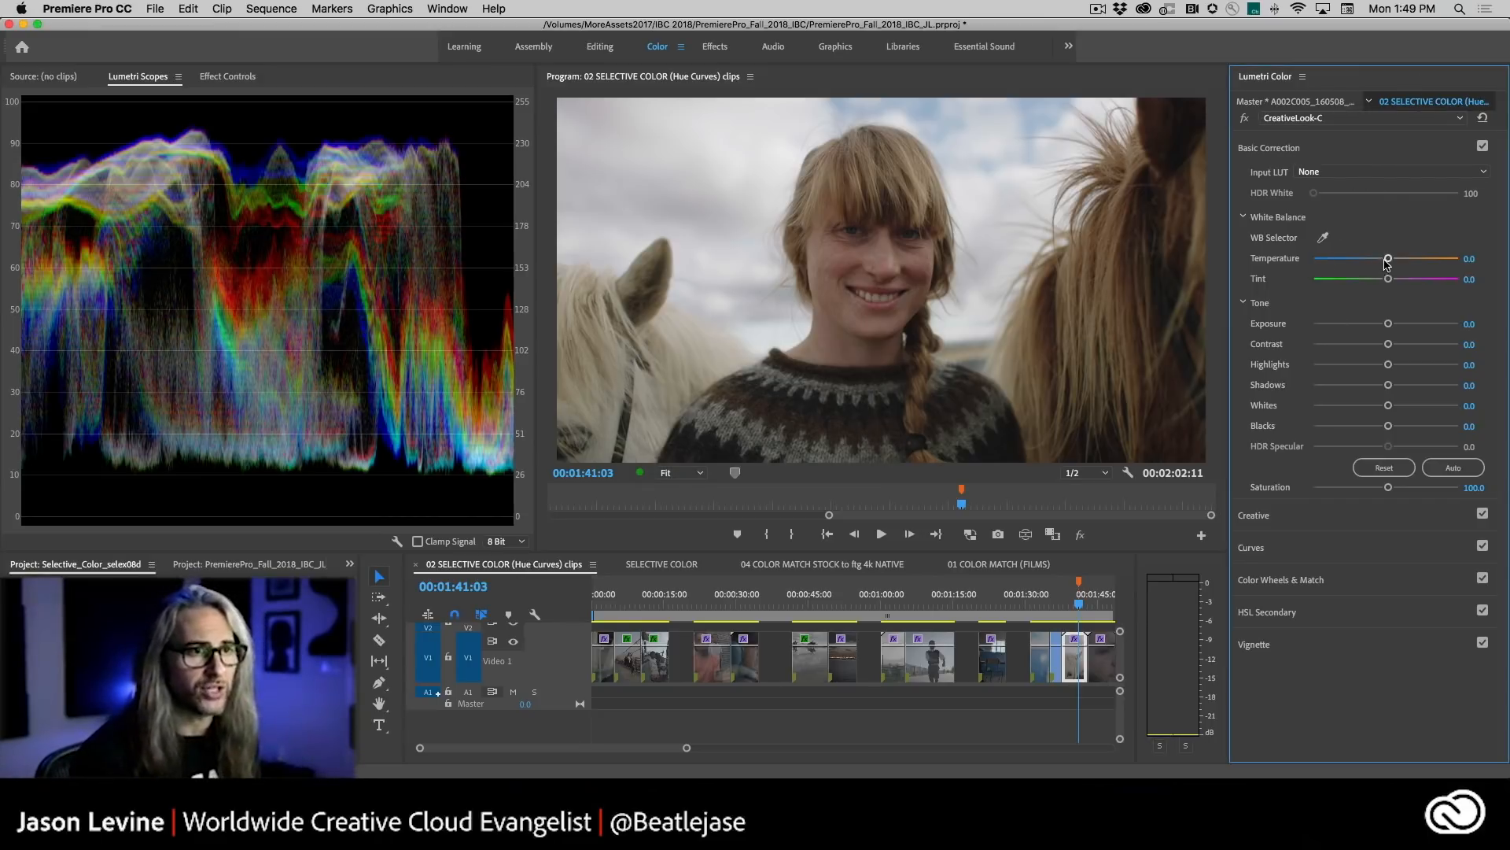
# - Set the CreativeLook-C effect's Basic Correction temperature to -12.4 and saturation to 89.7
pyautogui.moveTo(1389, 260); pyautogui.dragTo(1377, 259)
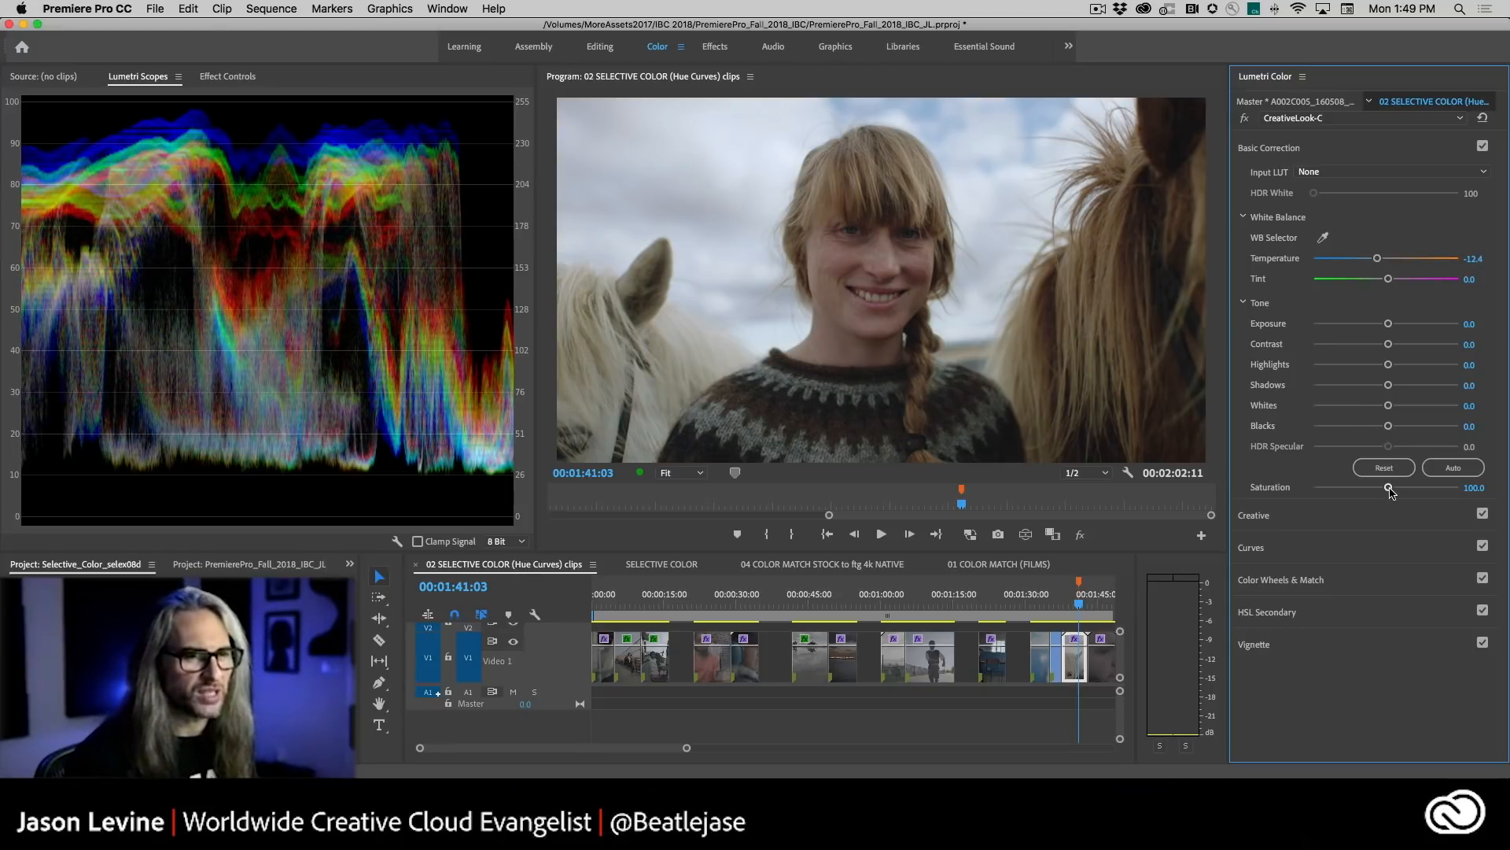
pyautogui.moveTo(1388, 488); pyautogui.dragTo(1378, 489)
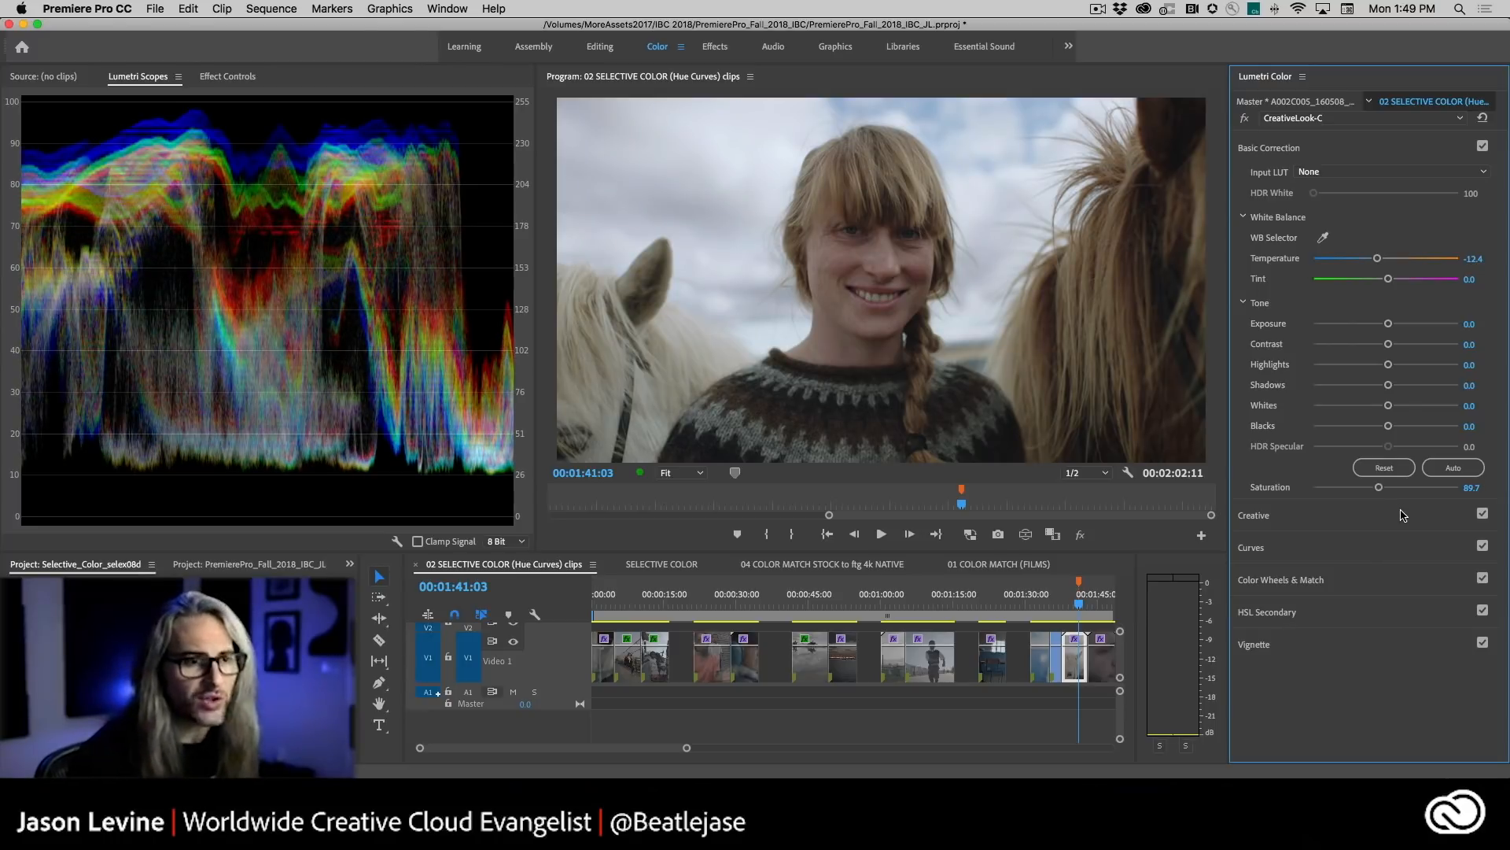
# - Browse the Creative look previews for the CreativeLook-C effect and apply the SL GOLD RUSH HDR look
pyautogui.click(1404, 514)
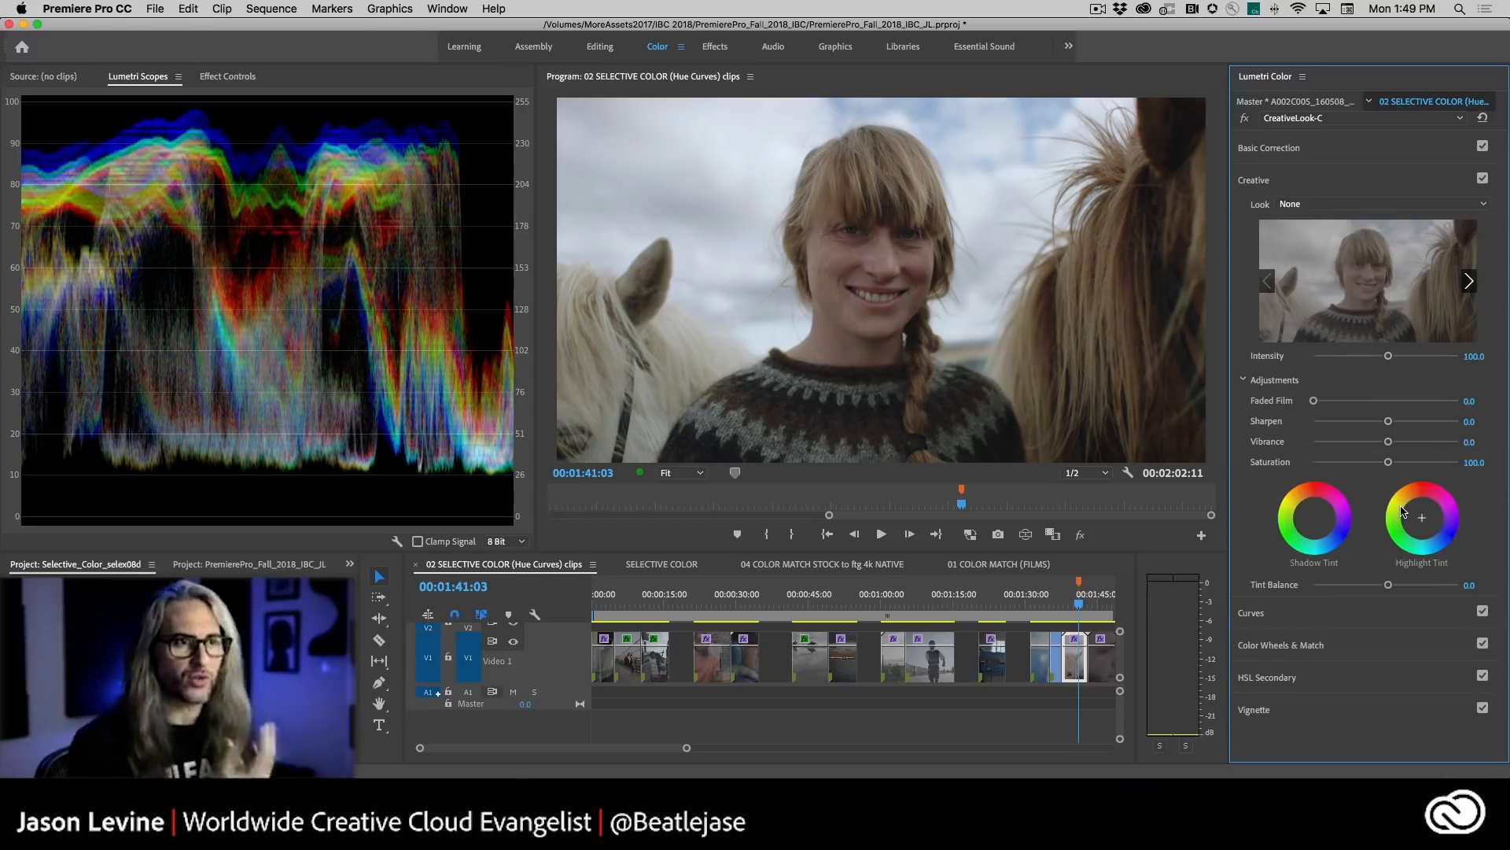
pyautogui.click(1469, 285)
pyautogui.click(1468, 284)
pyautogui.click(1469, 285)
pyautogui.click(1470, 287)
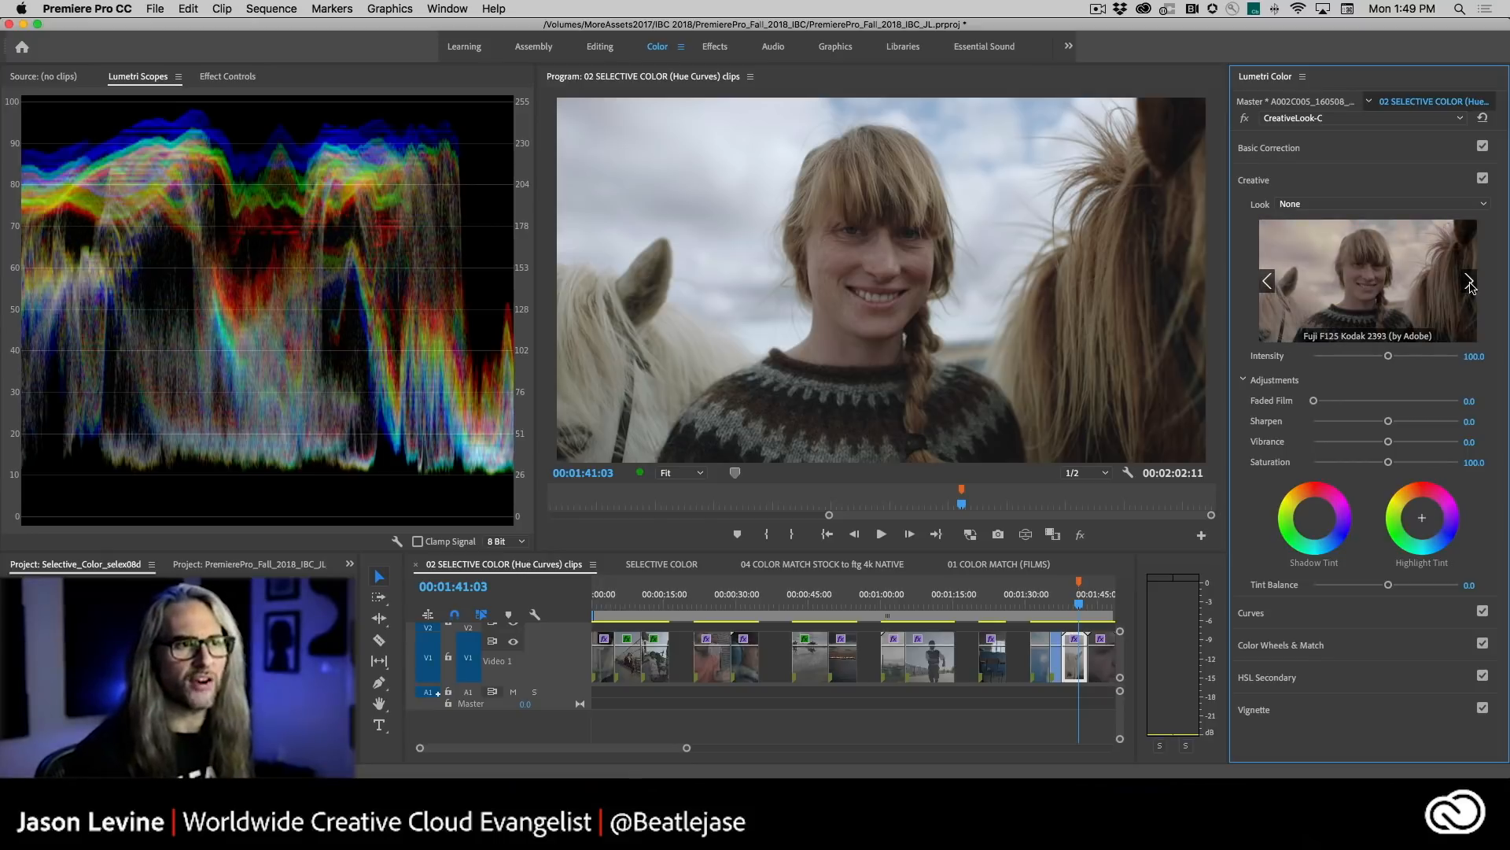
pyautogui.click(1470, 287)
pyautogui.click(1470, 287)
pyautogui.click(1470, 288)
pyautogui.click(1470, 287)
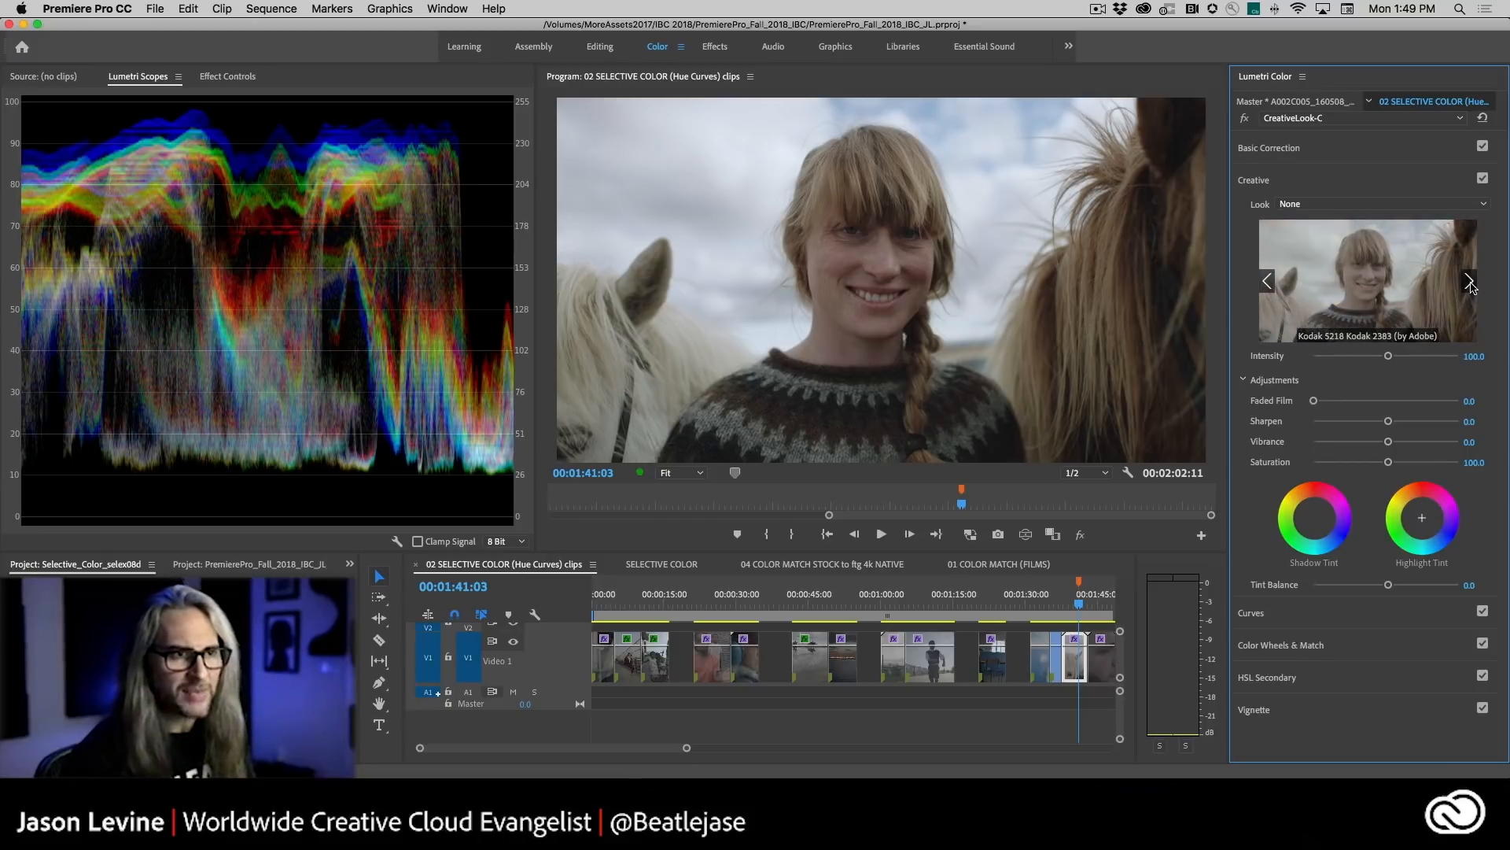
pyautogui.click(1470, 287)
pyautogui.click(1471, 287)
pyautogui.click(1470, 287)
pyautogui.click(1471, 287)
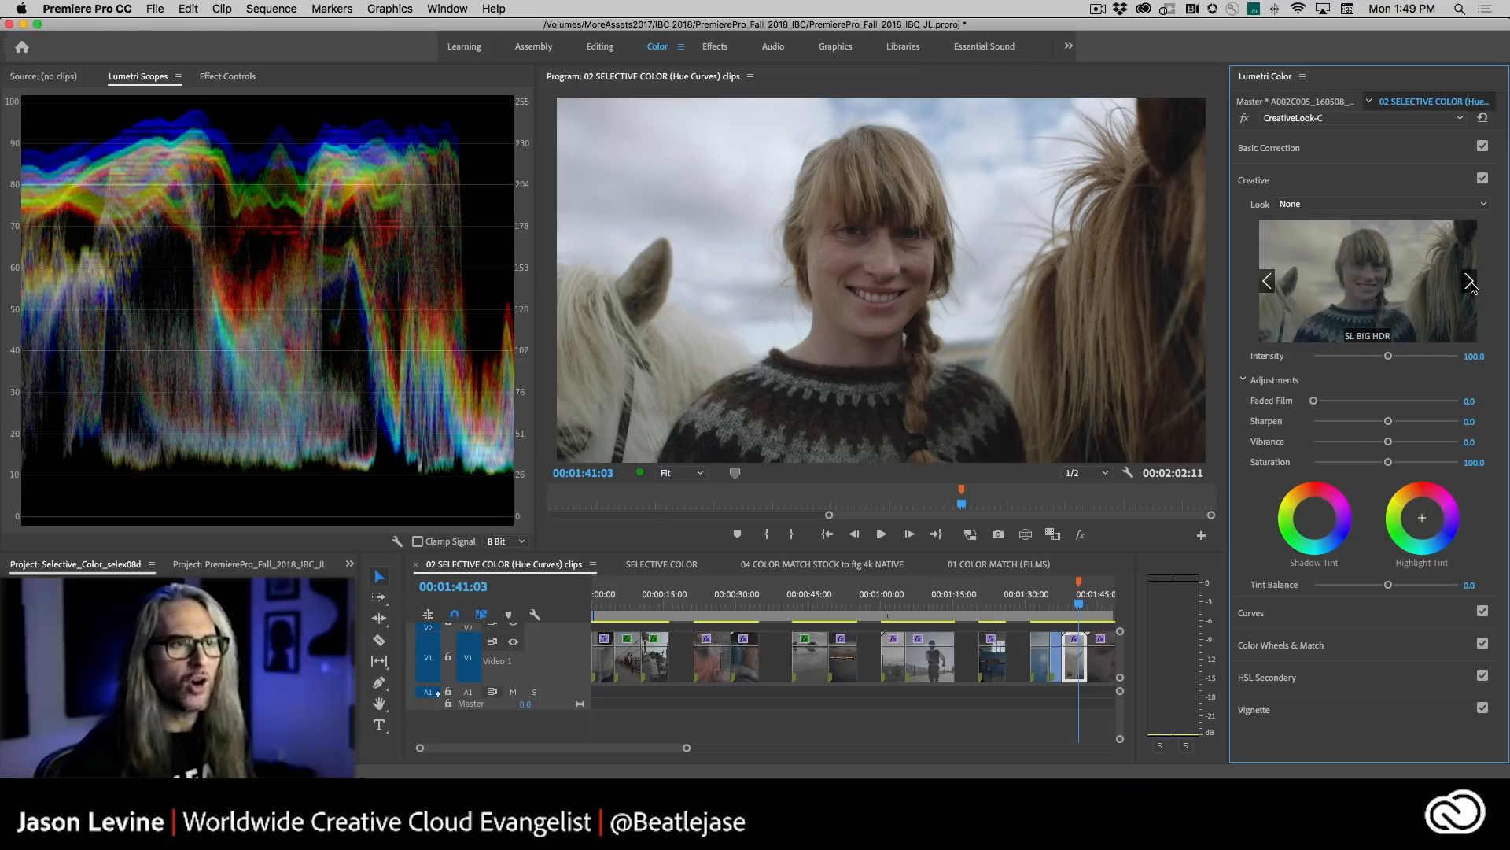
pyautogui.click(1470, 287)
pyautogui.click(1470, 287)
pyautogui.click(1470, 287)
pyautogui.click(1470, 287)
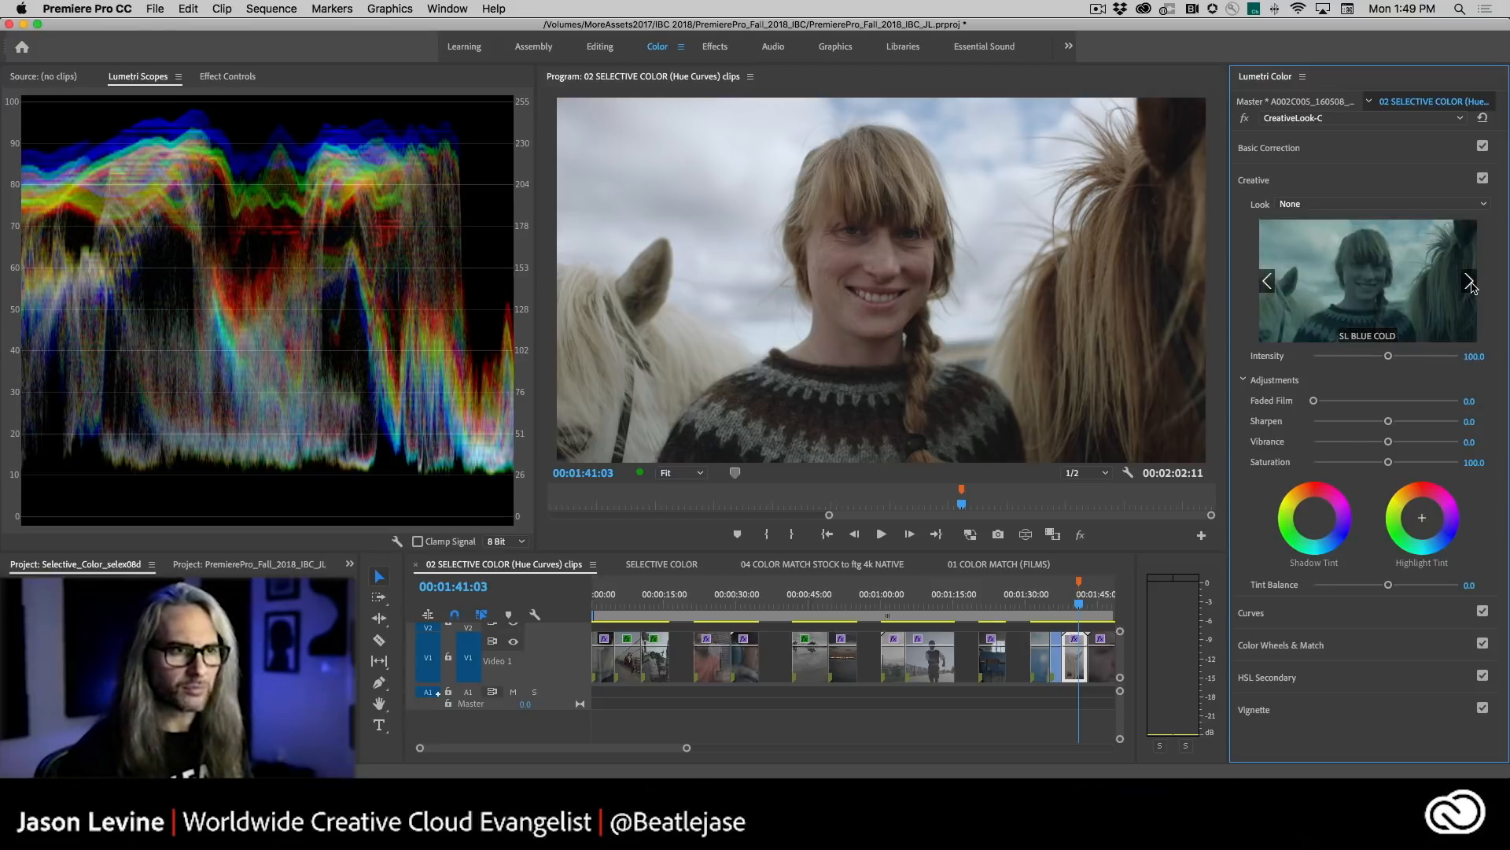
pyautogui.click(1470, 287)
pyautogui.click(1470, 287)
pyautogui.click(1471, 287)
pyautogui.click(1470, 287)
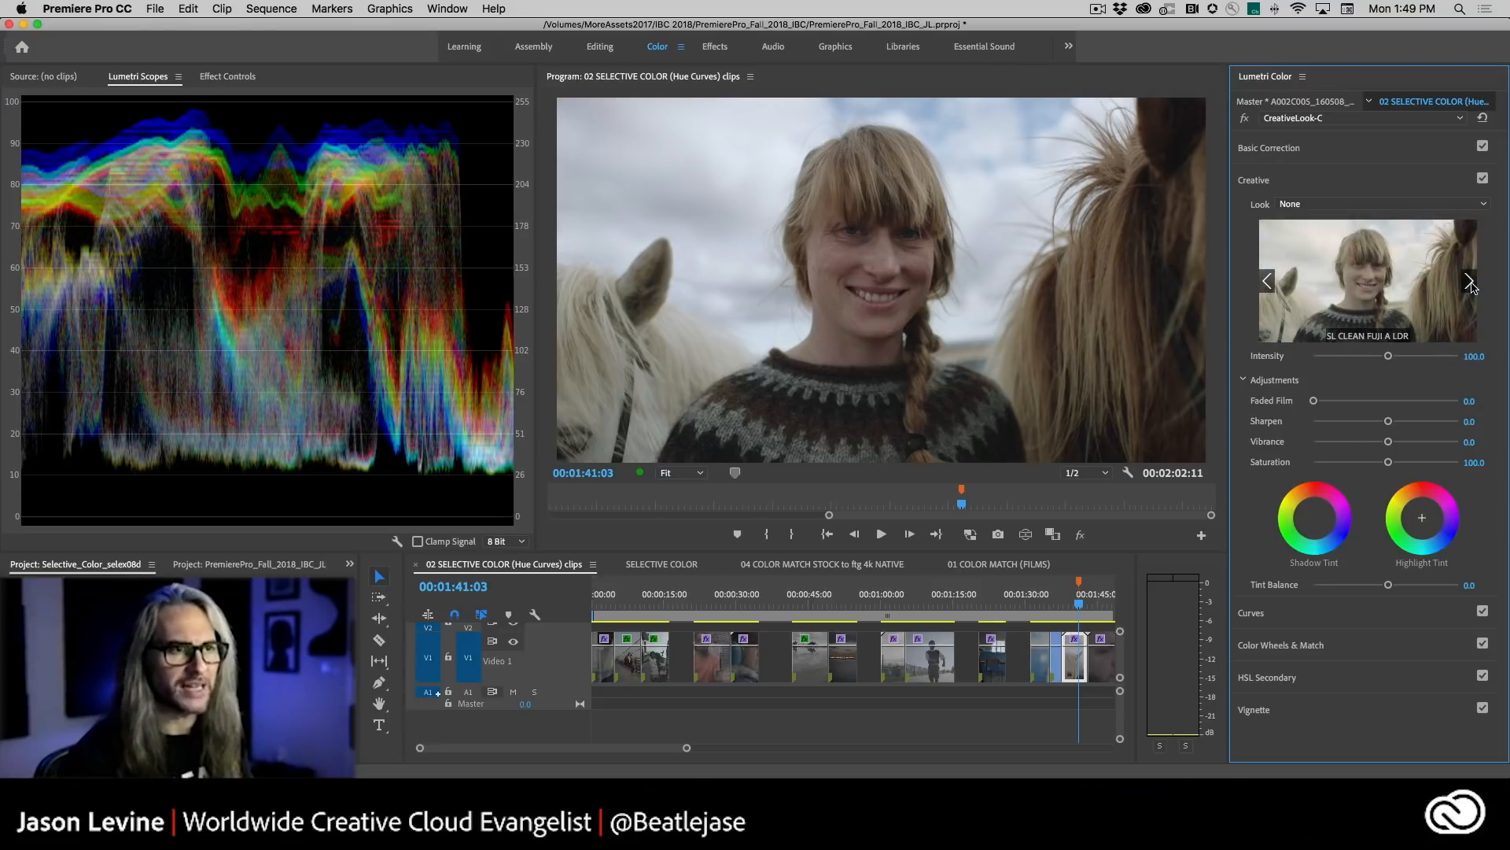
pyautogui.click(1470, 287)
pyautogui.click(1470, 287)
pyautogui.click(1470, 287)
pyautogui.click(1470, 287)
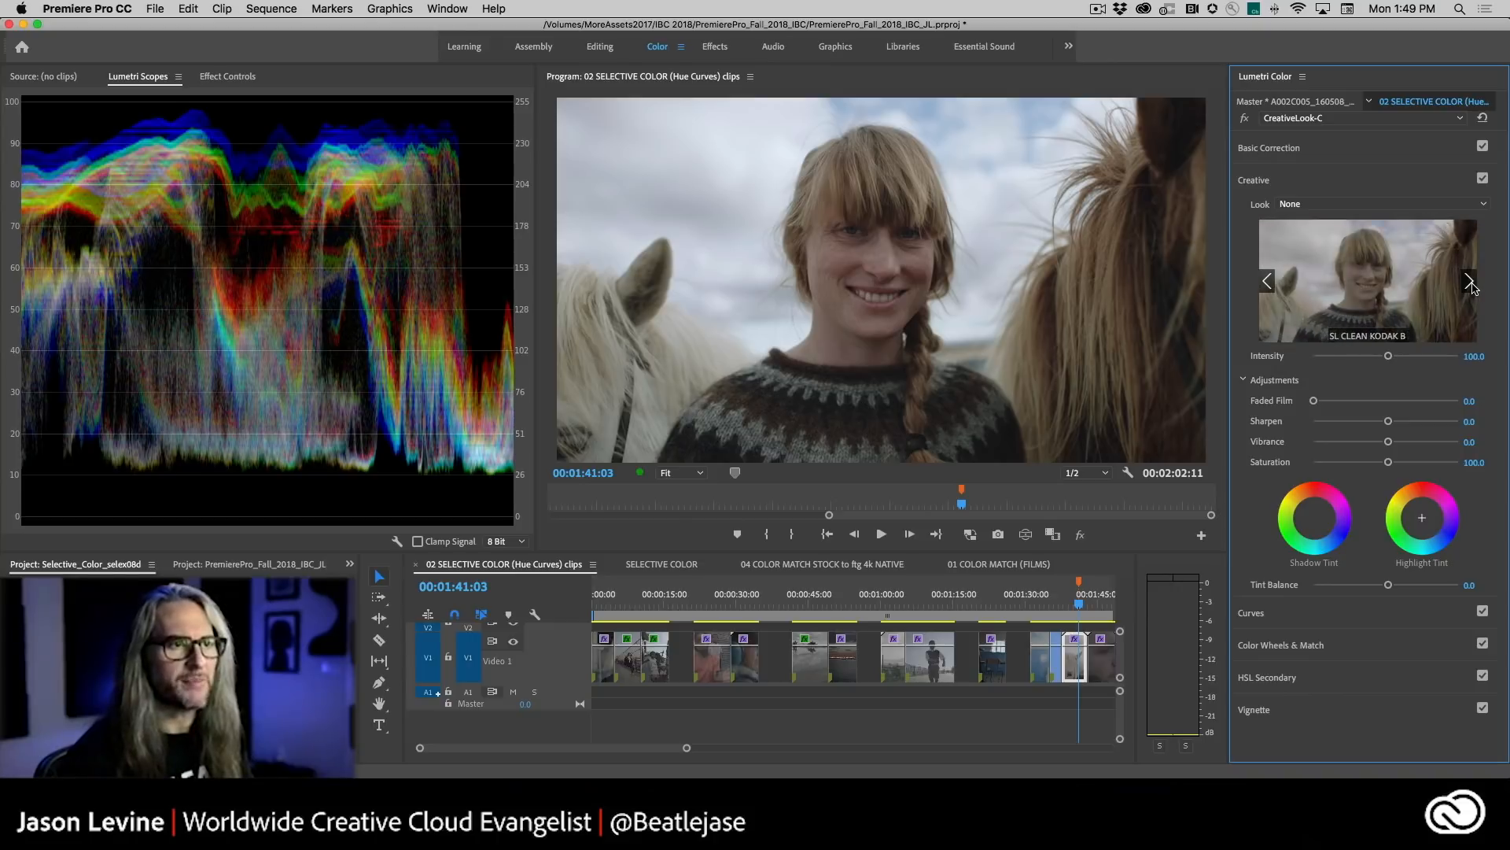
pyautogui.click(1470, 287)
pyautogui.click(1470, 287)
pyautogui.click(1470, 287)
pyautogui.click(1470, 287)
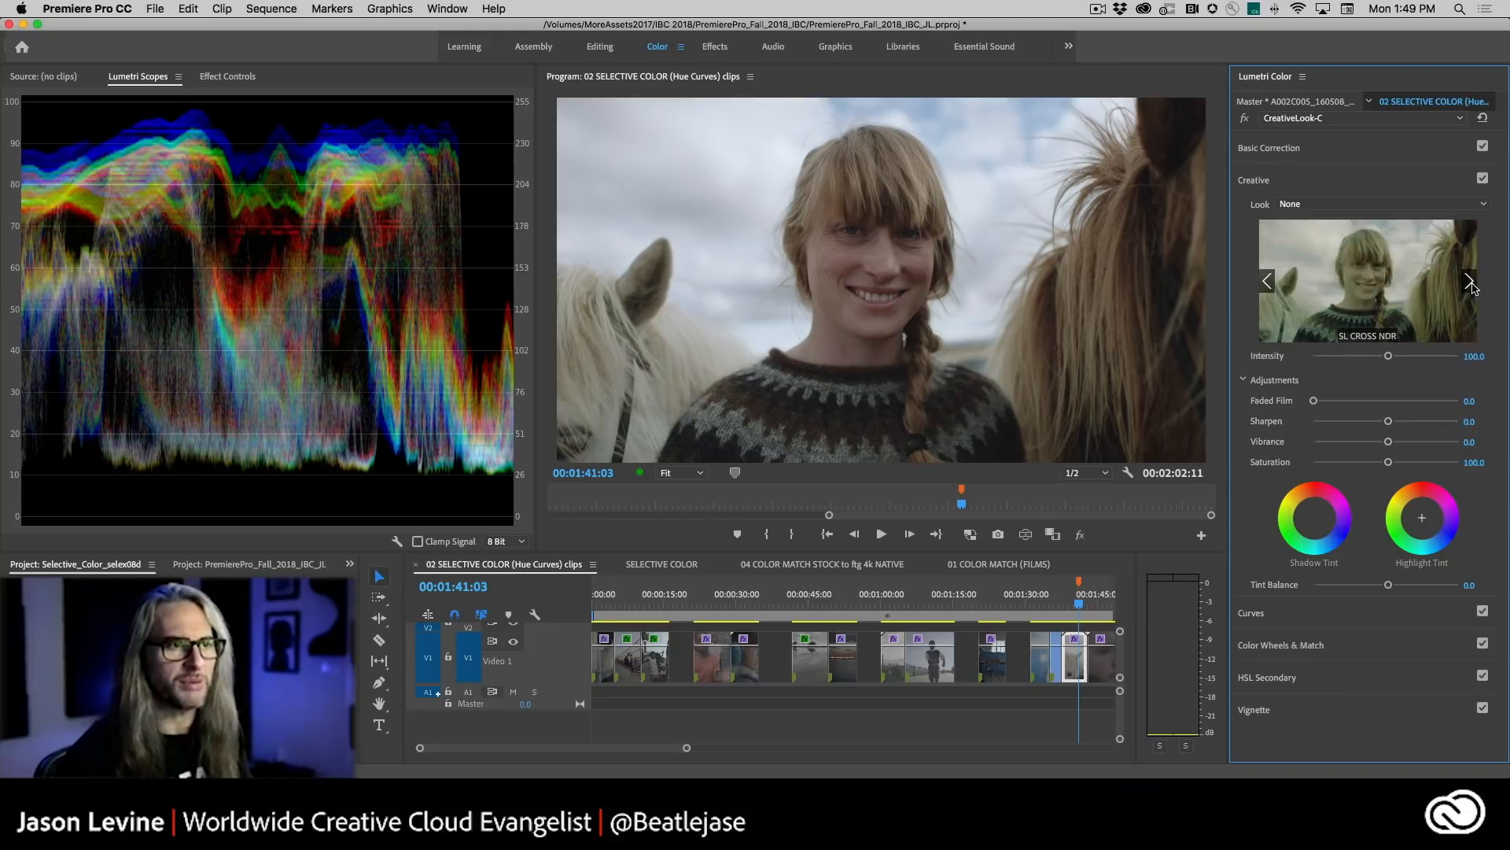
pyautogui.click(1471, 287)
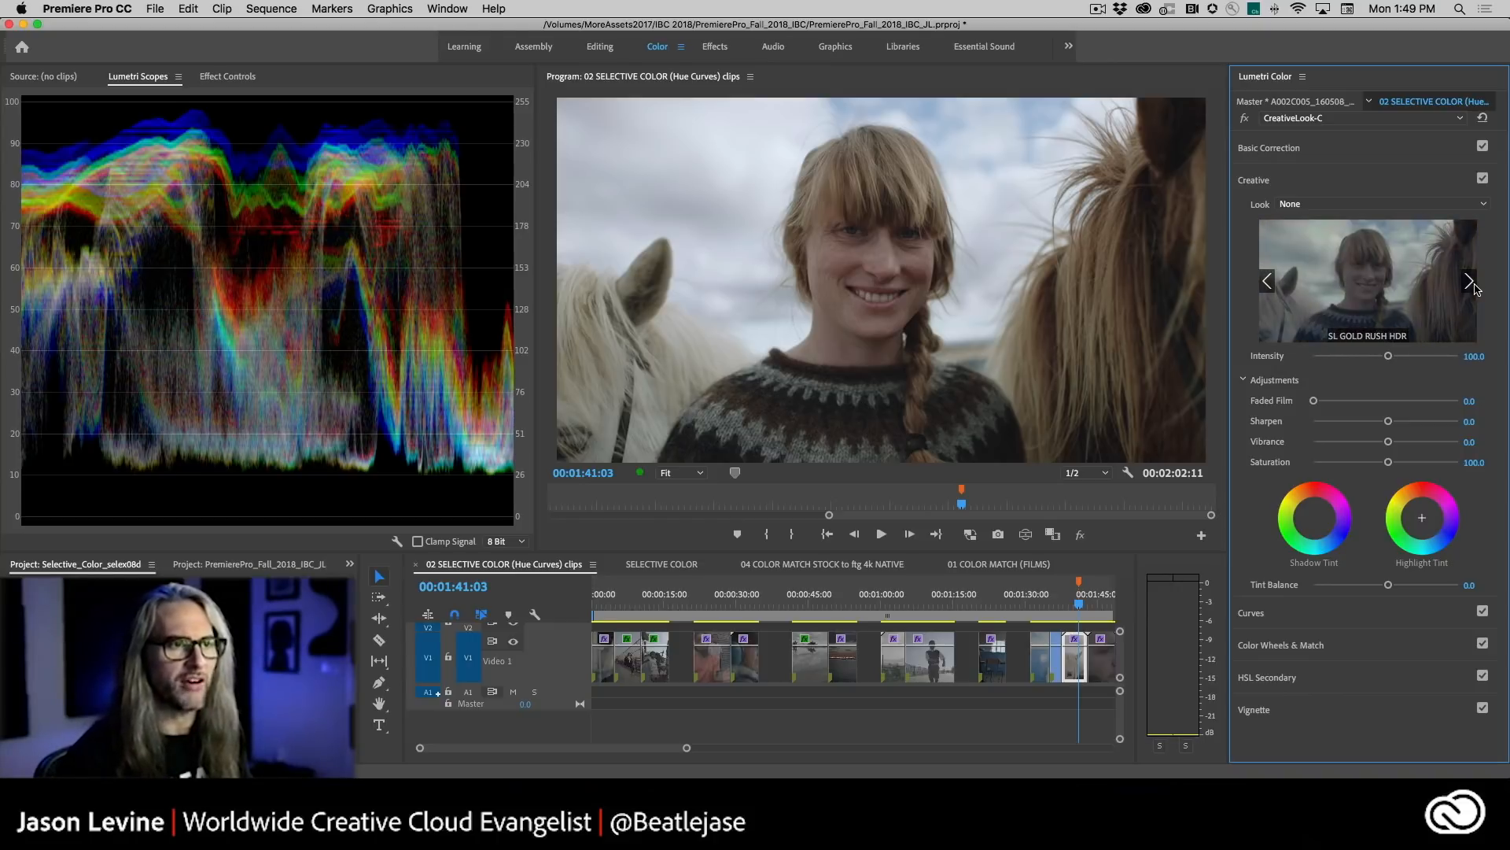
pyautogui.click(1396, 279)
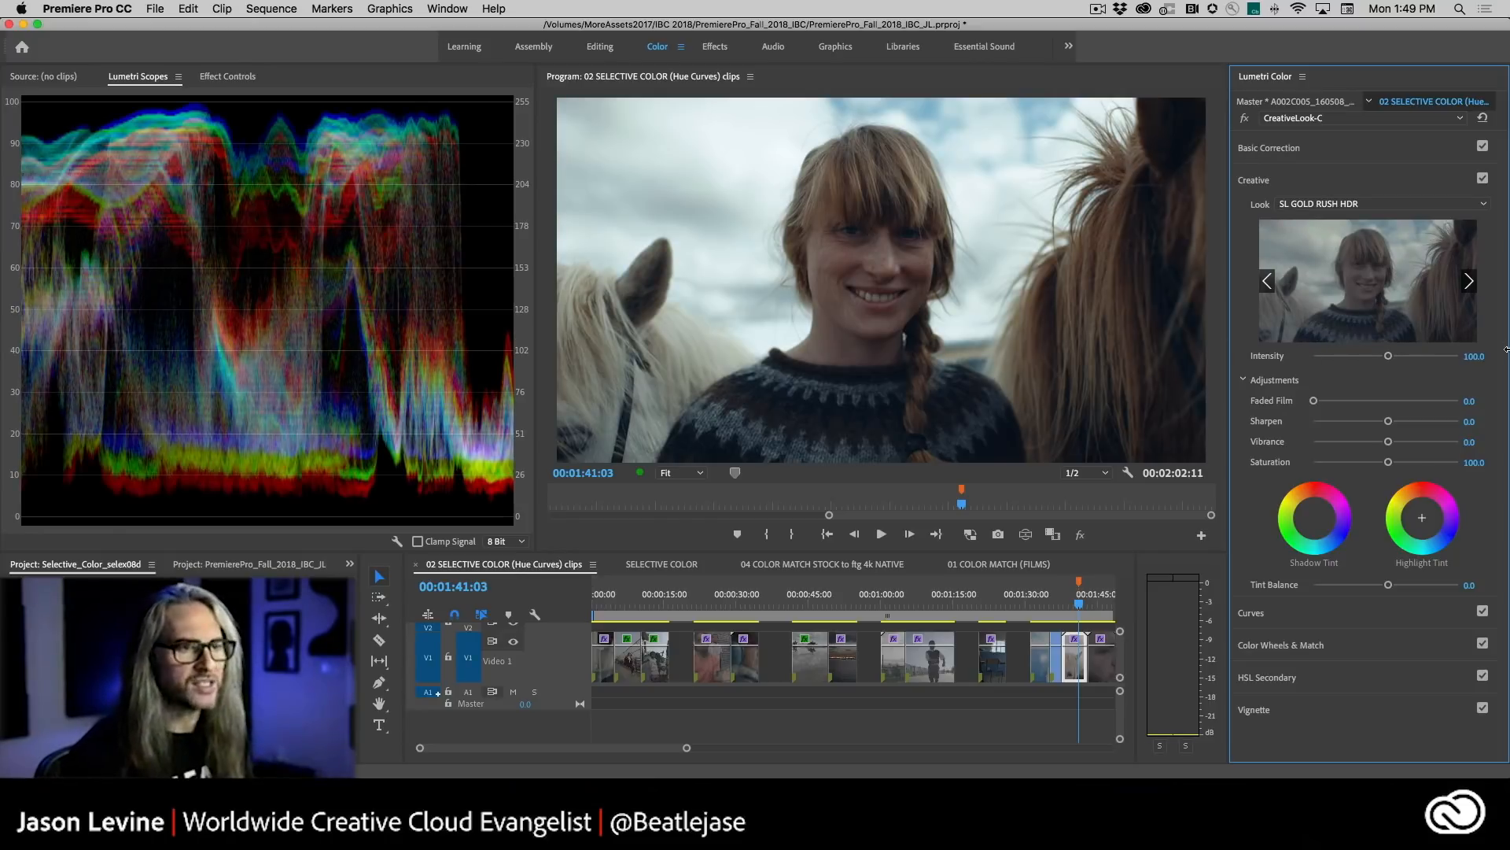
# - Set CreativeLook-C's look intensity to 69.2, faded film to 28.1, vibrance to 22.2 and Basic Correction contrast to -36.2, and play back the clip
pyautogui.moveTo(1388, 356); pyautogui.dragTo(1363, 358)
pyautogui.moveTo(1312, 400); pyautogui.dragTo(1401, 443)
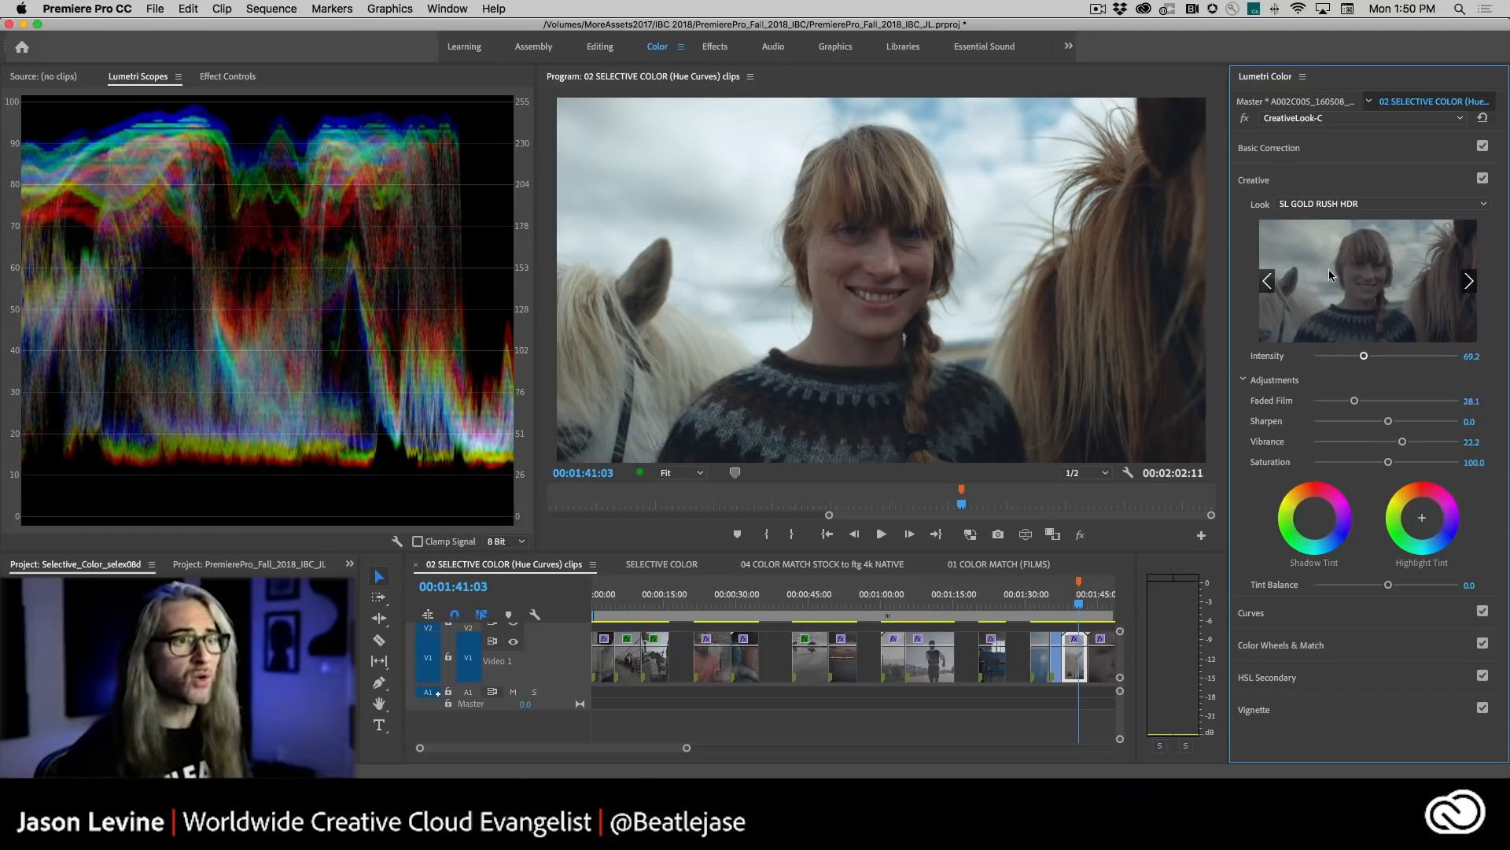
pyautogui.click(1328, 159)
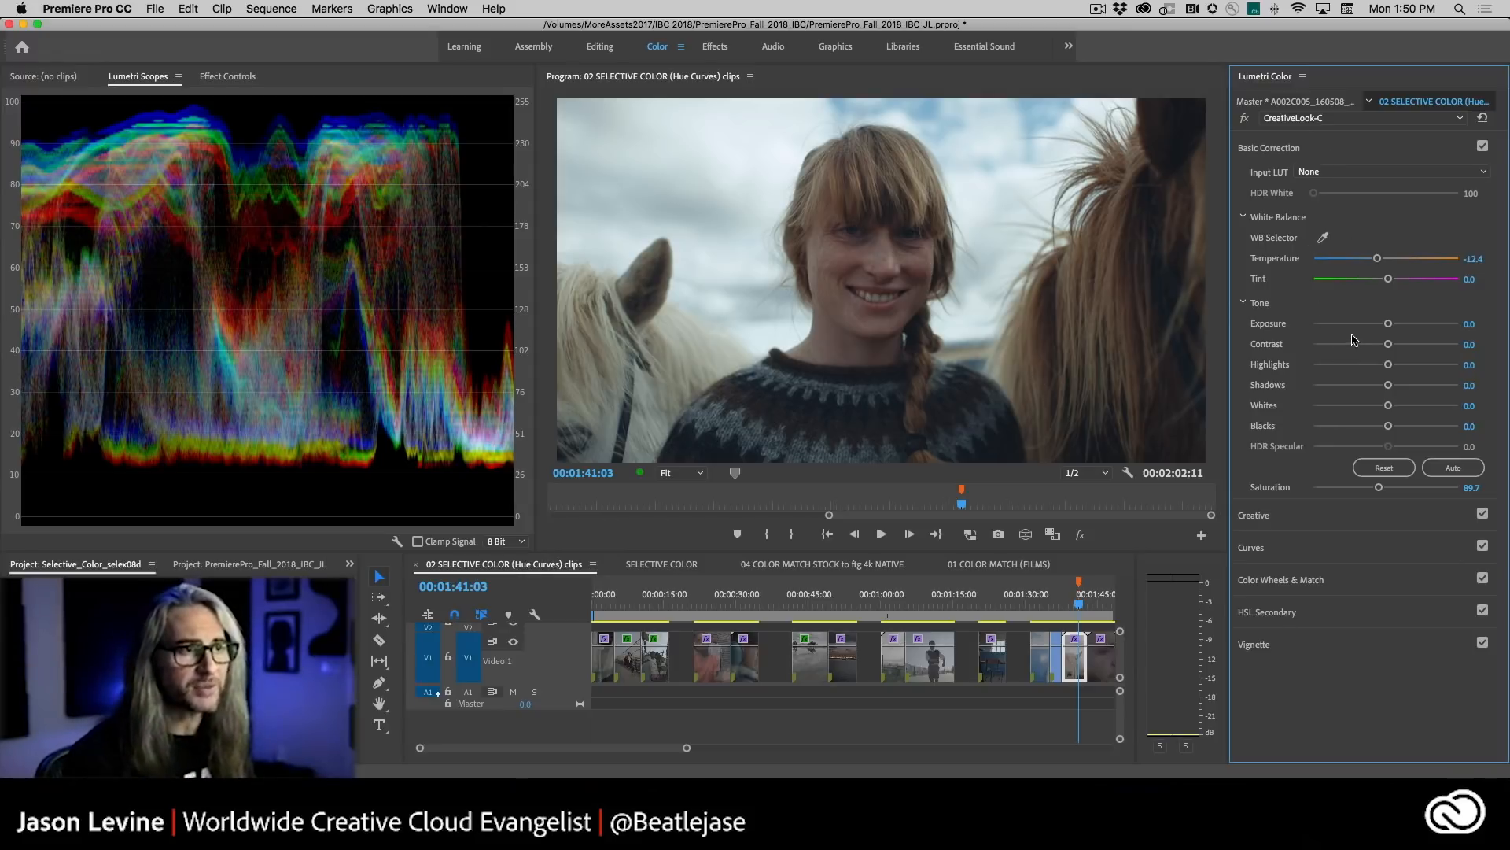
pyautogui.moveTo(1386, 344); pyautogui.dragTo(1360, 345)
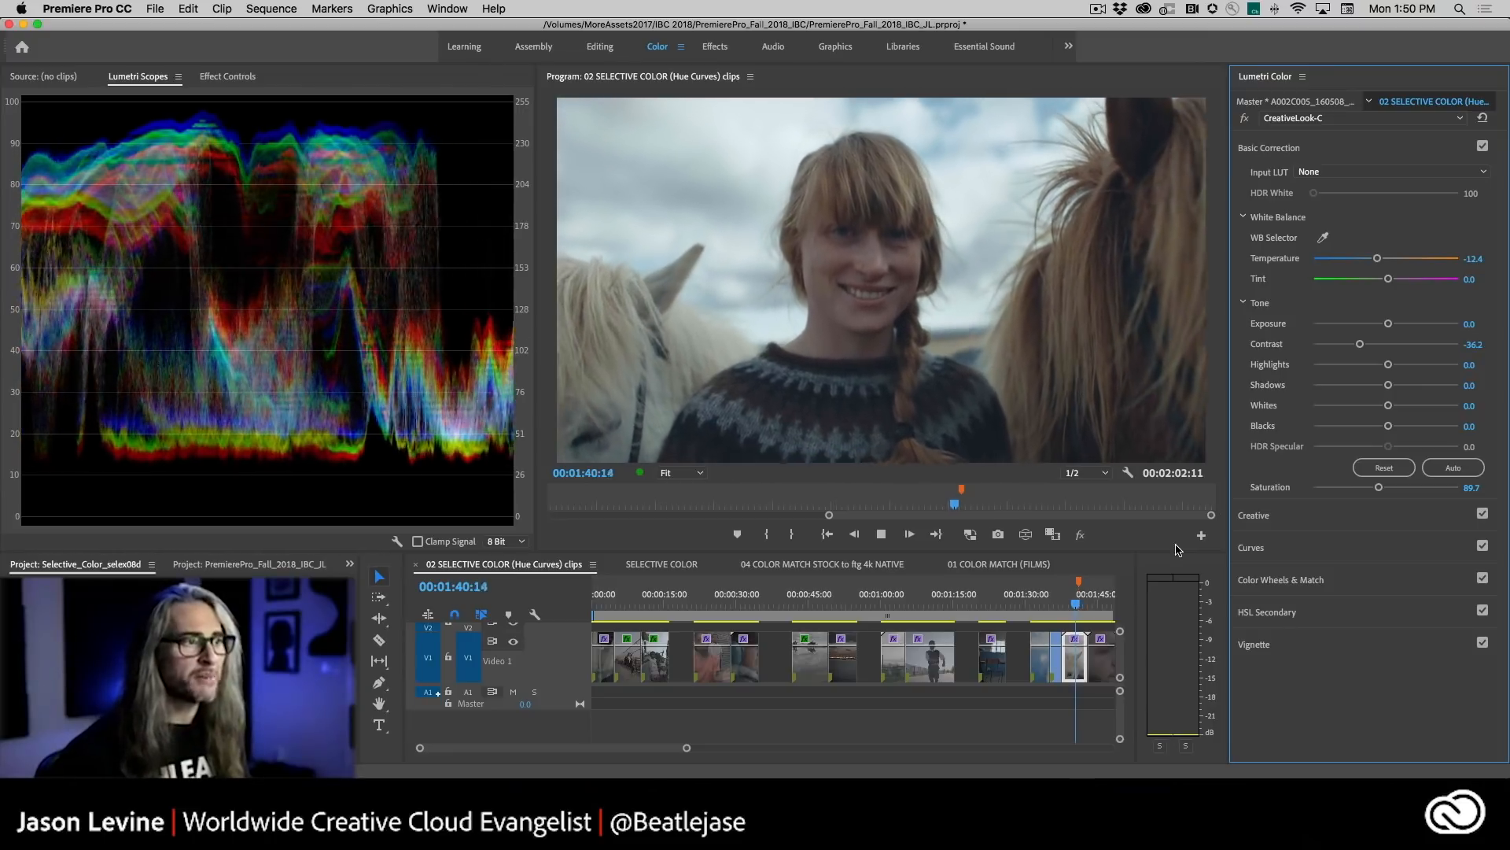
pyautogui.press('space')
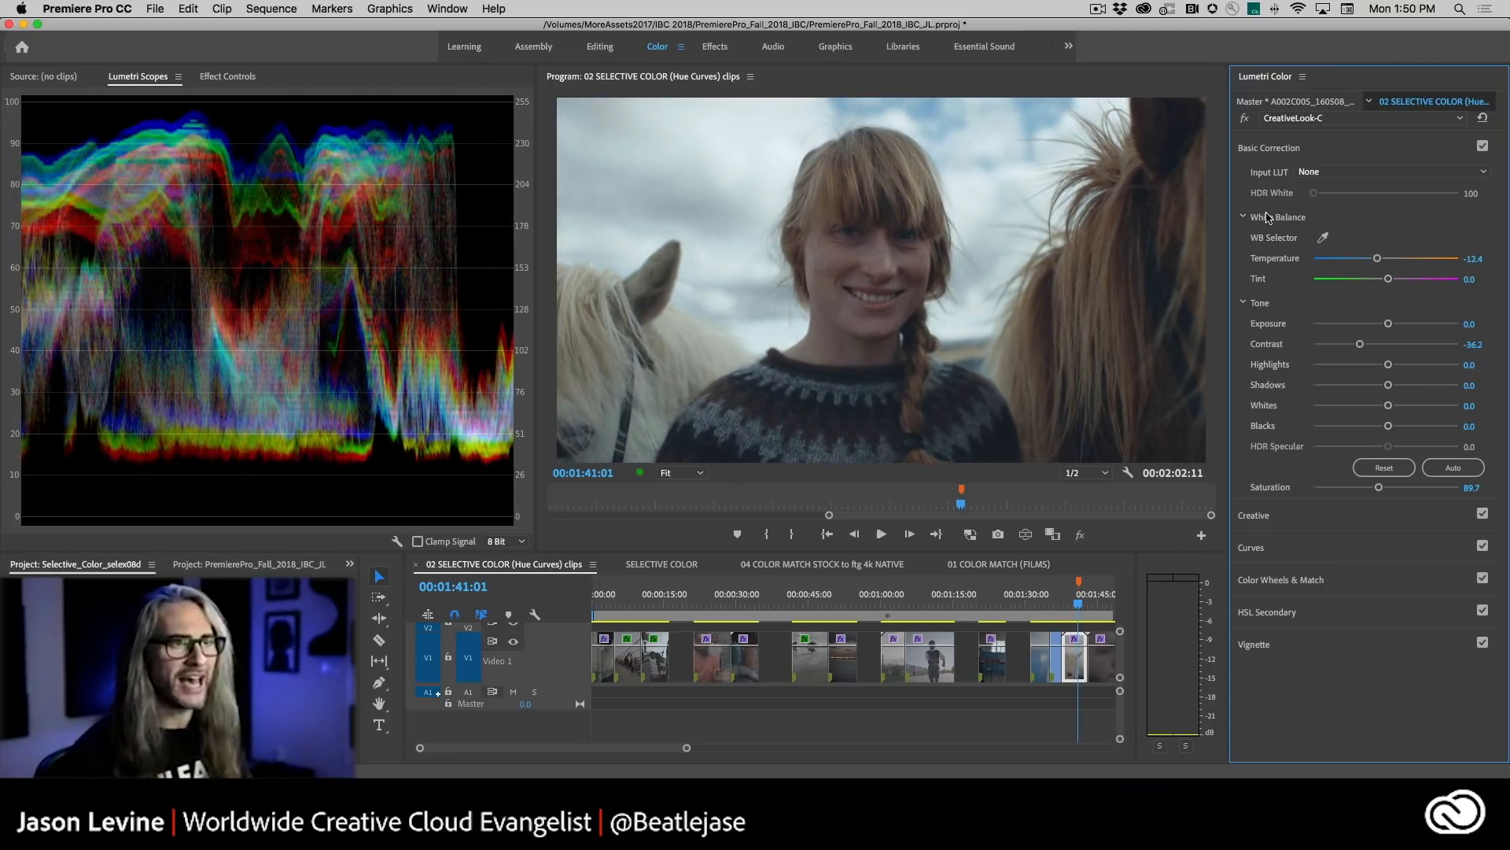
# - Compare the image with the CreativeLook-C effect bypassed and re-enabled
pyautogui.click(1301, 118)
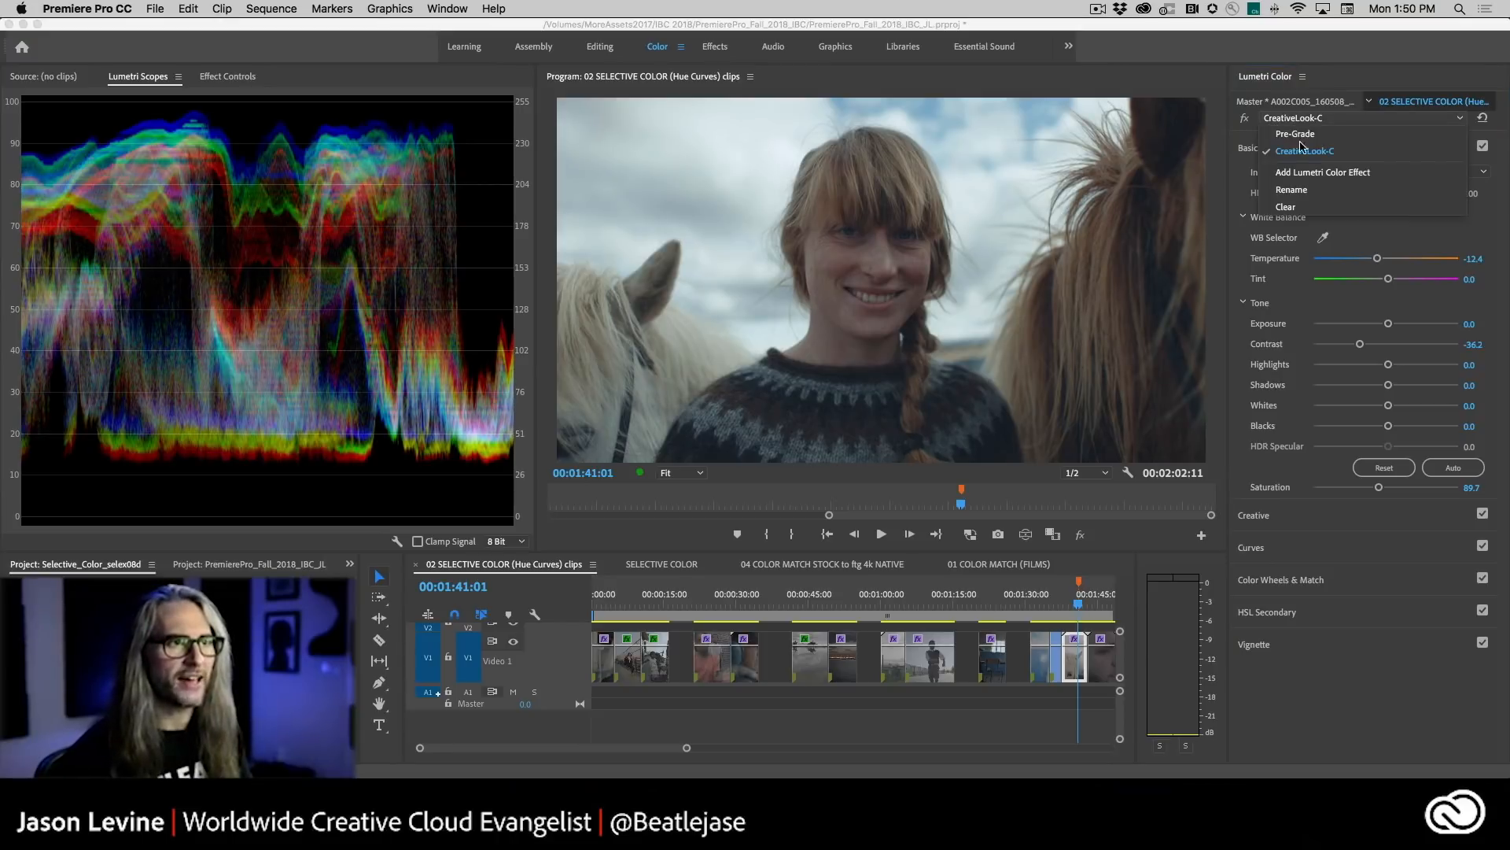
pyautogui.click(1245, 118)
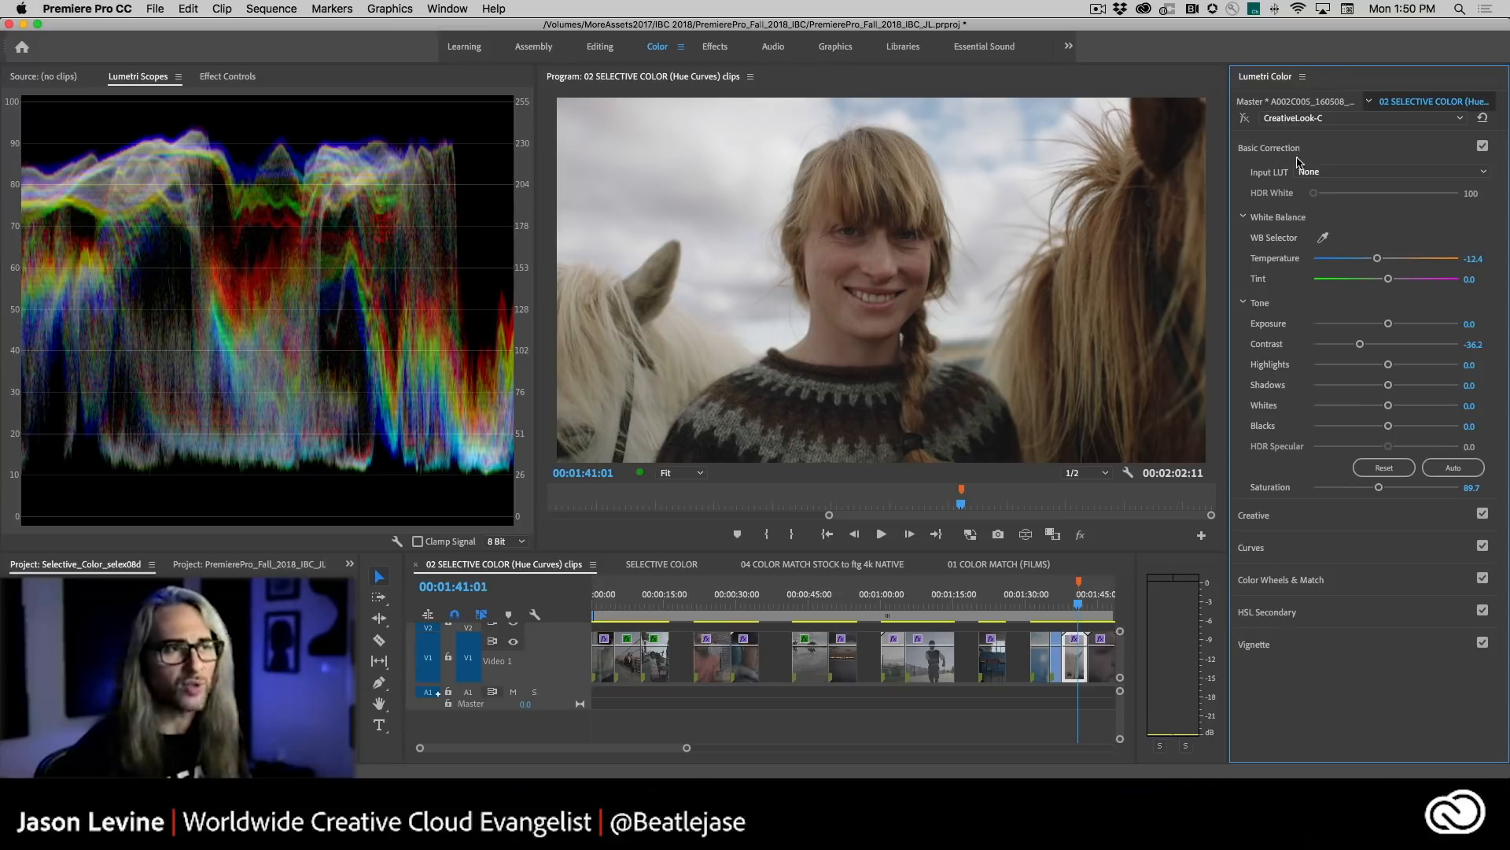
pyautogui.click(1243, 118)
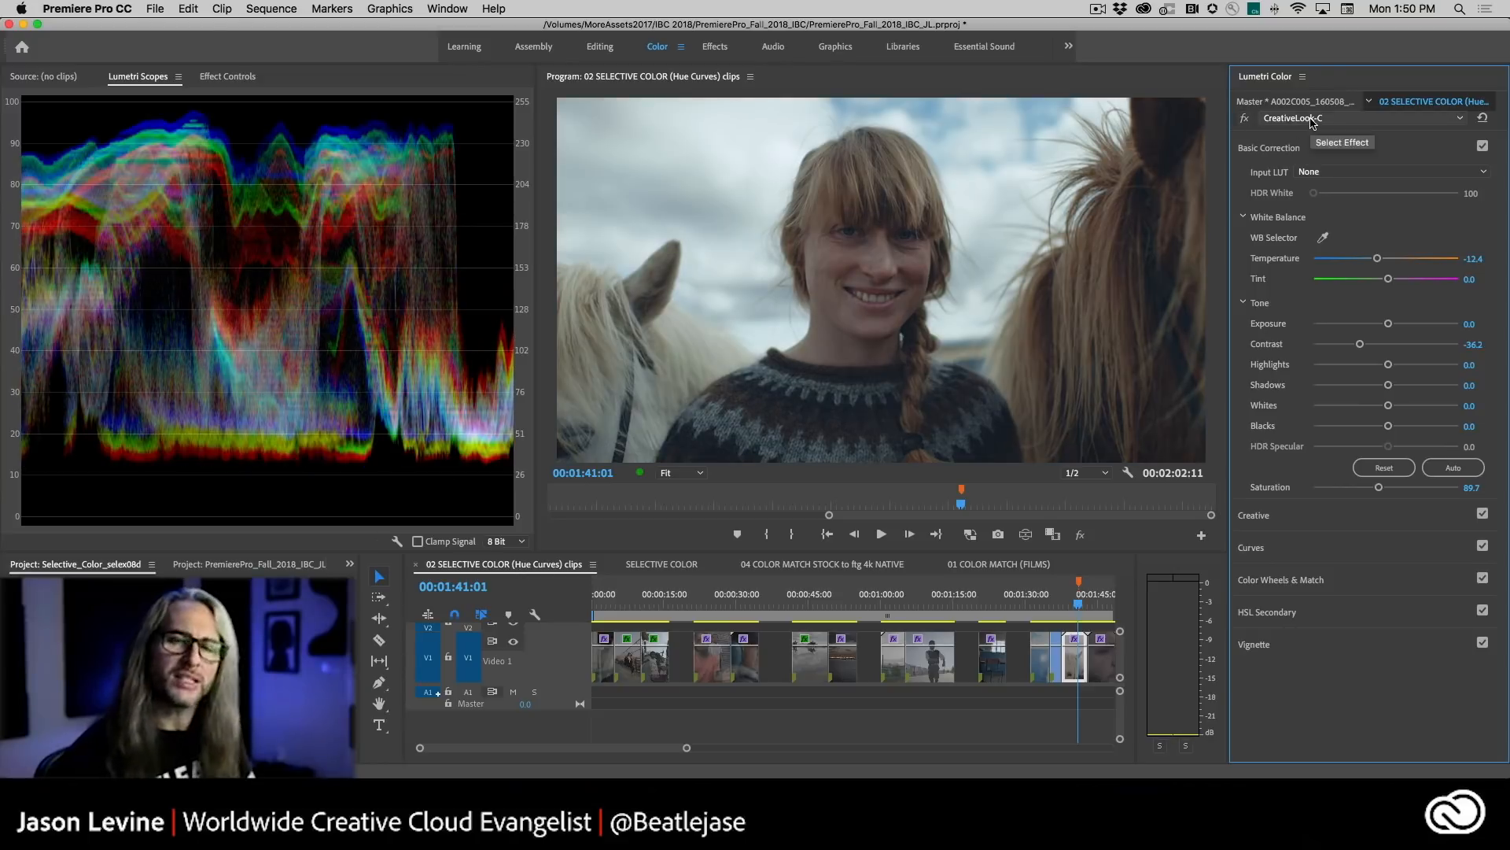
# - Switch to the Pre-Grade effect, compare the image with it bypassed and re-enabled, and return to CreativeLook-C
pyautogui.click(1312, 120)
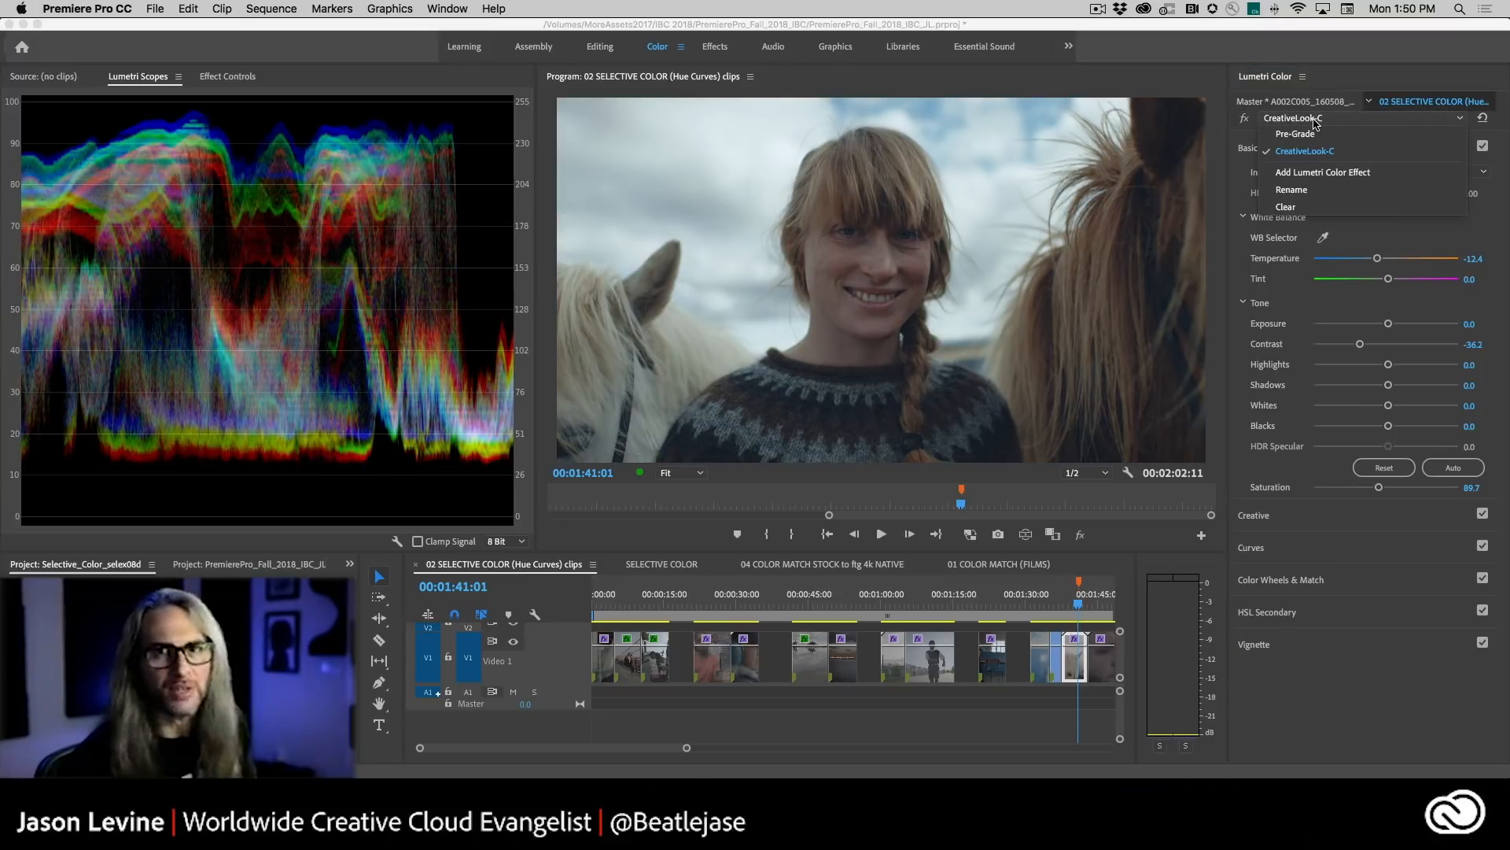
pyautogui.click(1320, 134)
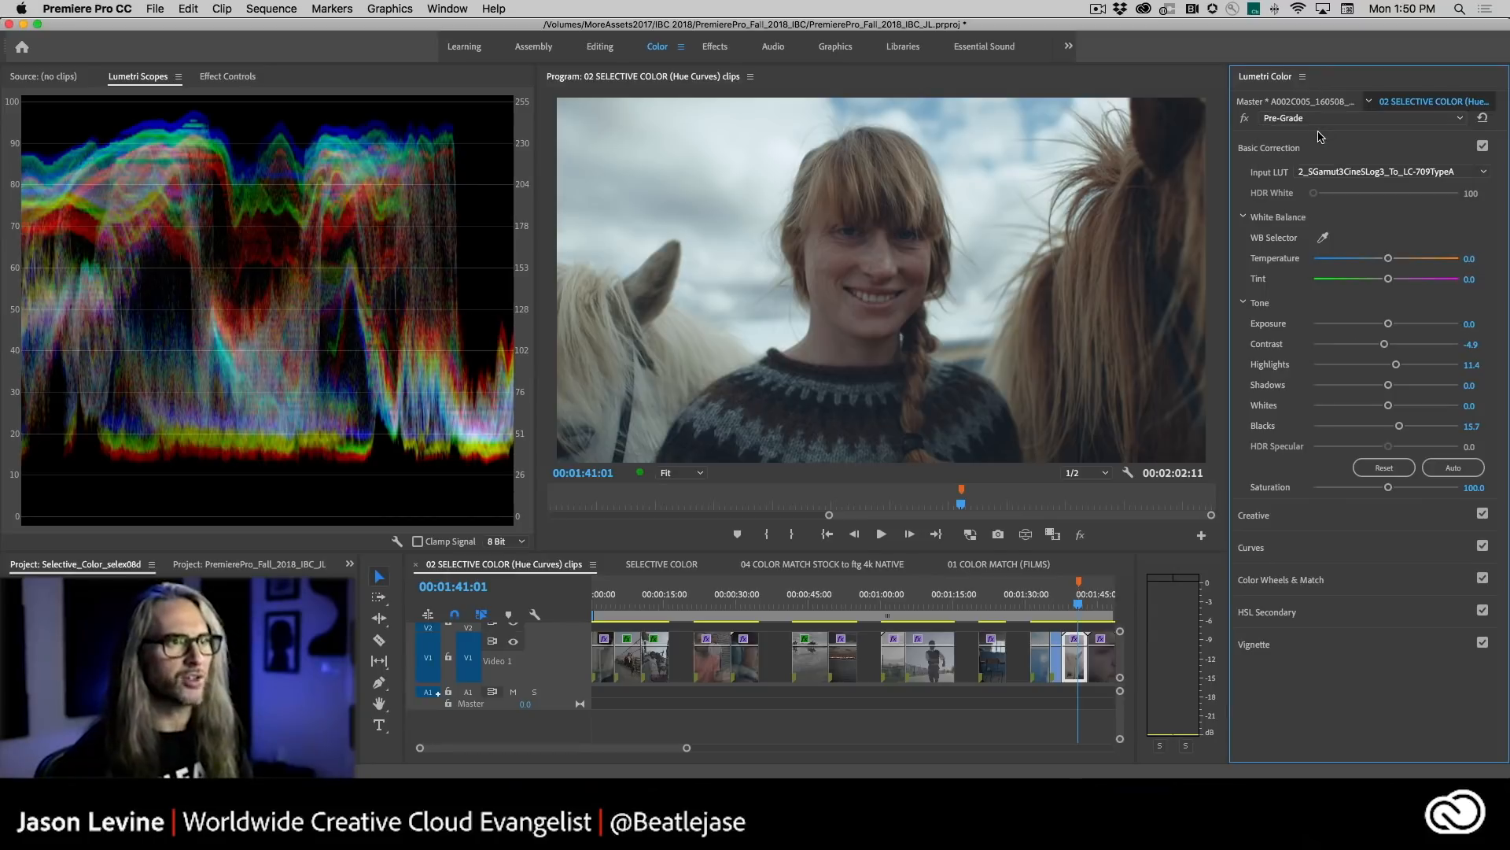
pyautogui.click(1245, 119)
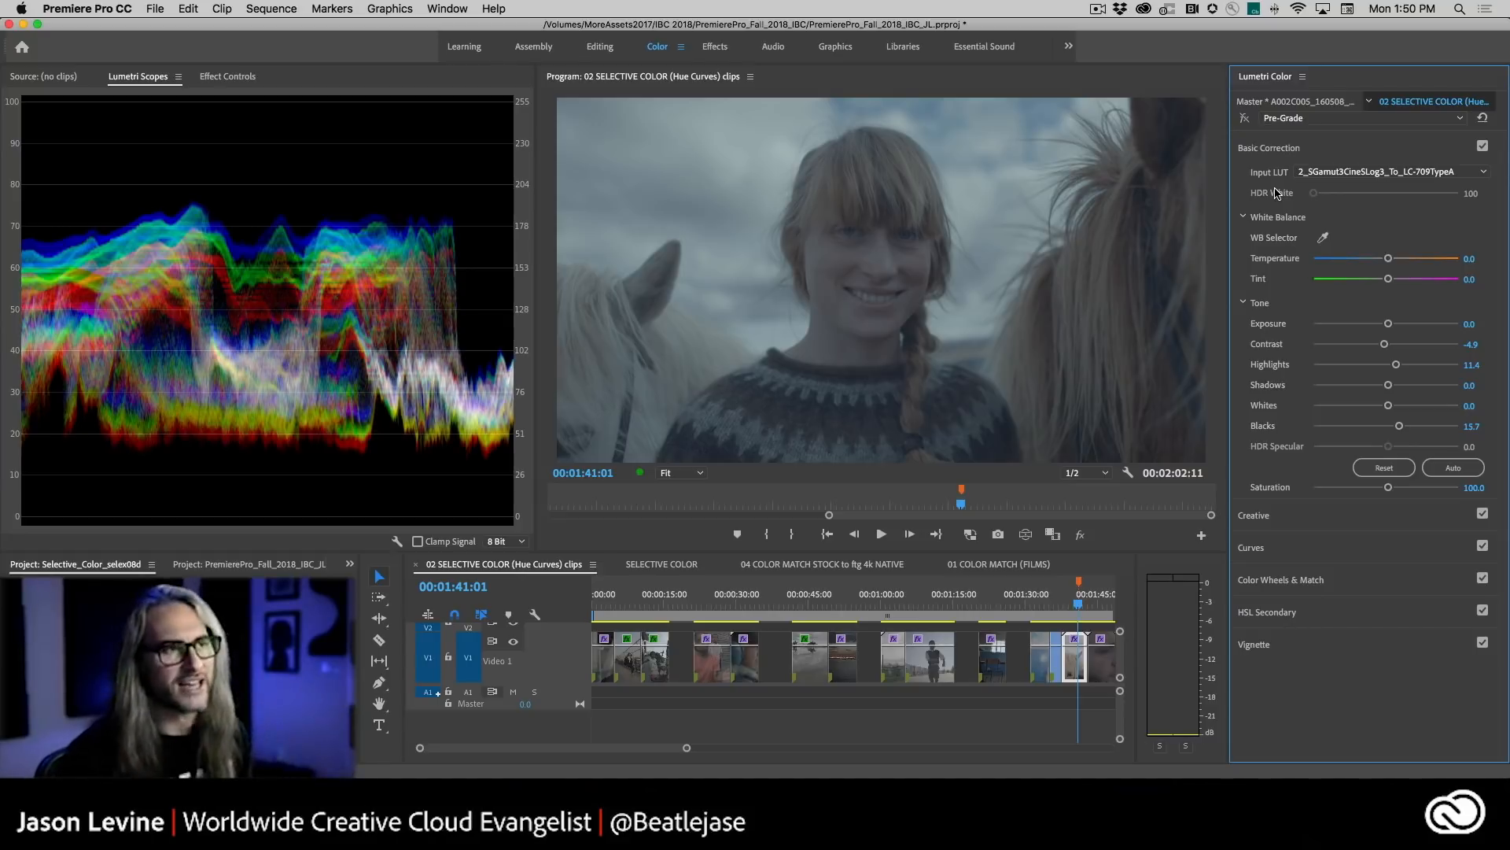
pyautogui.click(1245, 119)
pyautogui.click(1289, 125)
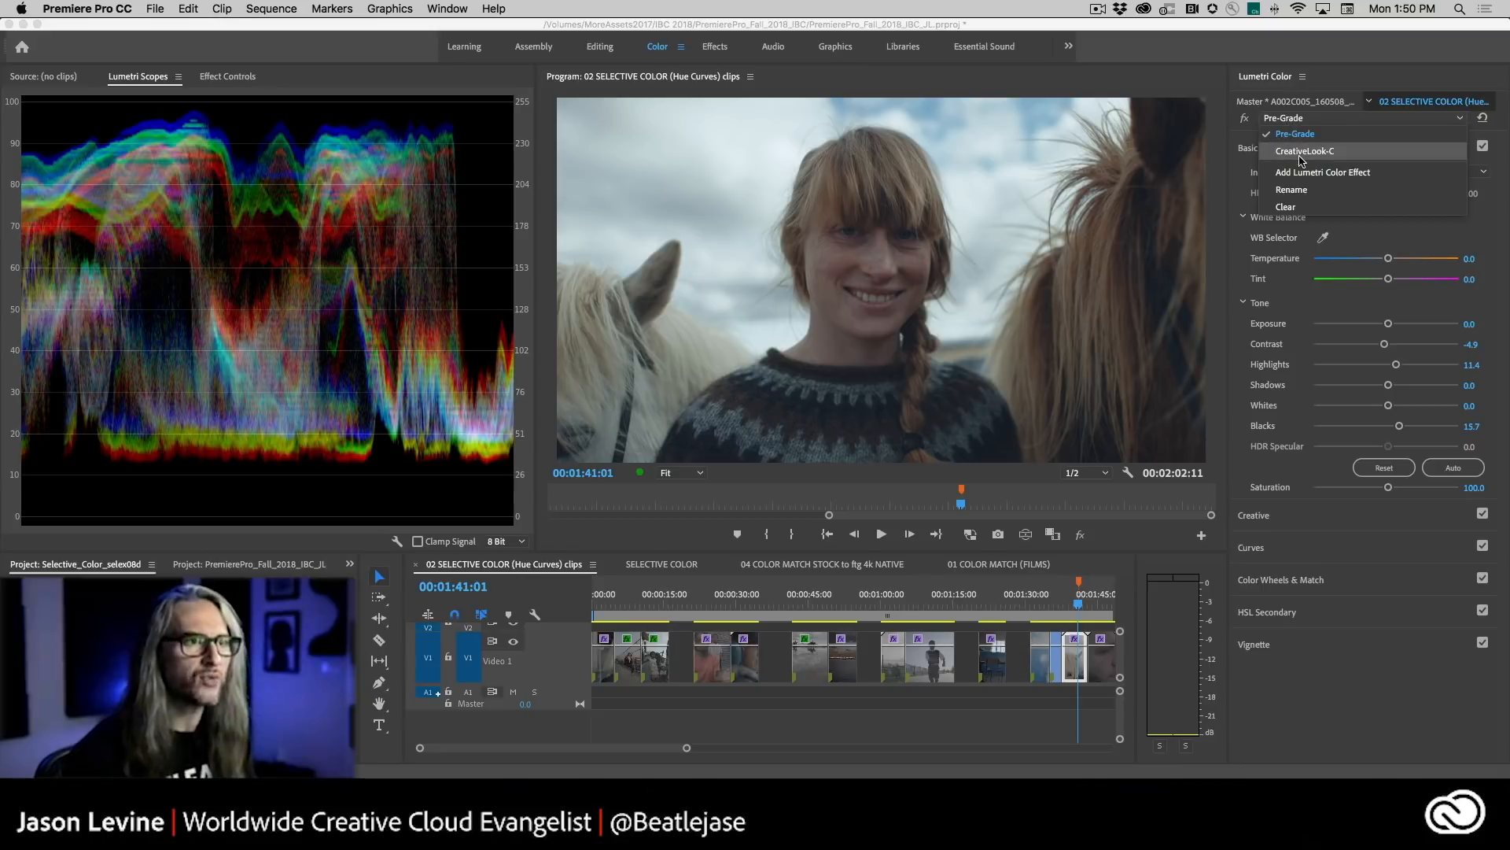
pyautogui.click(1301, 160)
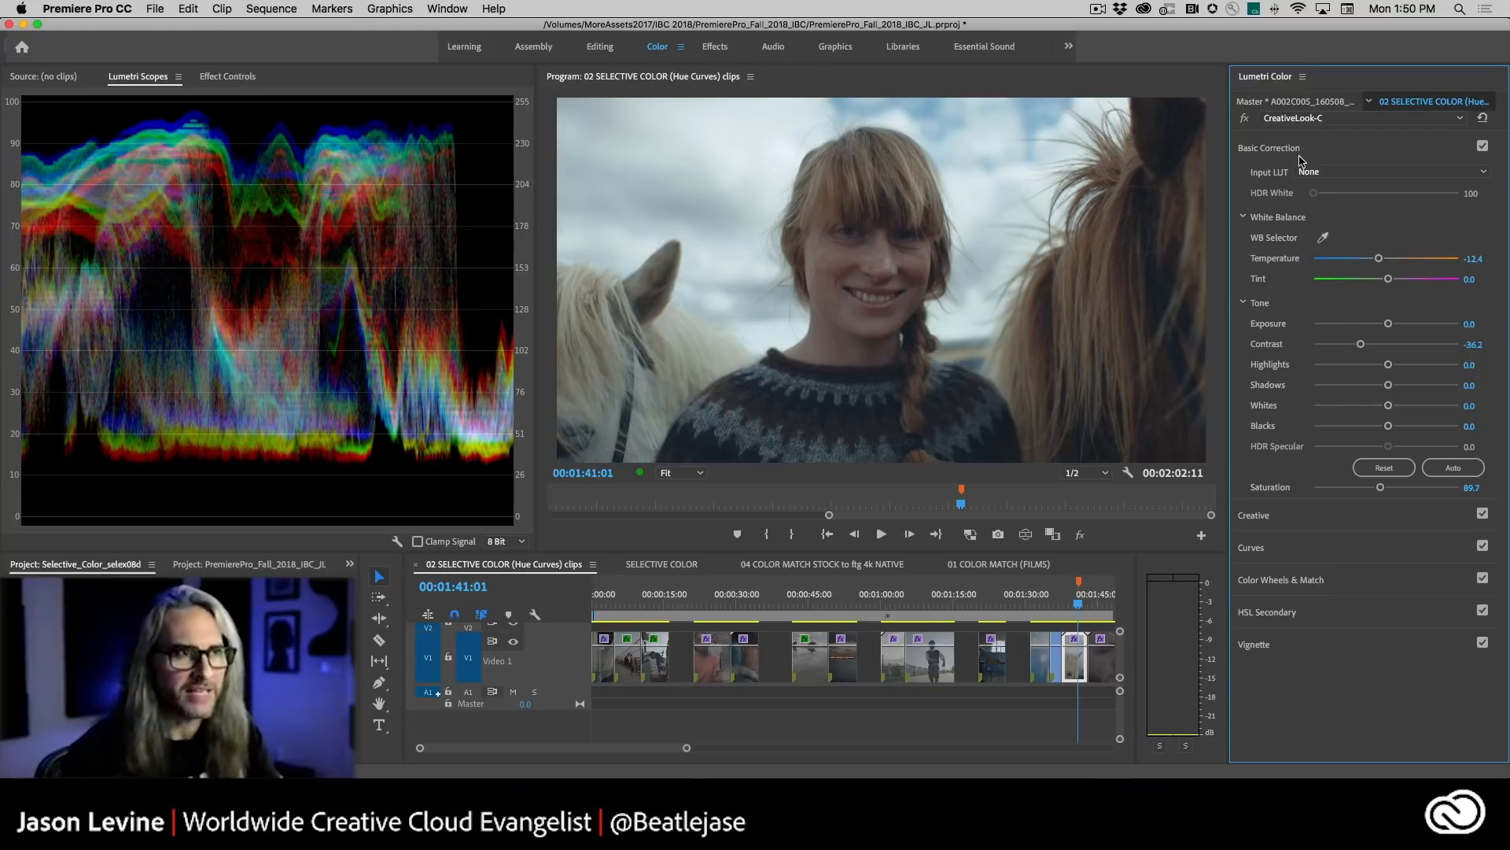
# - Add a third Lumetri Color effect to the clip and rename it BW Creative
pyautogui.click(1353, 118)
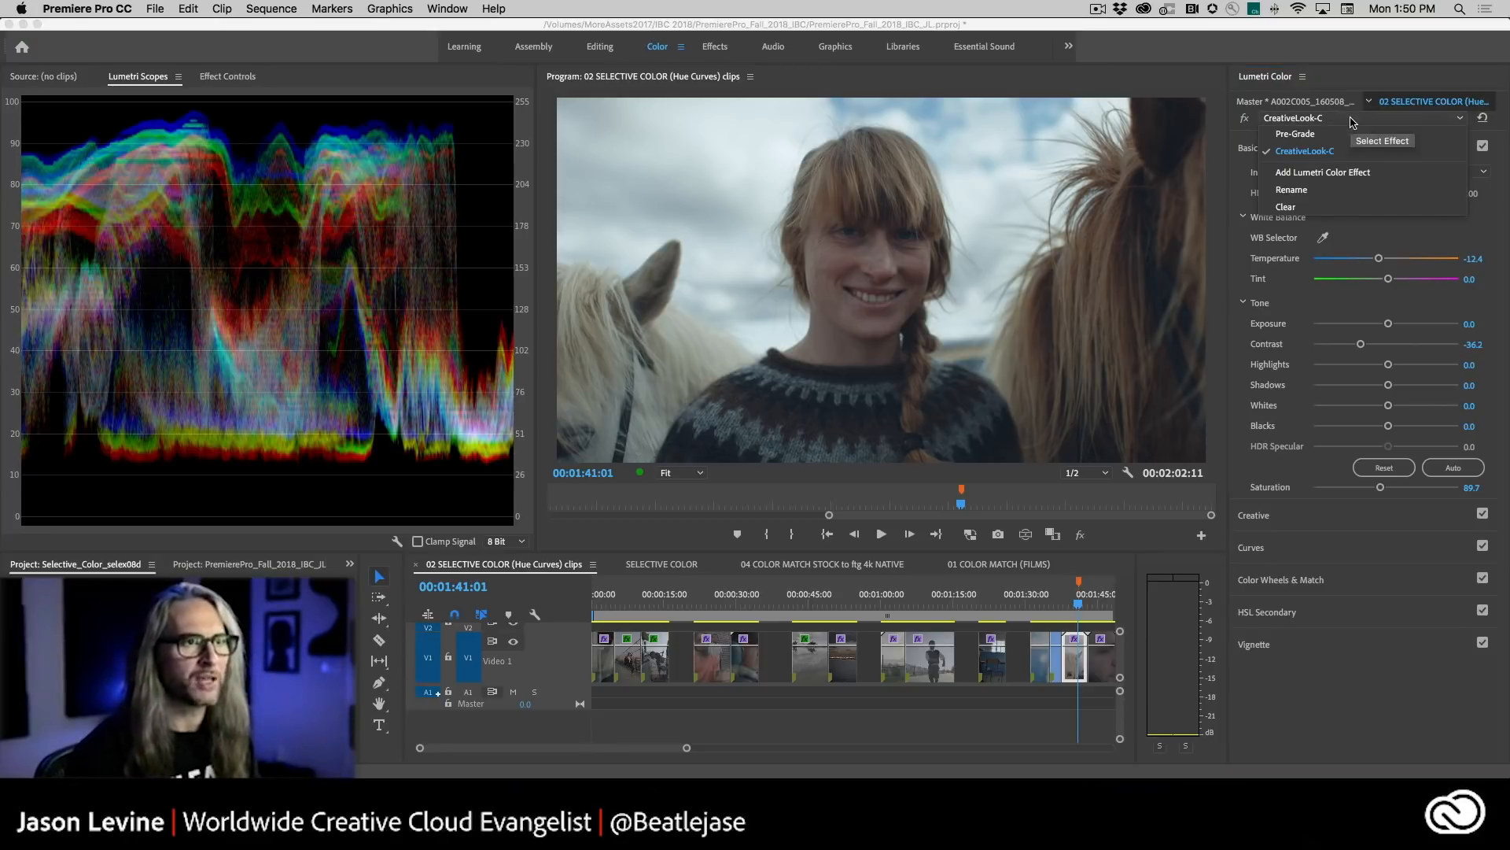
pyautogui.click(1390, 173)
pyautogui.click(1346, 122)
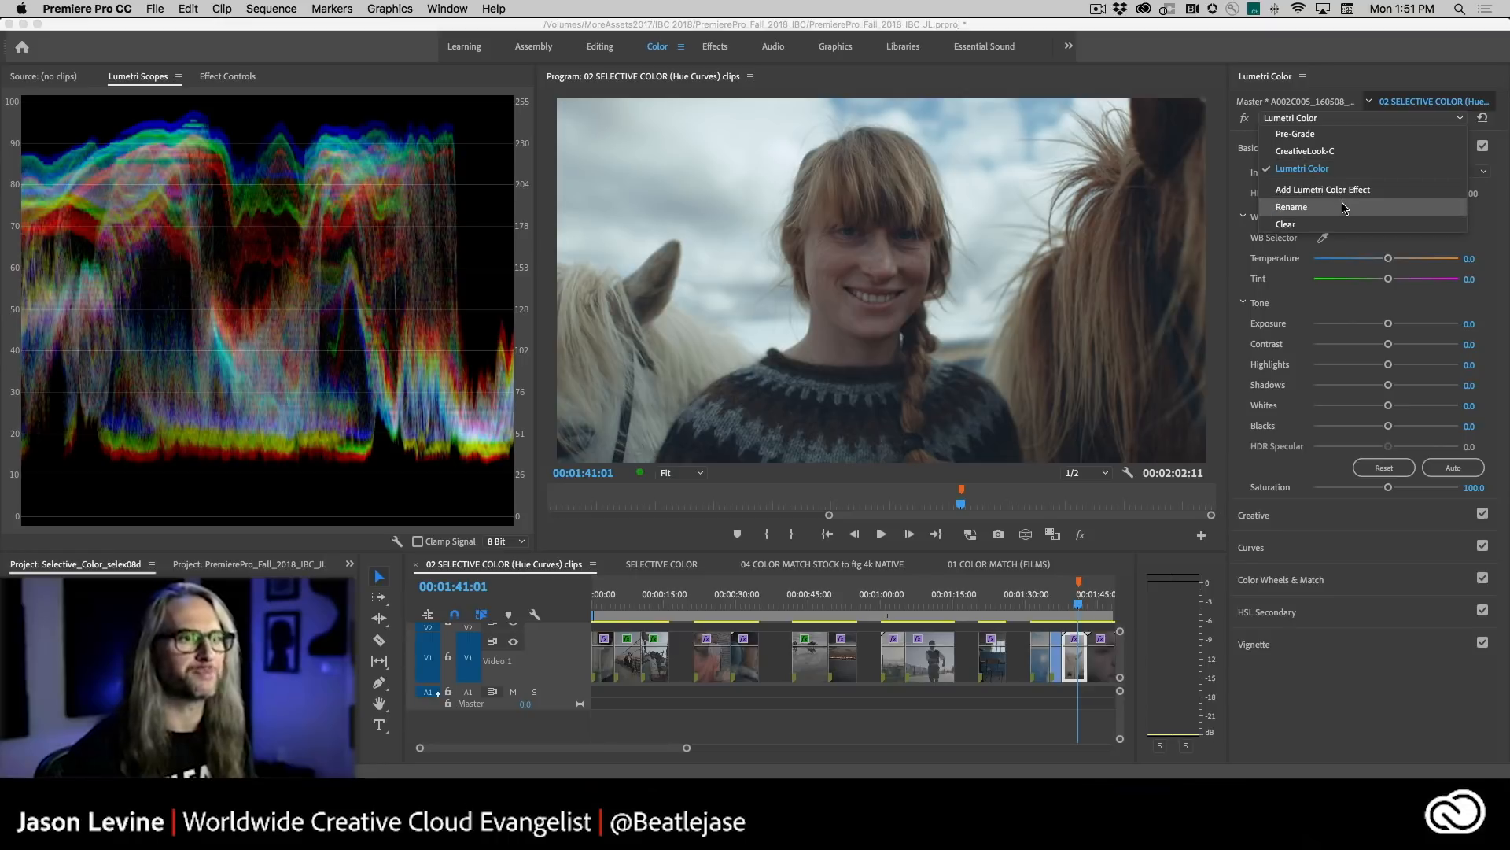
pyautogui.click(1345, 207)
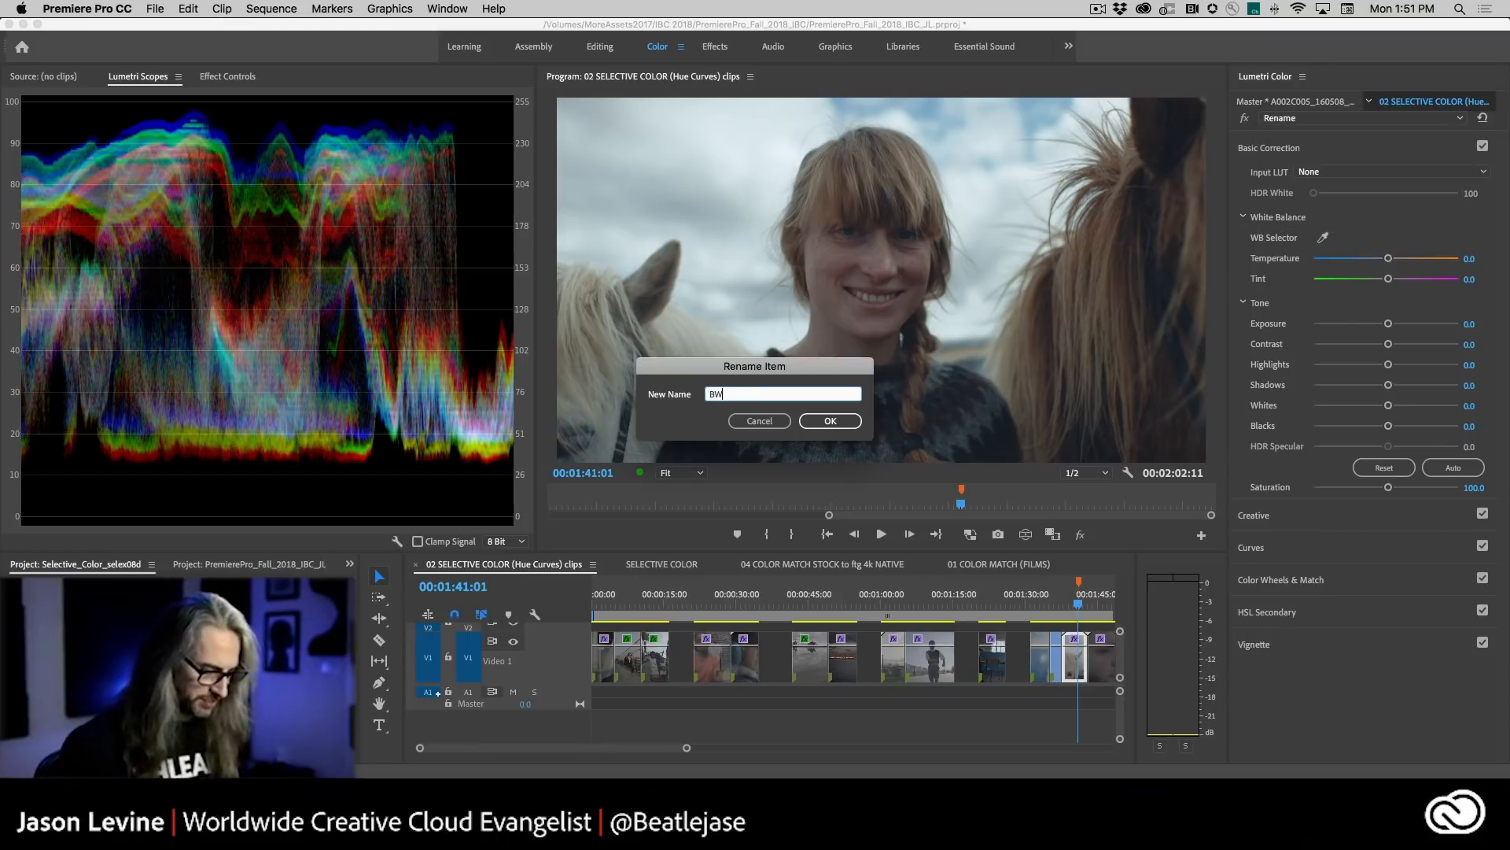
pyautogui.write('BW Creative')
pyautogui.press('Return')
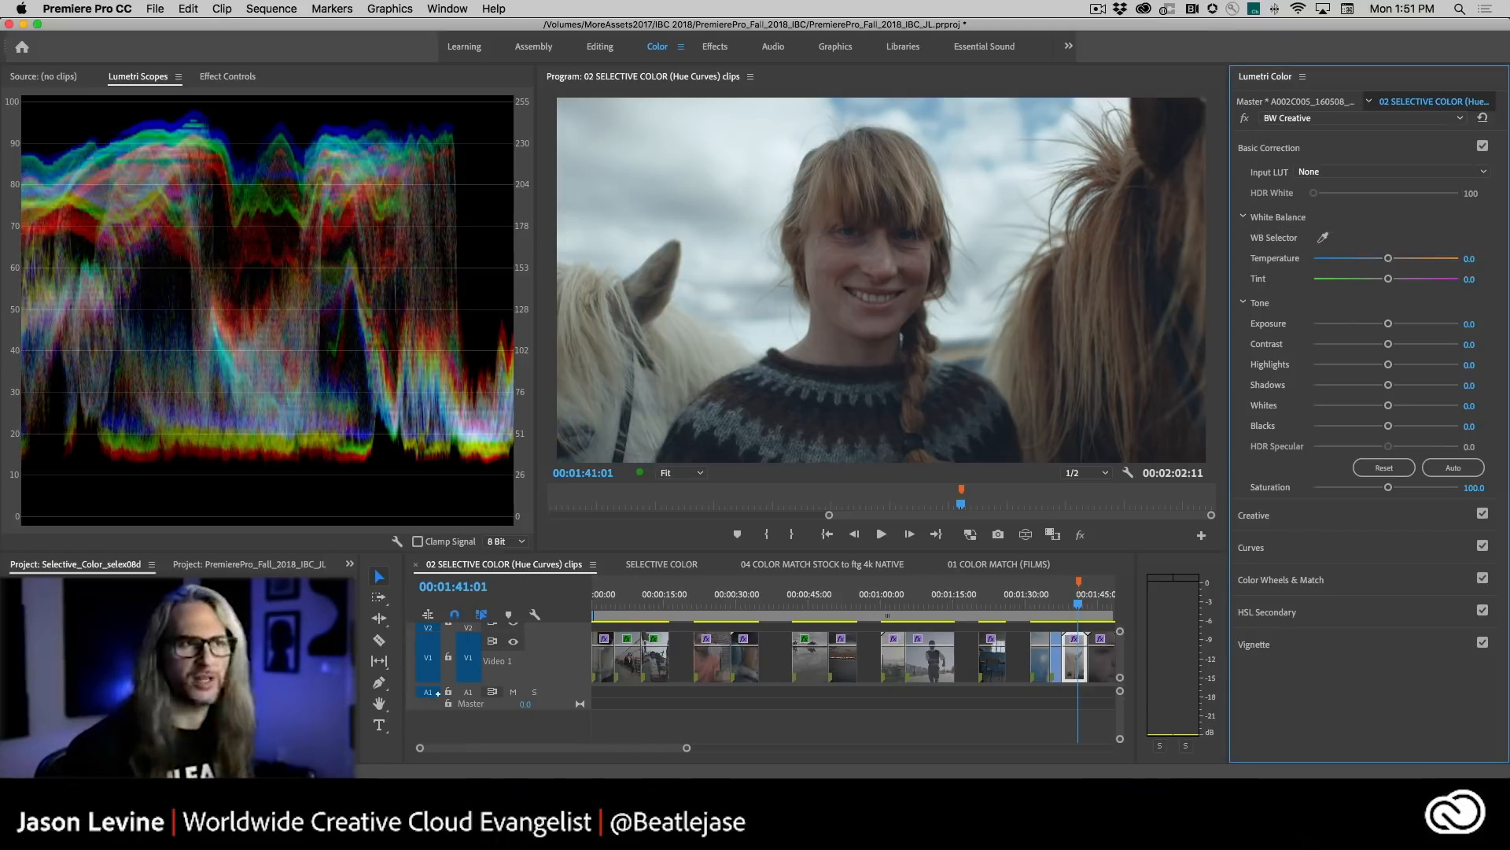
# - Select the CreativeLook-C effect and bypass it so only the other Lumetri effects act on the clip
pyautogui.click(1370, 124)
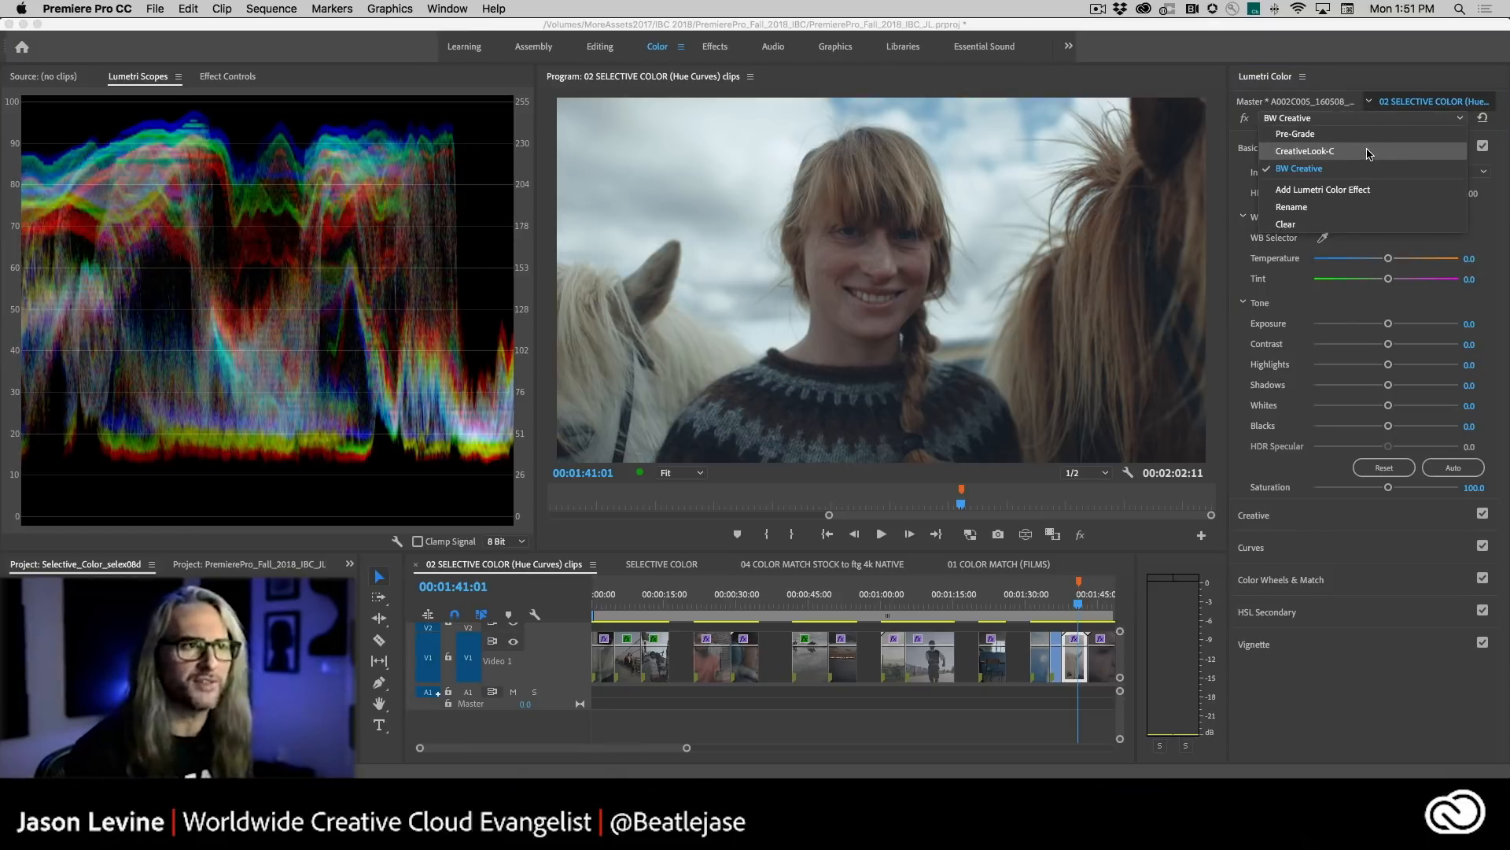
pyautogui.click(1369, 152)
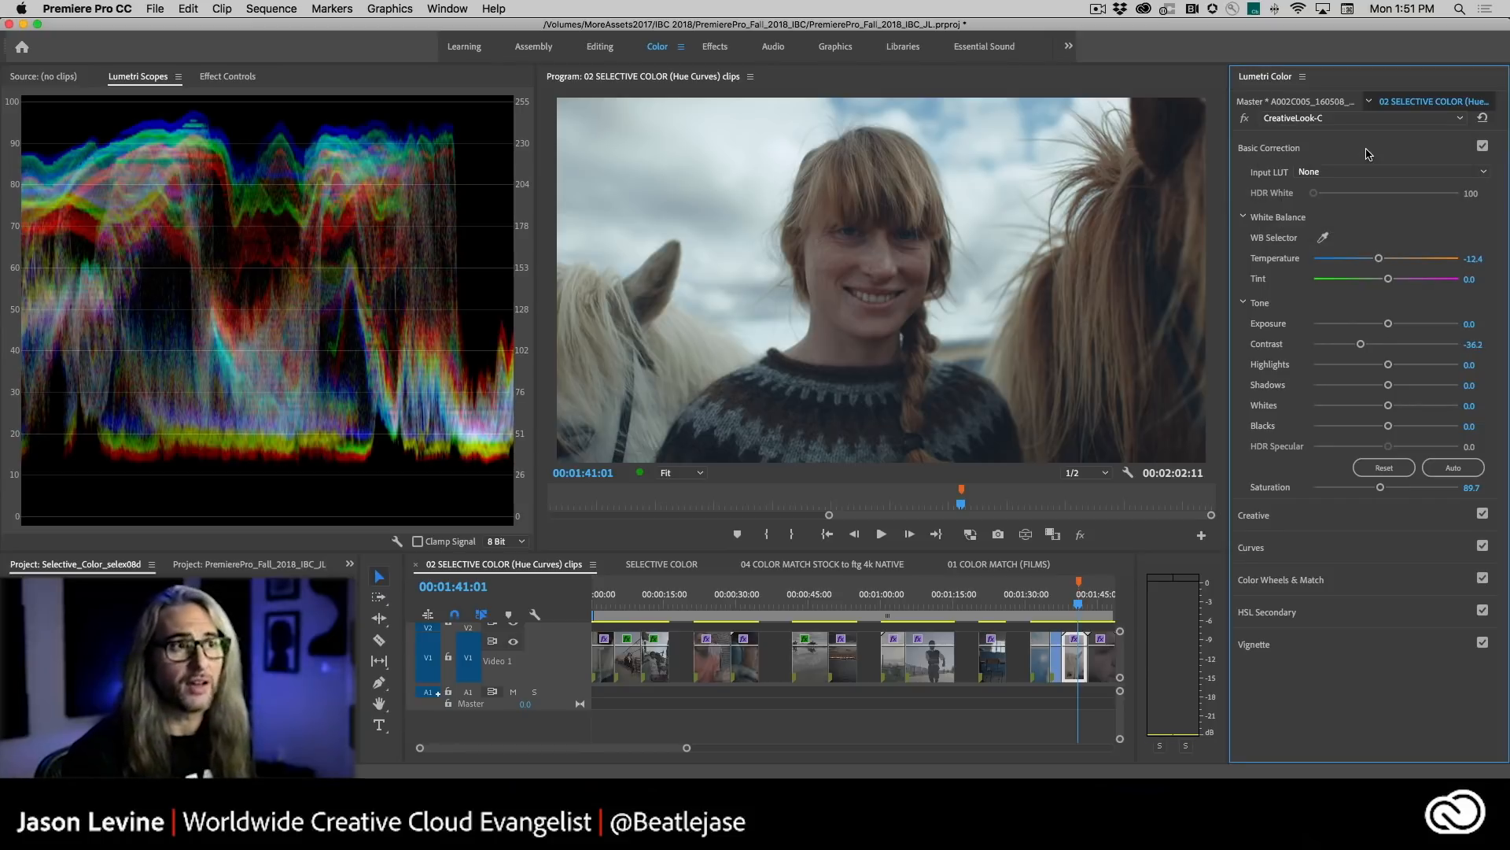
pyautogui.click(1245, 119)
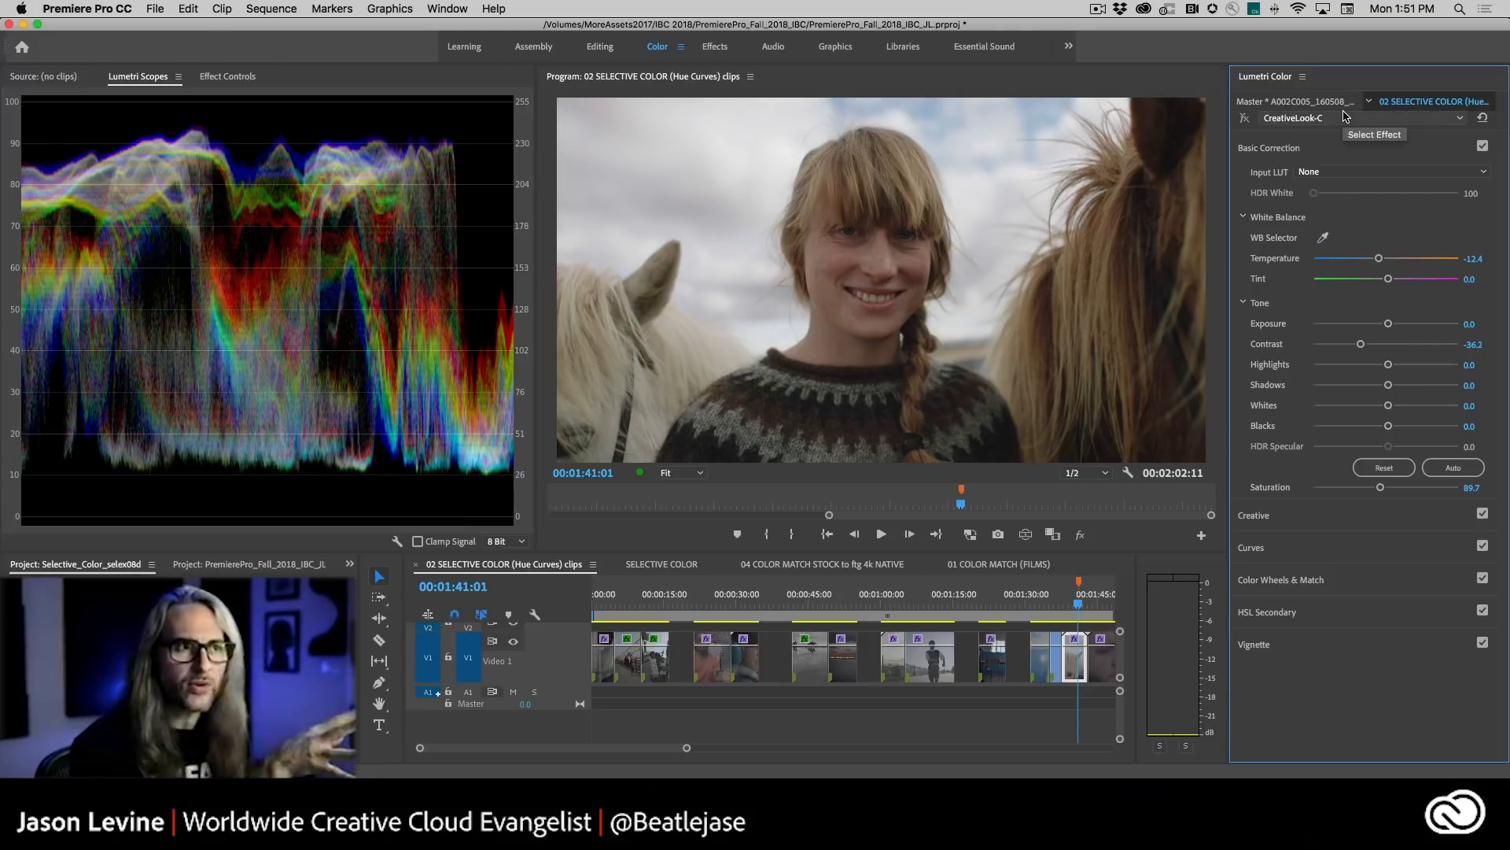
# - Switch to the BW Creative effect and set its Basic Correction saturation to 89.7 and contrast to -29.7
pyautogui.click(1344, 116)
pyautogui.click(1337, 165)
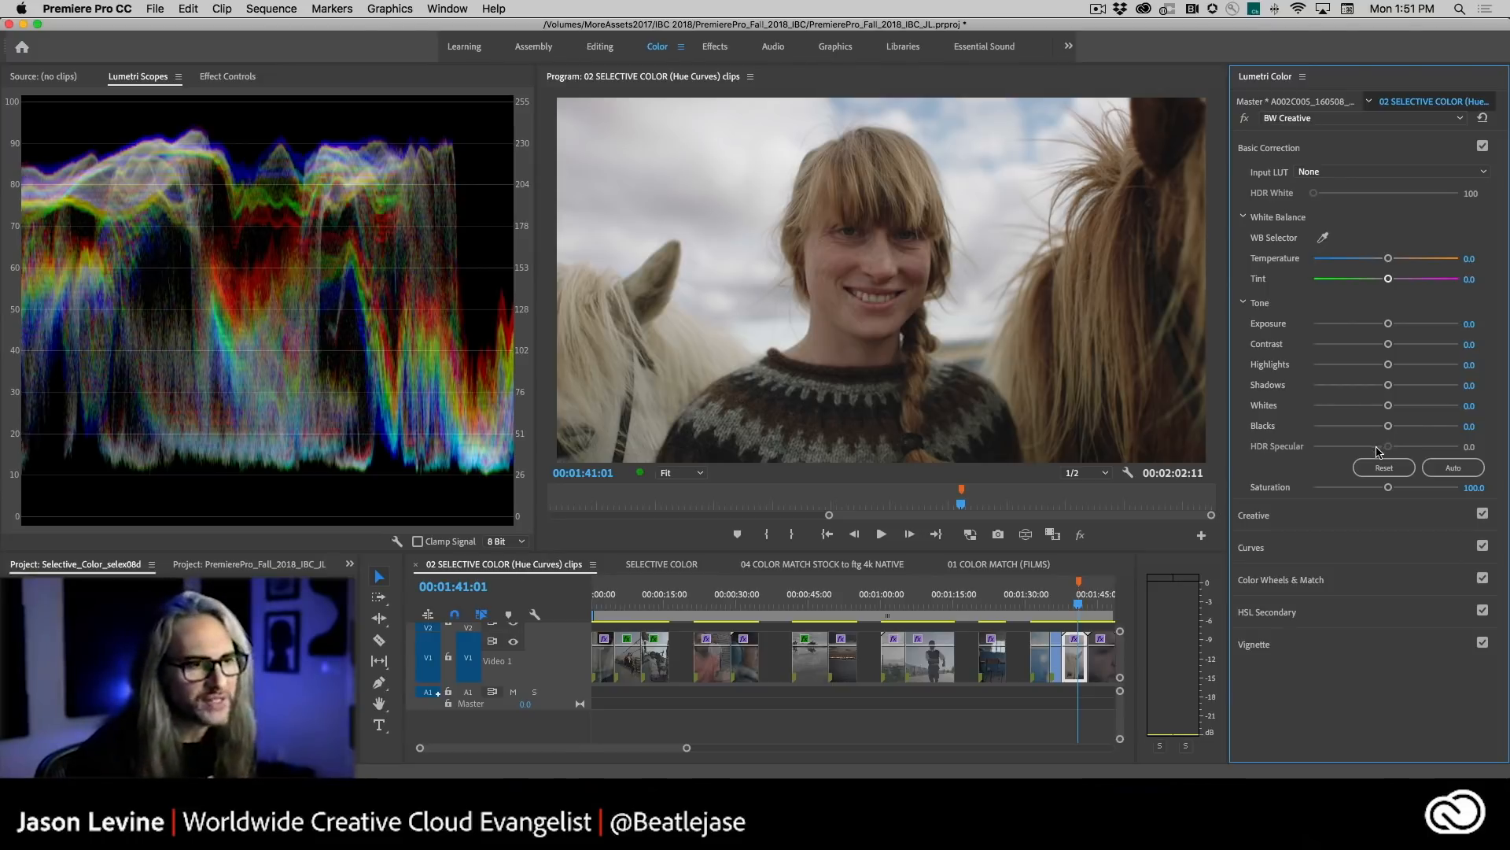
pyautogui.moveTo(1389, 489)
pyautogui.mouseDown()
pyautogui.moveTo(1313, 488)
pyautogui.moveTo(1379, 489)
pyautogui.mouseUp()
pyautogui.moveTo(1388, 346); pyautogui.dragTo(1365, 344)
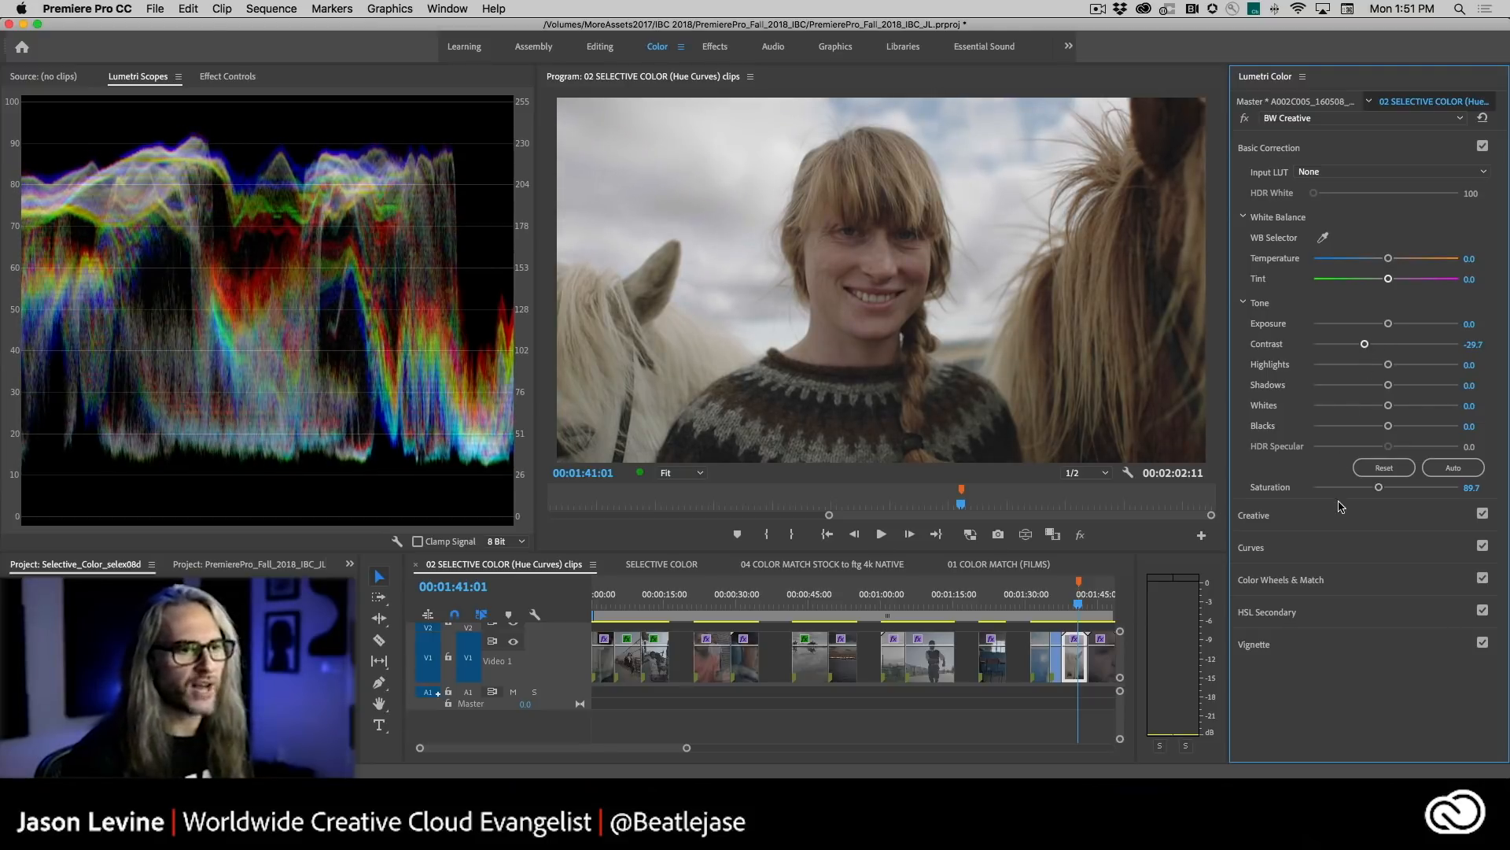
# - Try the Monochrome Kodak 5205 Fuji 3510 look on BW Creative, and apply Monochrome Kodak 5218 Kodak 2395 (by Adobe) instead
pyautogui.click(1356, 517)
pyautogui.click(1467, 282)
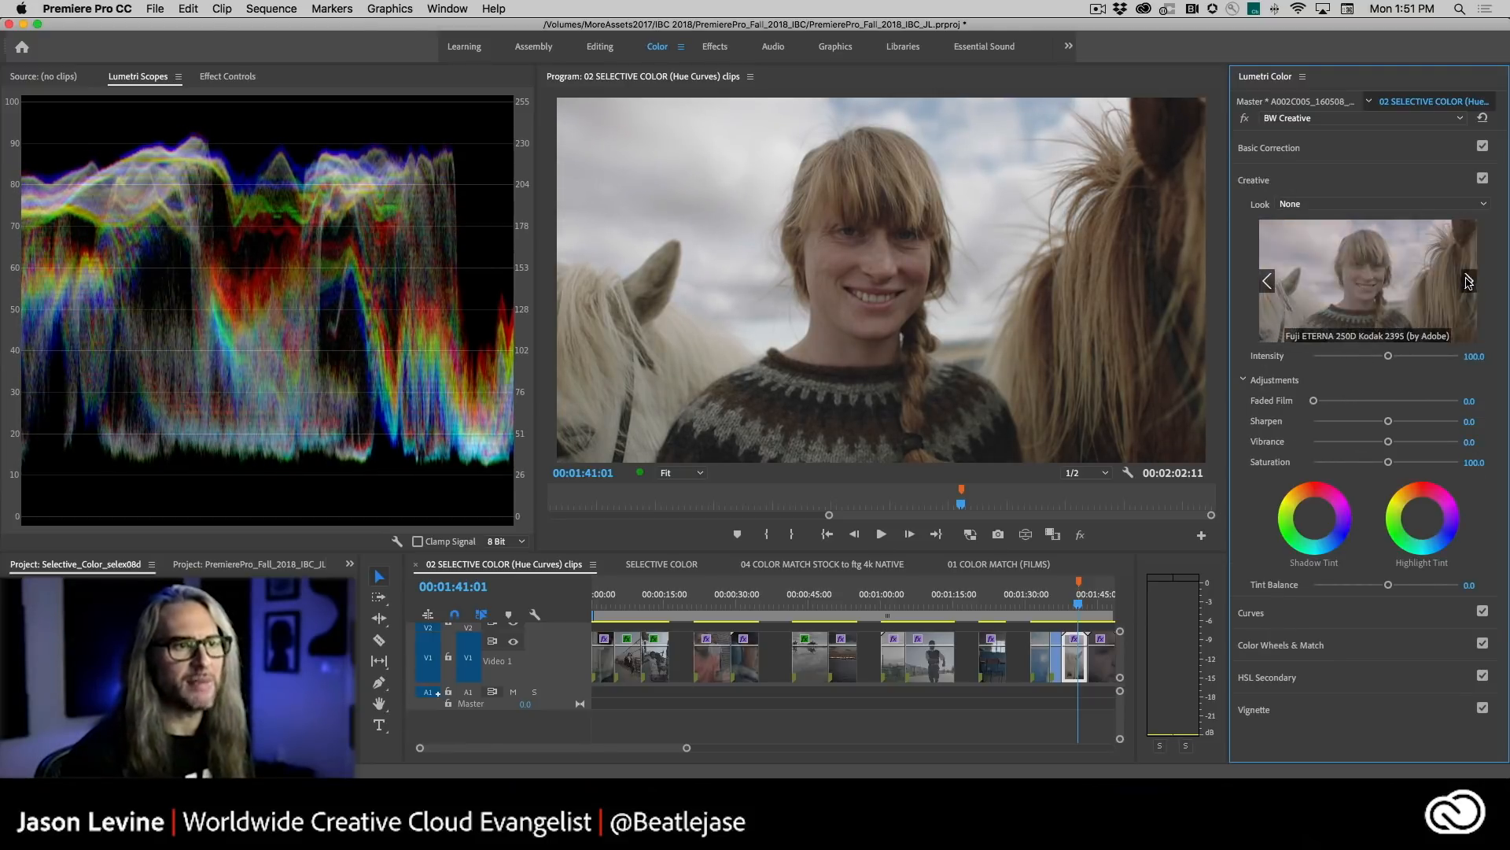
pyautogui.click(1468, 281)
pyautogui.click(1468, 282)
pyautogui.click(1469, 282)
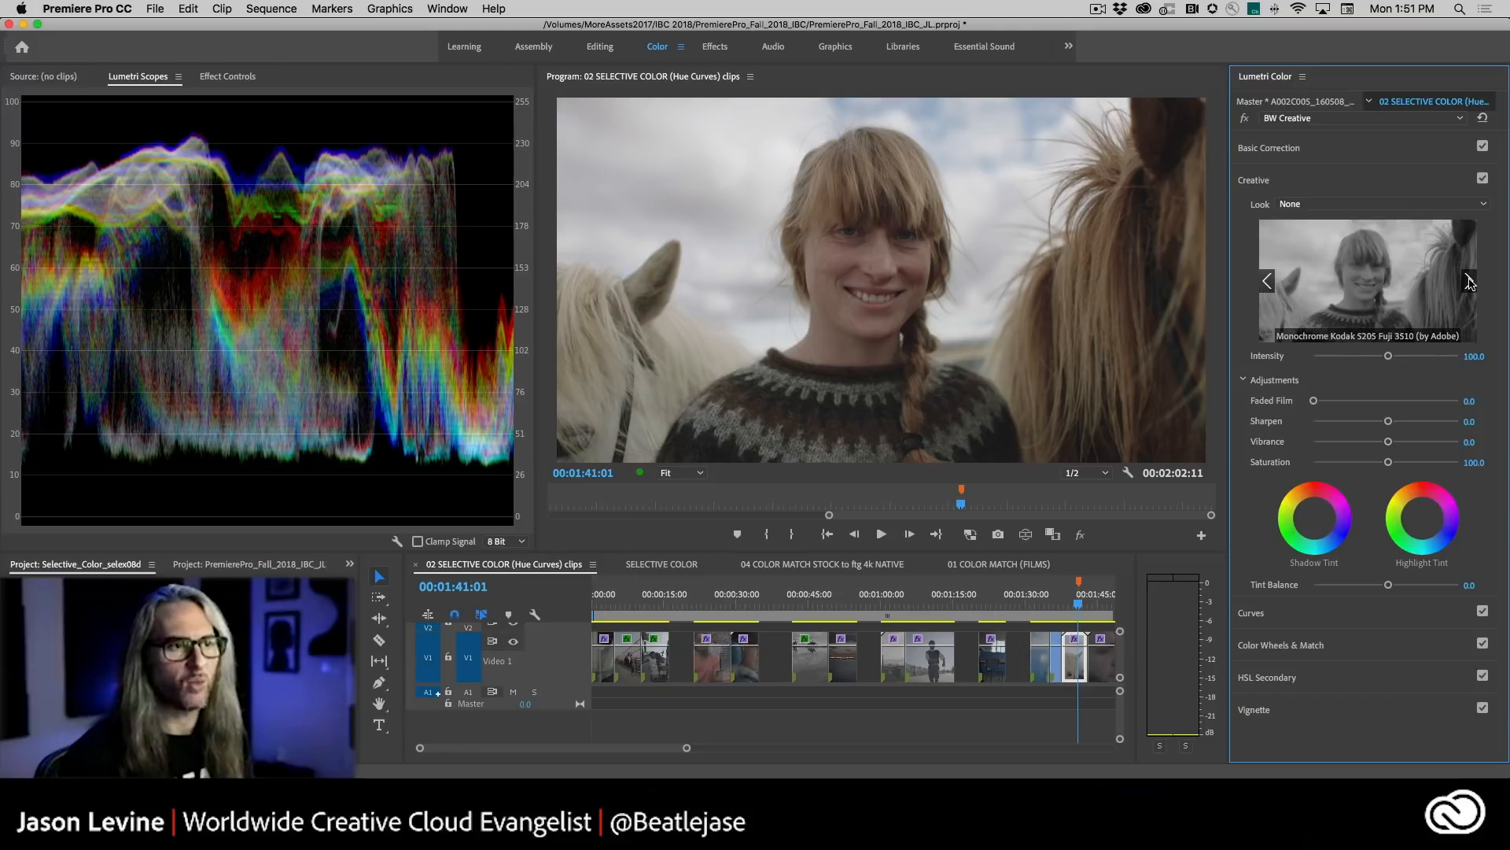
pyautogui.click(1468, 283)
pyautogui.click(1263, 281)
pyautogui.click(1368, 293)
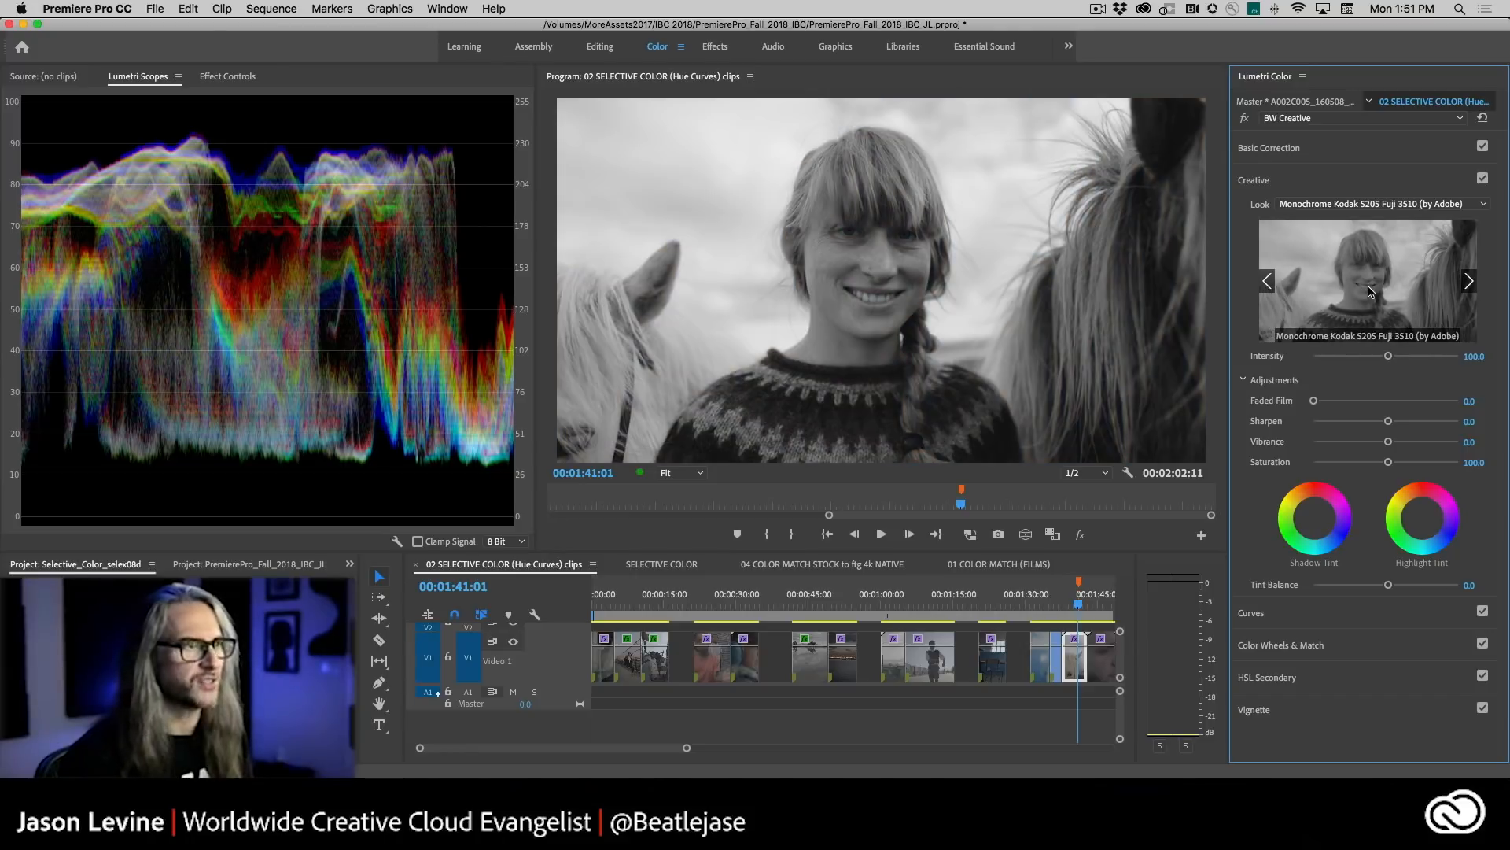
pyautogui.click(1469, 282)
pyautogui.click(1383, 293)
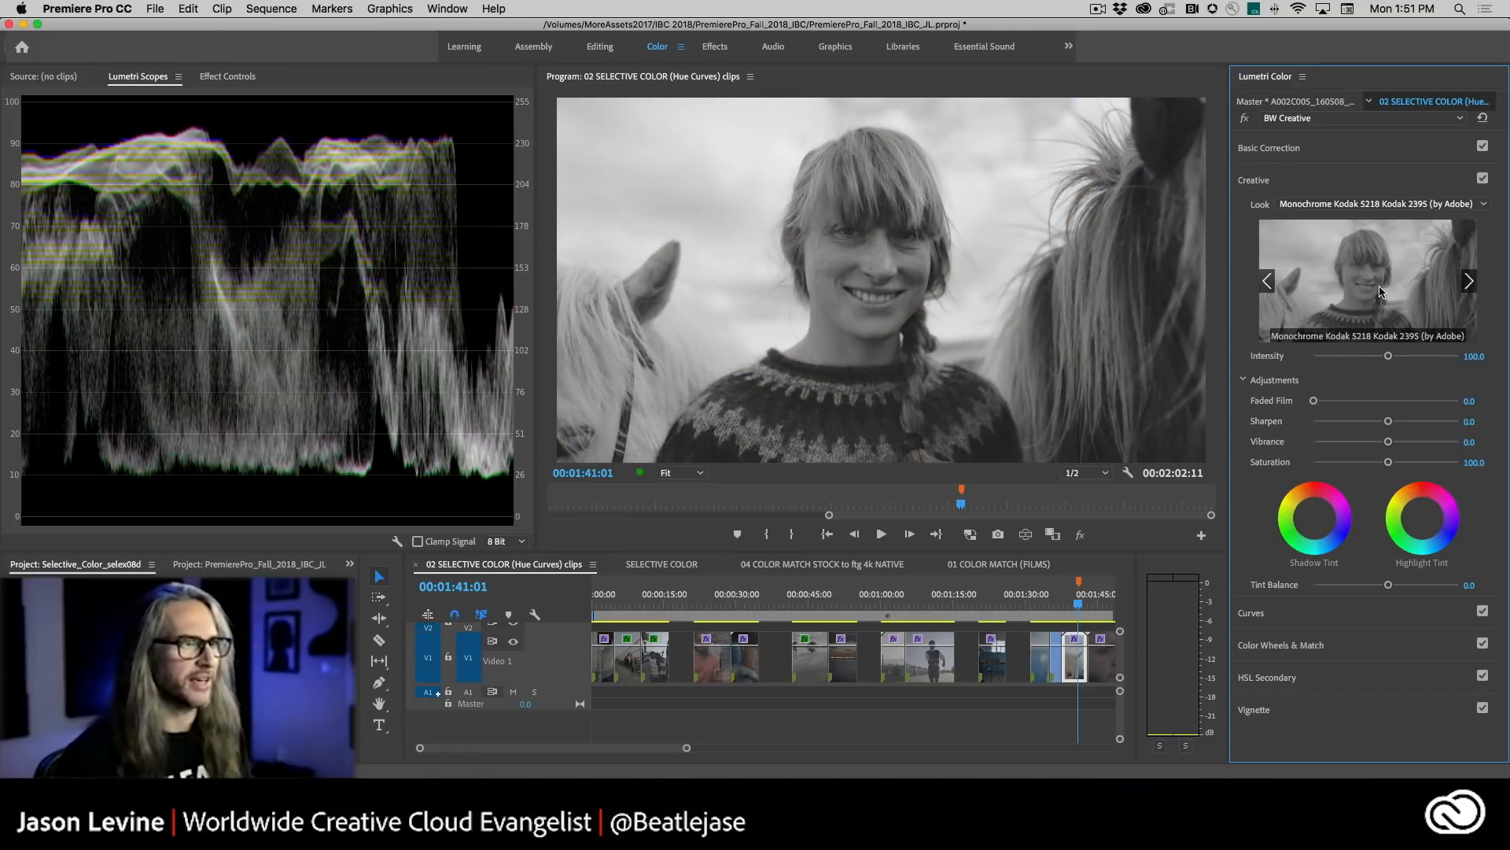
# - Compare the neighbouring look preview, keep Monochrome Kodak 5218 Kodak 2395 on BW Creative, and set its Faded Film to 23.8
pyautogui.click(1468, 283)
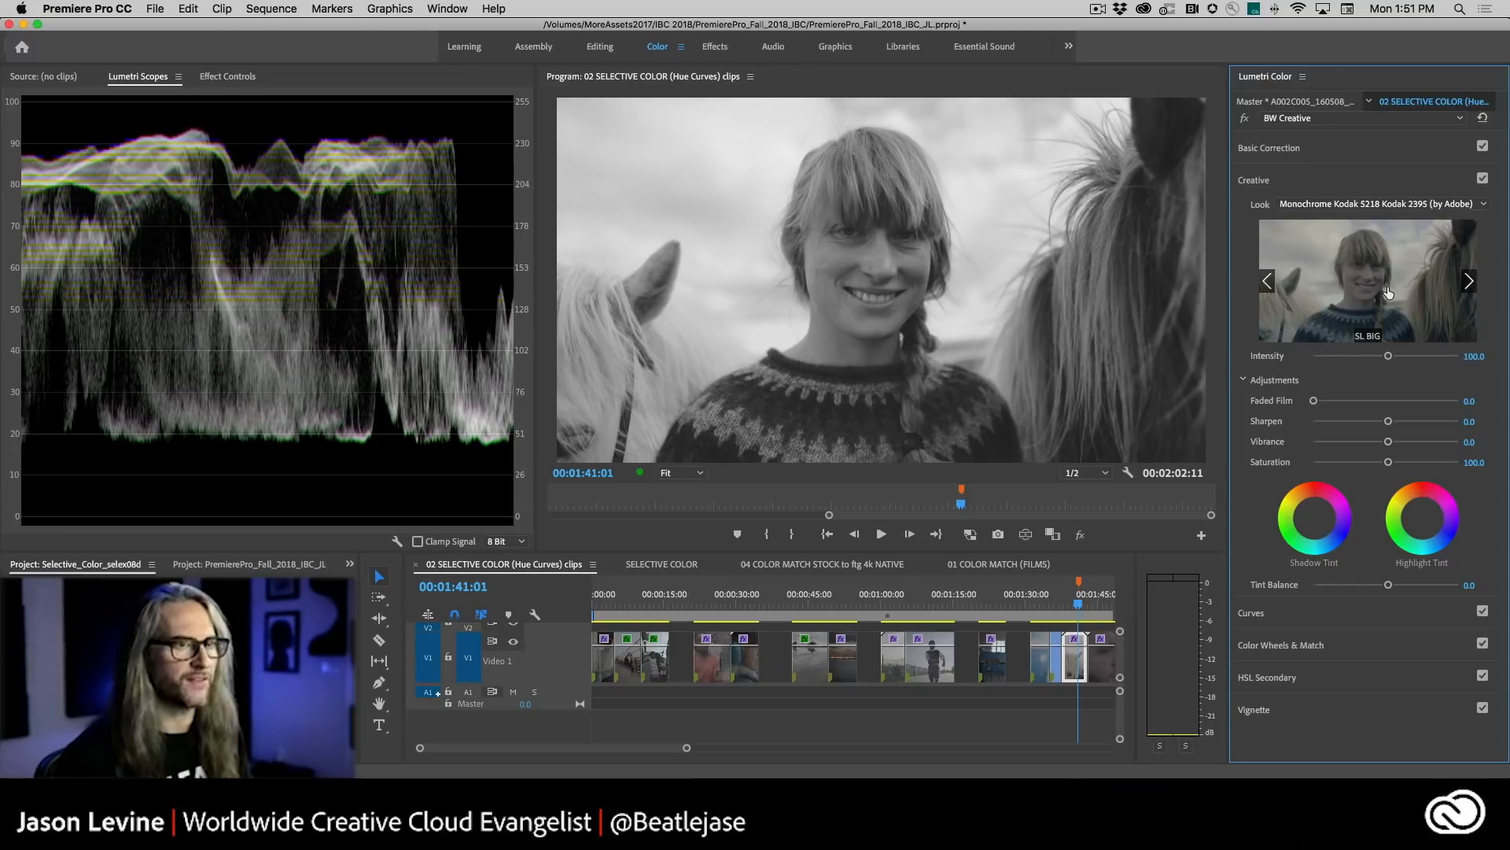
pyautogui.click(1269, 281)
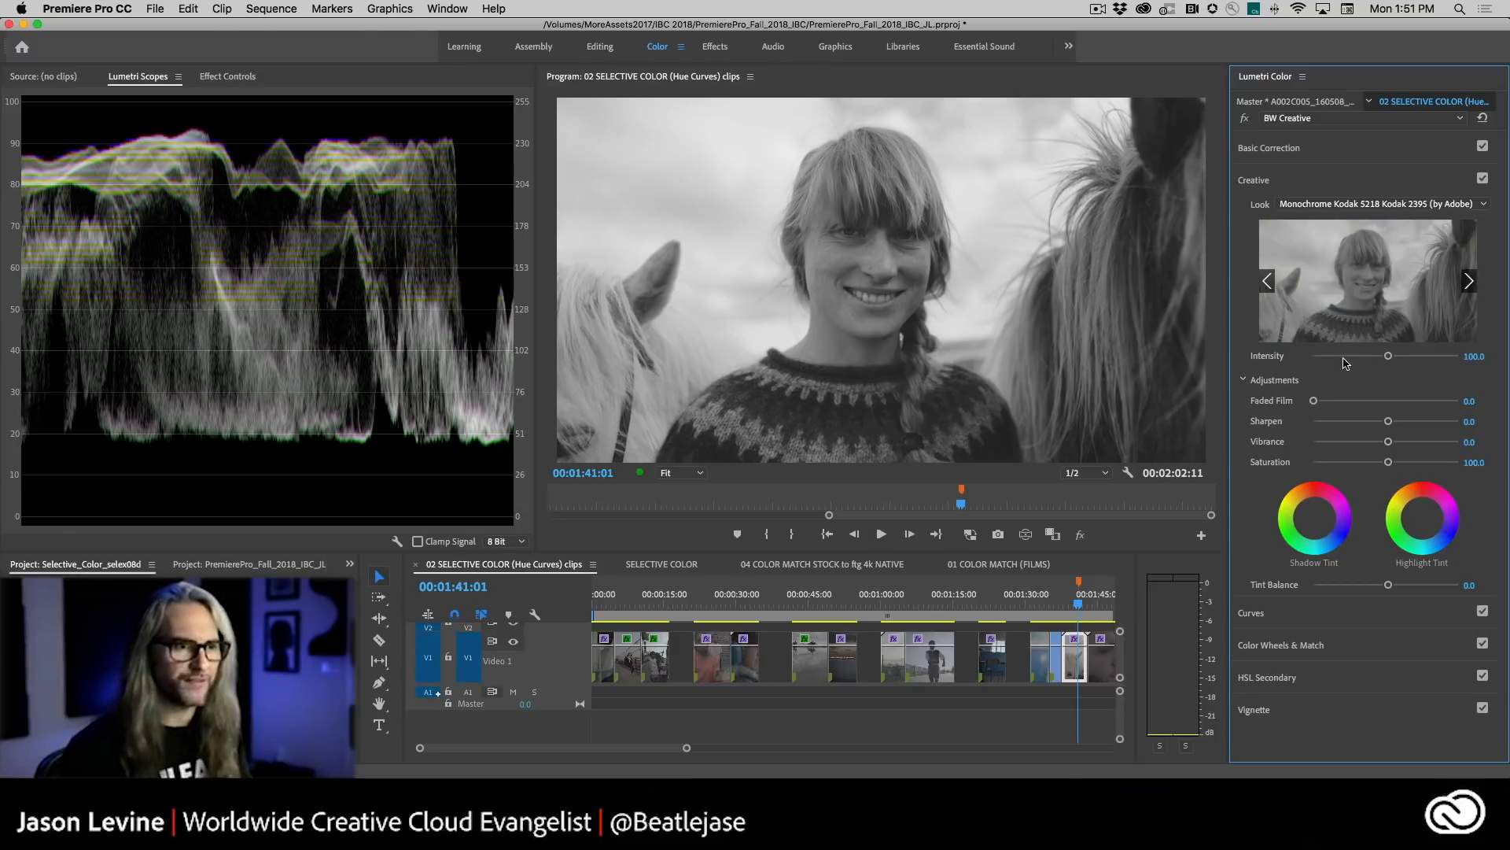
pyautogui.moveTo(1312, 400); pyautogui.dragTo(1348, 403)
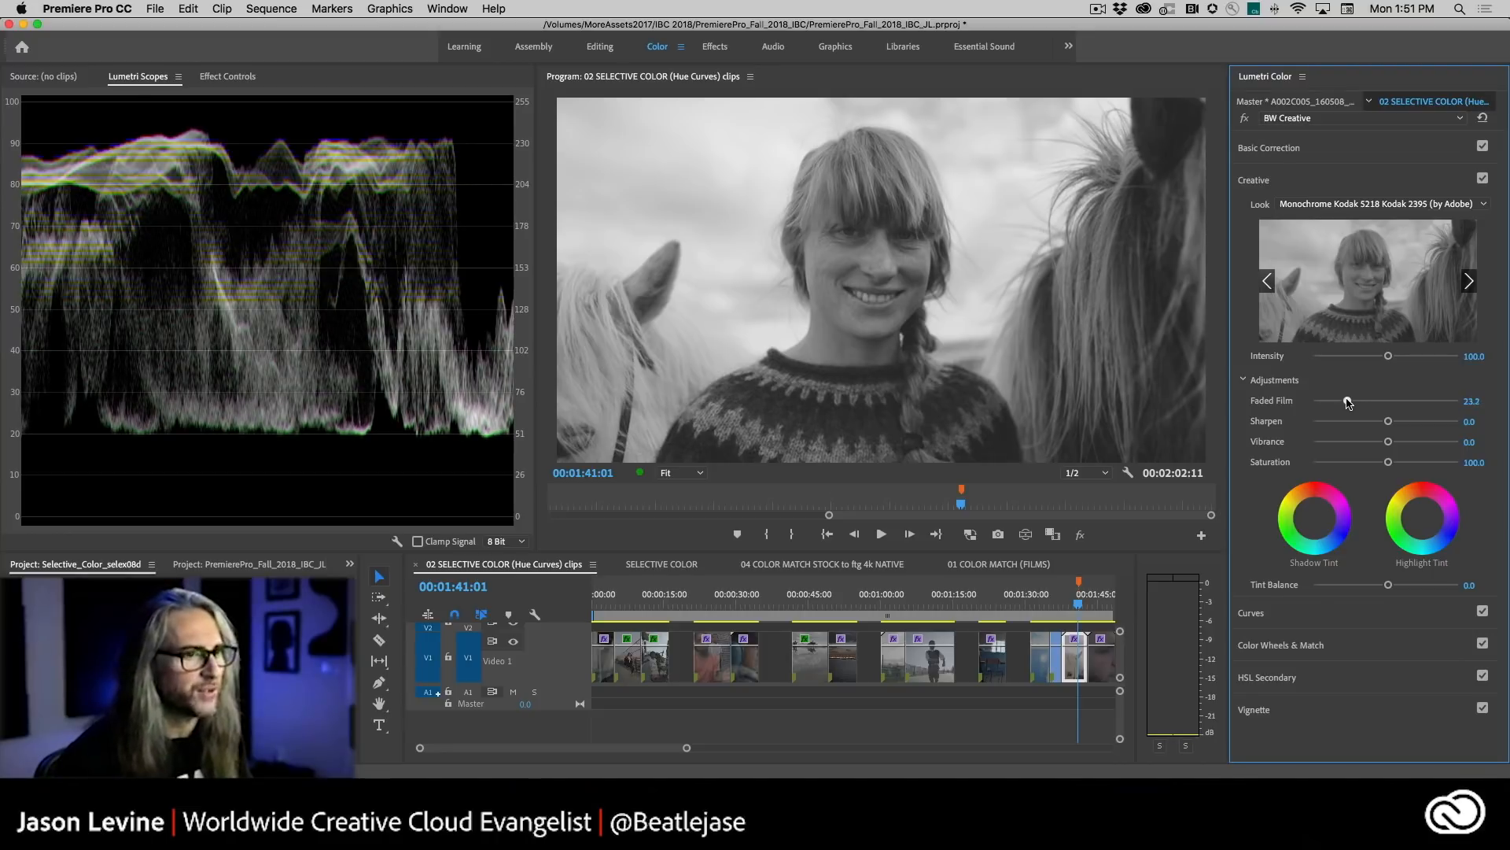
# - Set the BW Creative effect's vignette amount to -0.7 and its creative Sharpen value to 1.6
pyautogui.click(1360, 708)
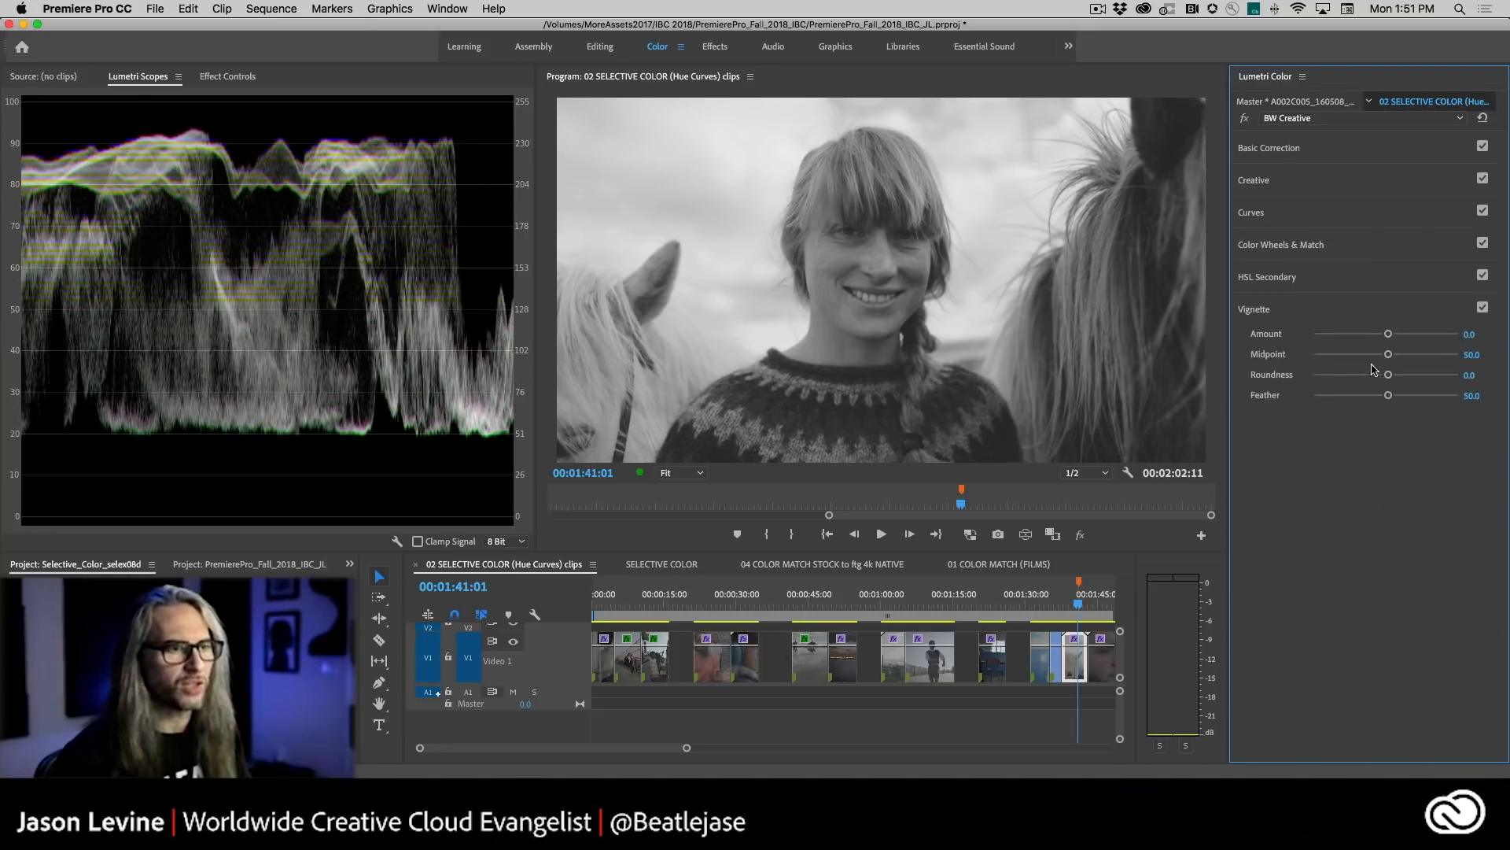
pyautogui.moveTo(1388, 335); pyautogui.dragTo(1369, 334)
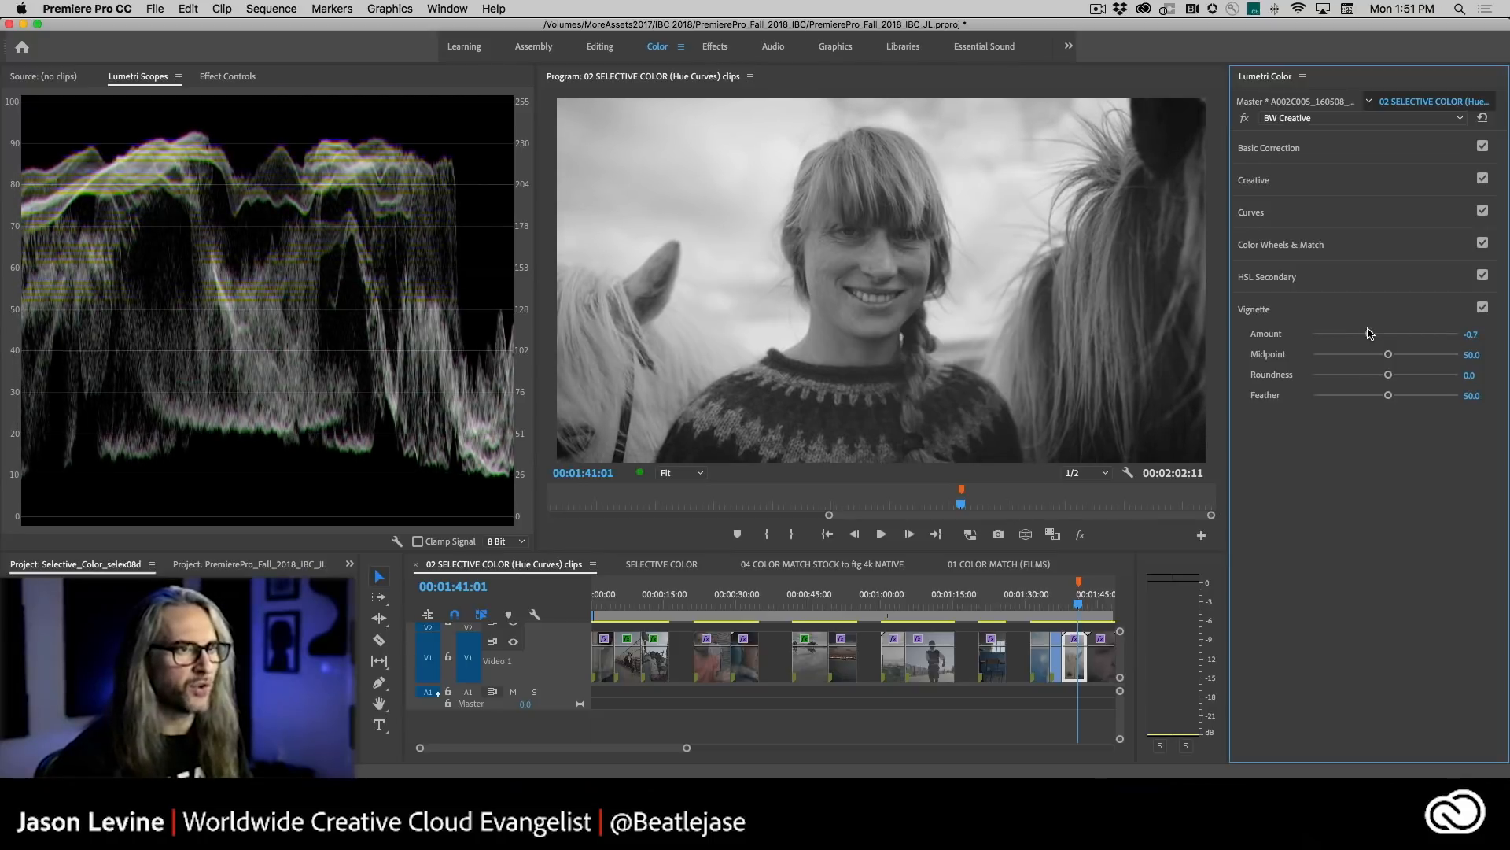
pyautogui.click(1345, 188)
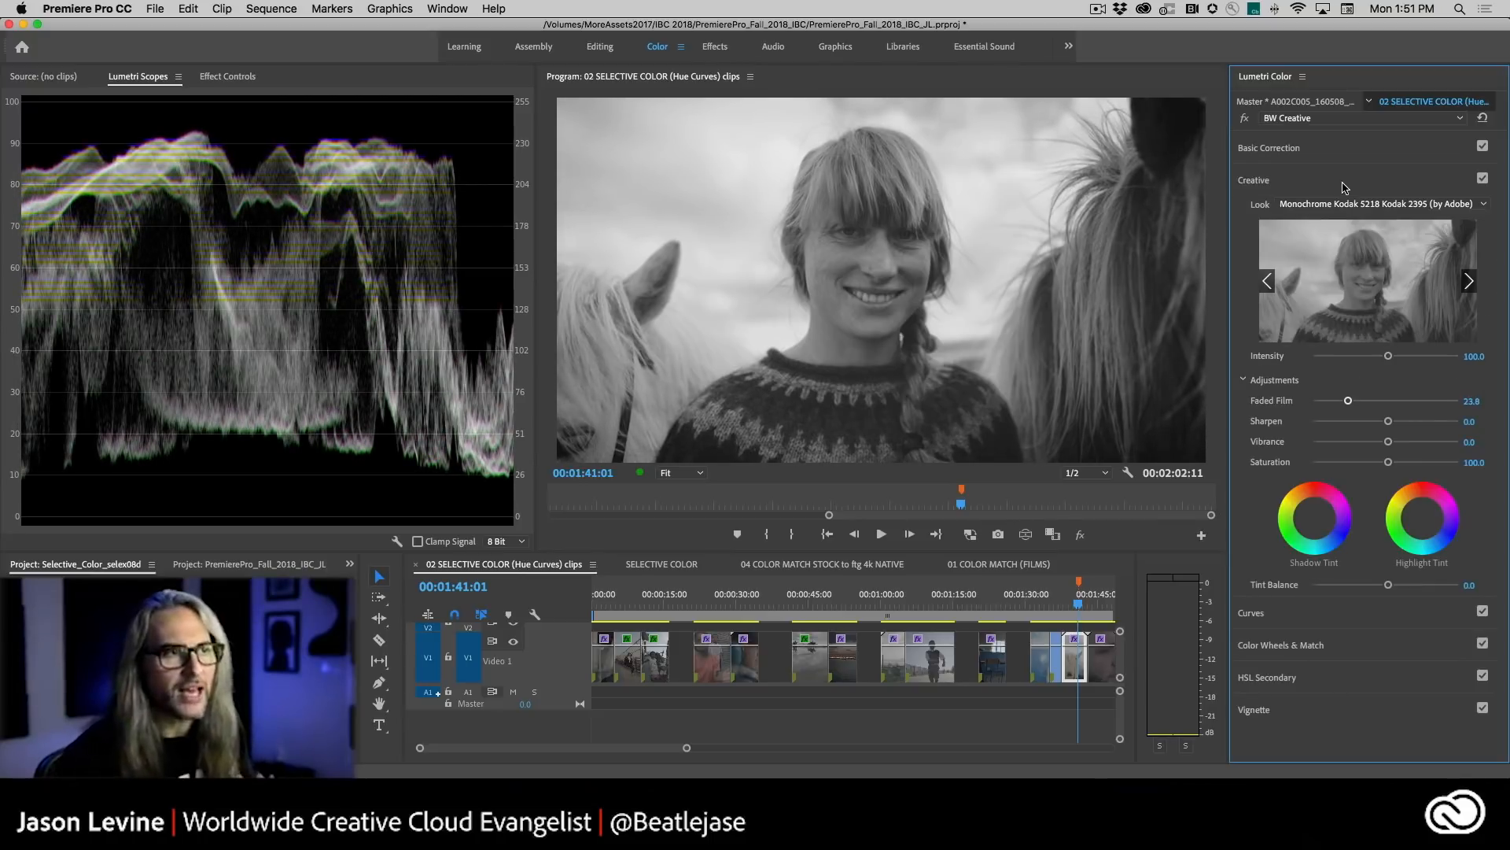
pyautogui.moveTo(1389, 423); pyautogui.dragTo(1387, 425)
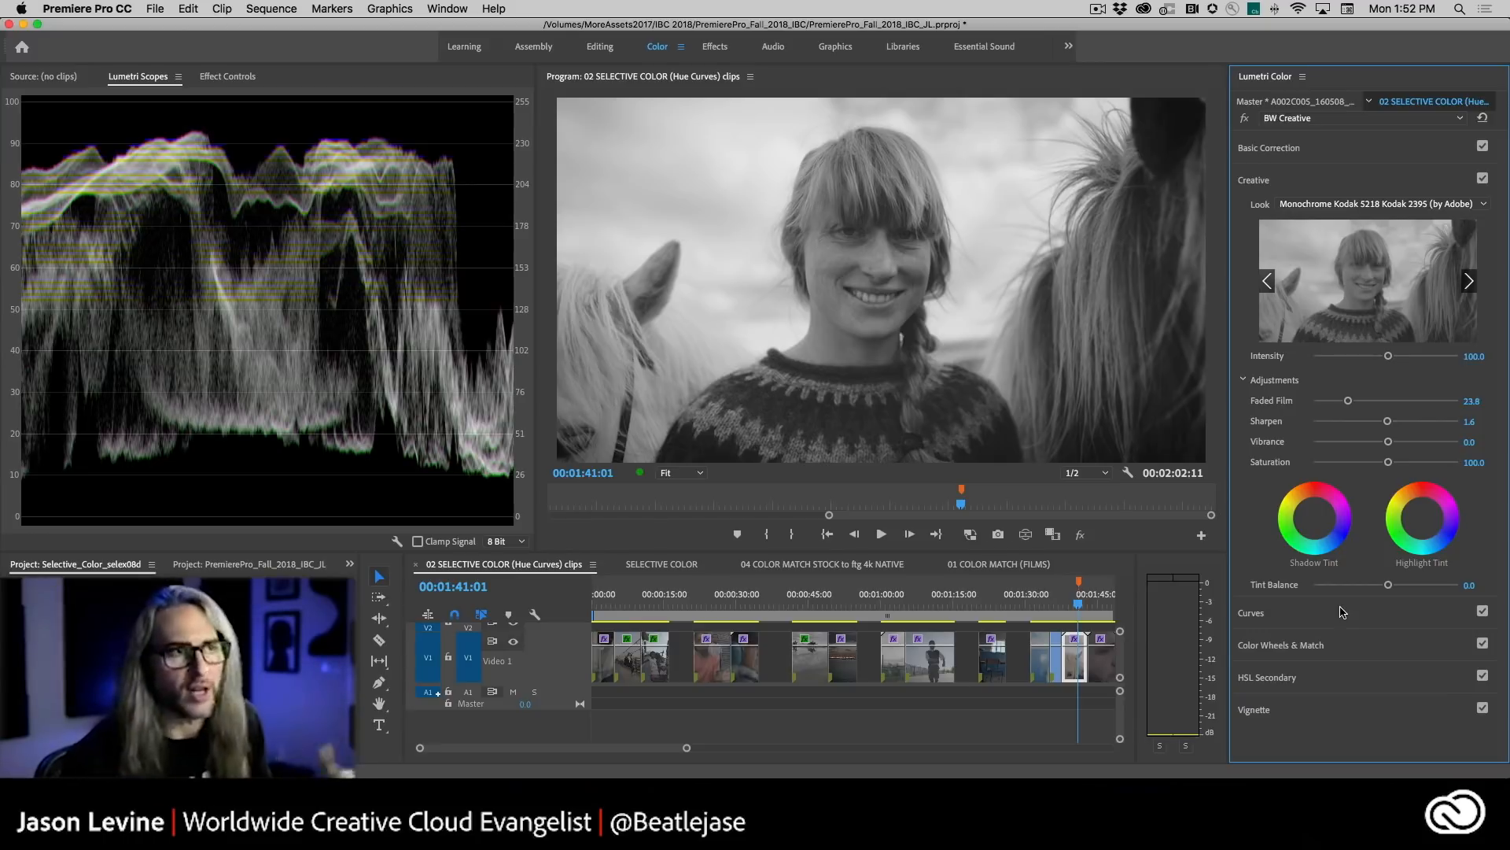
# - Review the clip's list of Lumetri effects and the HSL Secondary controls of the BW Creative effect
pyautogui.click(1412, 118)
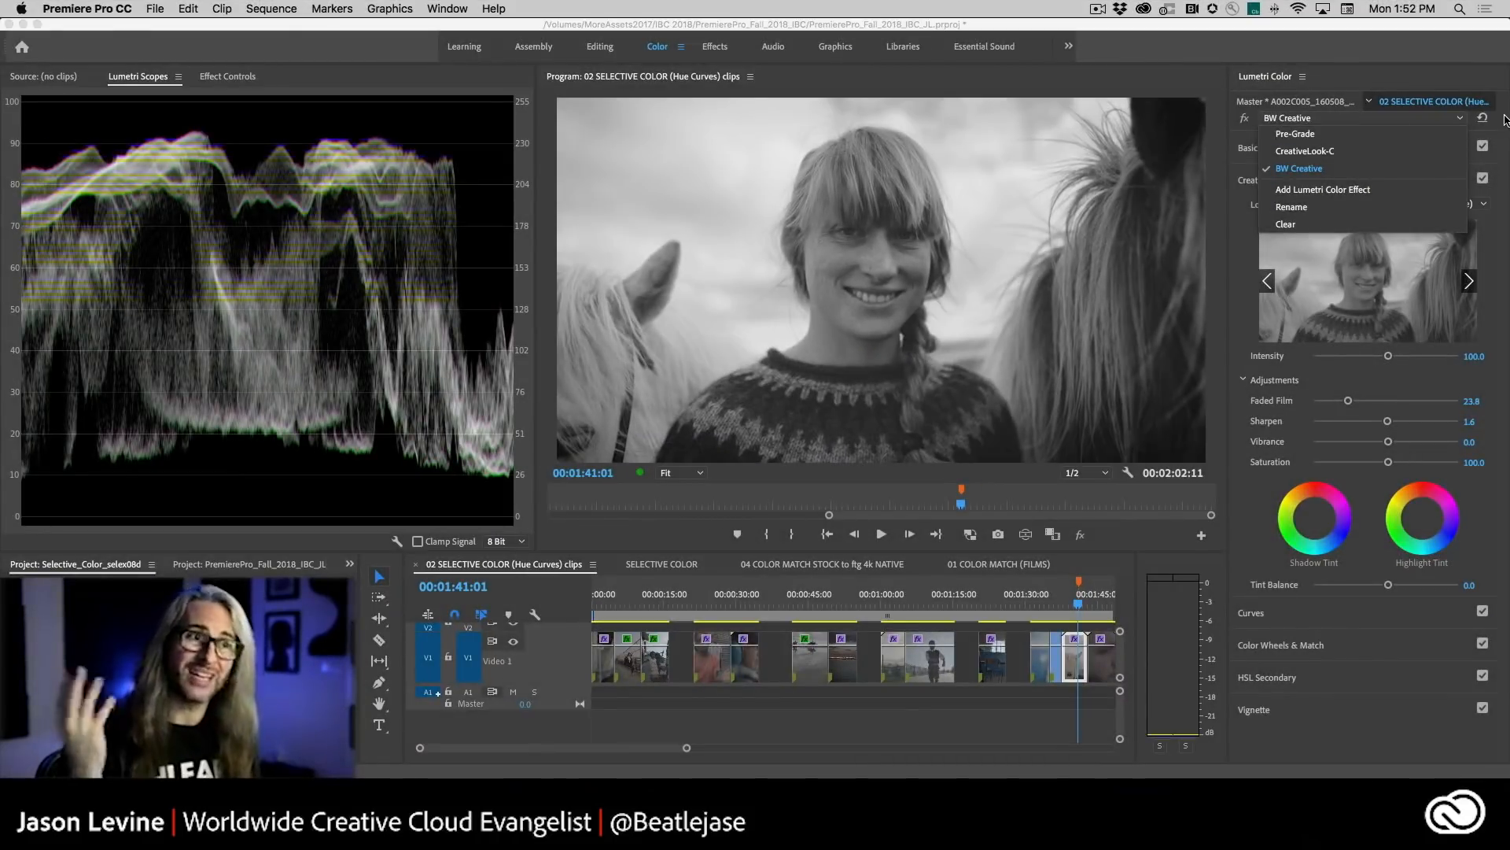
pyautogui.click(1505, 119)
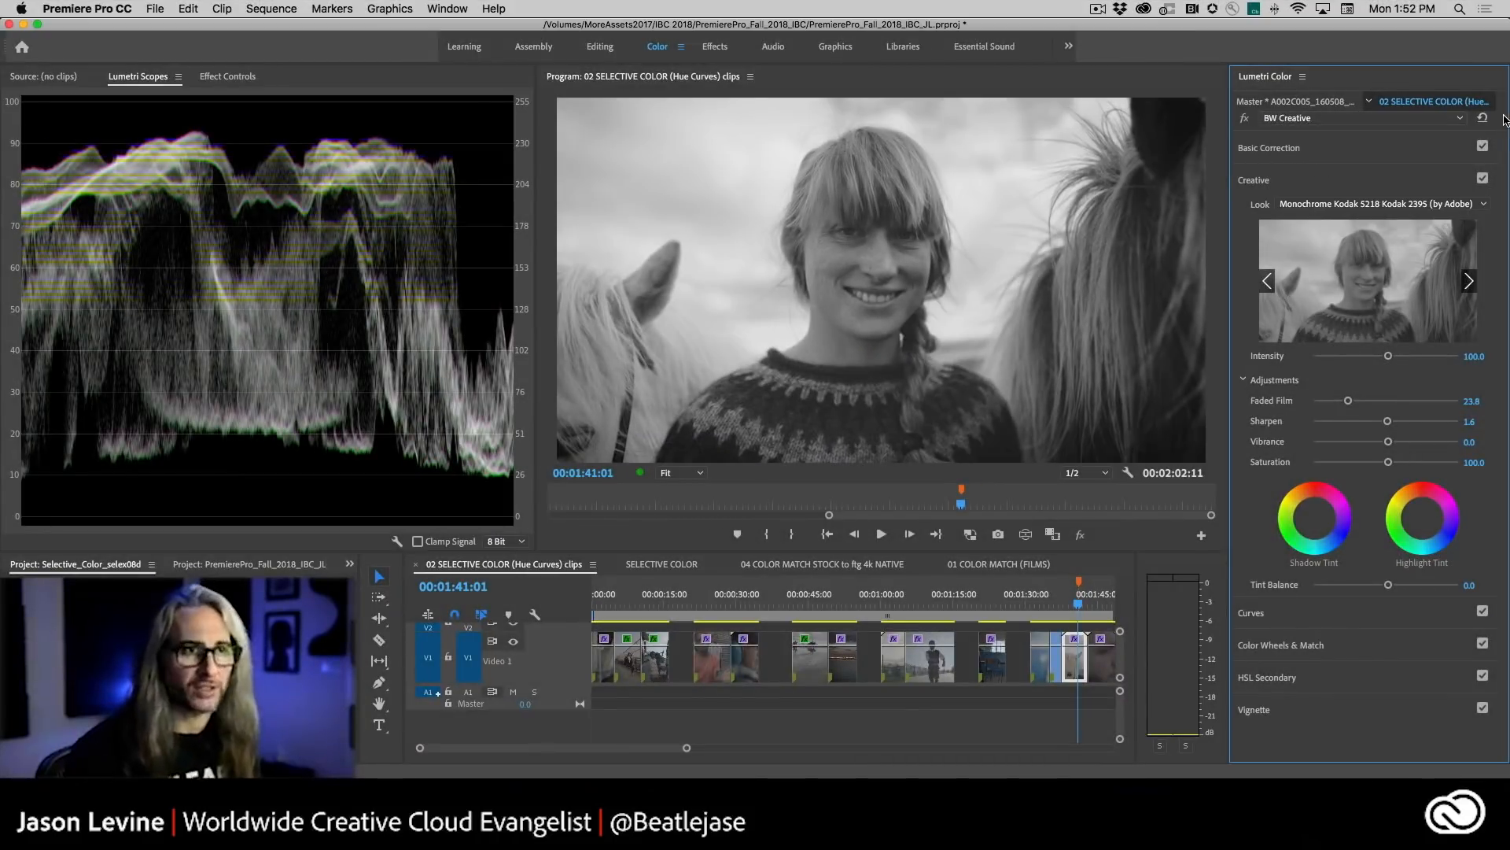
pyautogui.click(1345, 678)
pyautogui.scroll(-2, 1504, 427)
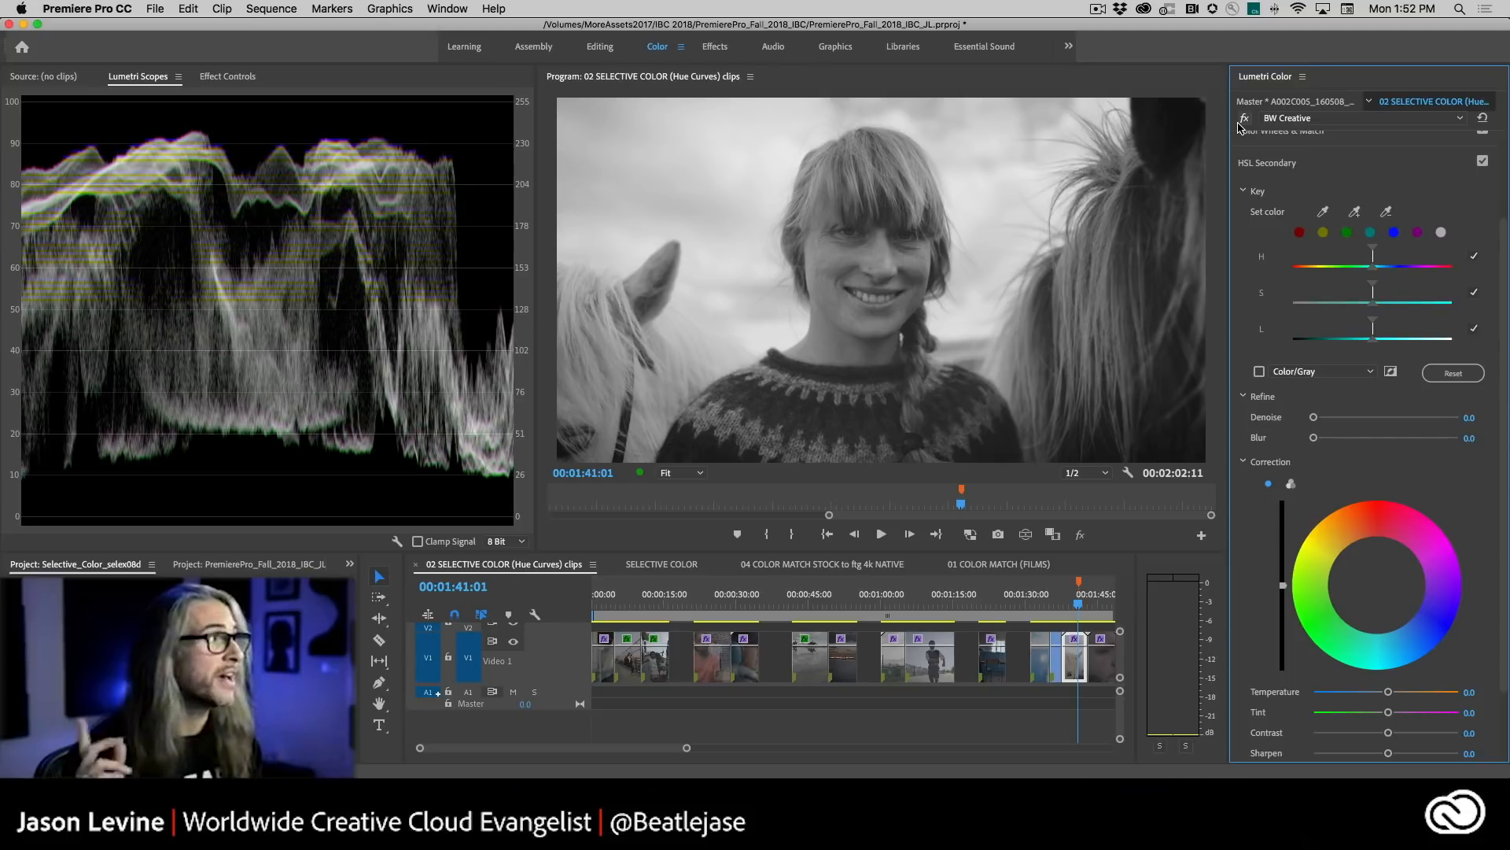
# - Collapse the three Lumetri Color effects in the clip's effect controls and move BW Creative above CreativeLook-C
pyautogui.click(223, 79)
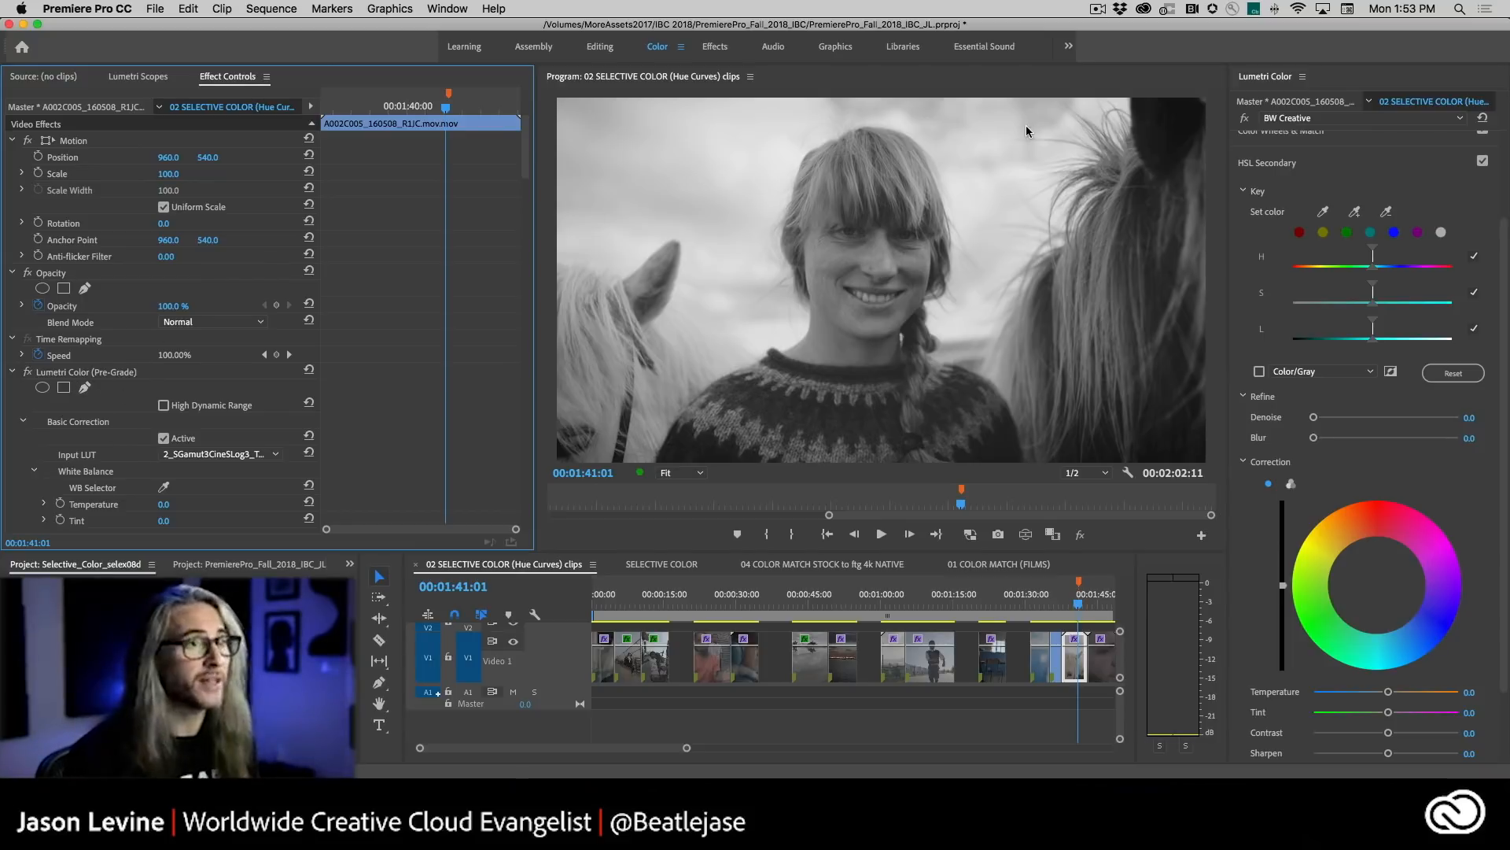
pyautogui.click(1376, 122)
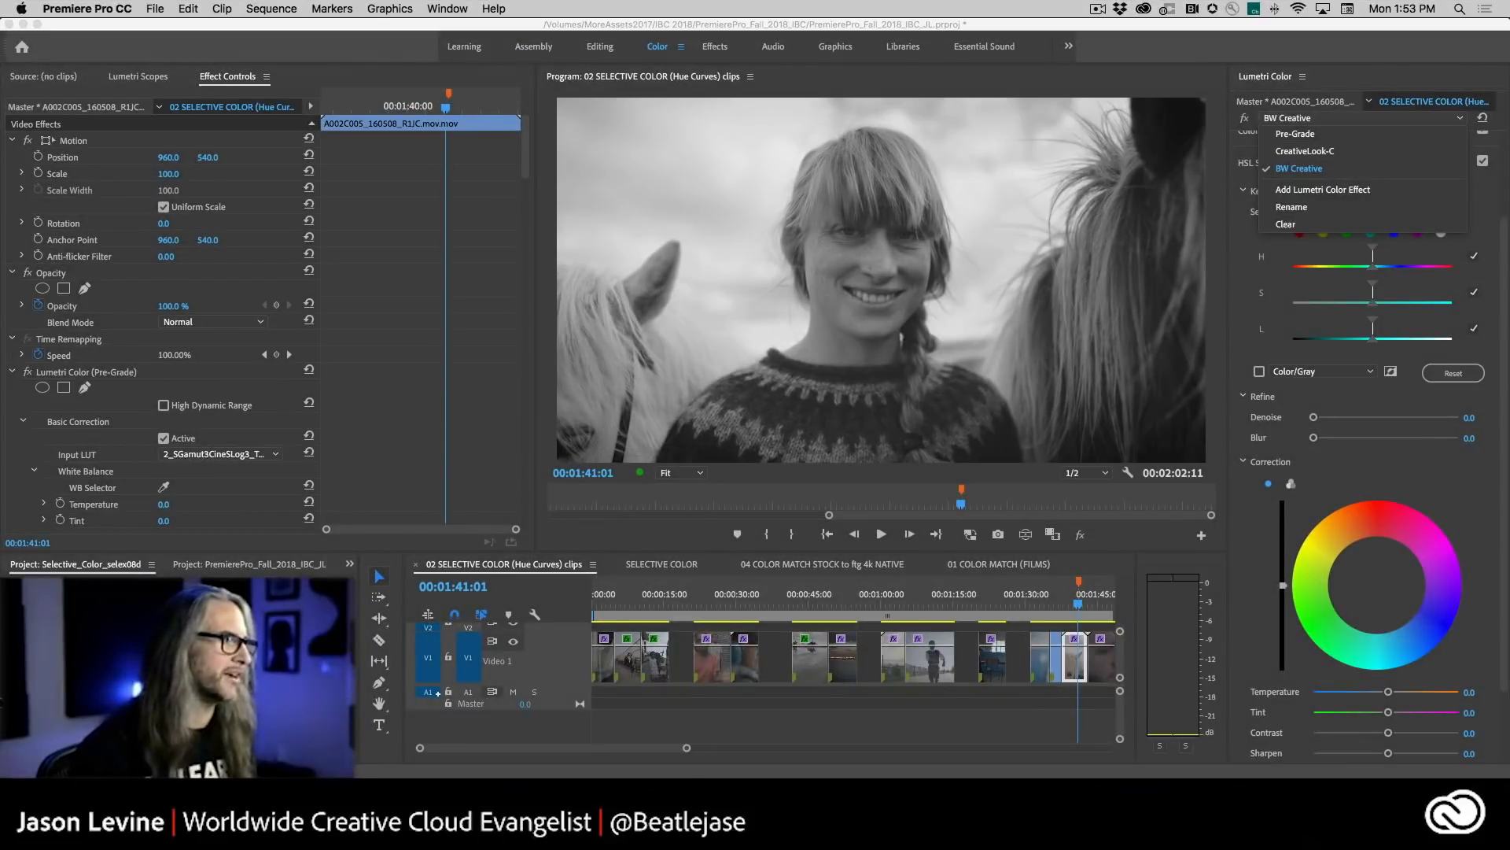
pyautogui.click(13, 375)
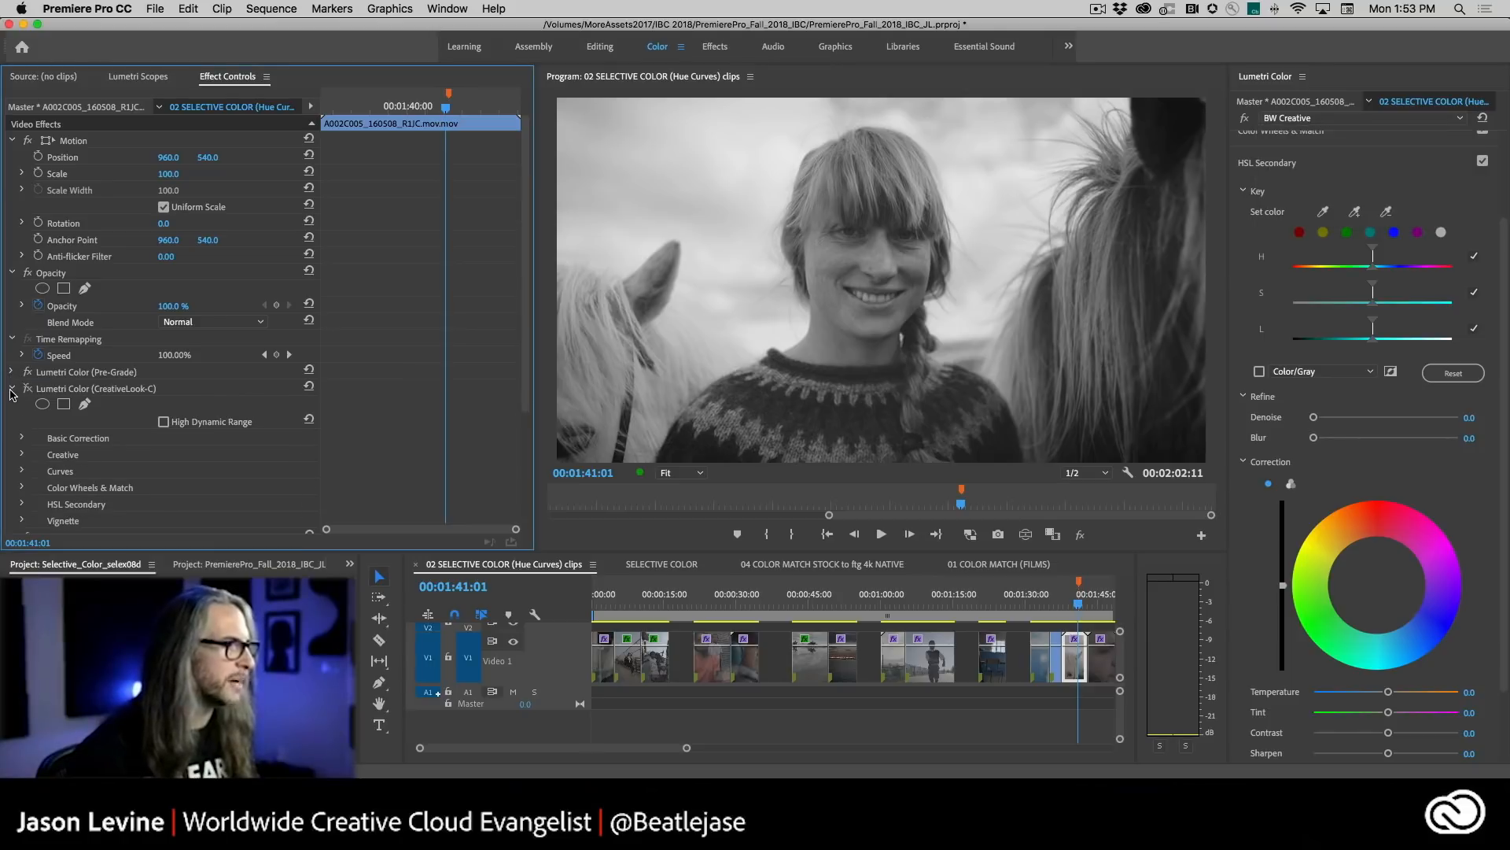
pyautogui.click(8, 407)
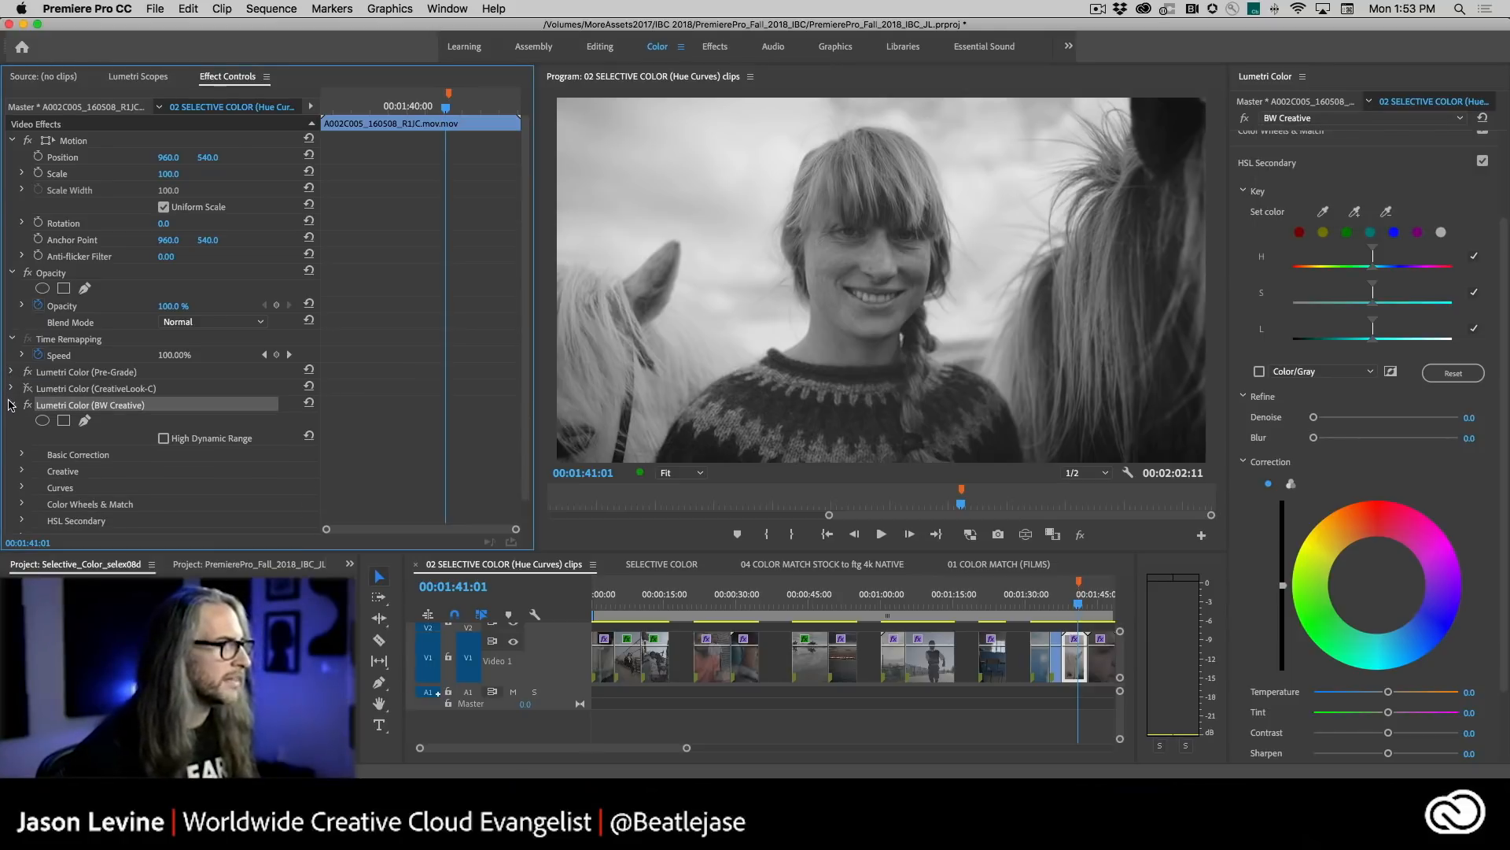
pyautogui.click(11, 405)
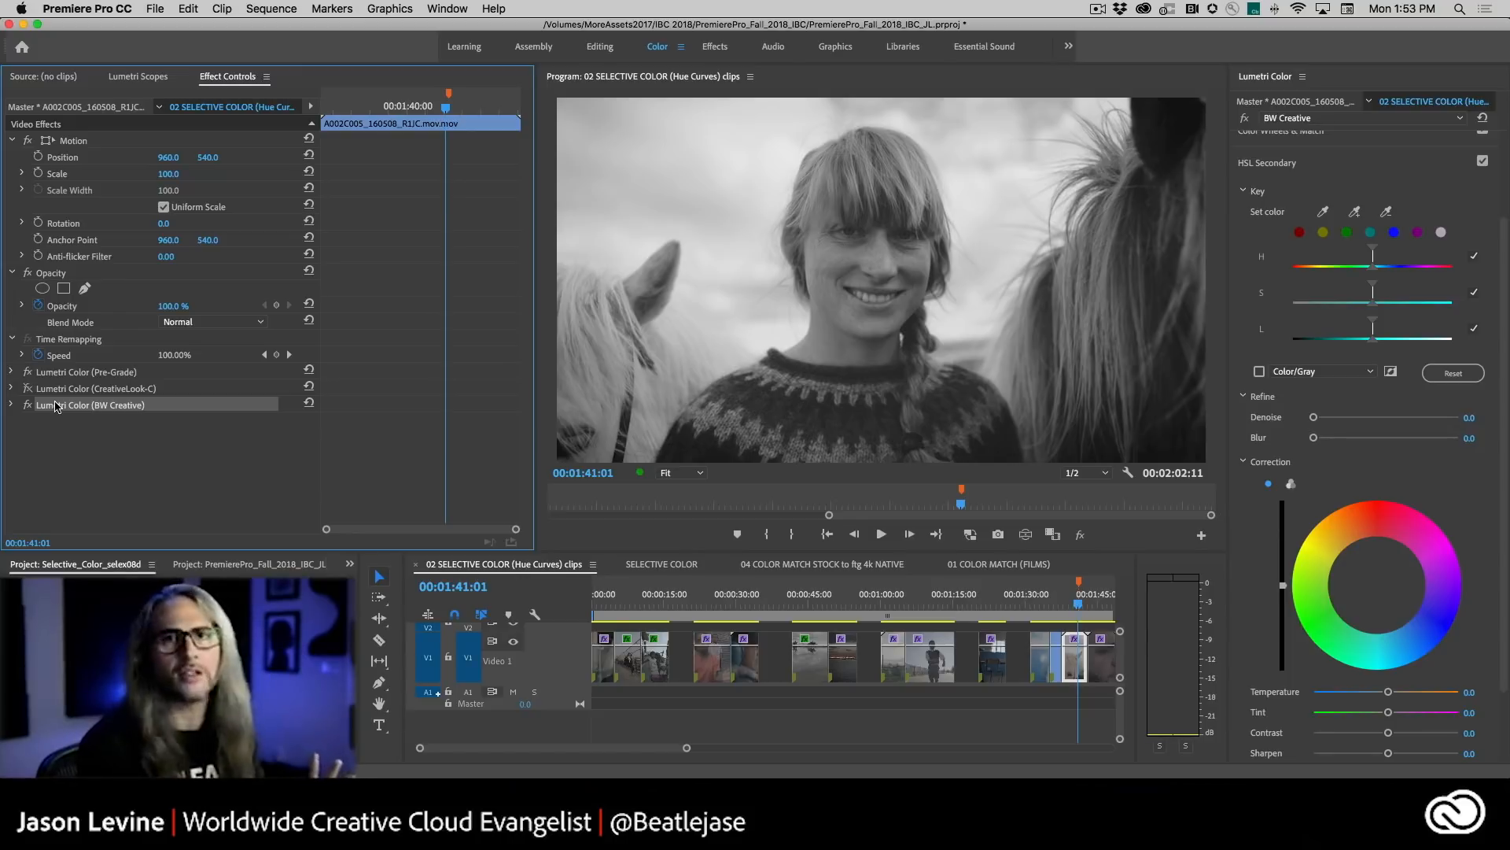
pyautogui.moveTo(56, 406); pyautogui.dragTo(55, 391)
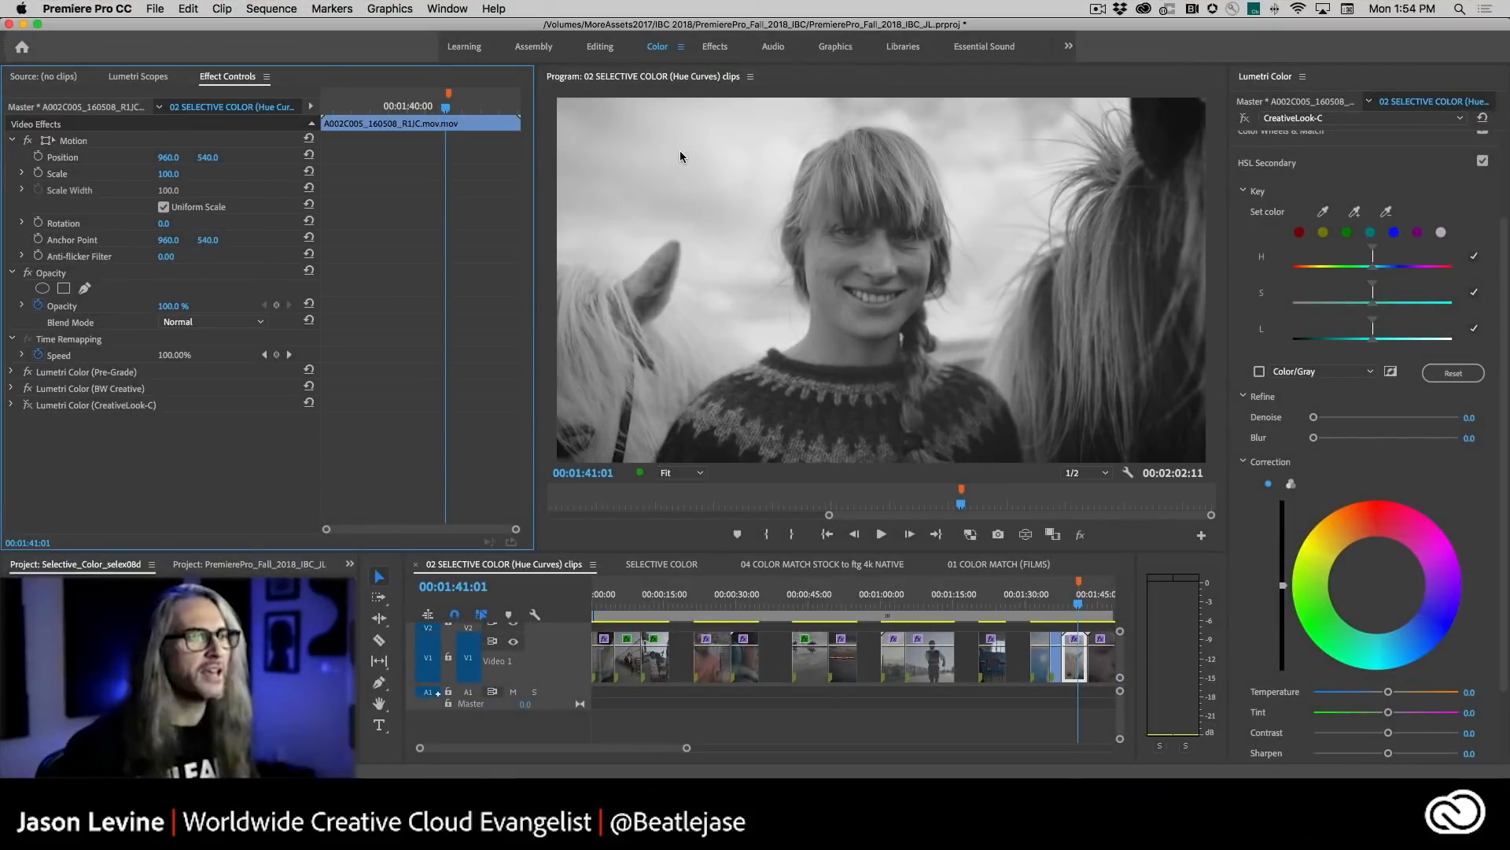
# - Check the order of the Lumetri effects, expand the Pre-Grade effect's settings, and return to the Lumetri scopes
pyautogui.click(1377, 119)
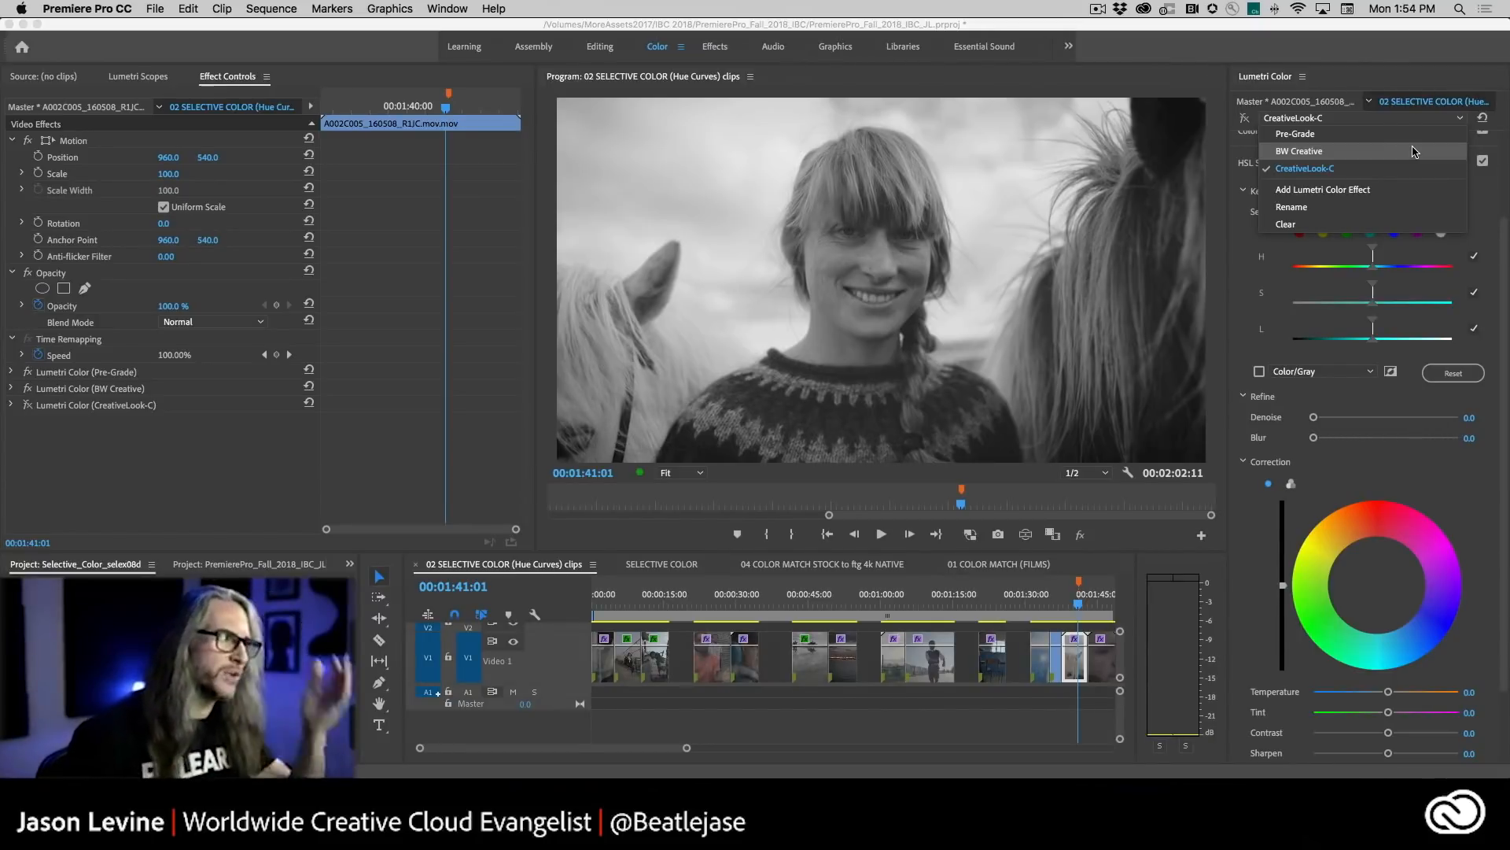
pyautogui.click(10, 371)
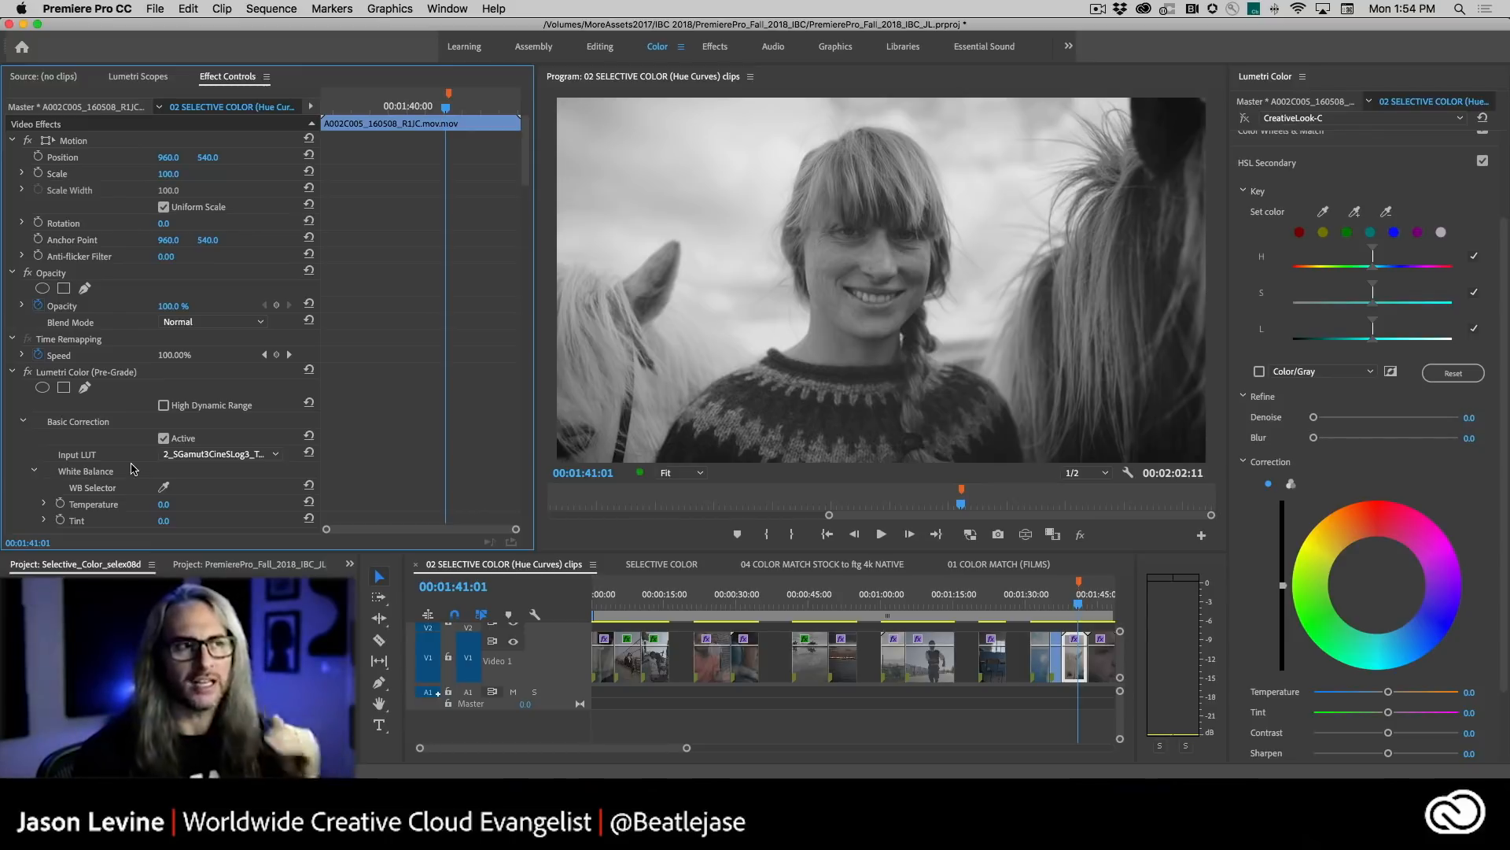
pyautogui.click(139, 76)
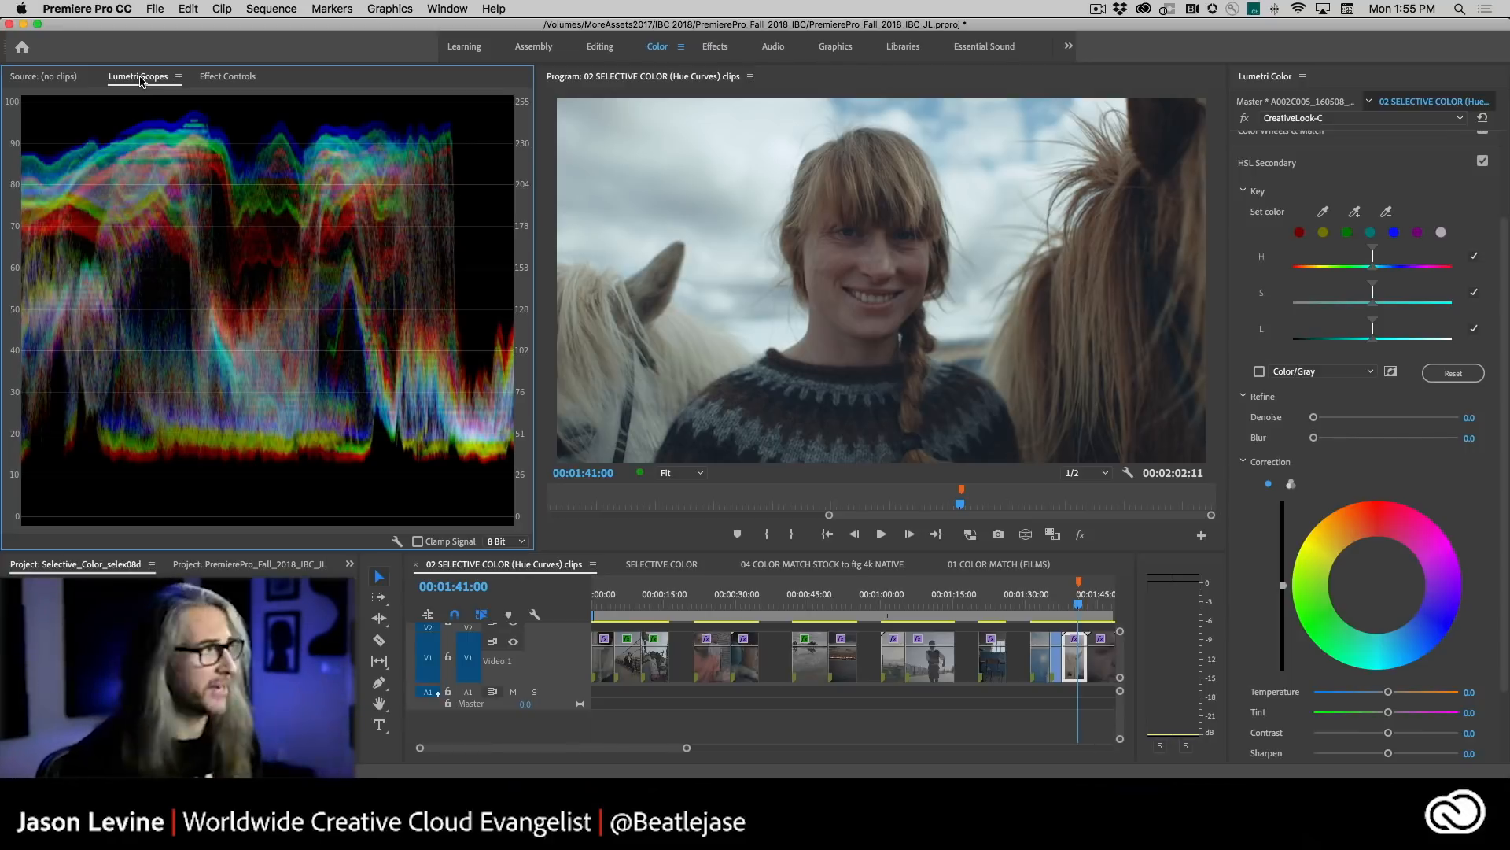
# - Turn off Enable Display Color Management in the General preferences and apply the change
pyautogui.click(99, 8)
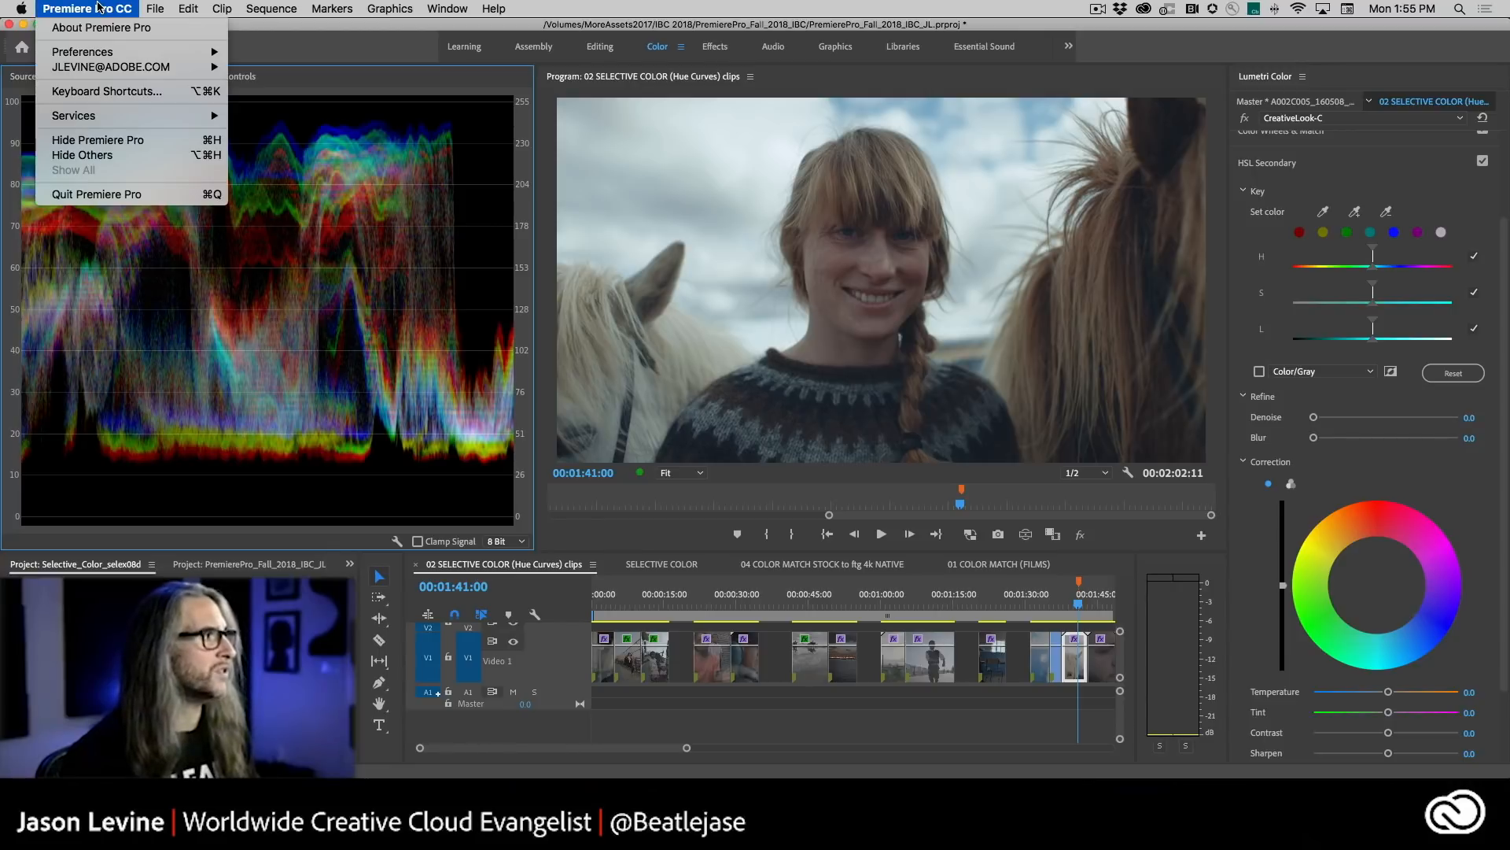
pyautogui.moveTo(110, 50)
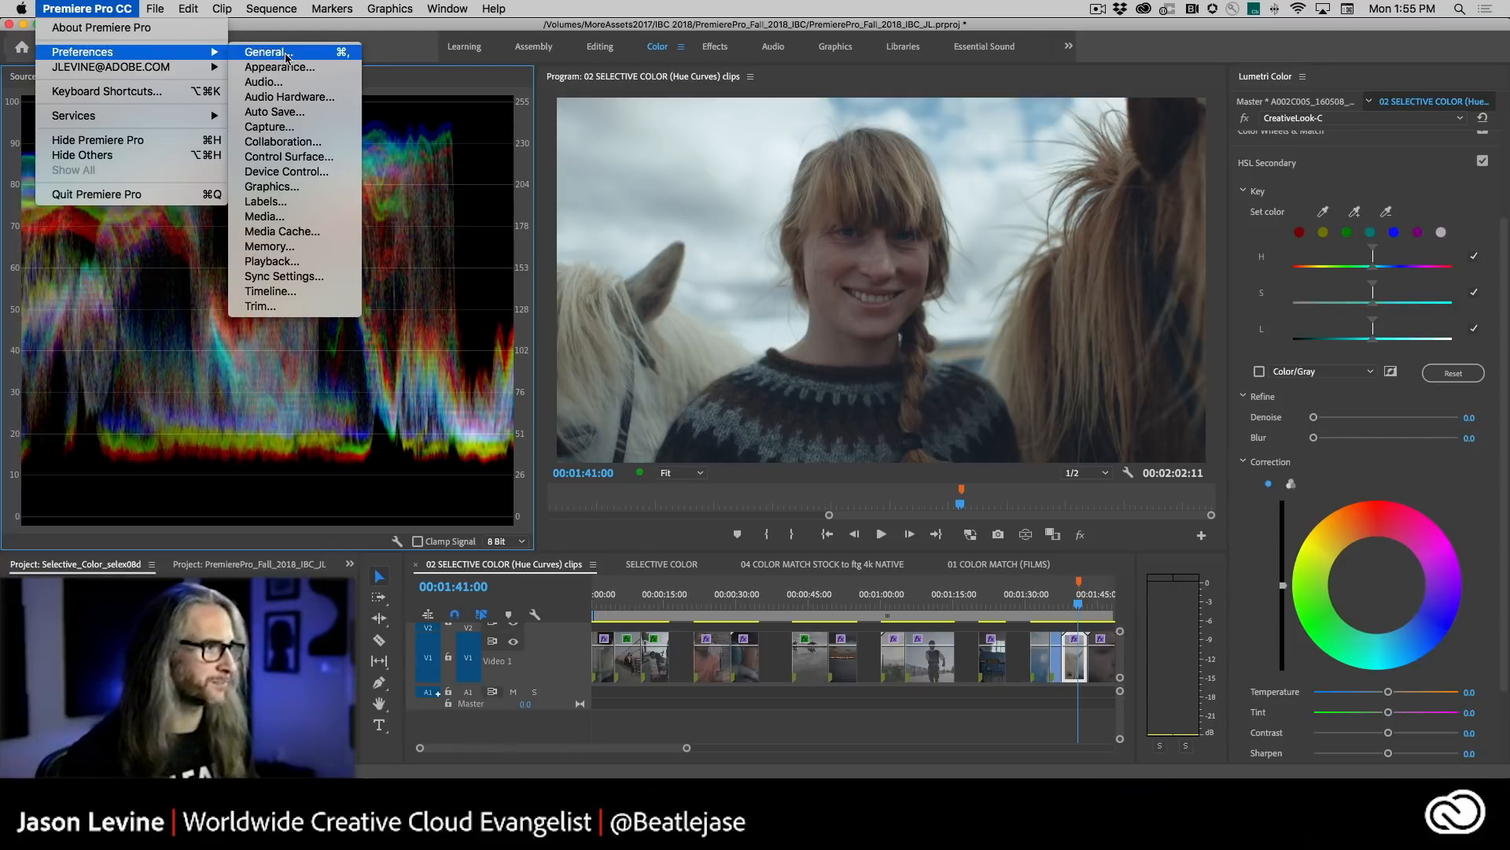
pyautogui.click(310, 63)
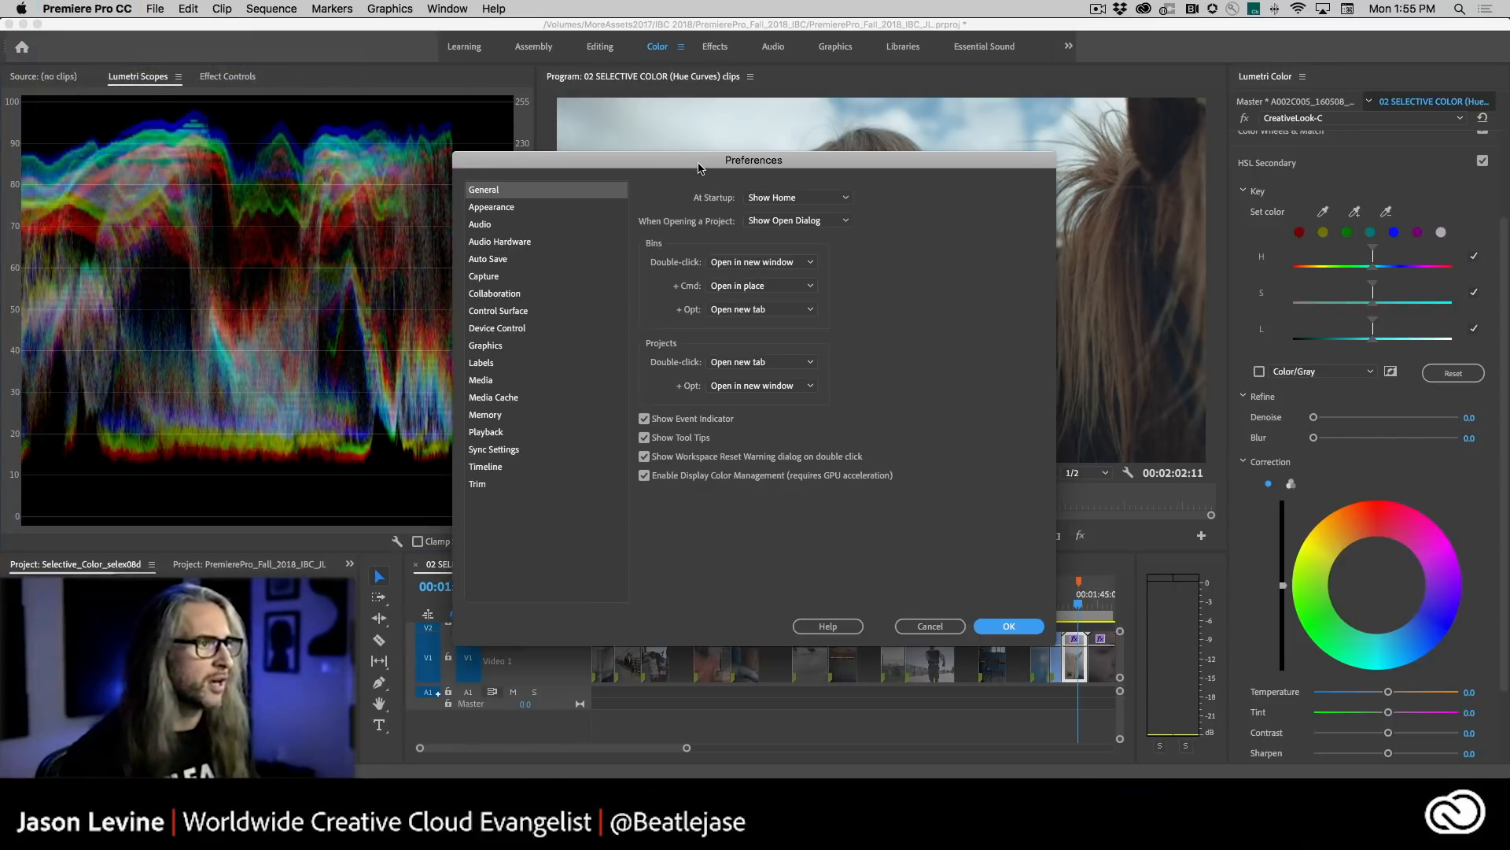
pyautogui.moveTo(721, 164); pyautogui.dragTo(452, 56)
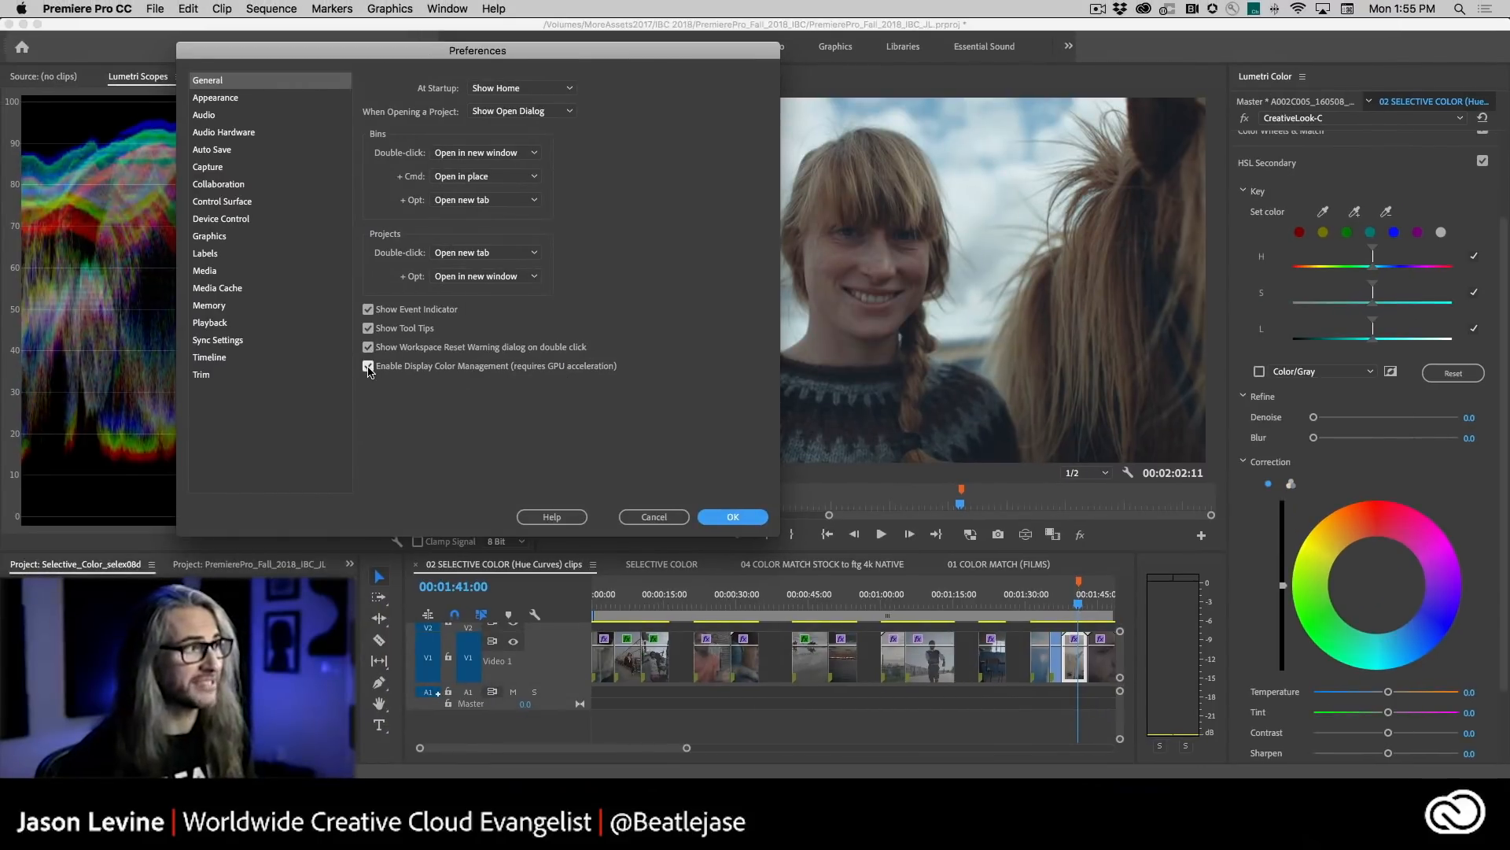
pyautogui.click(368, 367)
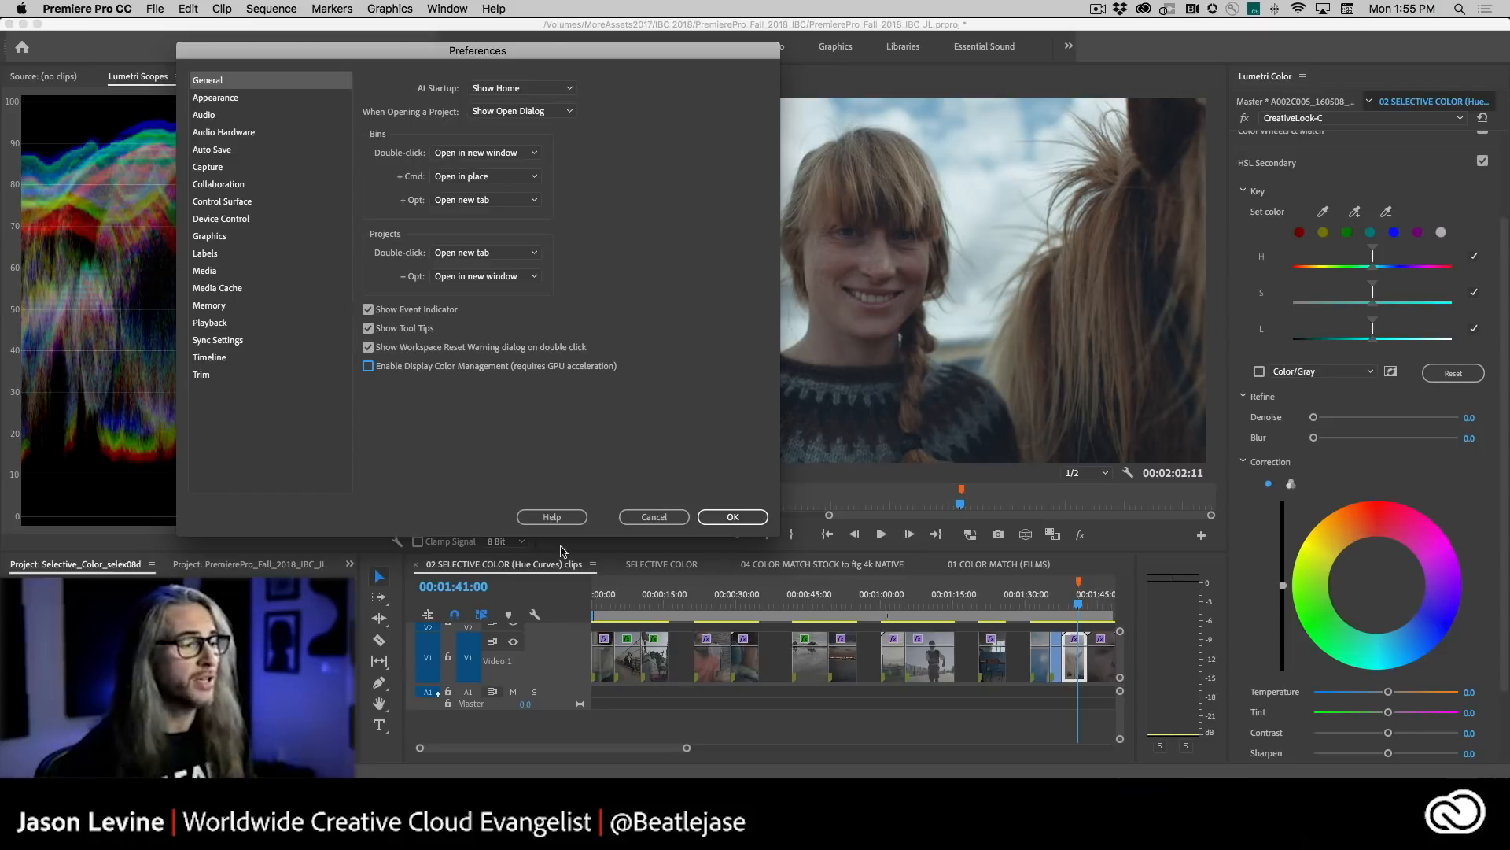
pyautogui.click(730, 518)
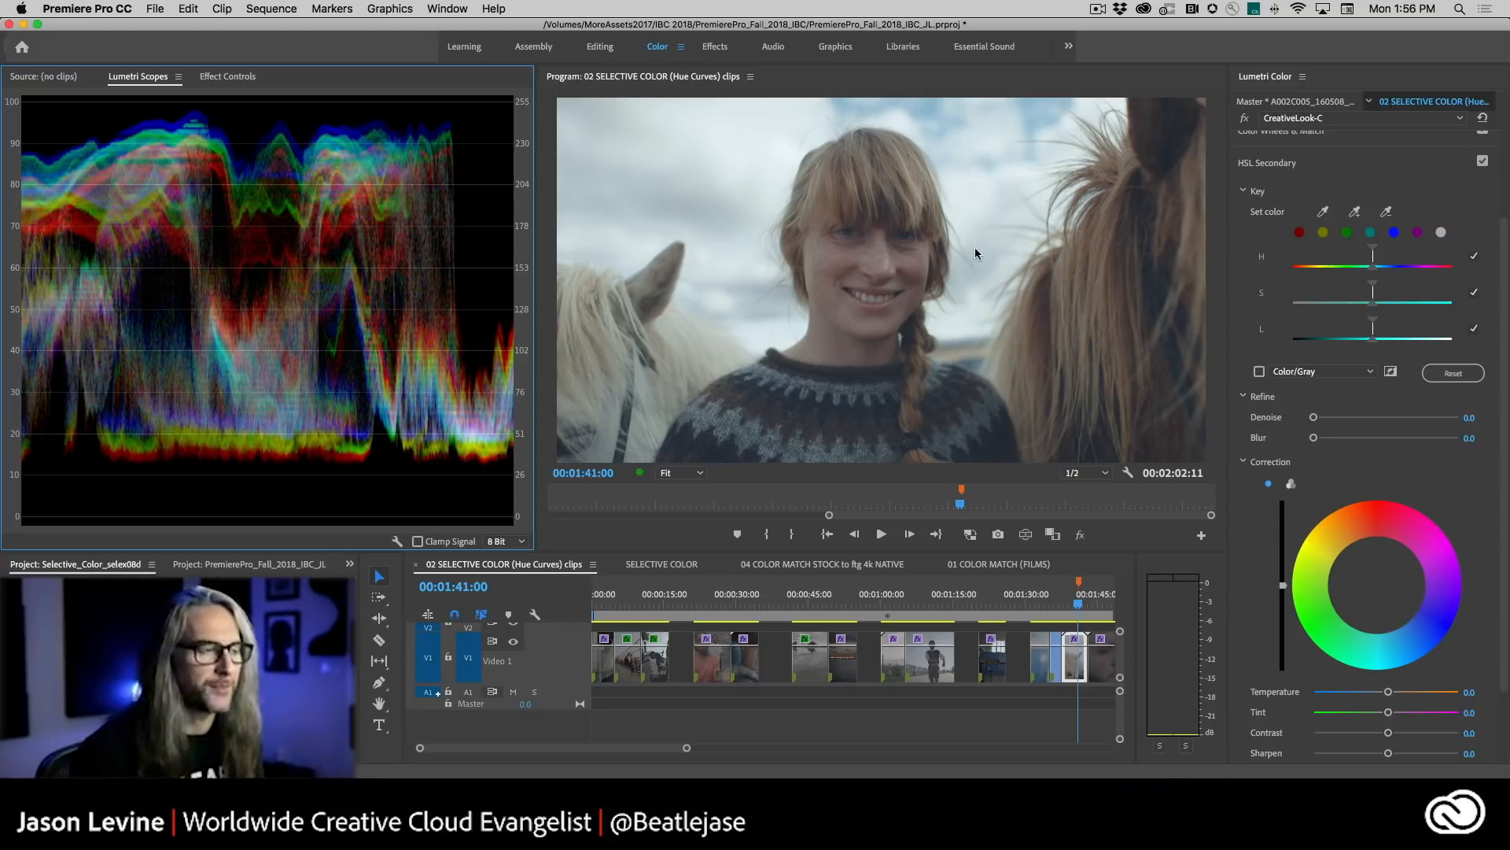
# - Turn Enable Display Color Management back on in the General preferences and apply the change
pyautogui.click(89, 9)
pyautogui.moveTo(177, 52)
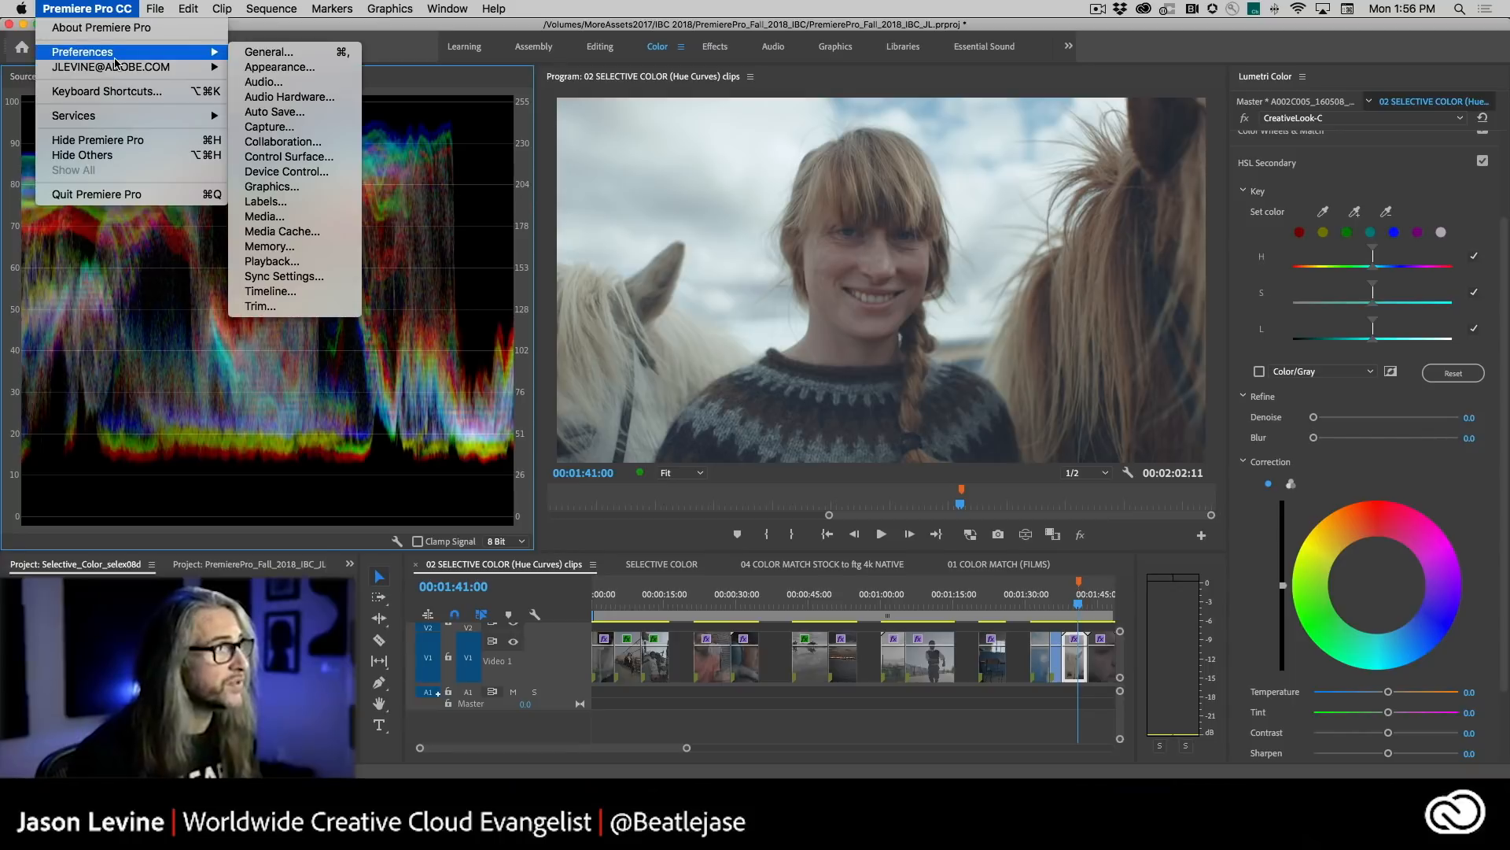
pyautogui.click(323, 53)
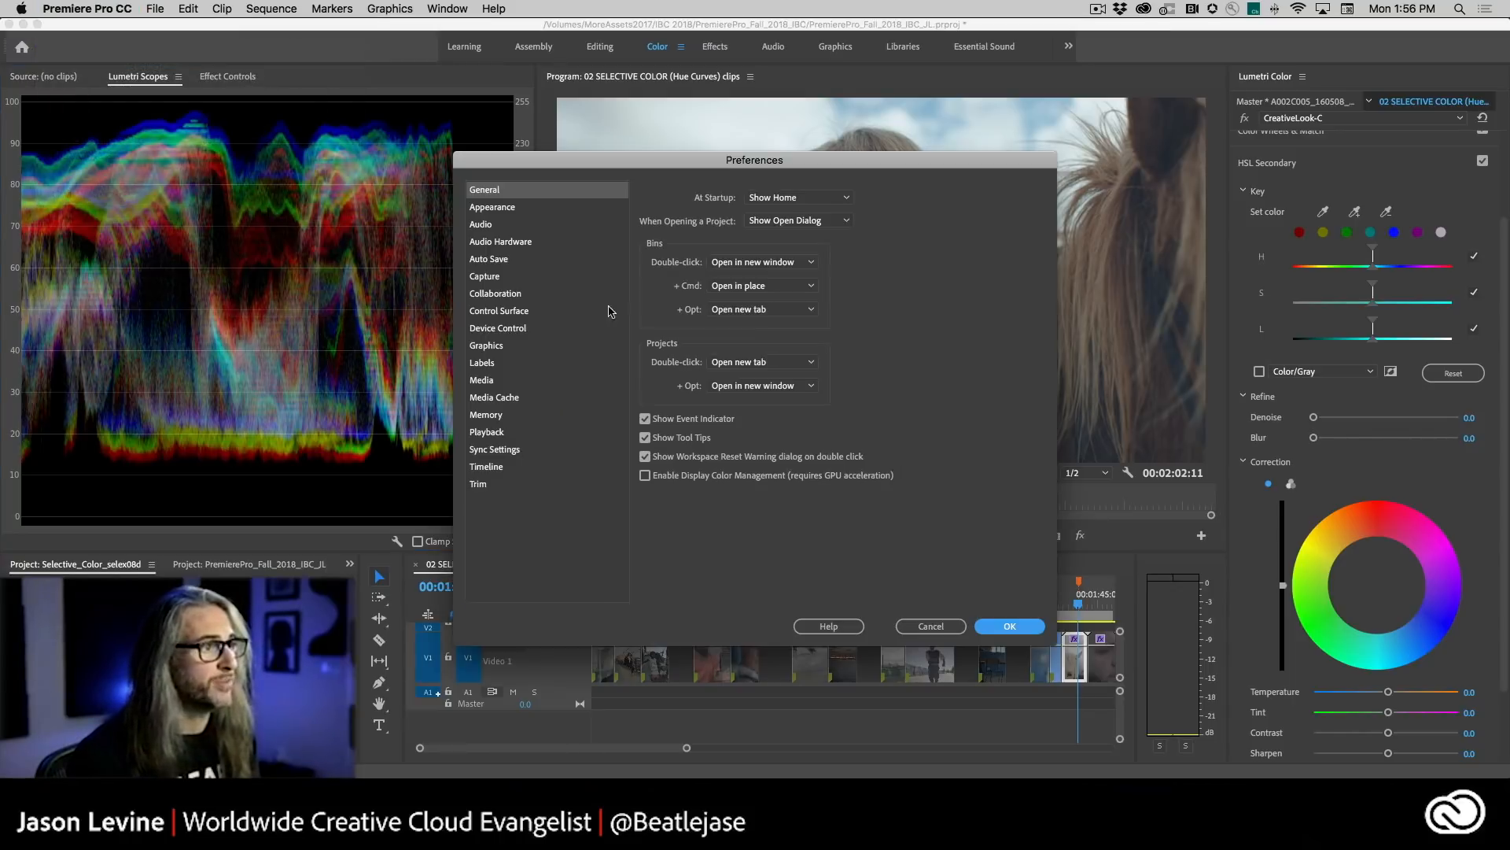
pyautogui.moveTo(665, 163); pyautogui.dragTo(354, 62)
pyautogui.click(335, 376)
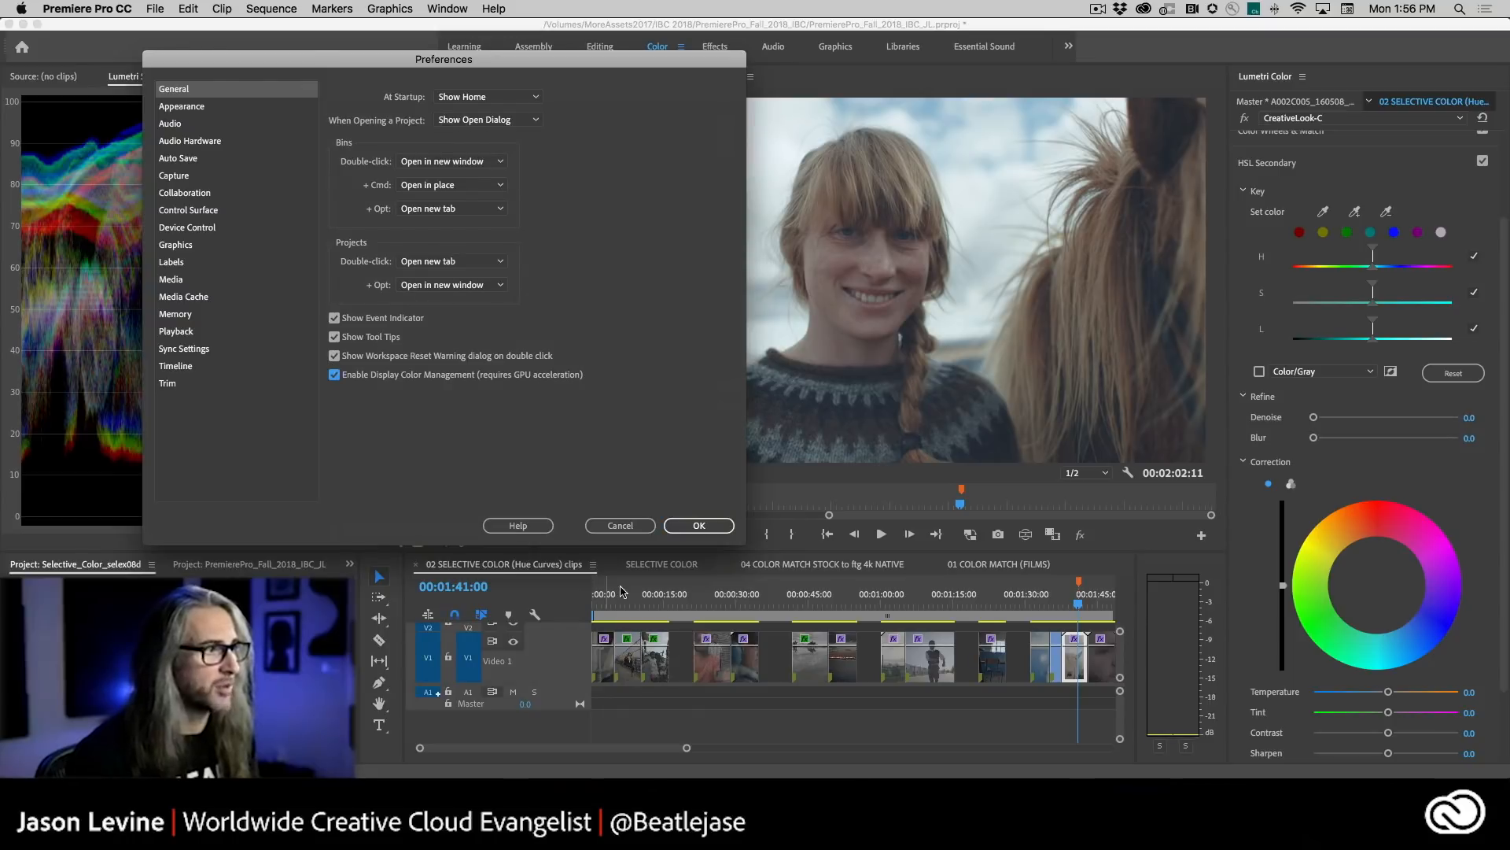
pyautogui.click(699, 526)
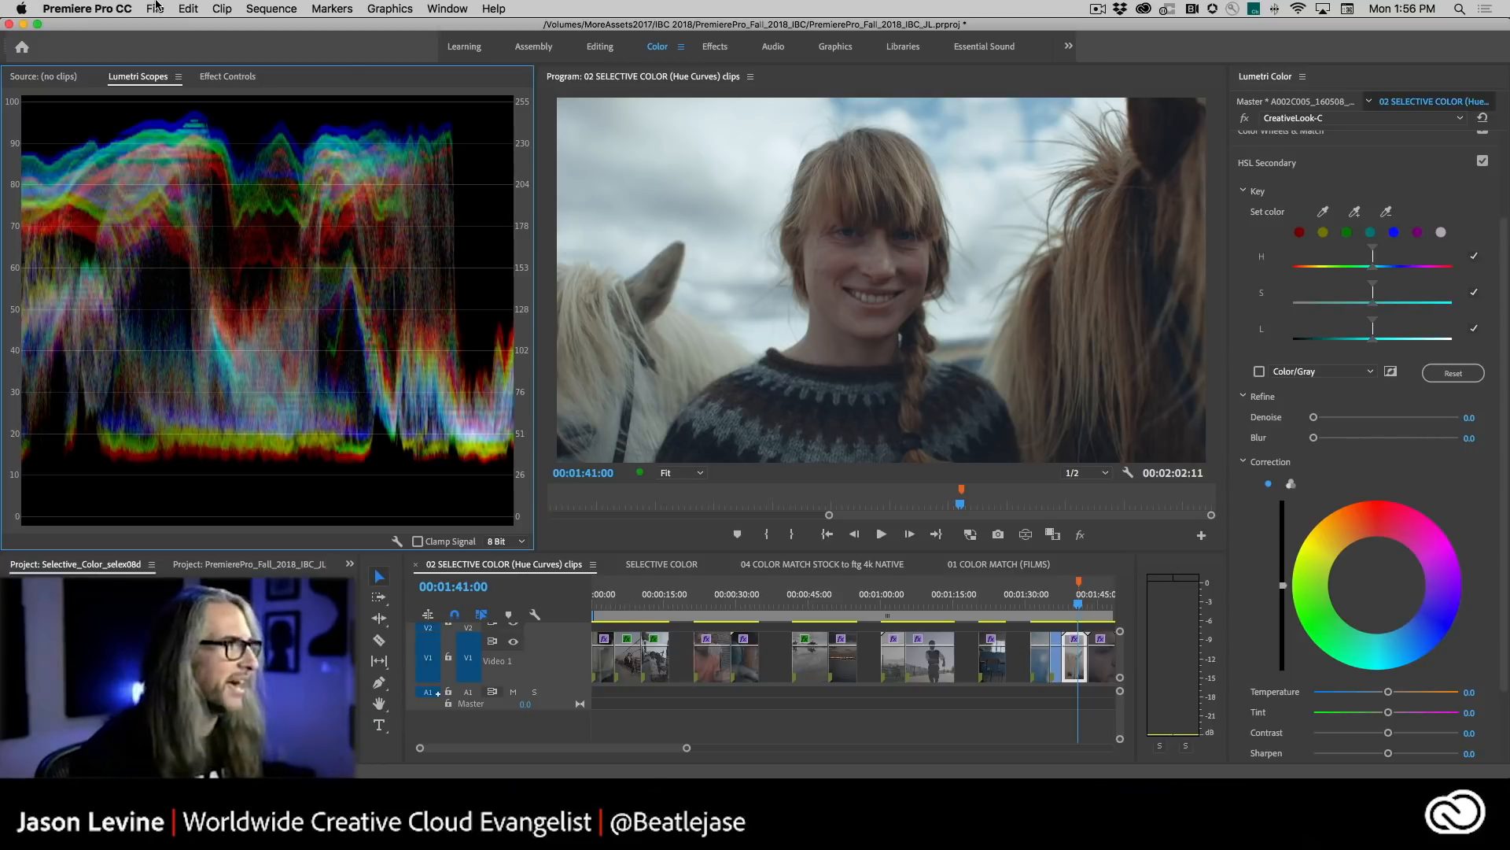
# - Examine the available video renderers in the general project settings, close them without changes, and return to the 02 SELECTIVE COLOR sequence
pyautogui.click(156, 7)
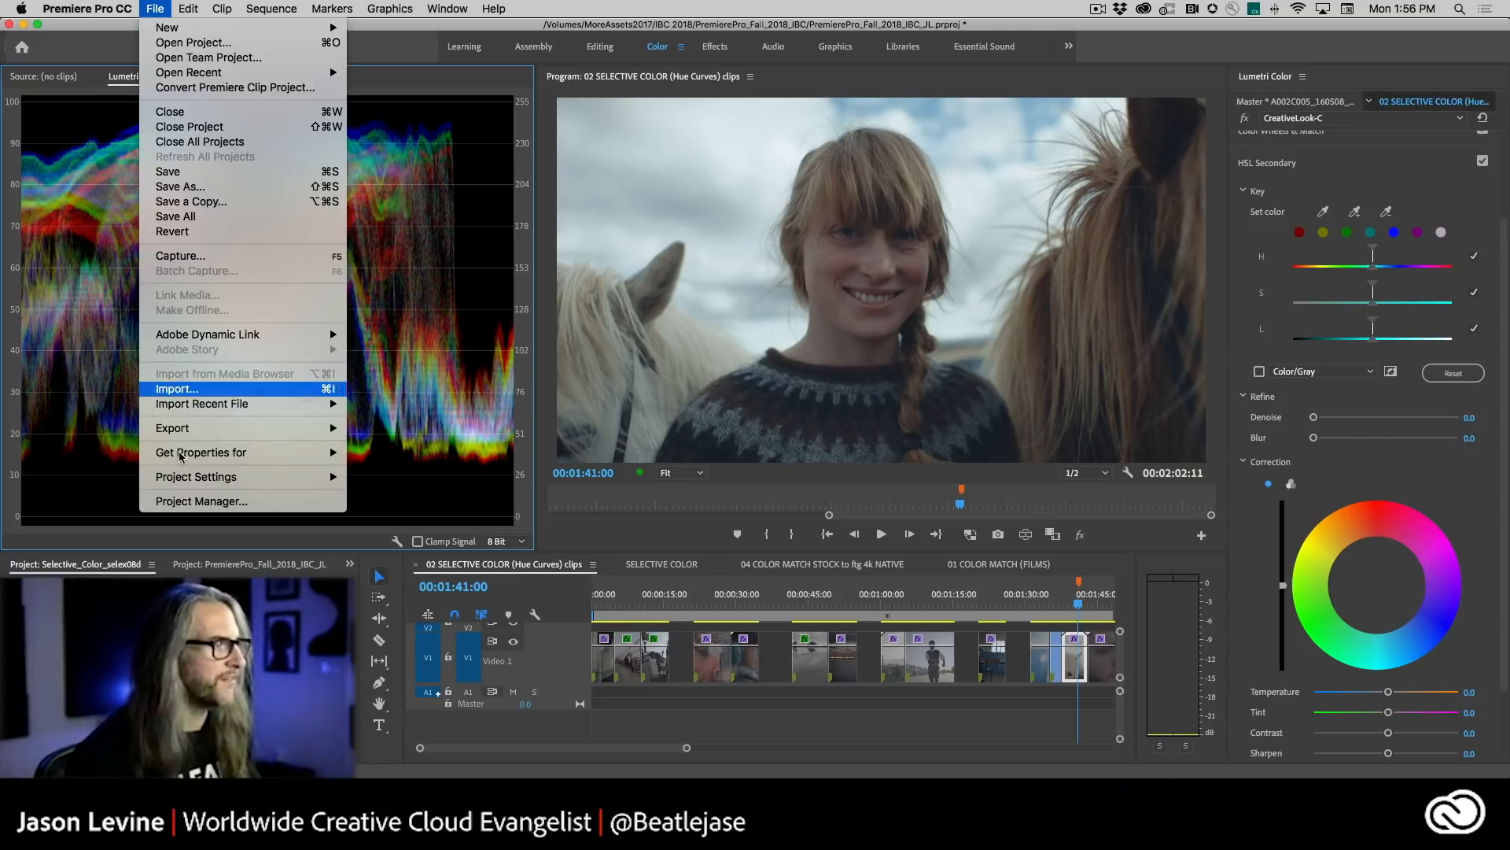
pyautogui.moveTo(192, 476)
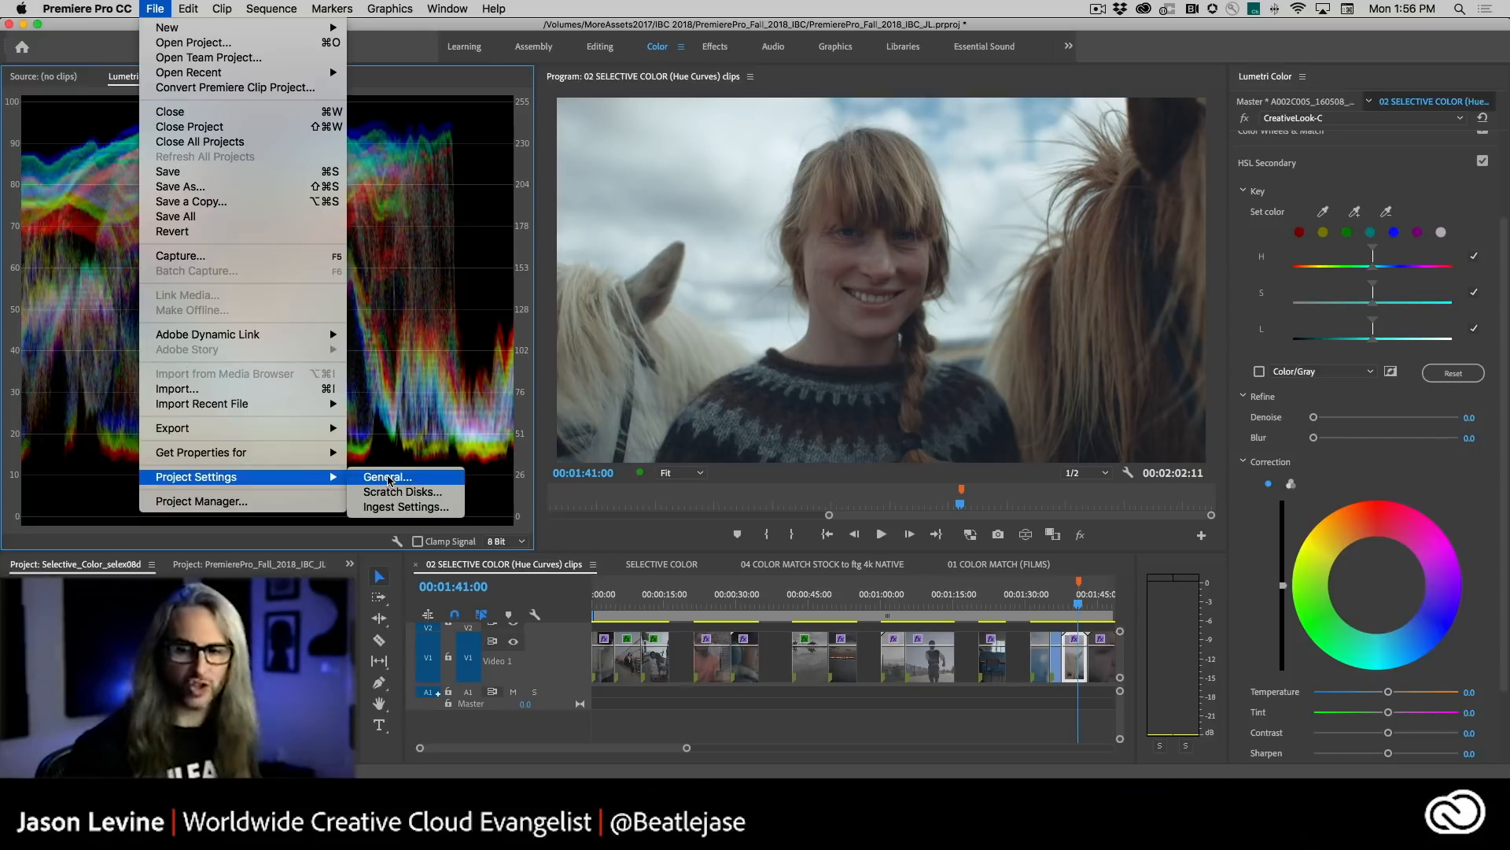
pyautogui.click(391, 483)
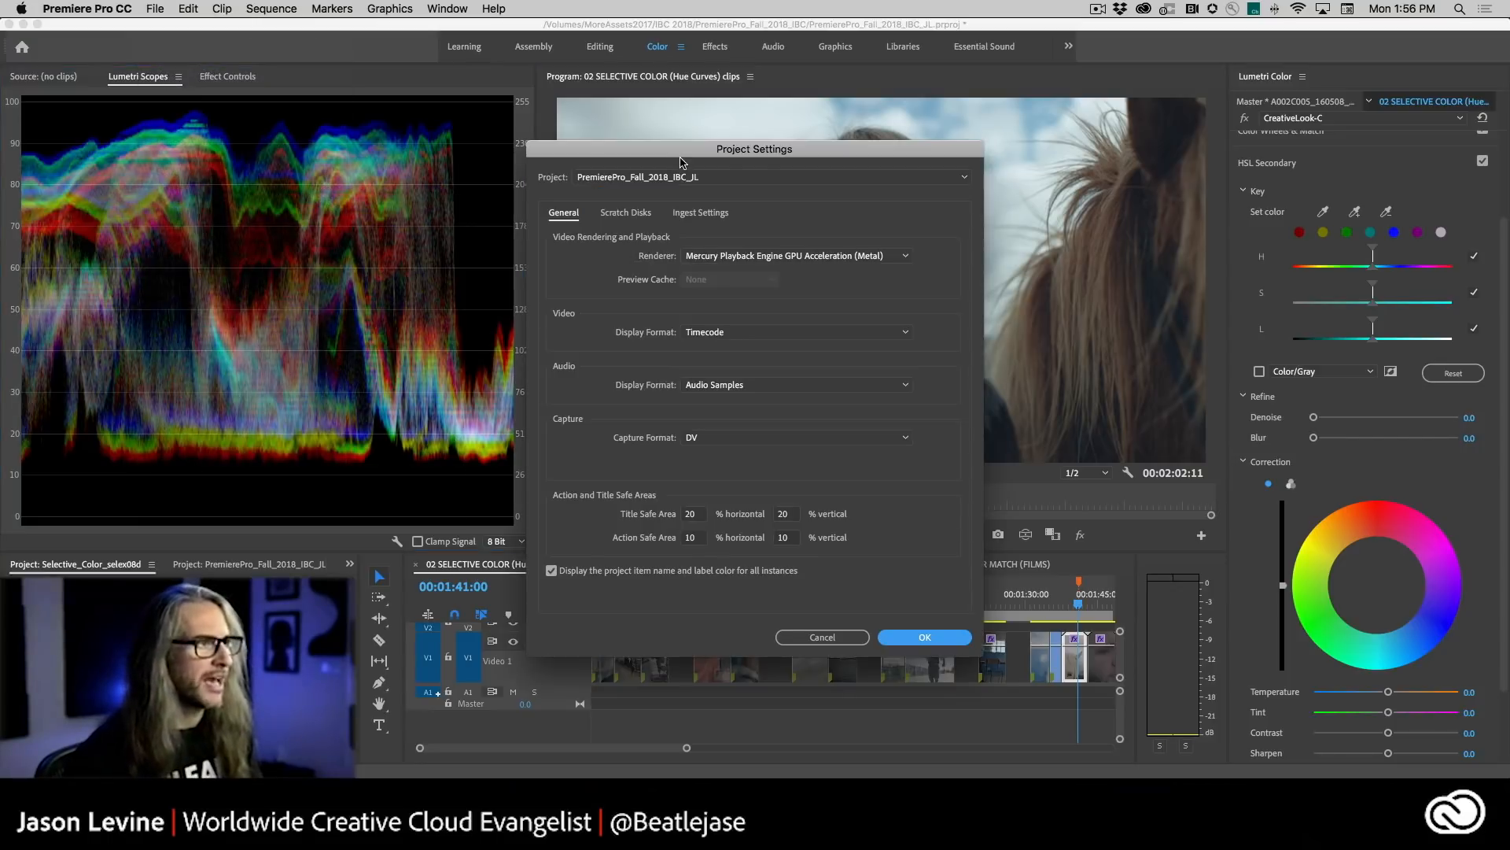
pyautogui.moveTo(681, 151); pyautogui.dragTo(752, 94)
pyautogui.click(973, 202)
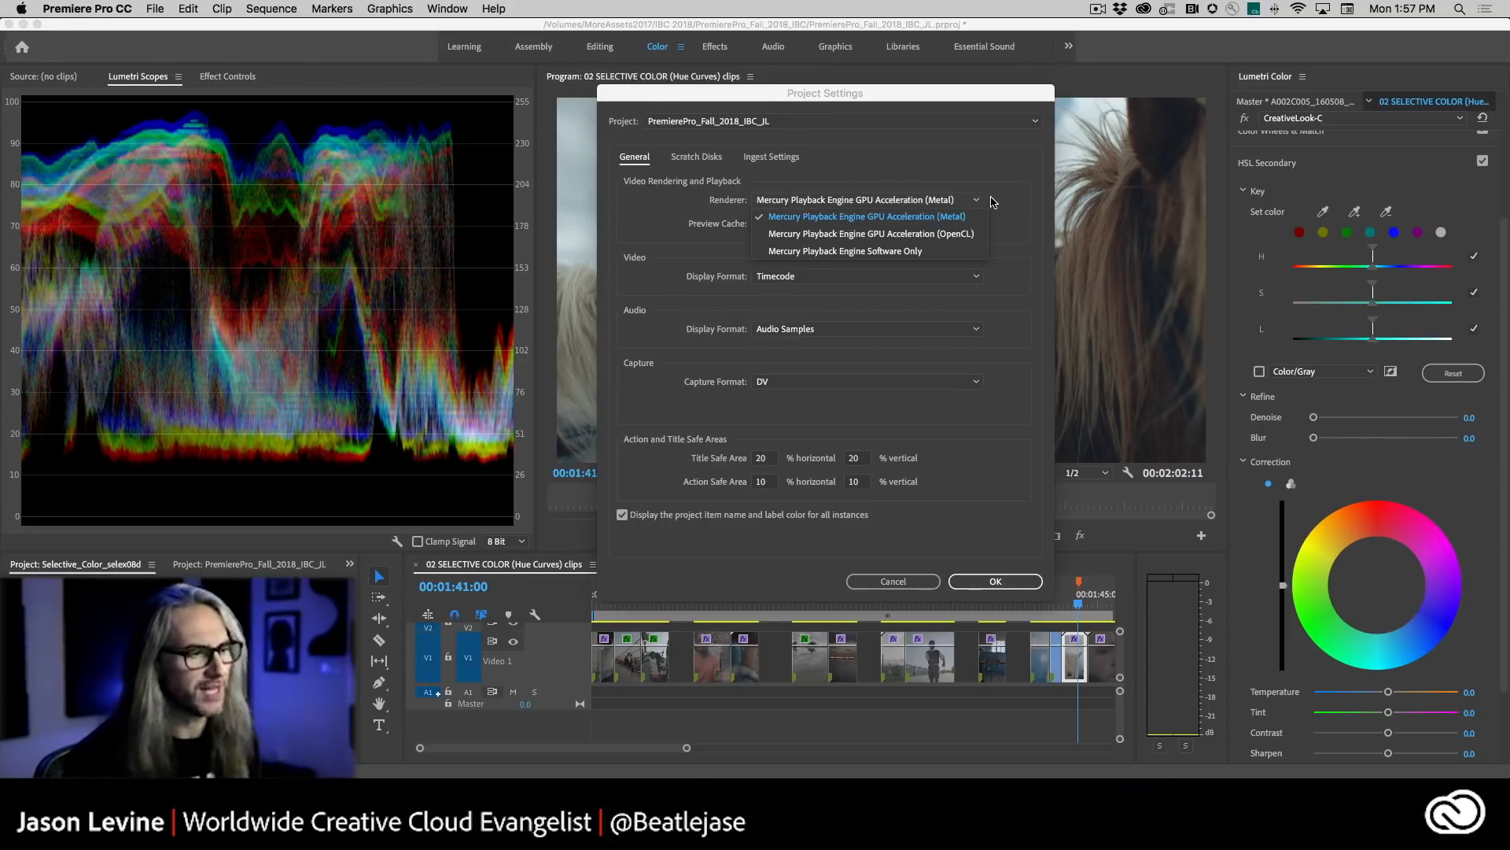
pyautogui.click(889, 582)
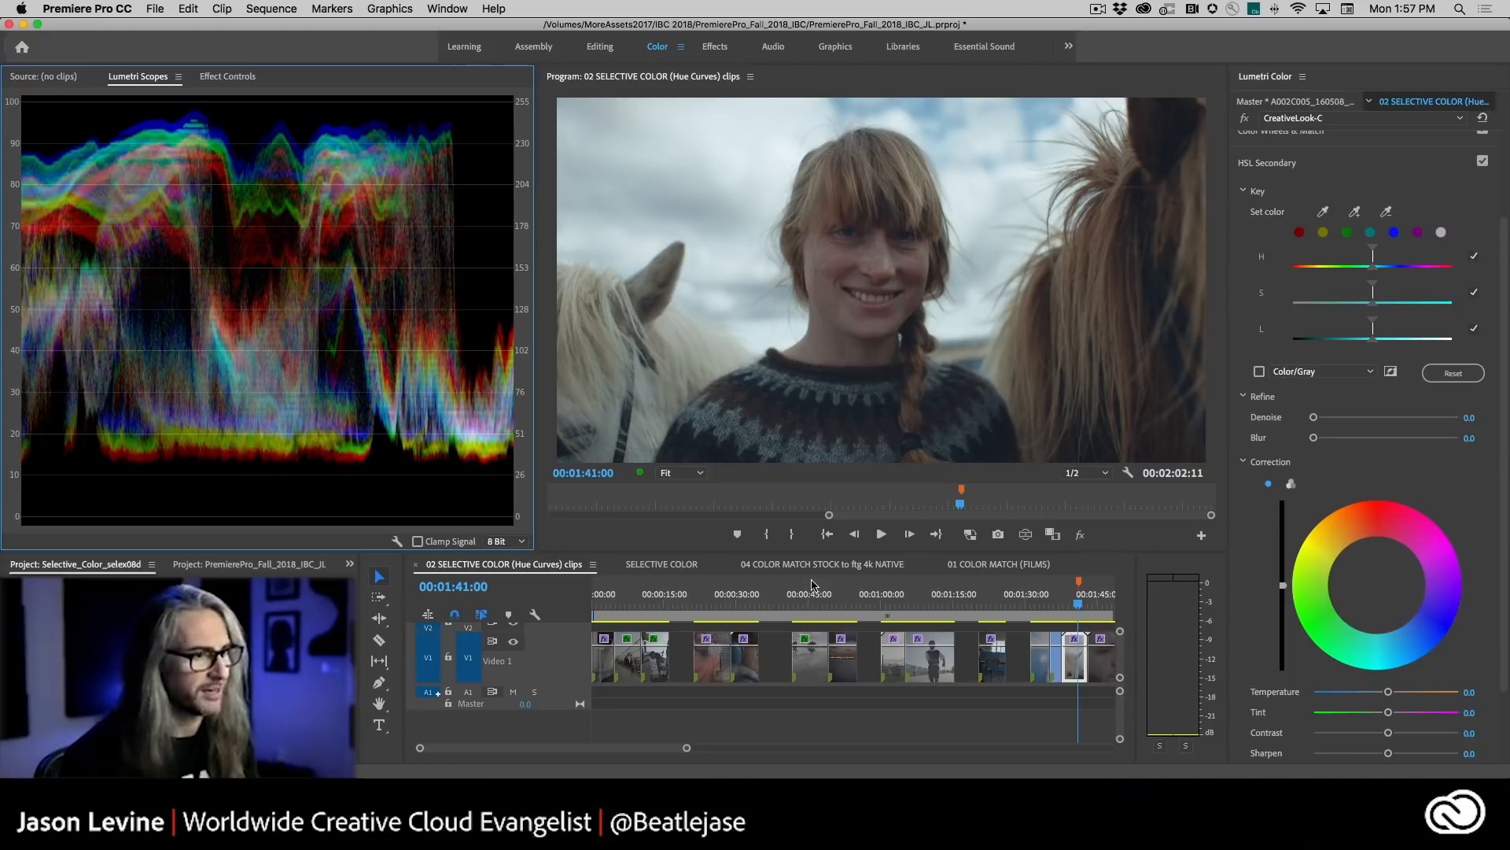
pyautogui.click(509, 567)
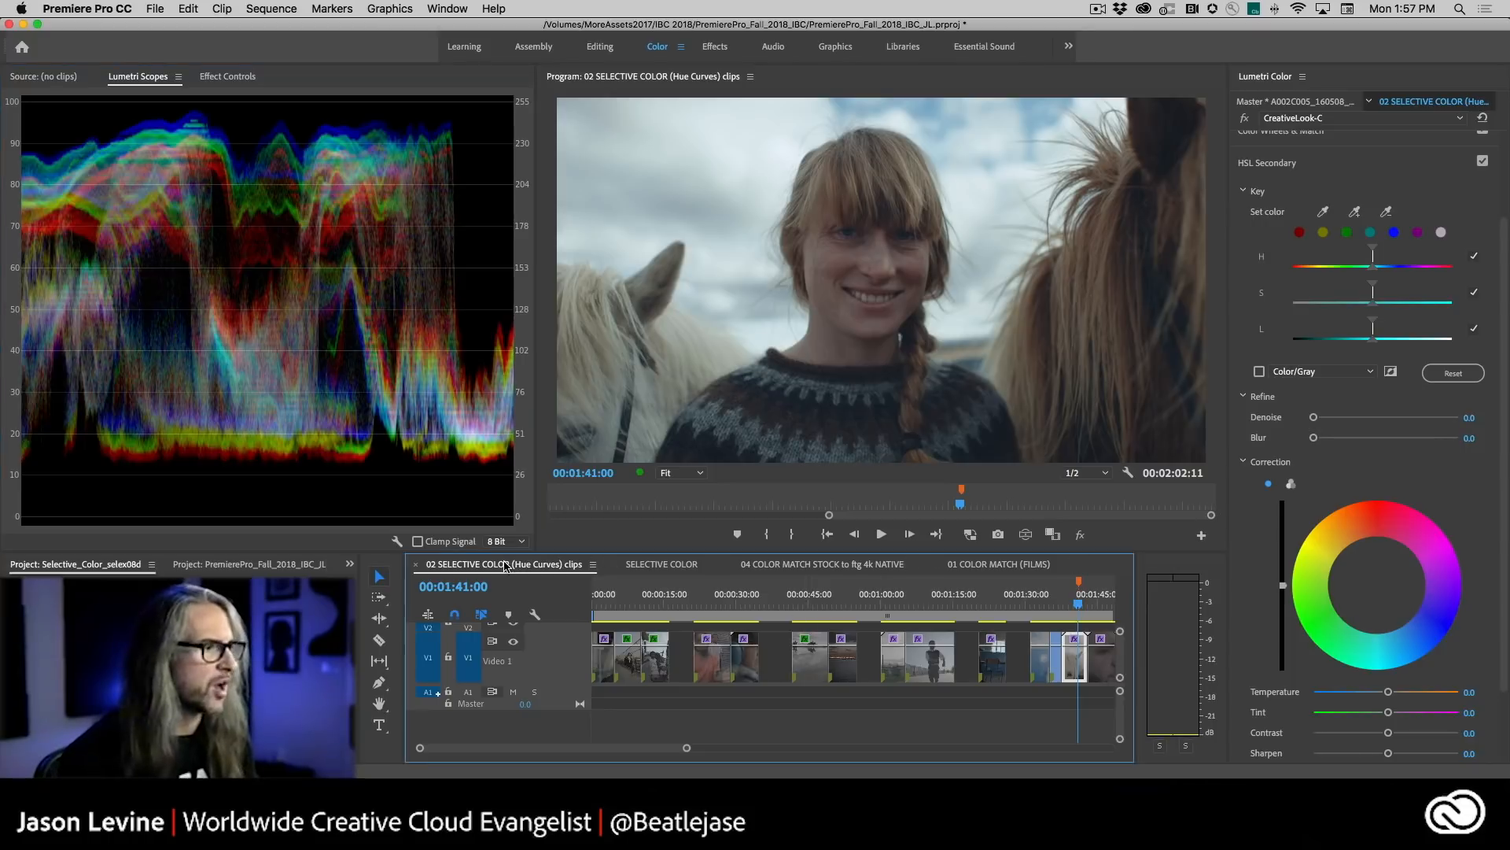
# - Open the media export settings for the sequence, choose the H.264 format, and examine its available presets
pyautogui.click(155, 9)
pyautogui.moveTo(334, 428)
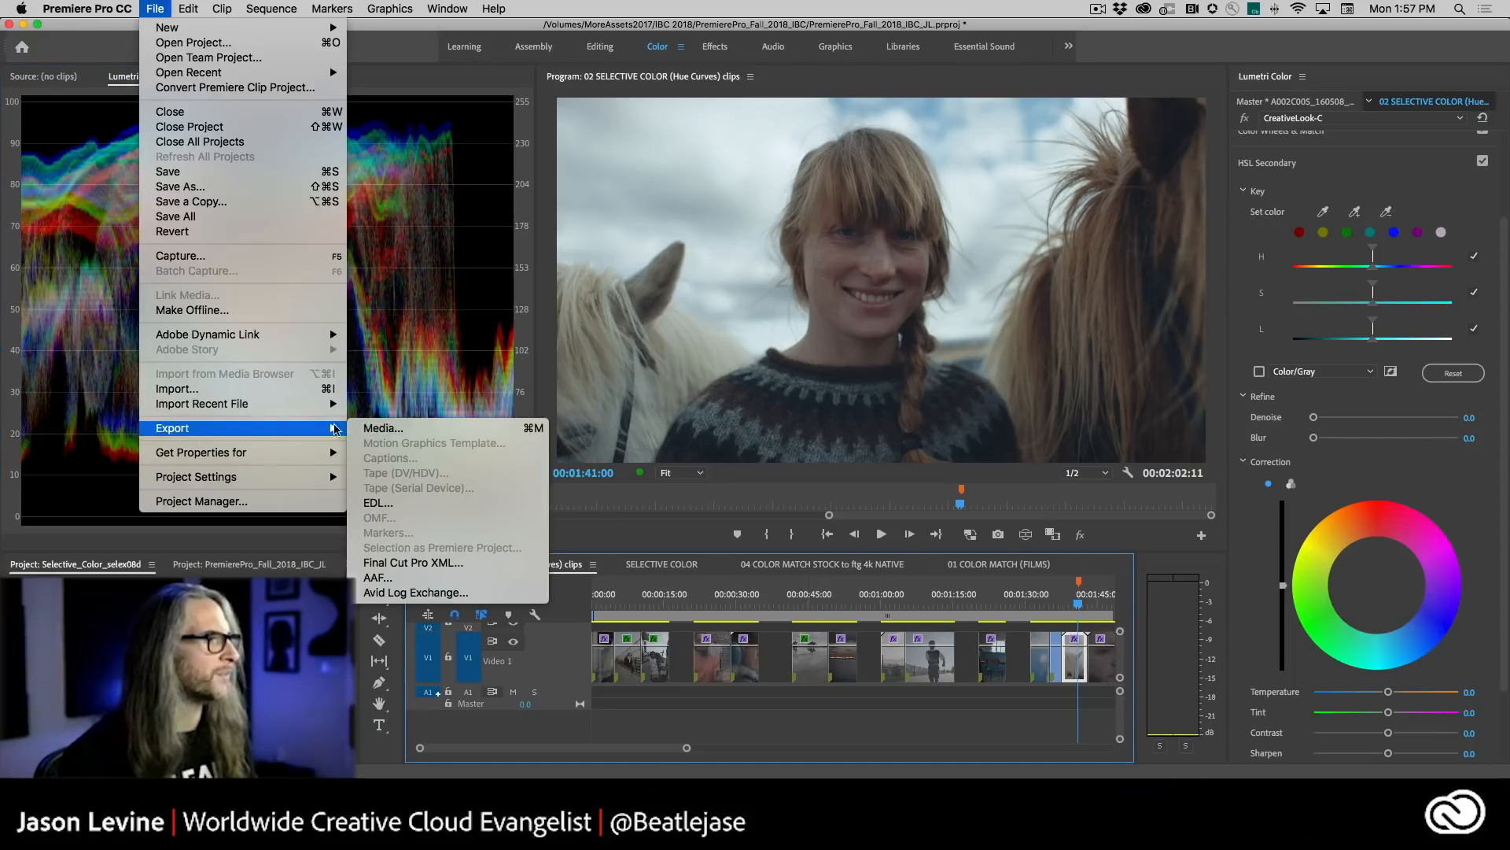
pyautogui.click(454, 428)
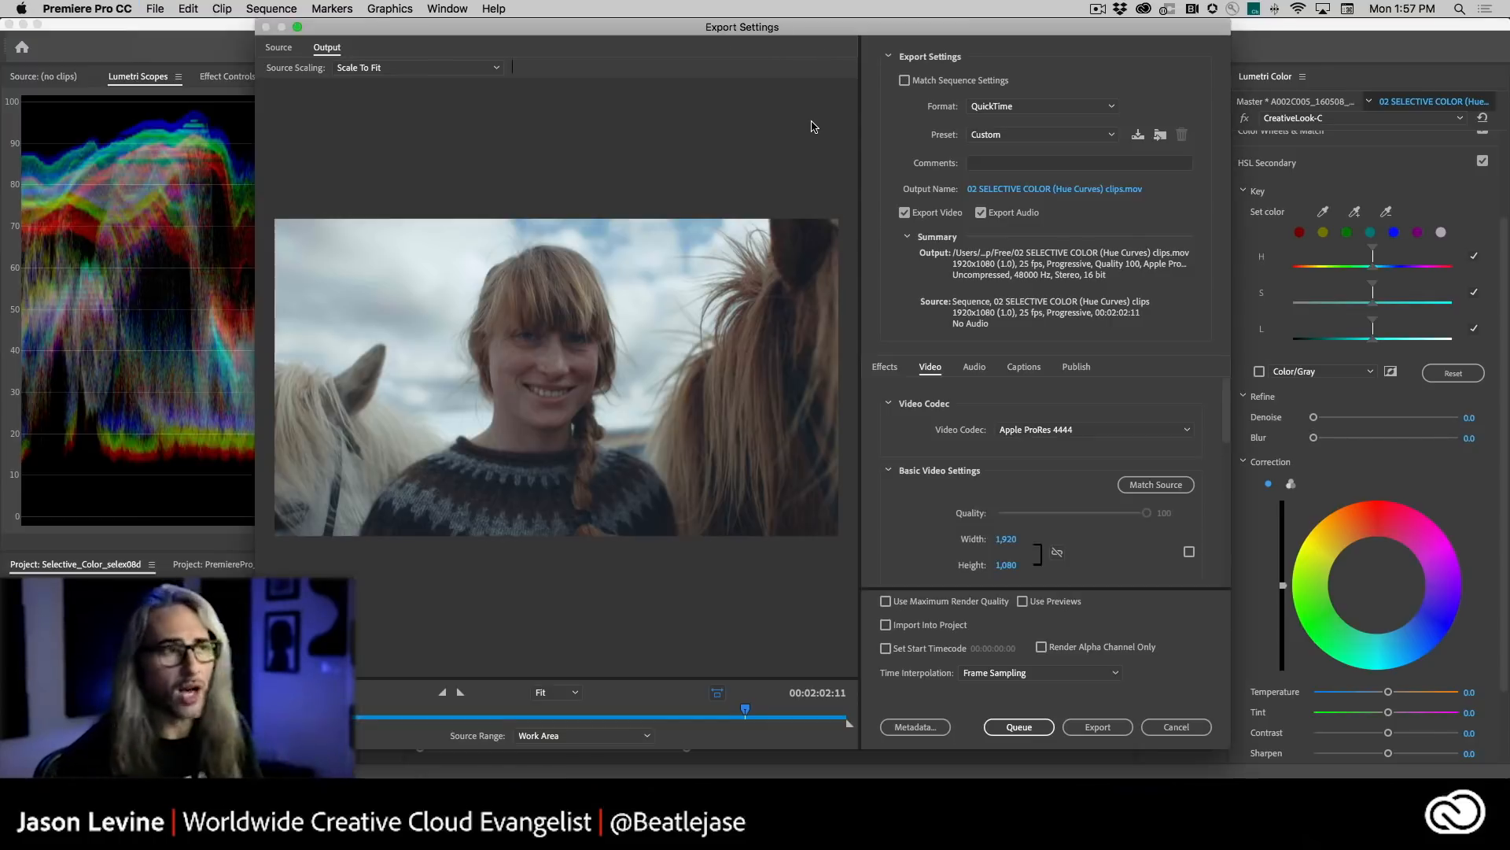
pyautogui.click(1033, 107)
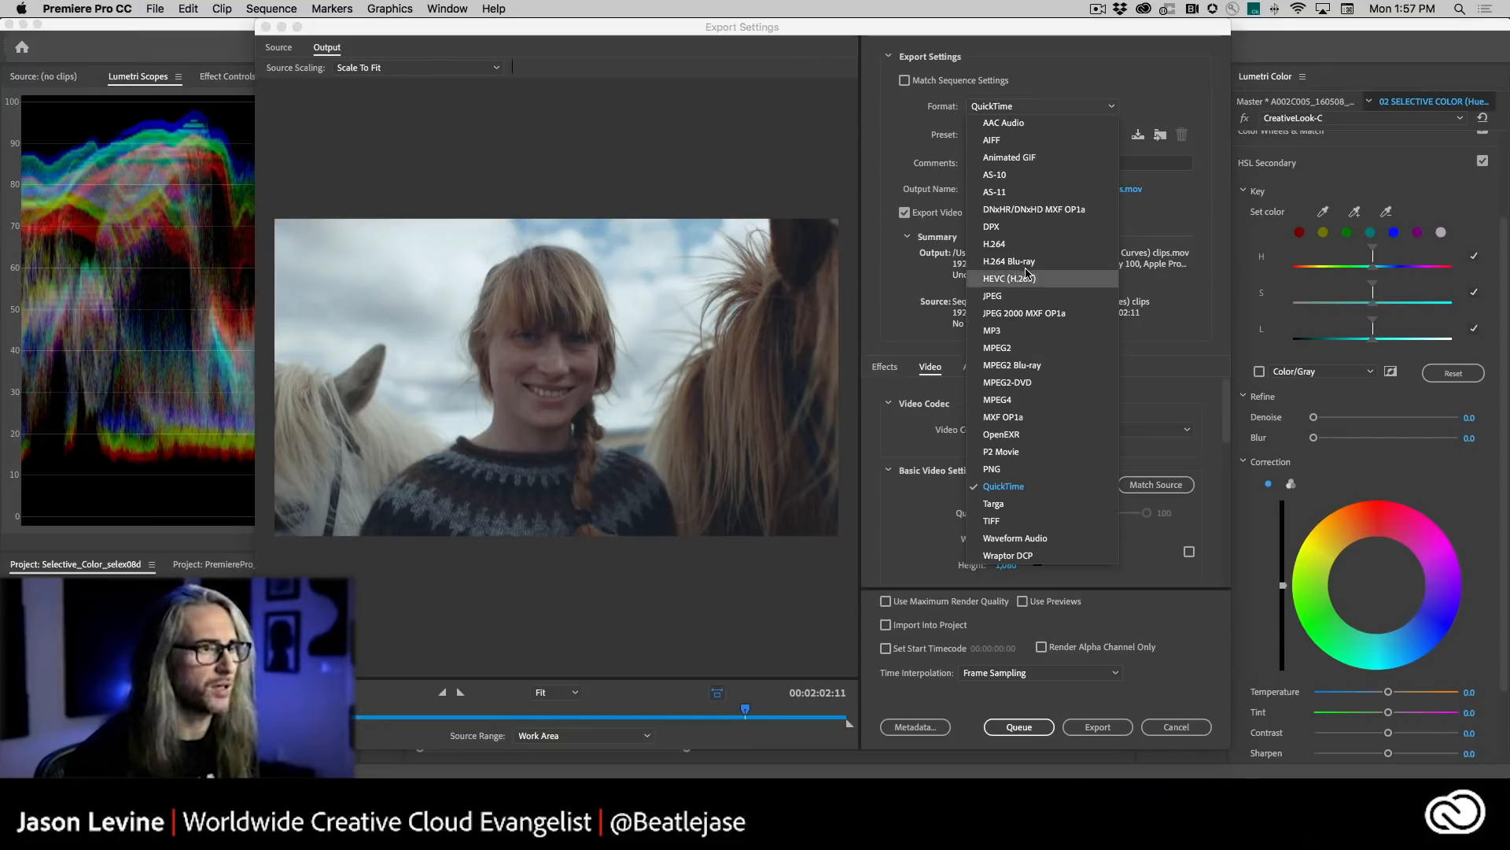
pyautogui.click(1023, 246)
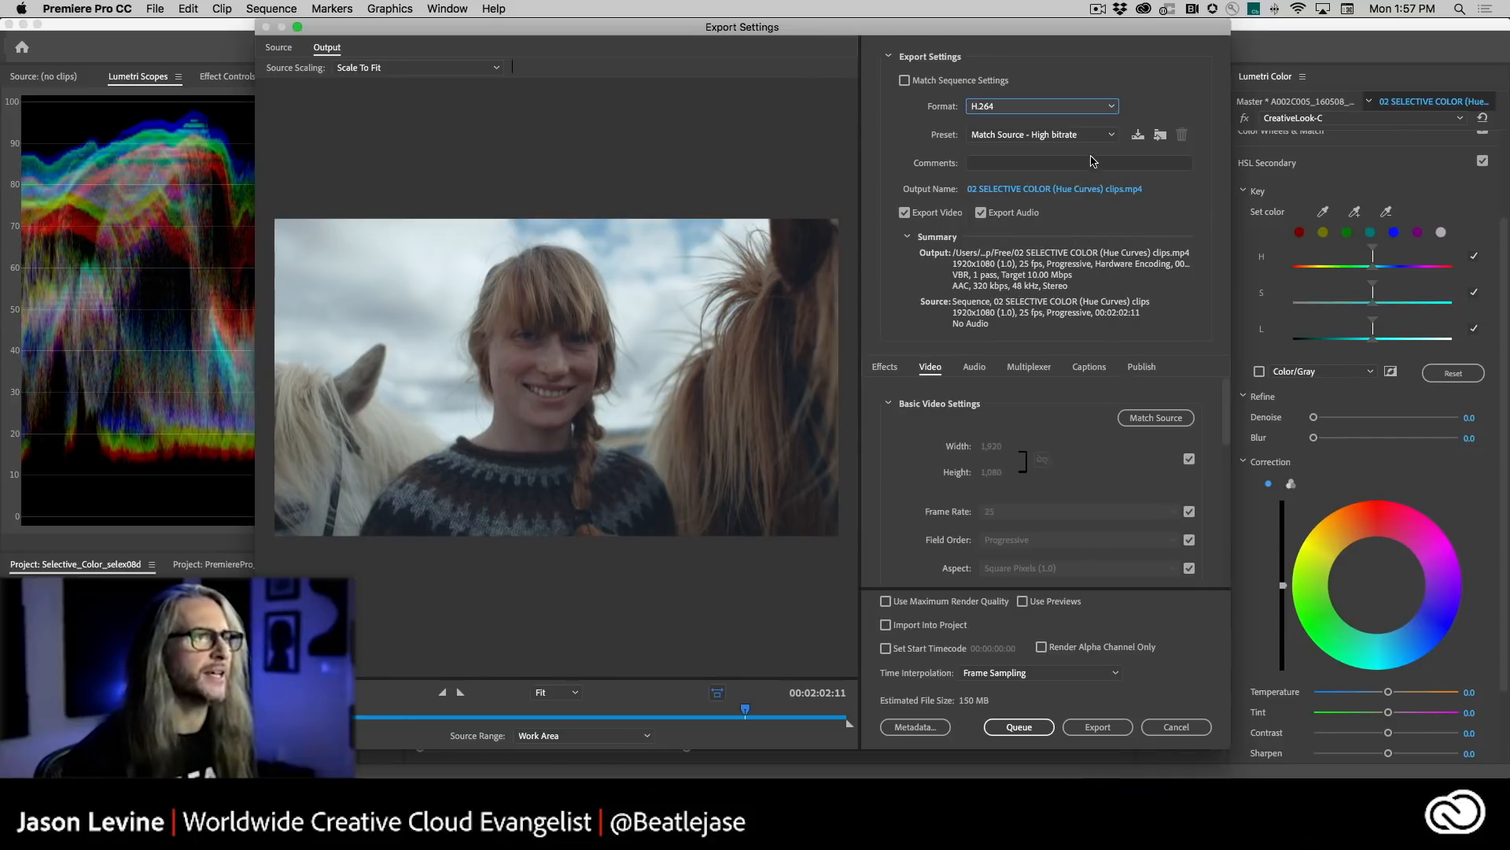
pyautogui.click(1097, 136)
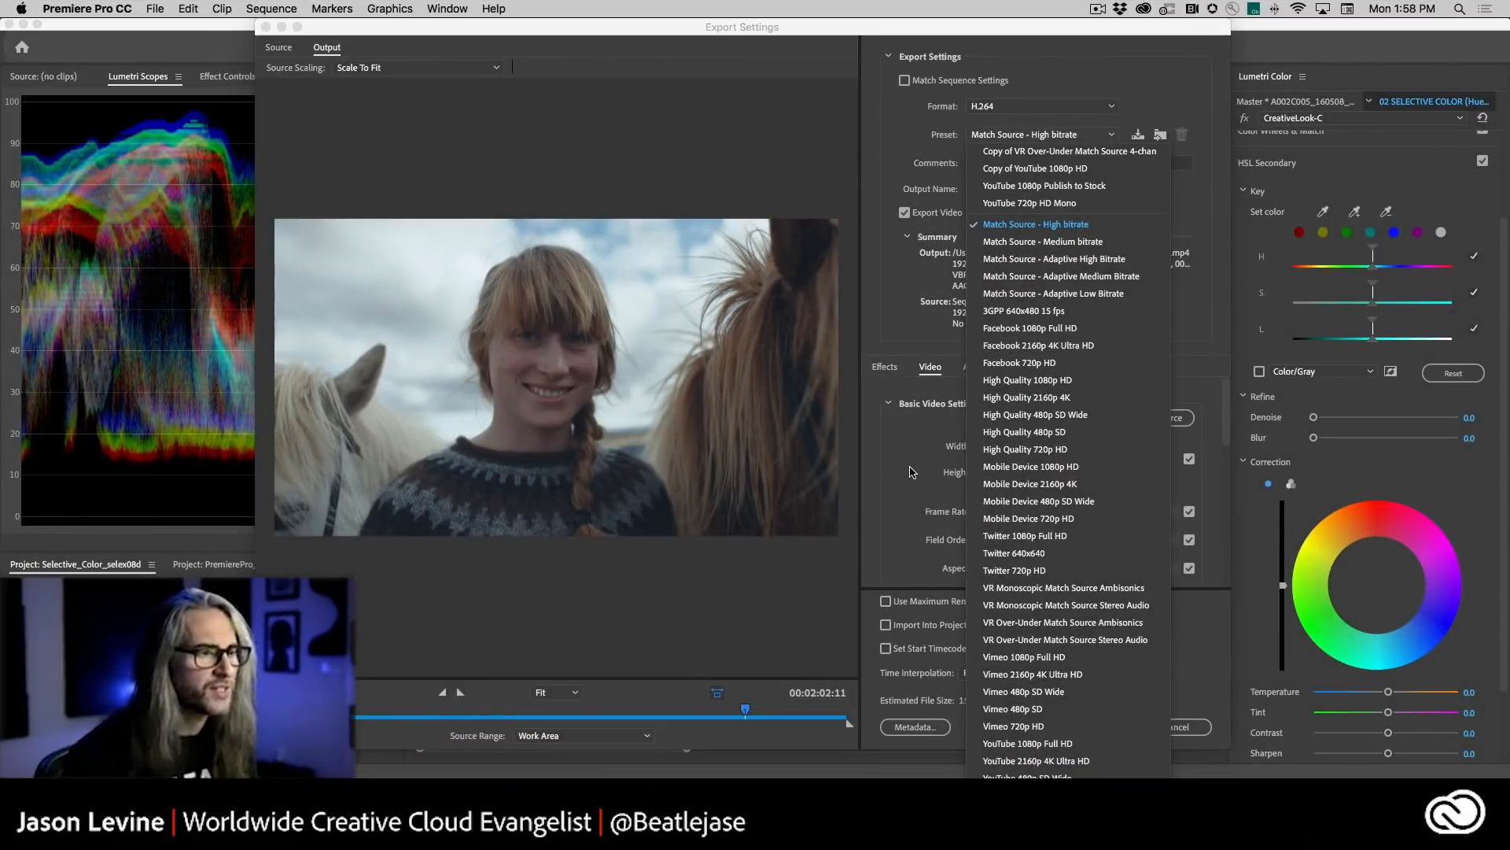
pyautogui.click(911, 472)
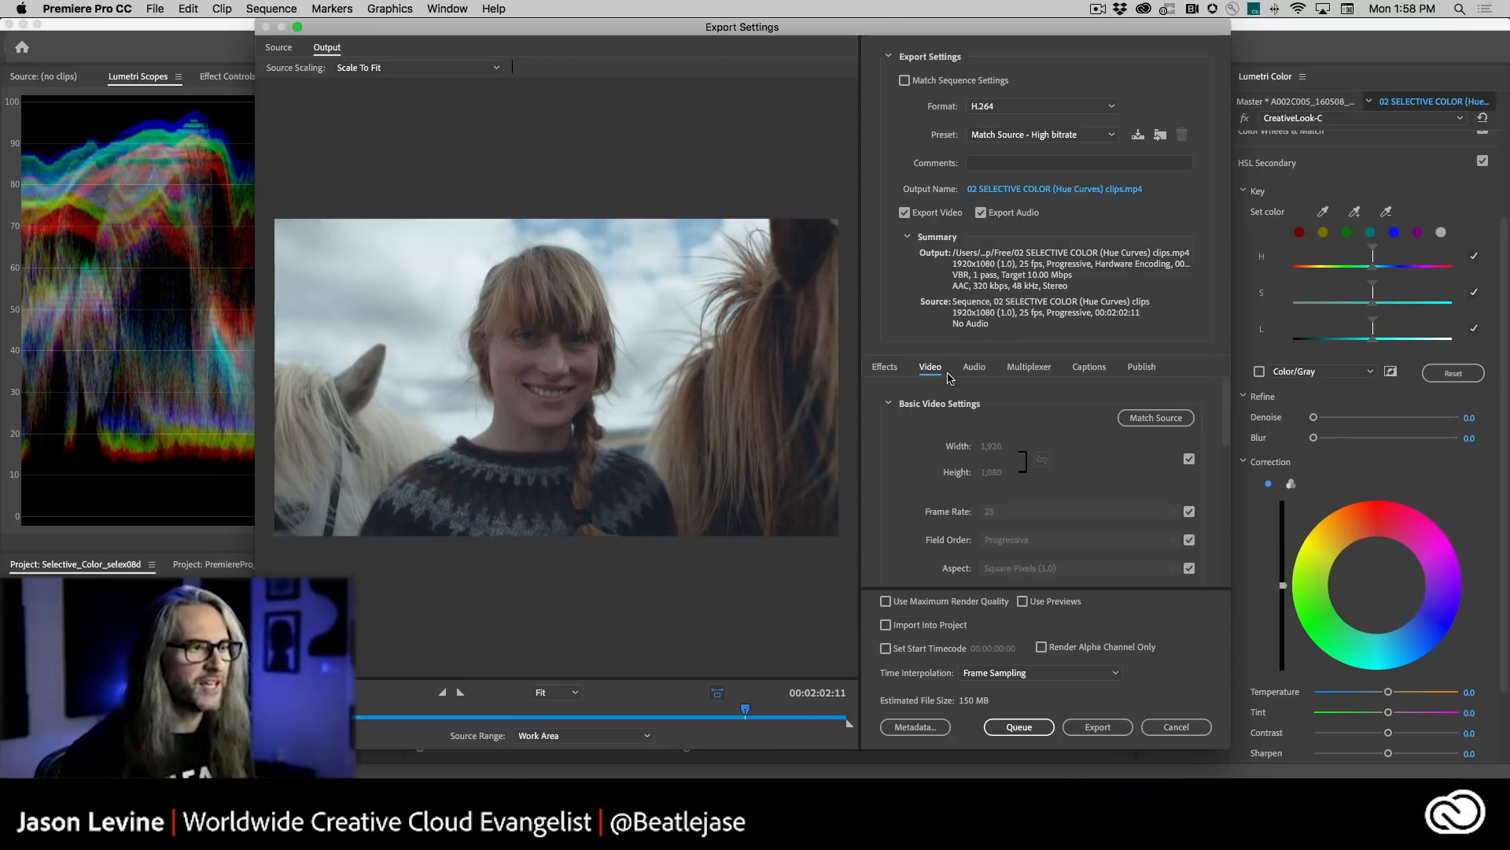
# - Examine the Performance options in the H.264 encoding settings and cancel the export
pyautogui.moveTo(1227, 434); pyautogui.dragTo(1231, 509)
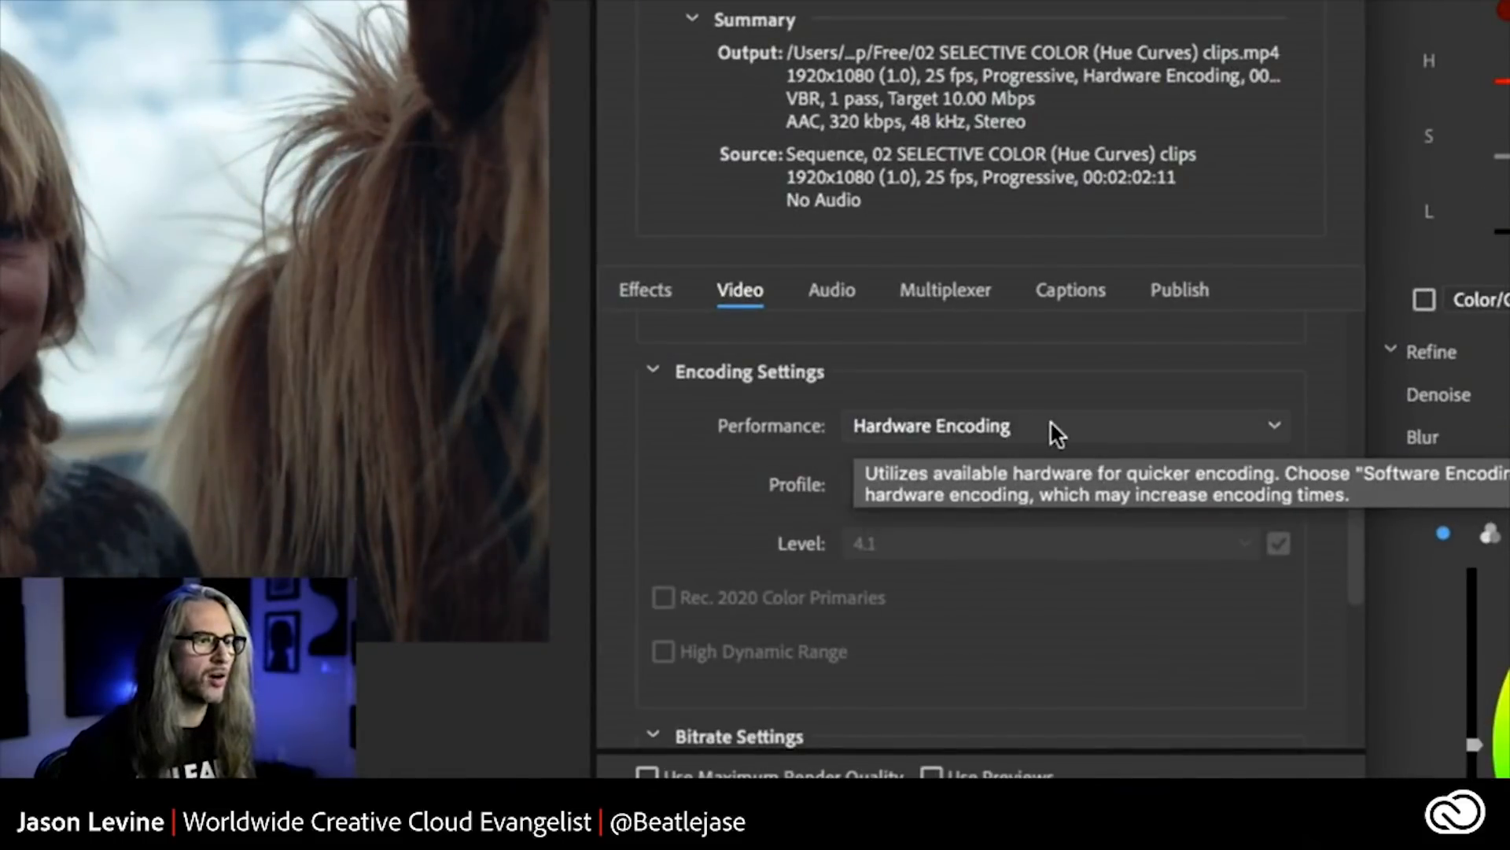
pyautogui.click(1050, 426)
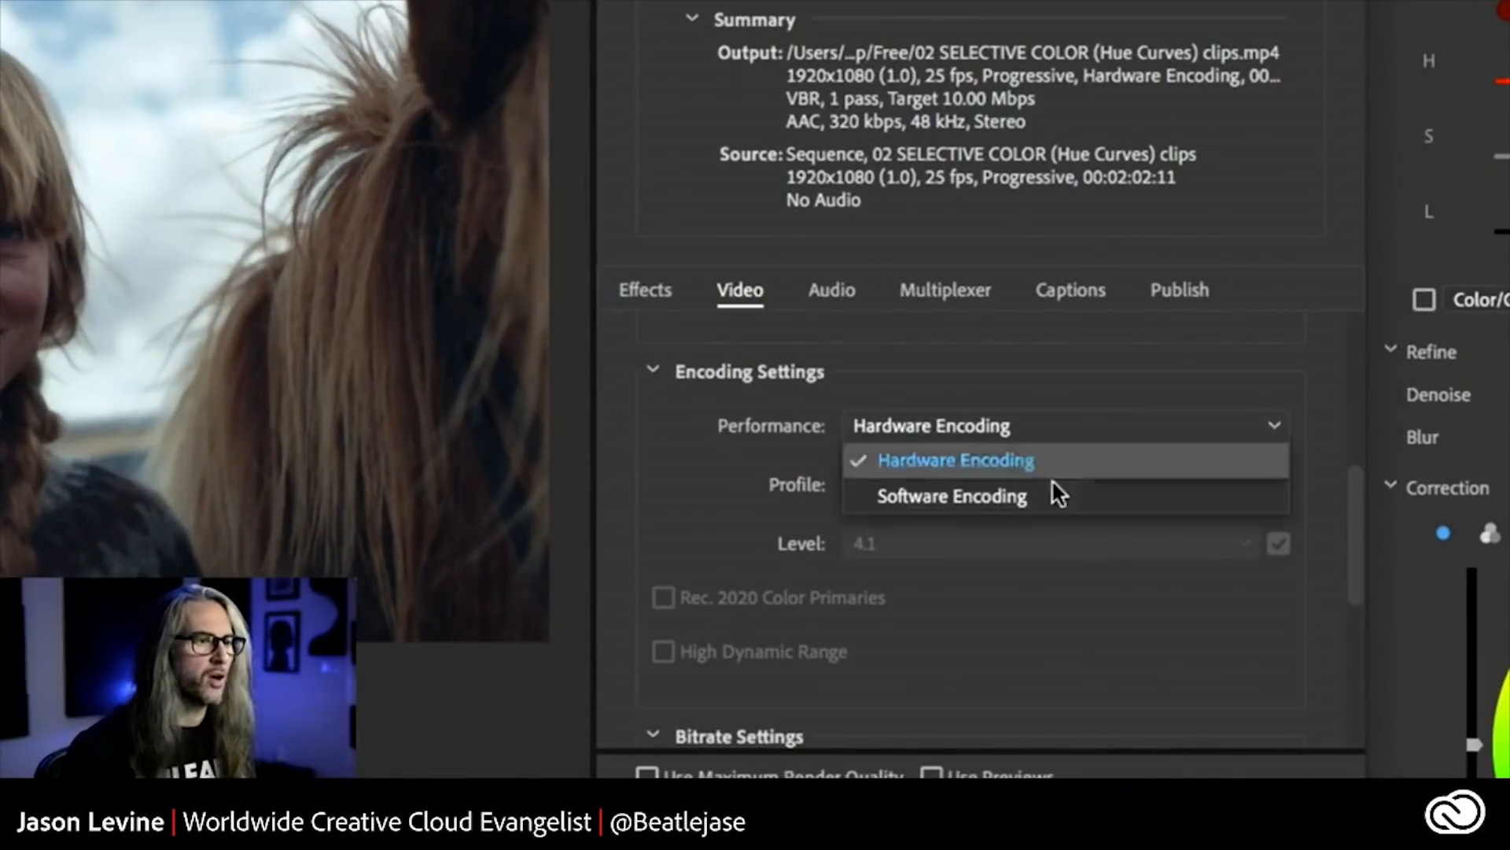
pyautogui.click(1054, 381)
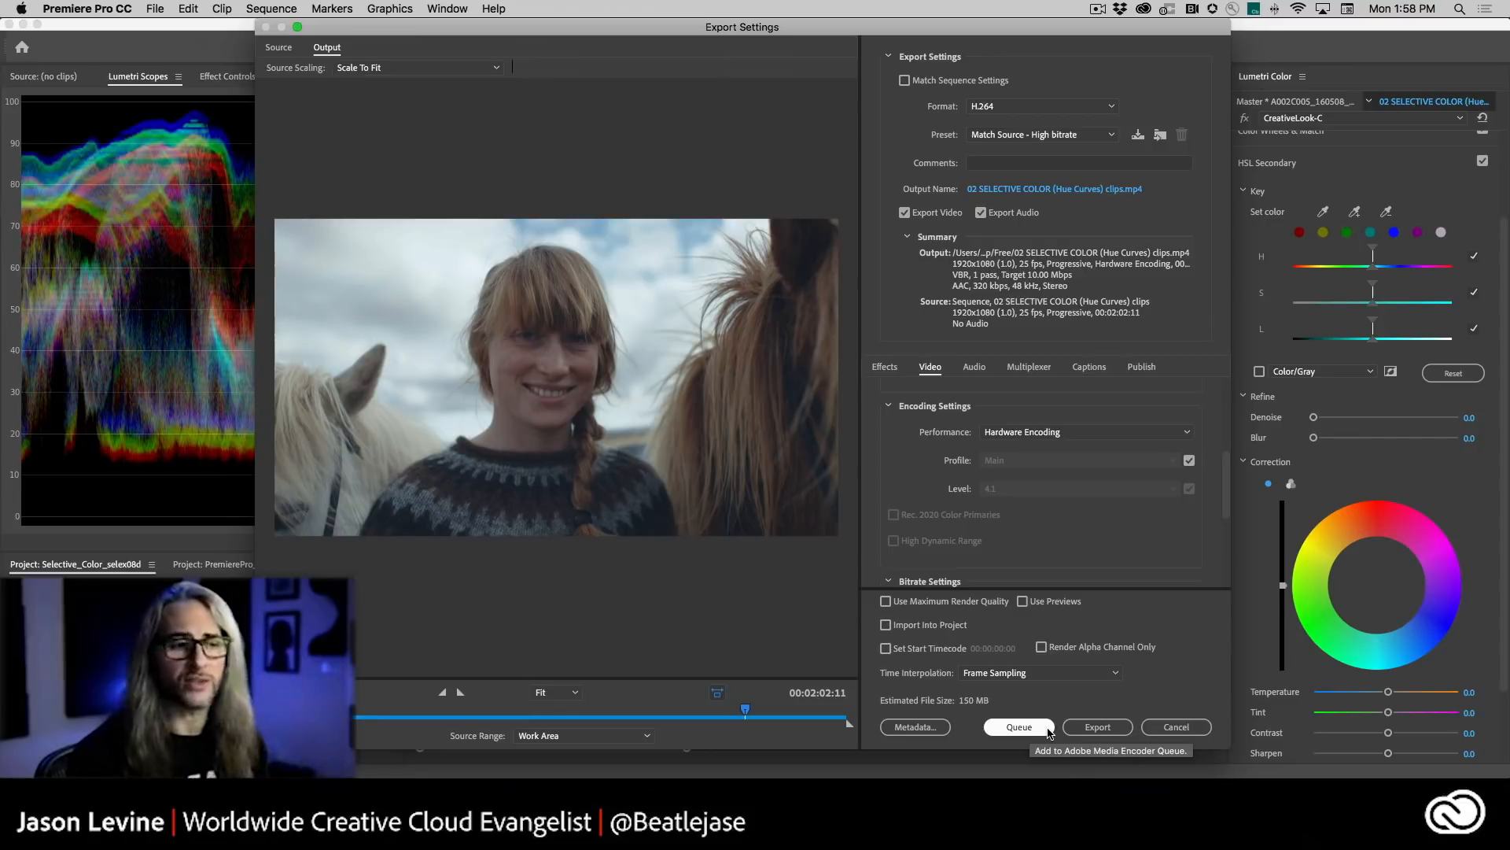
pyautogui.click(1177, 729)
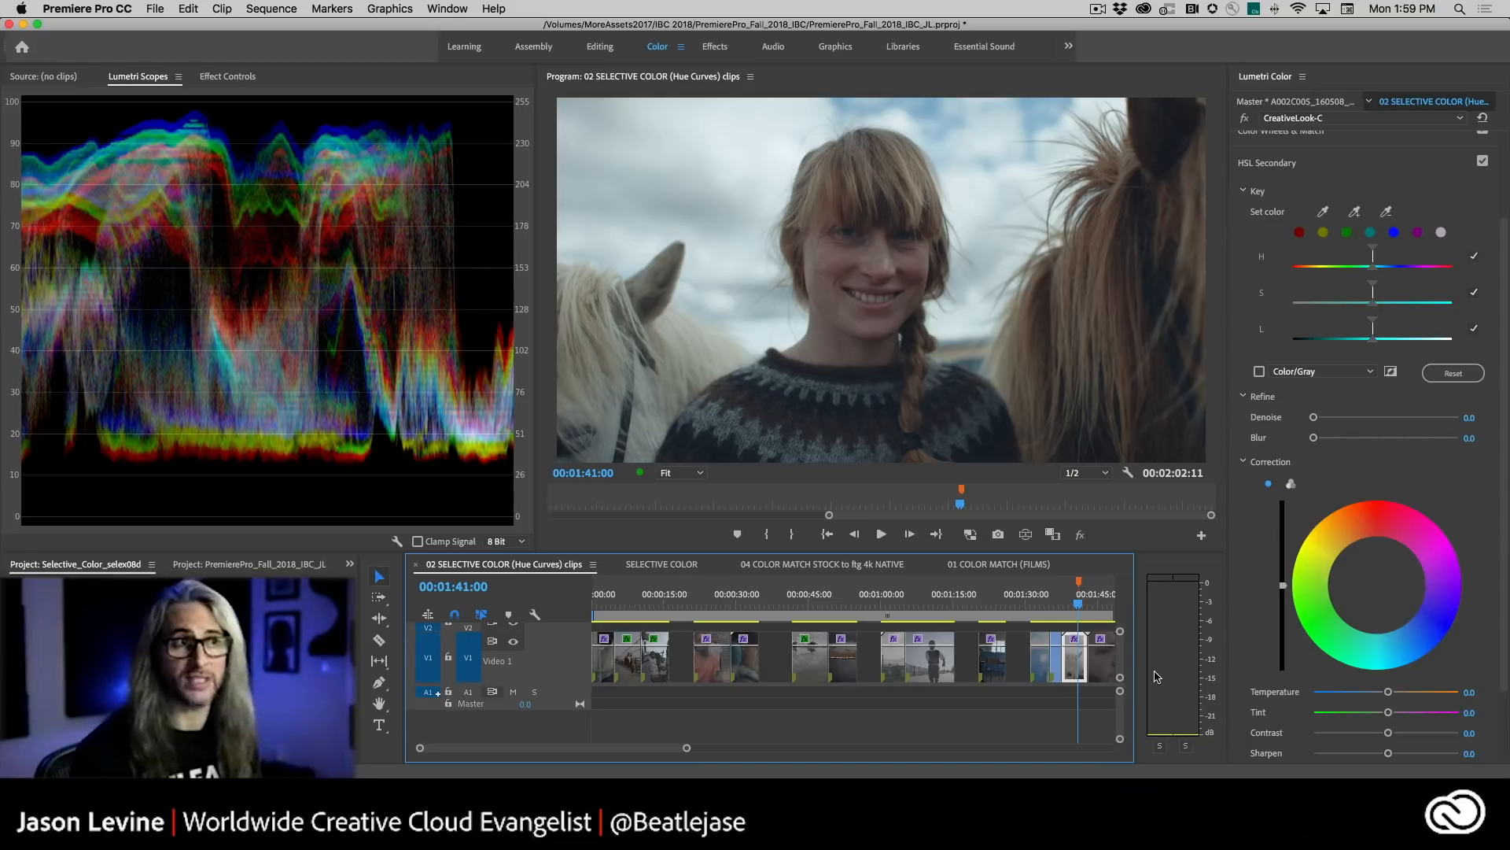
# - Collapse the HSL Secondary section and set the Program Monitor's playback resolution to 1/4
pyautogui.click(1317, 167)
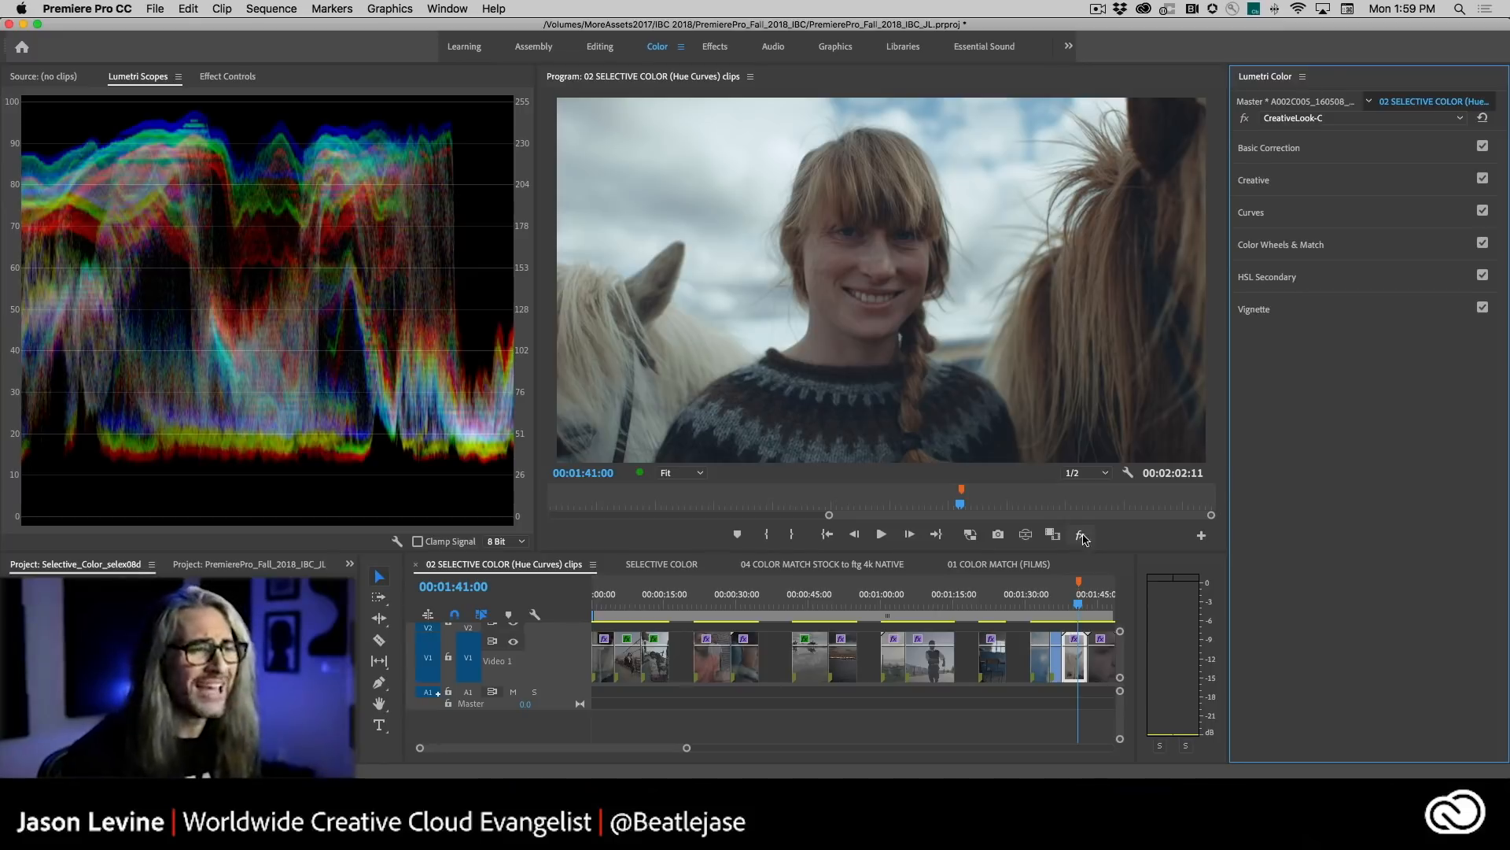
pyautogui.click(1092, 474)
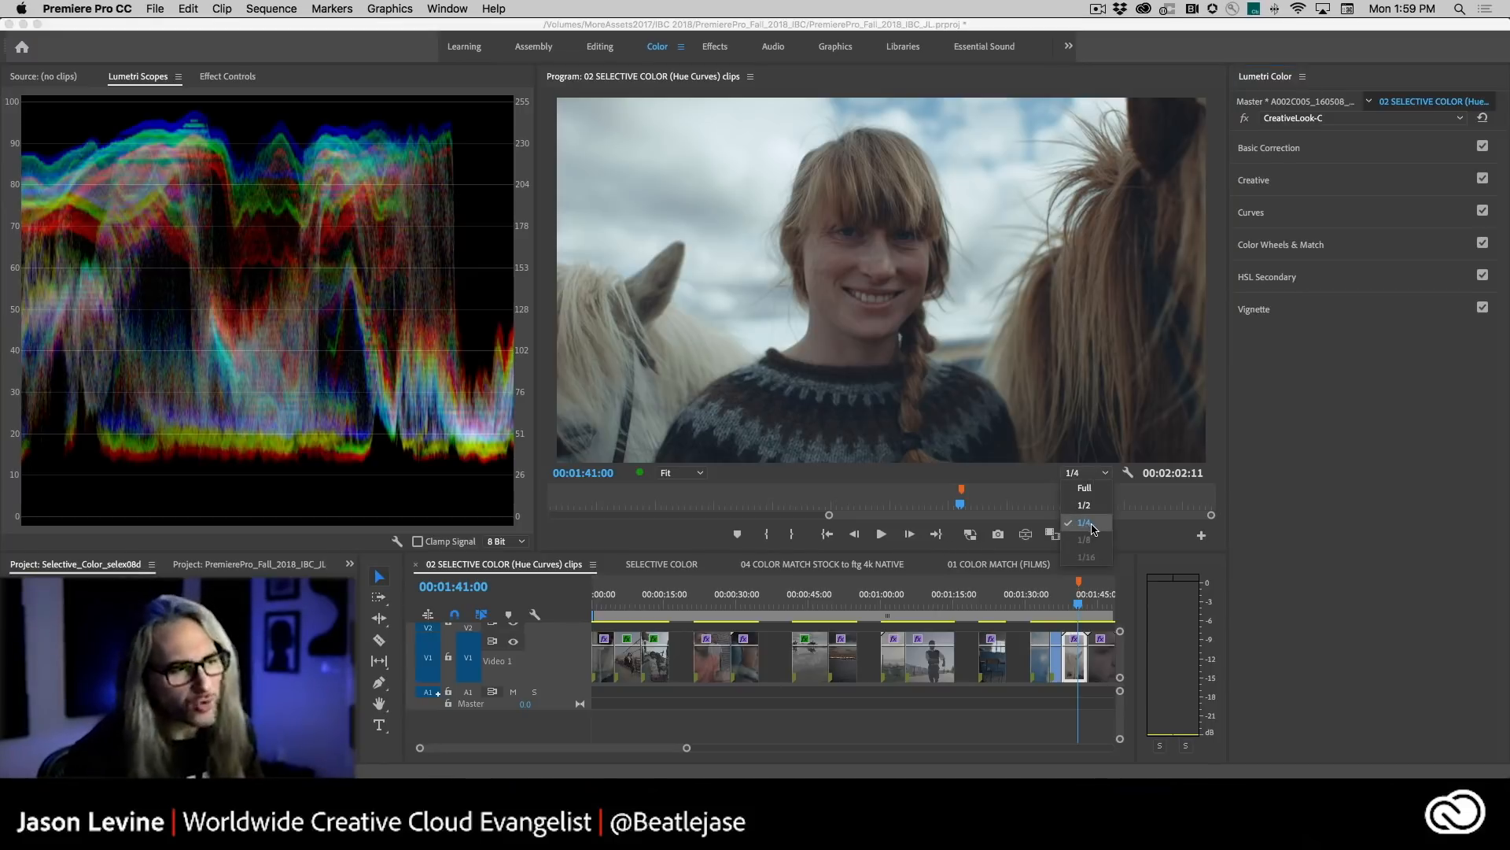
pyautogui.click(1039, 482)
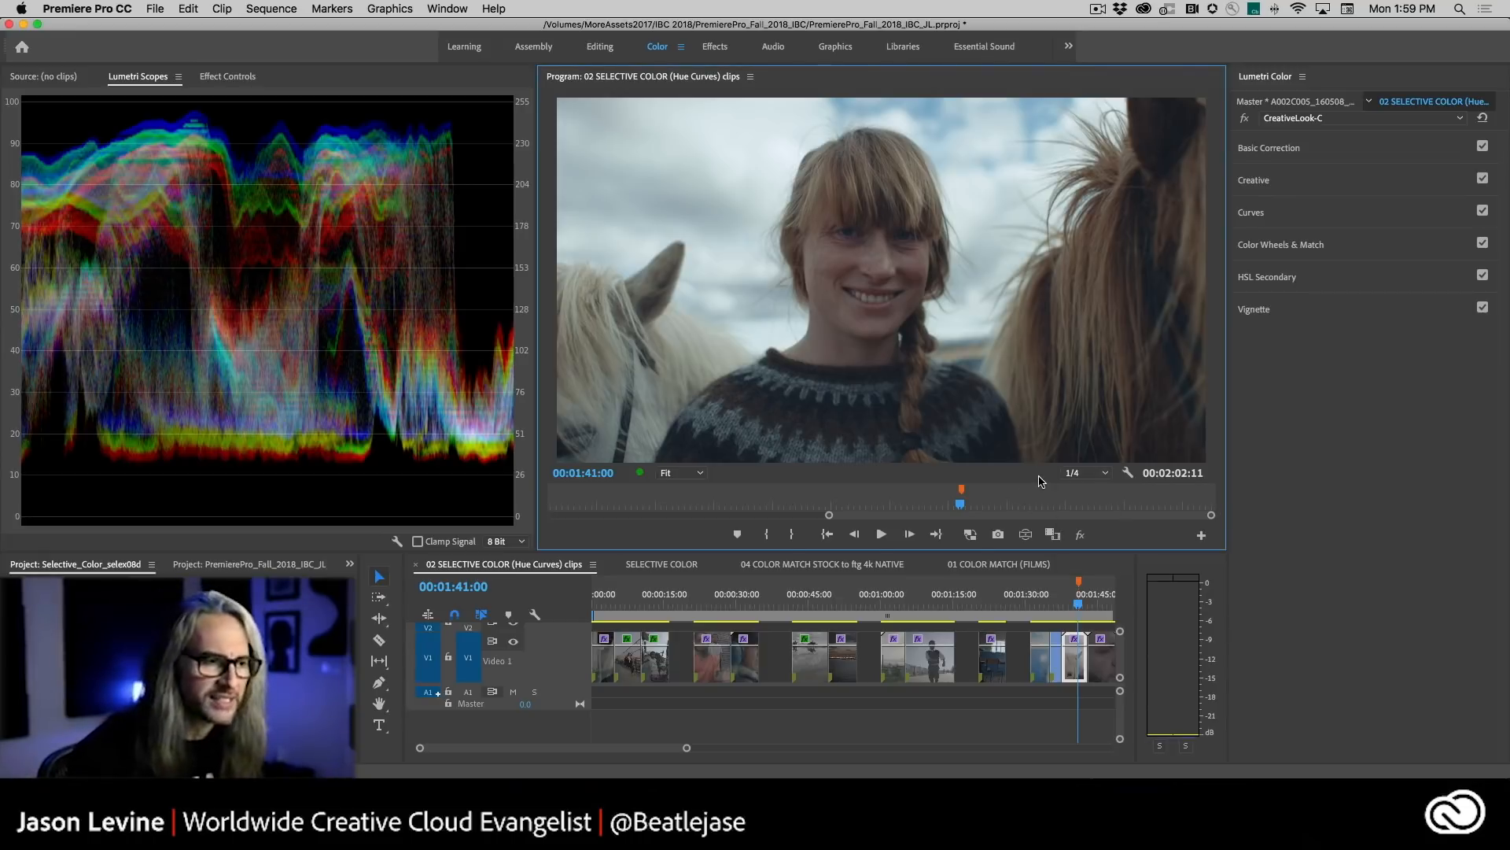
# - Mute all effects with Global FX Mute to view the ungraded portrait, and restore the graded image
pyautogui.click(1083, 537)
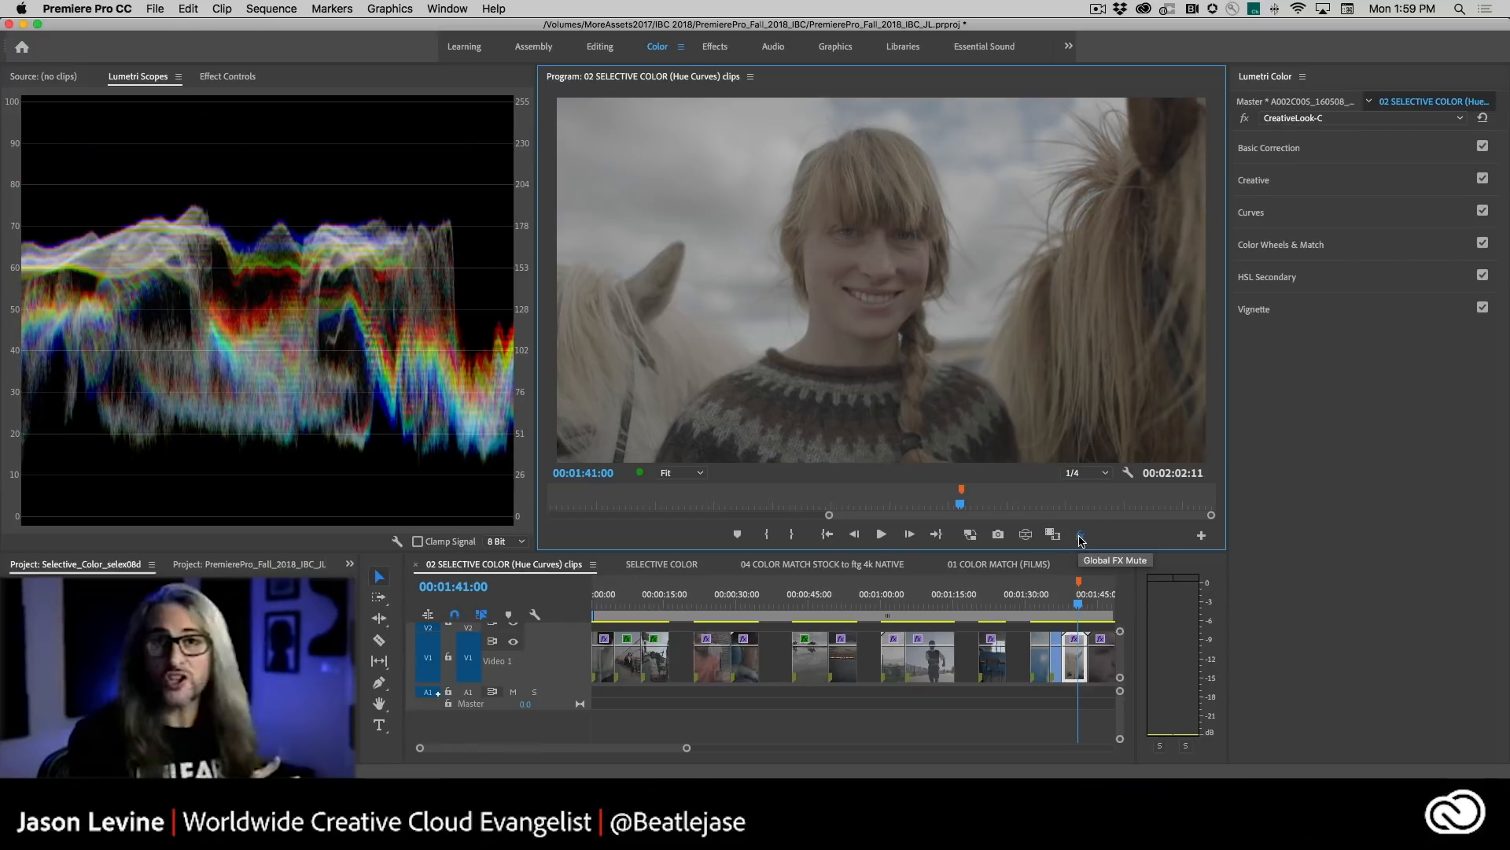
pyautogui.click(1081, 536)
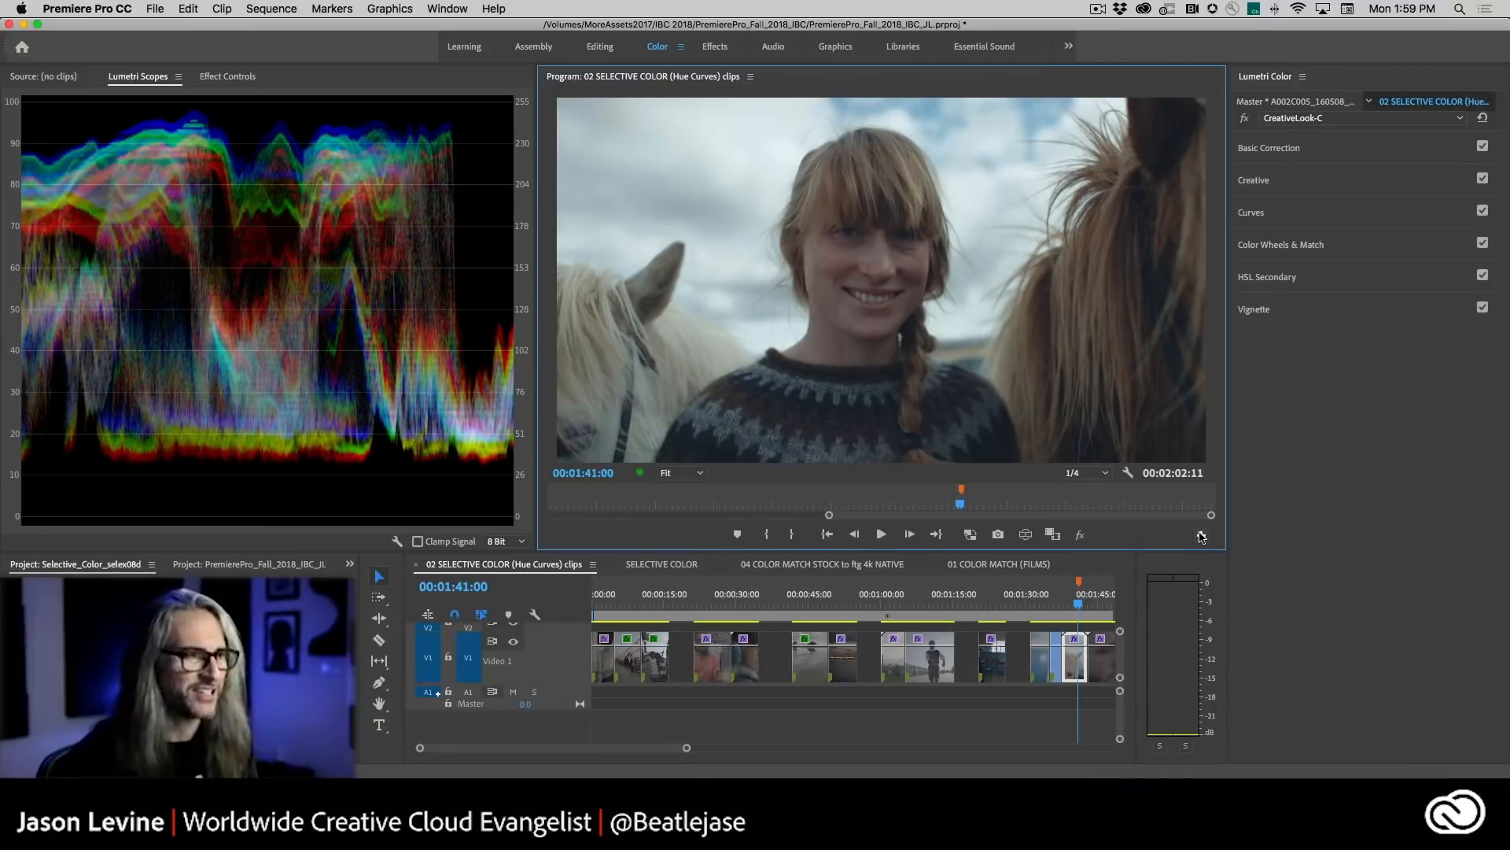
# - Locate Global FX Mute in the Program Monitor's Button Editor and review the playback resolution choices without changing either
pyautogui.click(1201, 540)
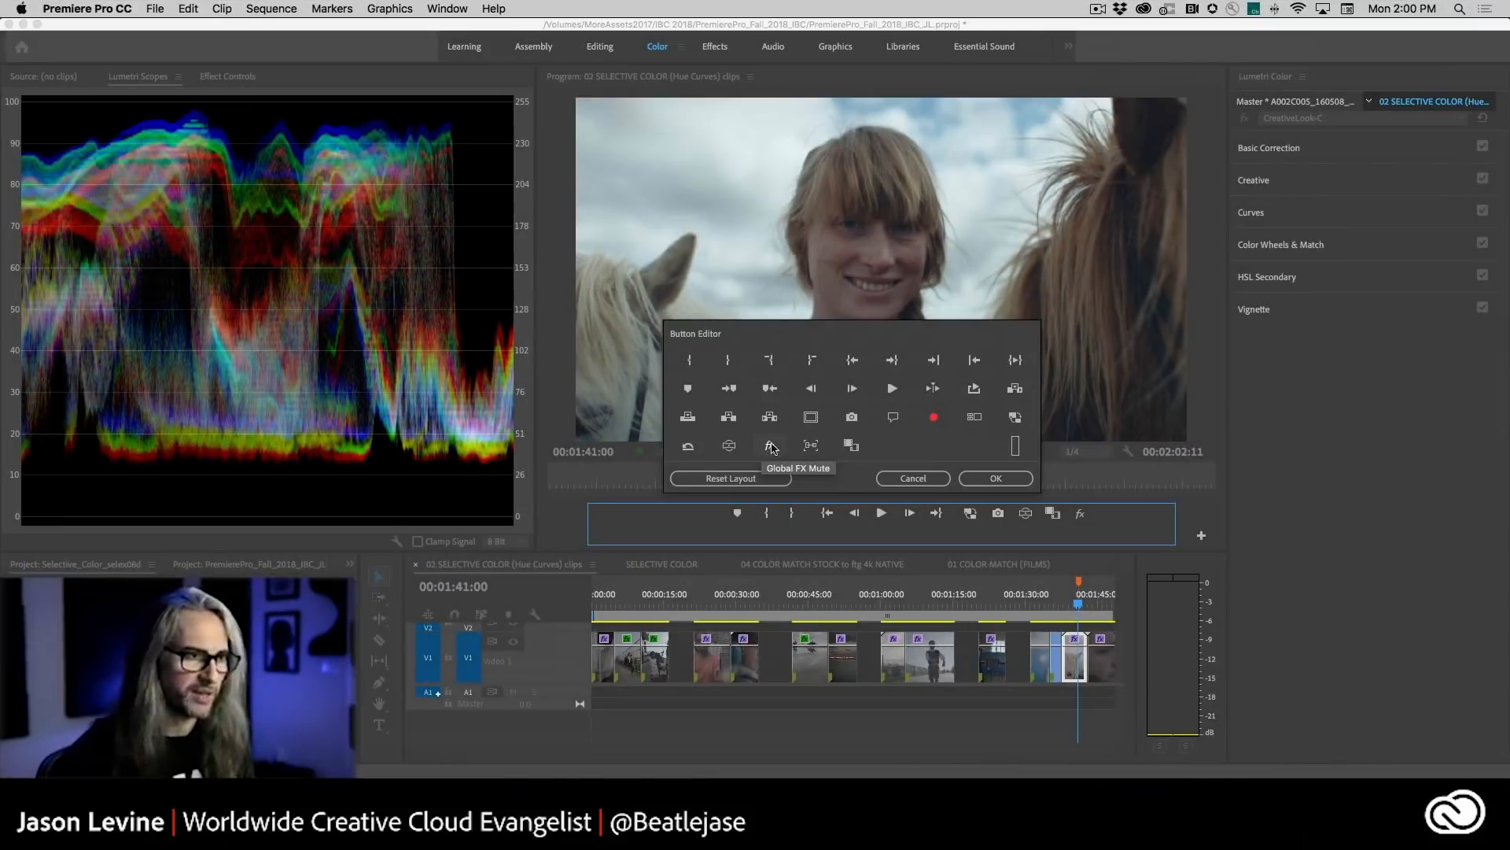
pyautogui.click(913, 478)
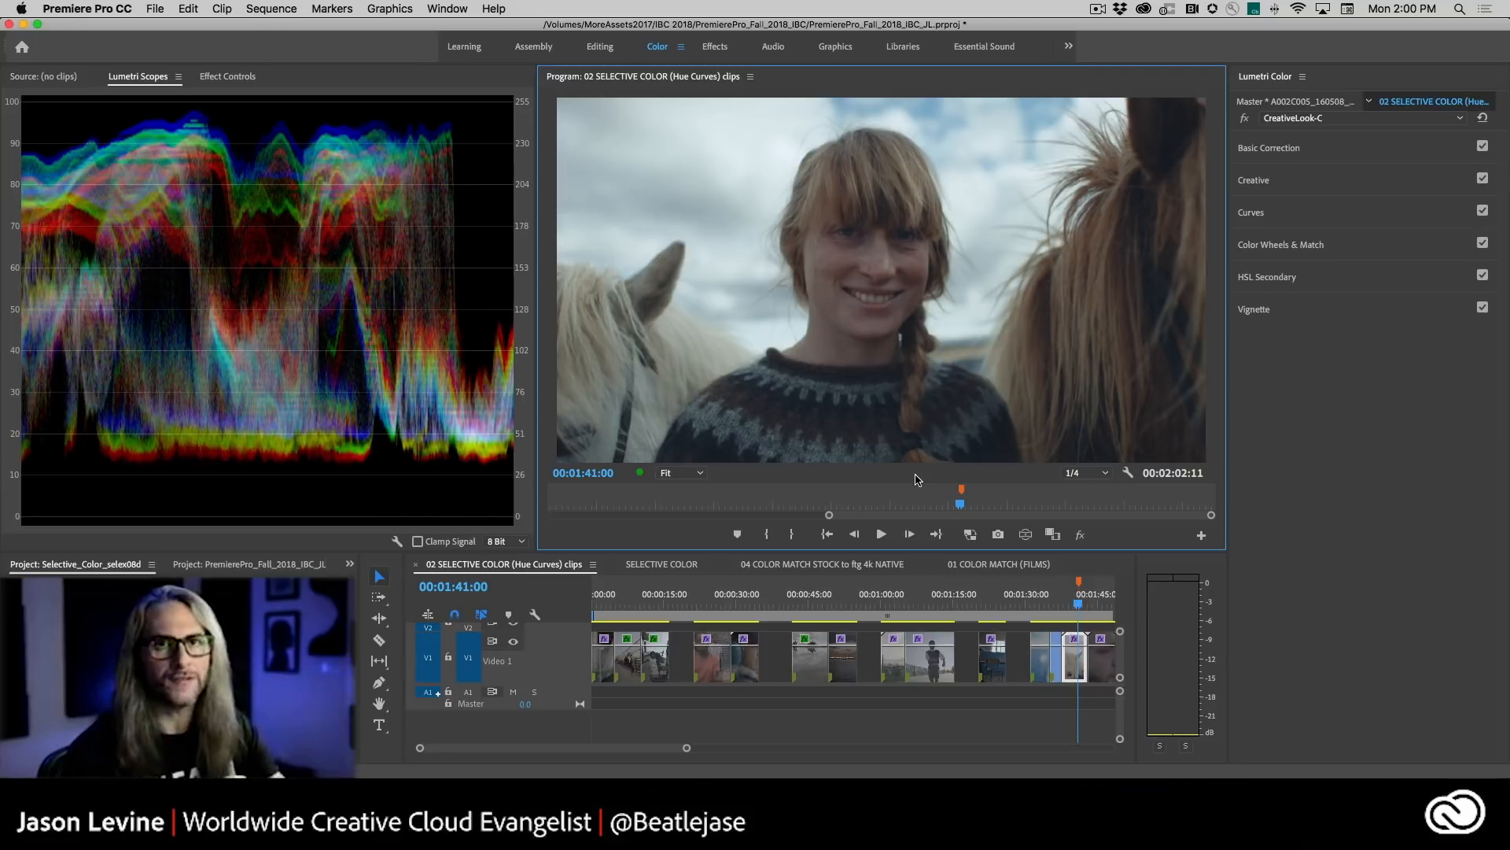
pyautogui.click(1089, 476)
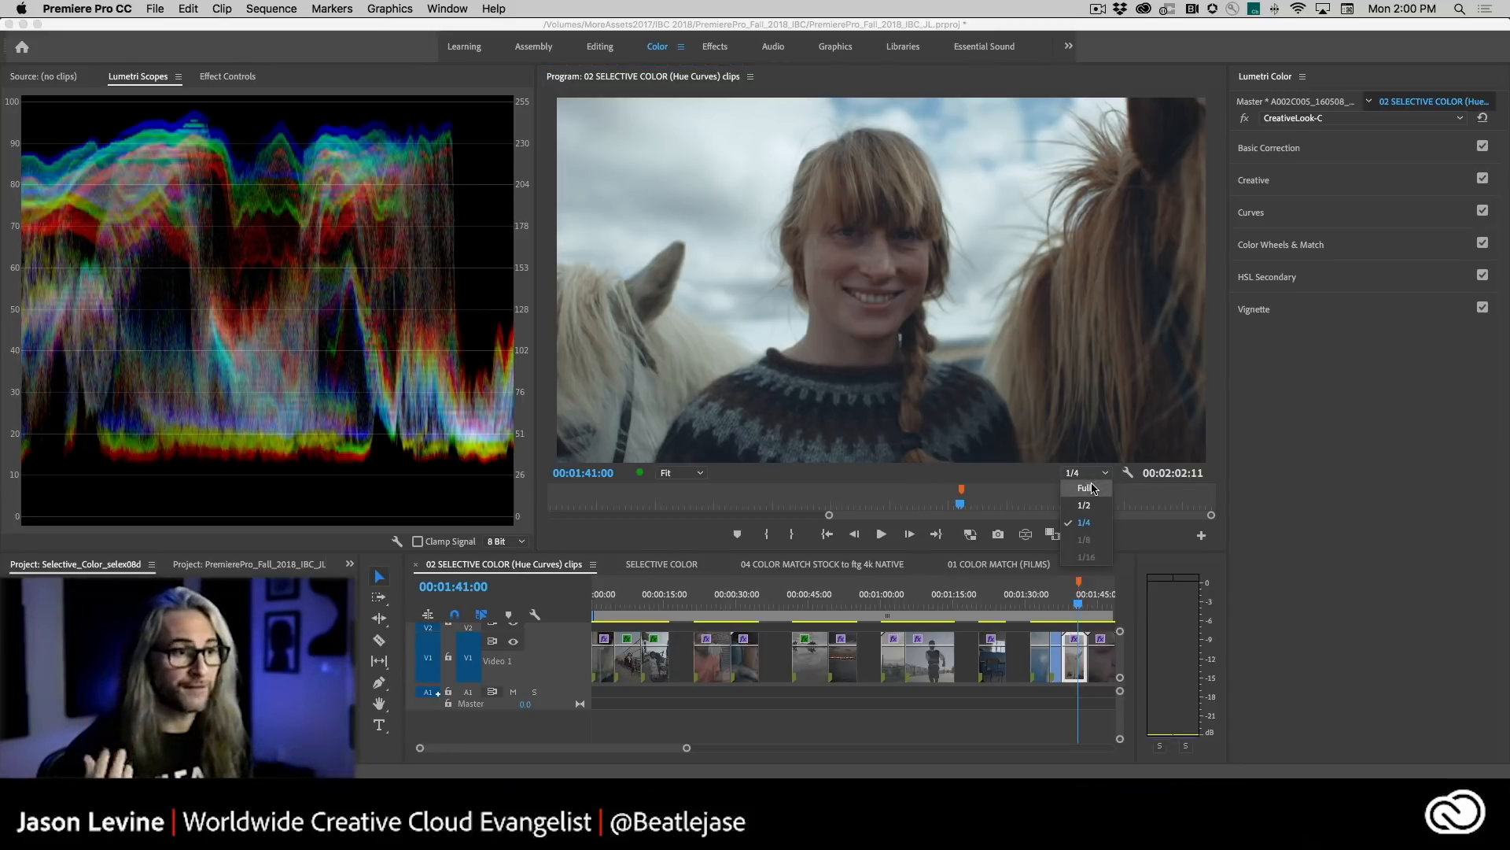
pyautogui.click(1039, 477)
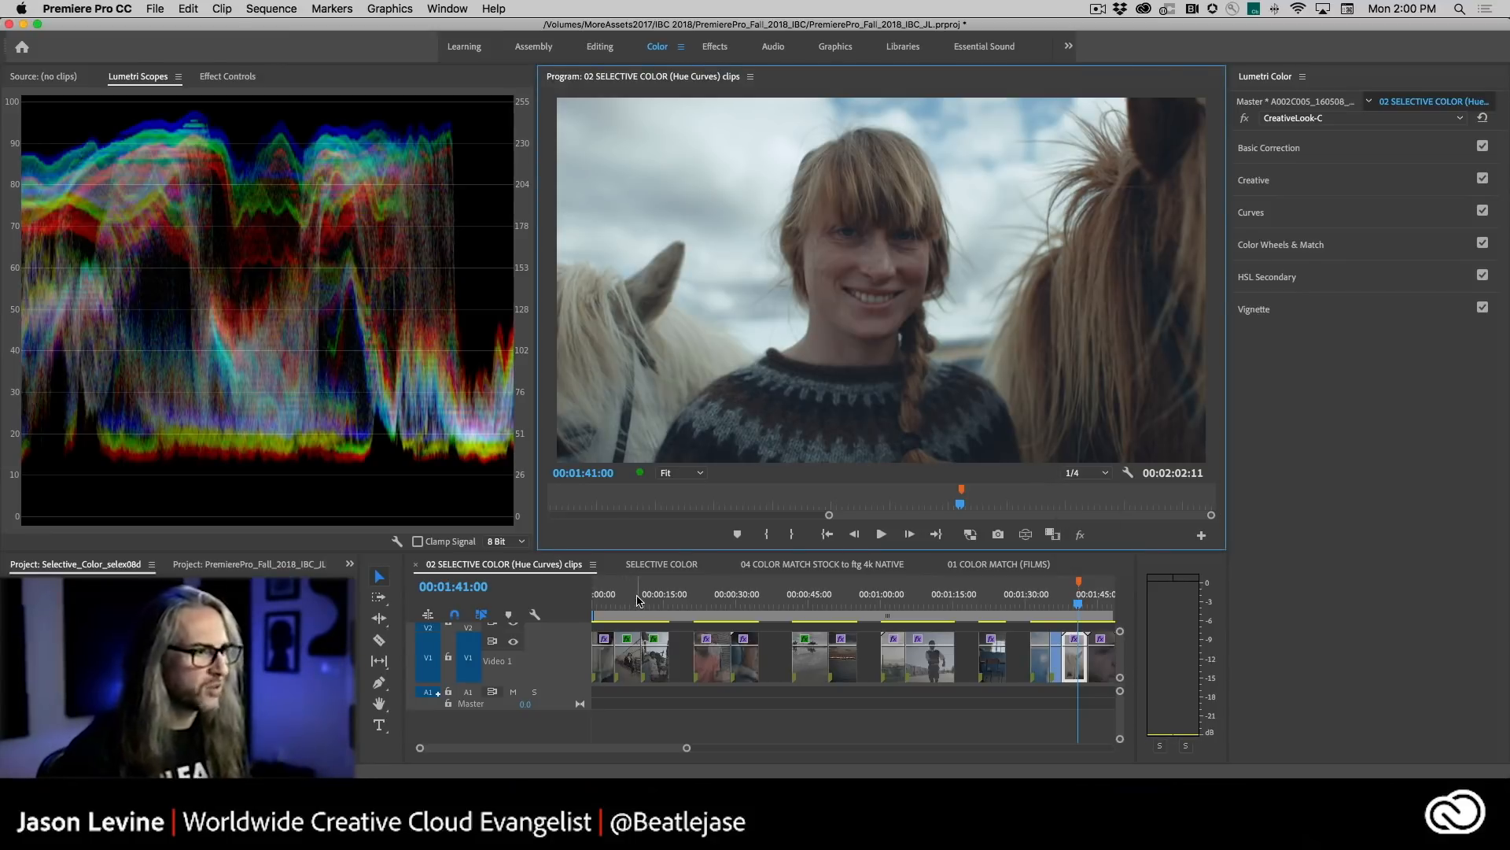
# - Expand the Curves section of the Lumetri Color controls and switch to the SELECTIVE COLOR sequence
pyautogui.click(1354, 183)
pyautogui.click(1350, 189)
pyautogui.click(1360, 219)
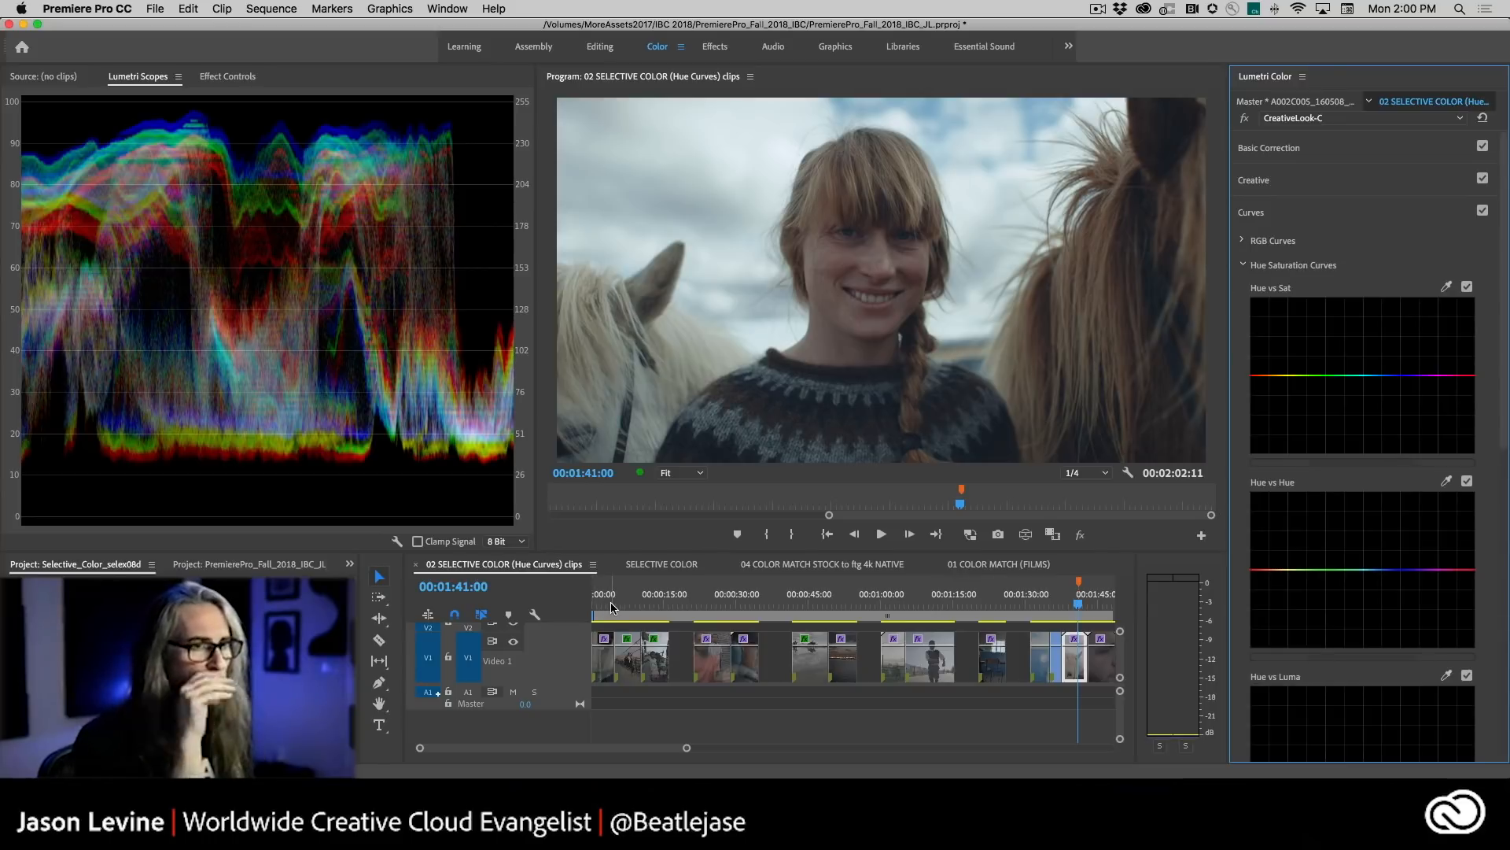
pyautogui.click(682, 565)
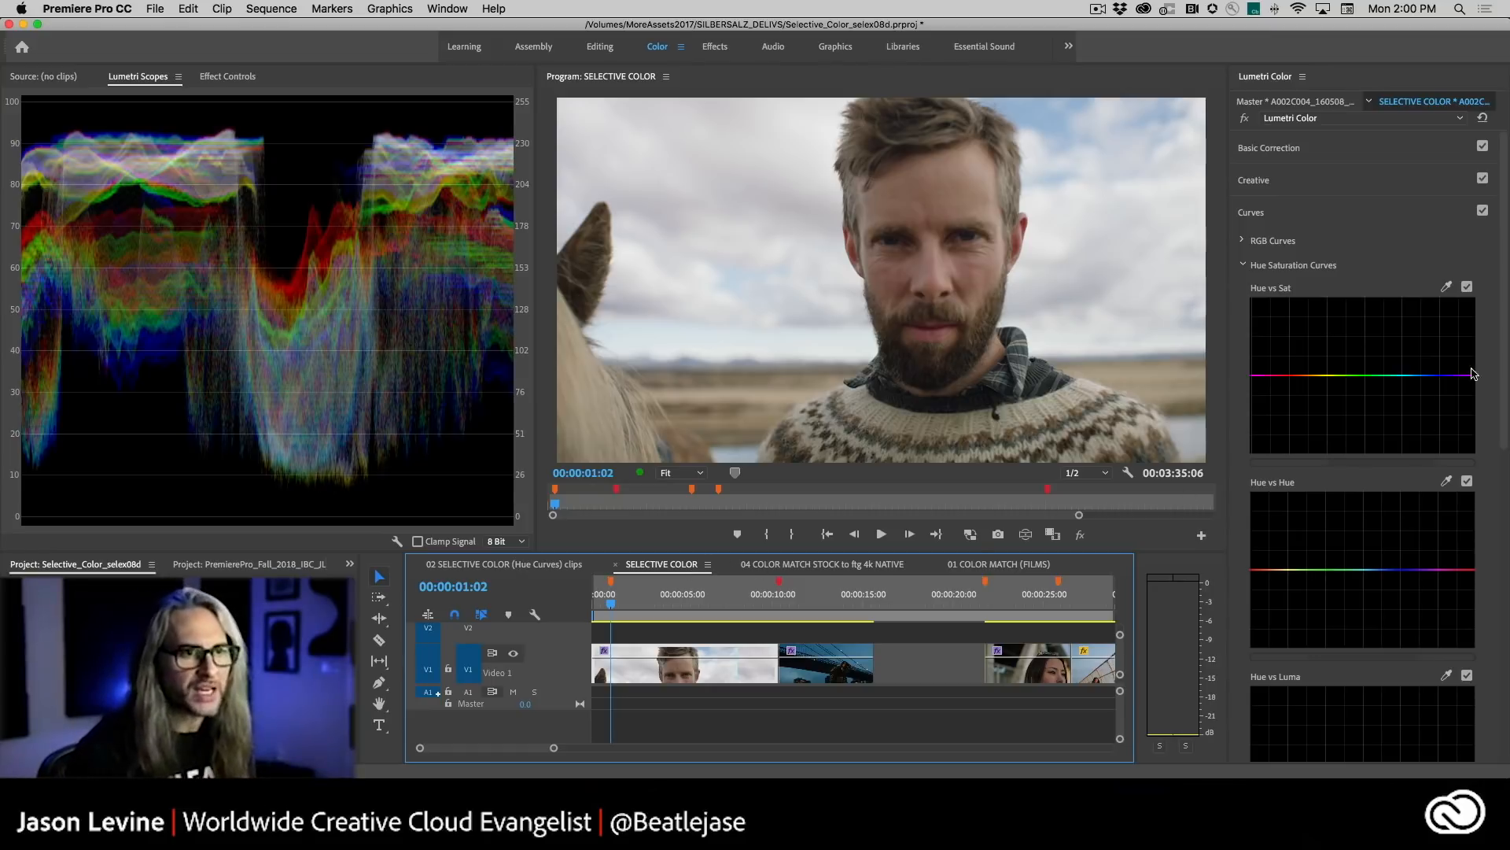
# - Examine the Hue Saturation Curves and the RGB Curves available for the bearded man's clip
pyautogui.moveTo(1504, 364); pyautogui.dragTo(1504, 424)
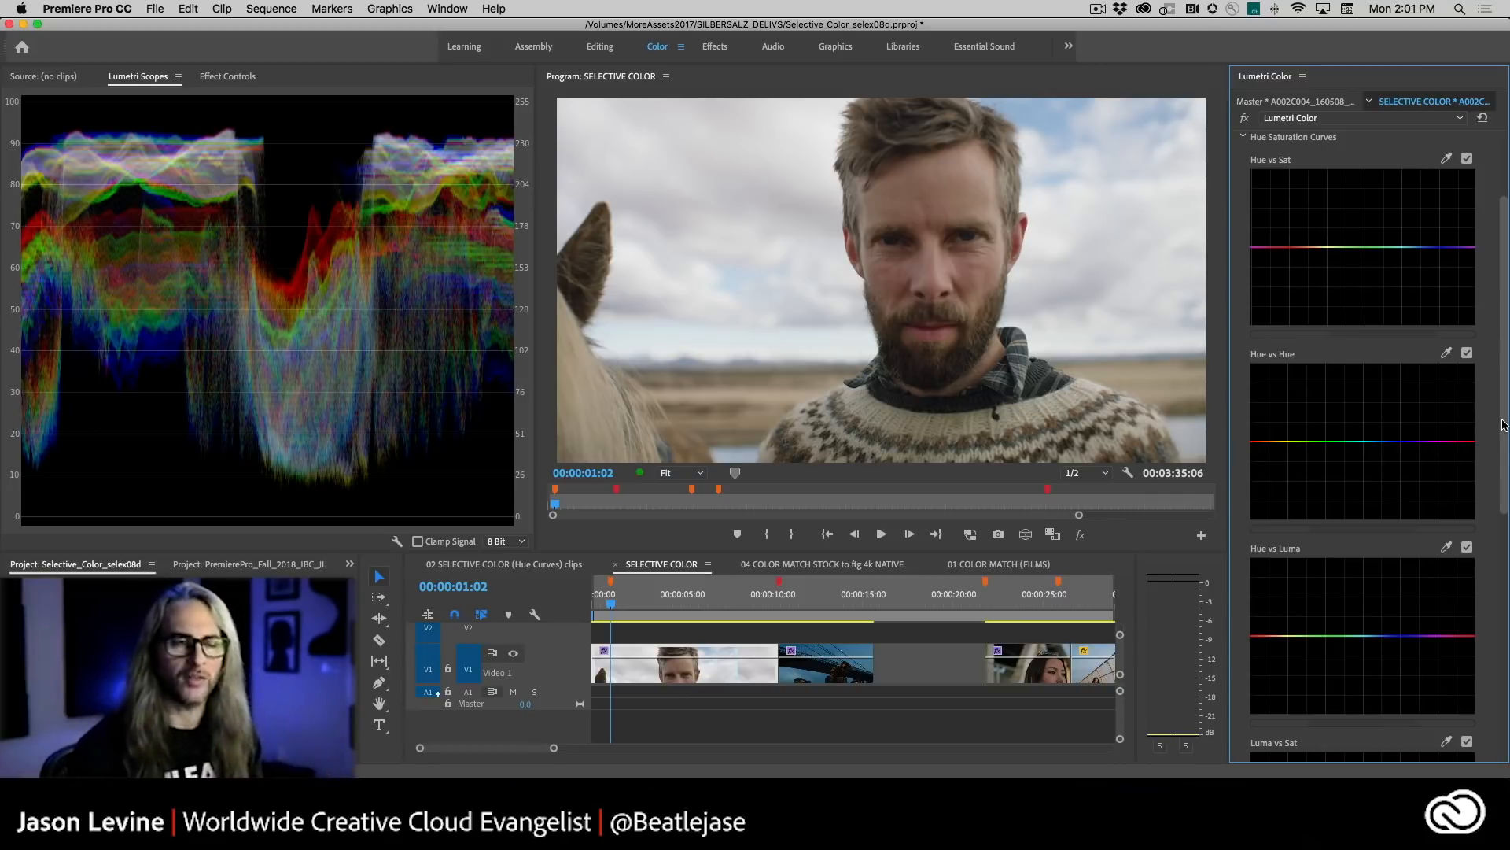
pyautogui.scroll(3, 1504, 422)
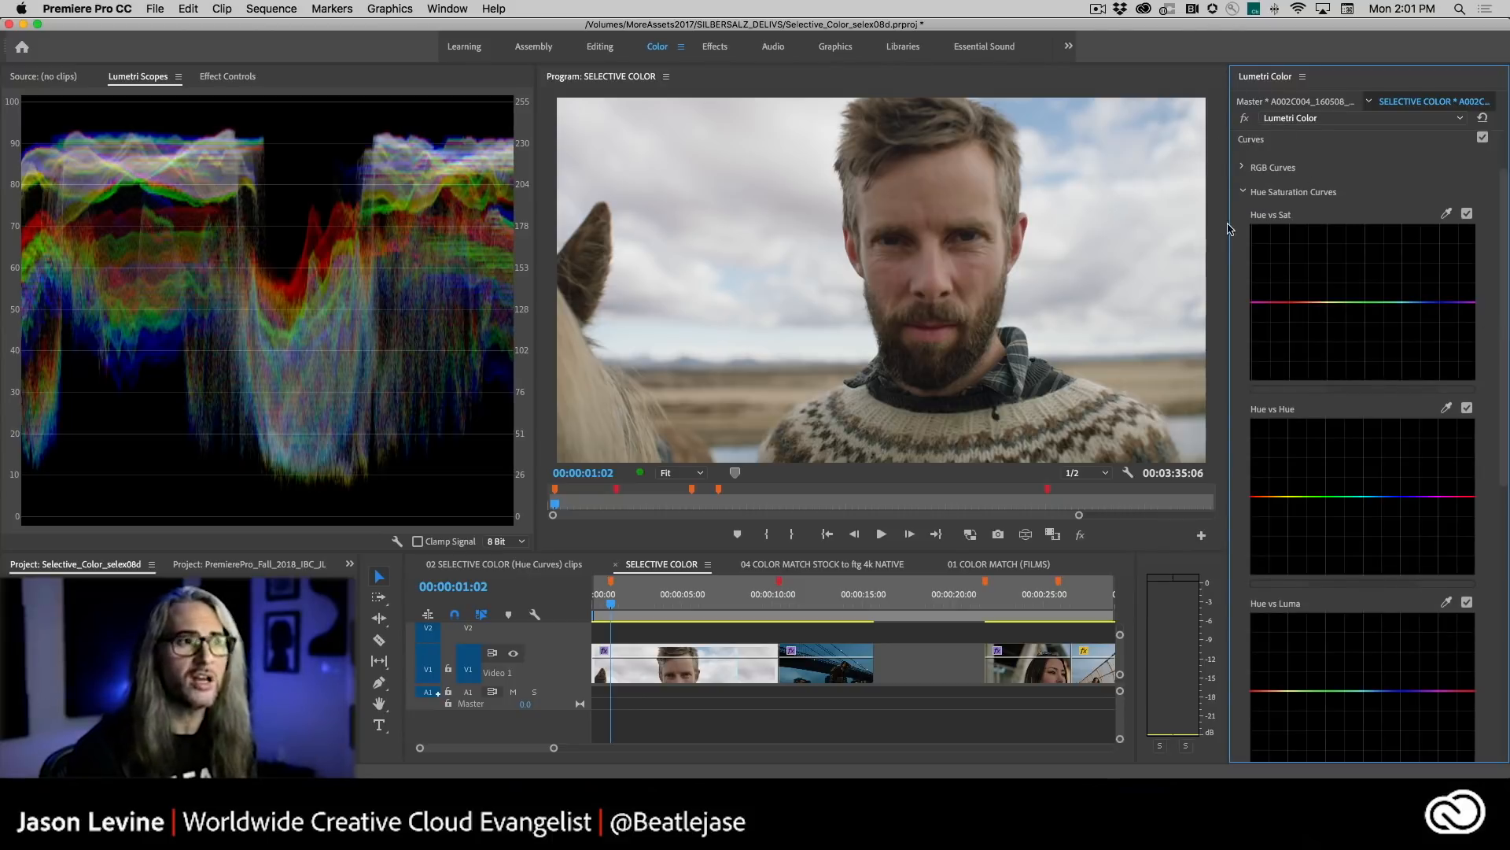
pyautogui.click(1243, 166)
pyautogui.click(1243, 166)
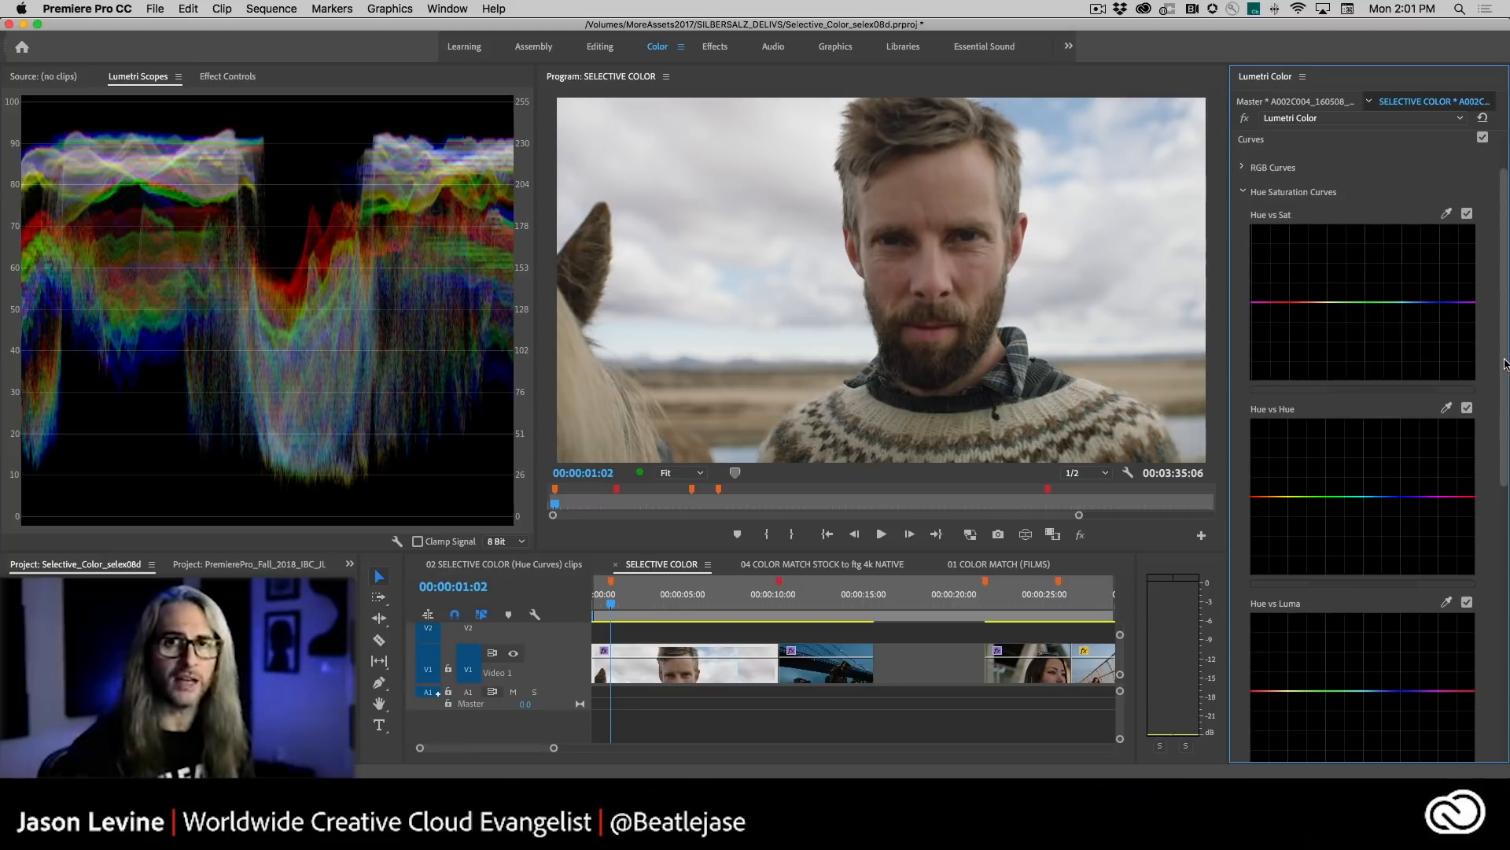
pyautogui.moveTo(1504, 363)
pyautogui.mouseDown()
pyautogui.moveTo(1504, 590)
pyautogui.moveTo(1507, 384)
pyautogui.mouseUp()
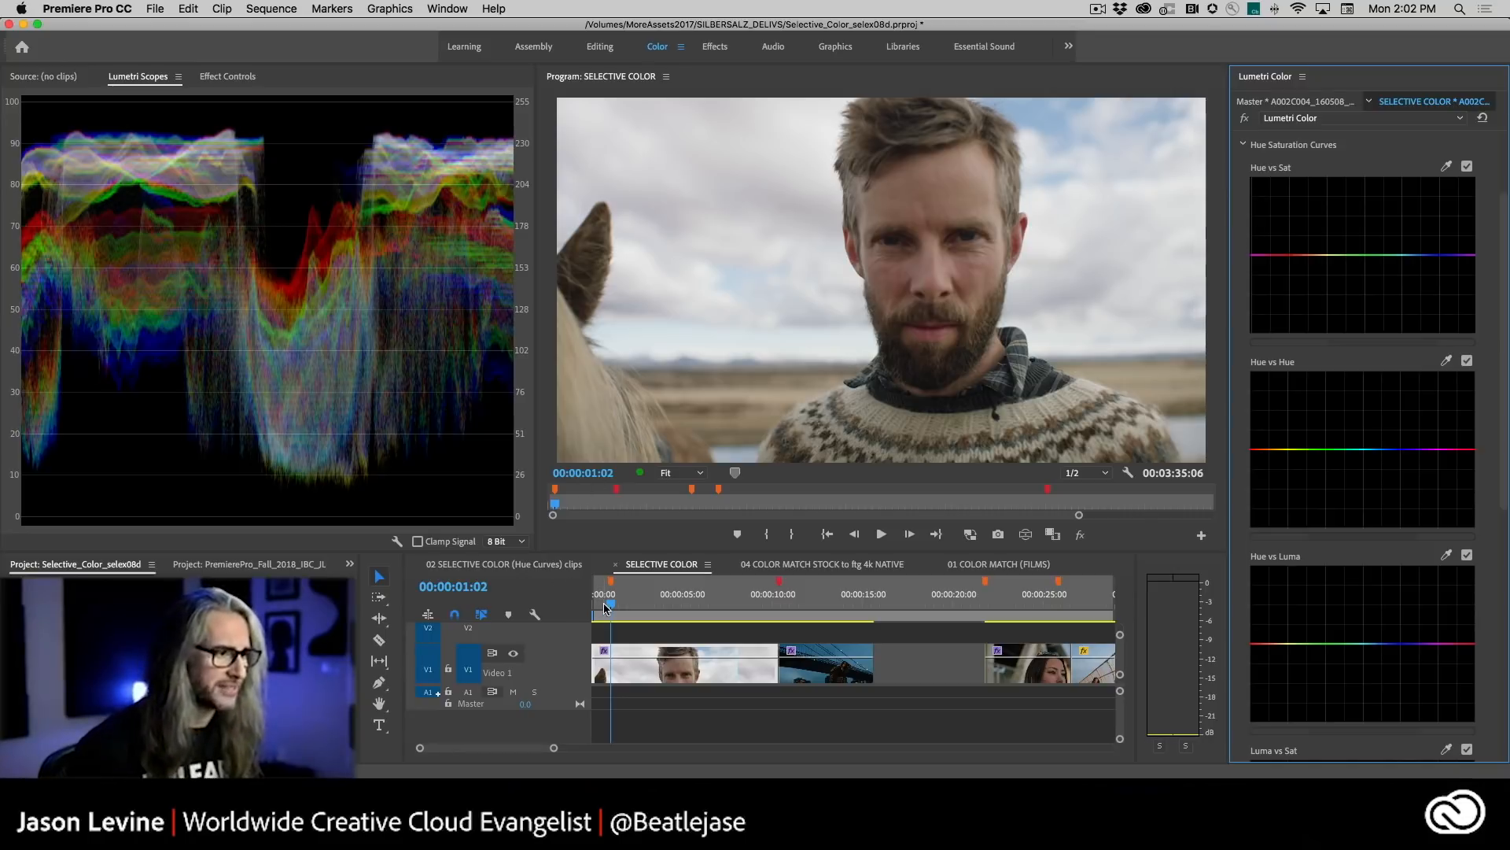
# - Play to 00:00:02:17, sample the man's facial skin for the Hue vs Sat curve, and slightly raise the red centre point
pyautogui.press('space')
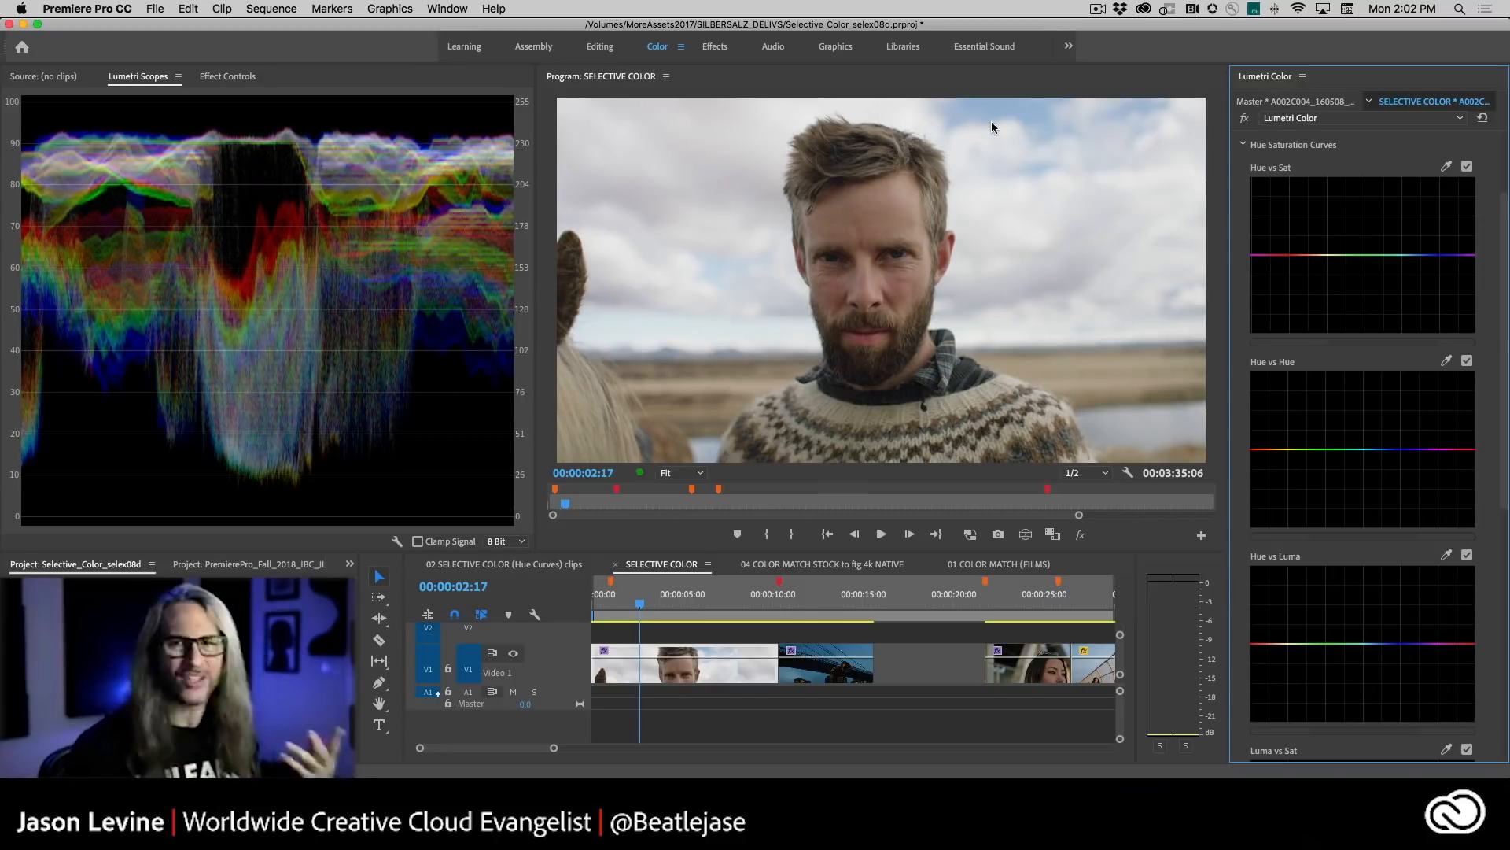
pyautogui.click(1448, 167)
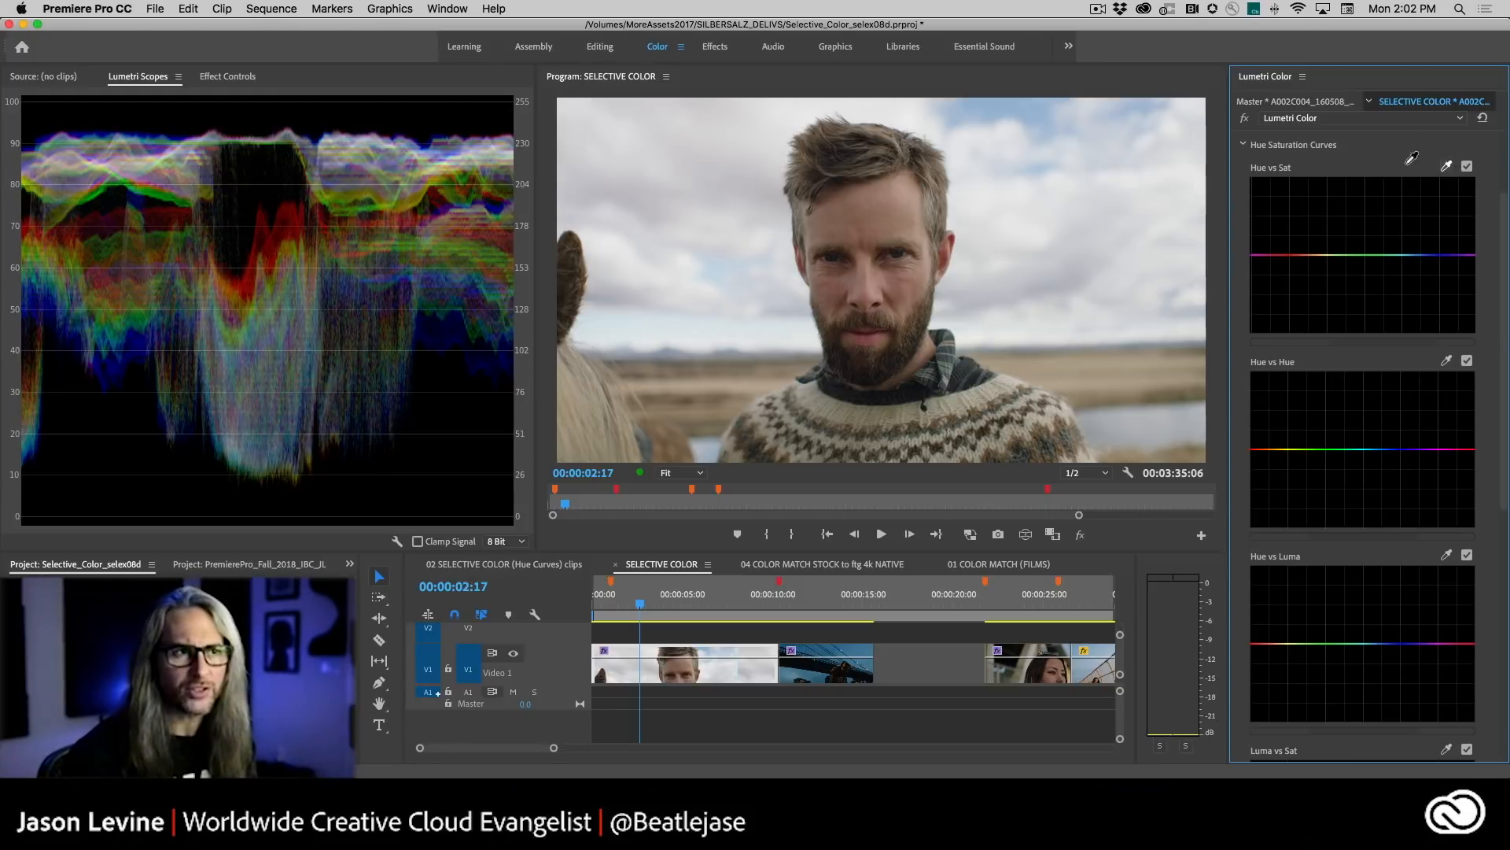
pyautogui.click(905, 284)
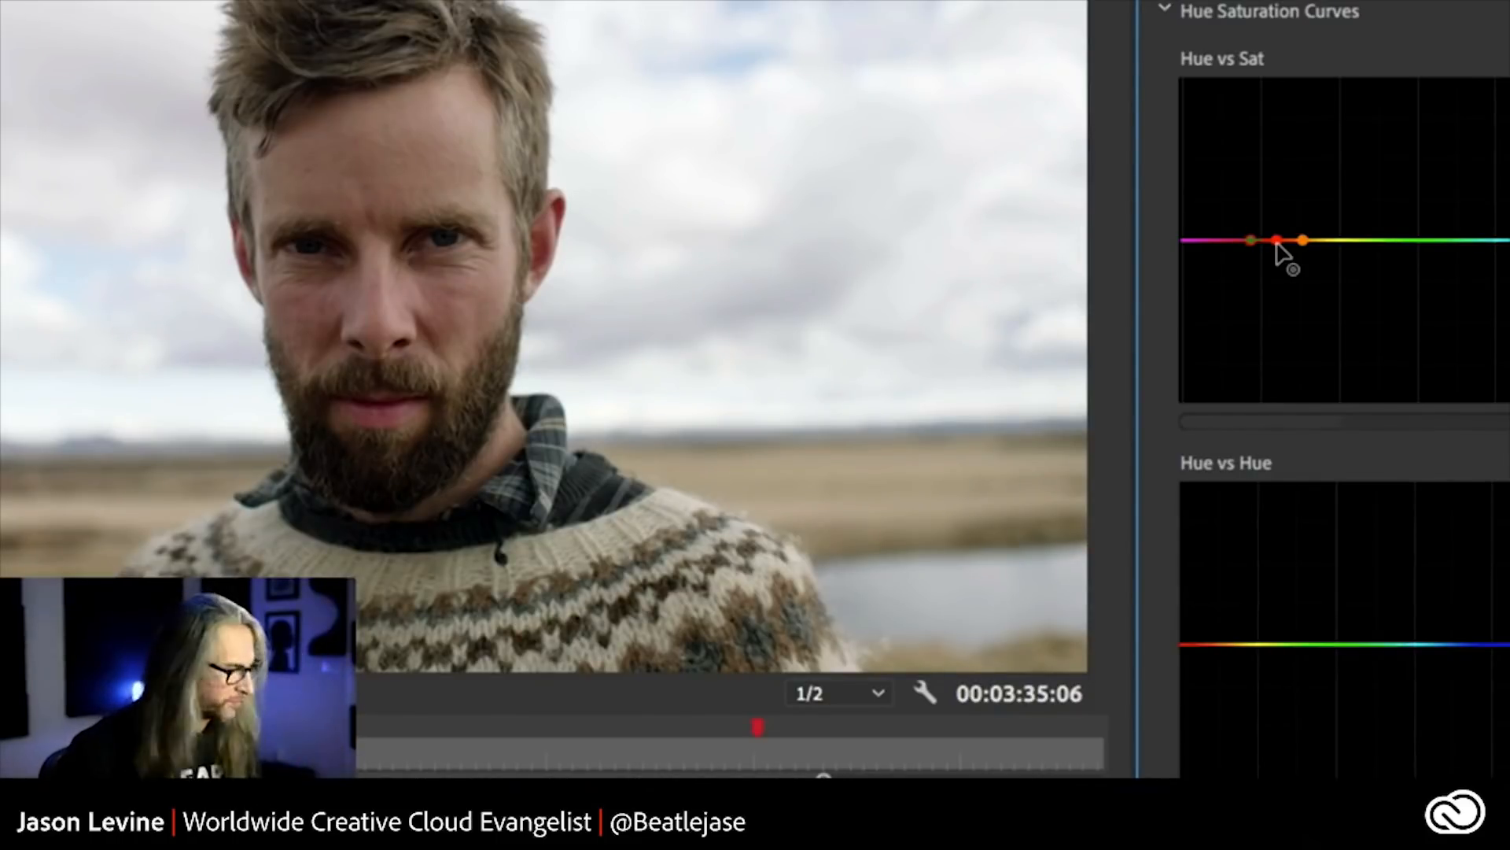
pyautogui.click(1276, 239)
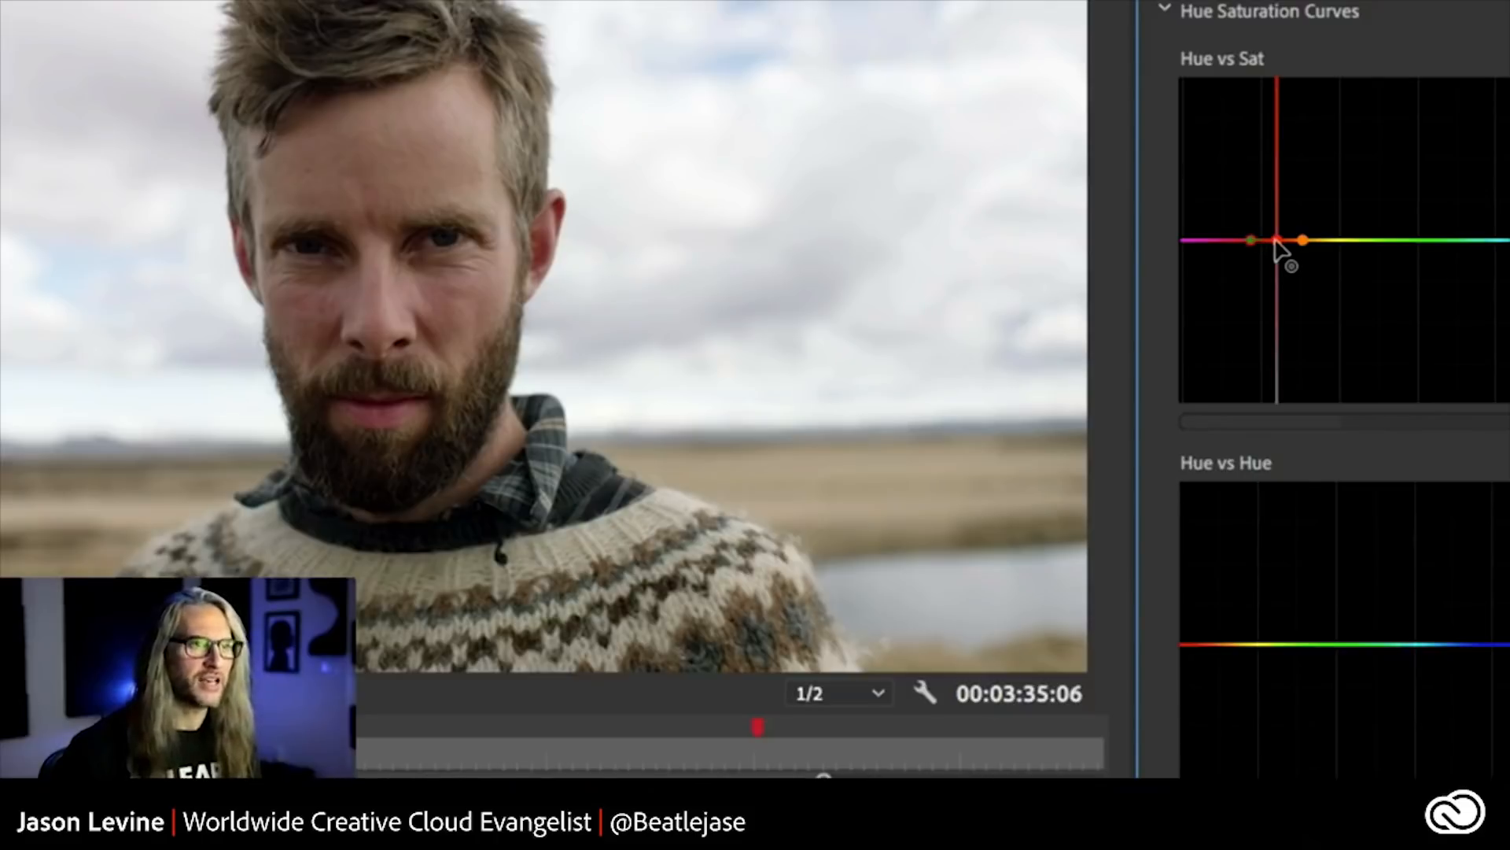
pyautogui.moveTo(1277, 242); pyautogui.dragTo(1279, 199)
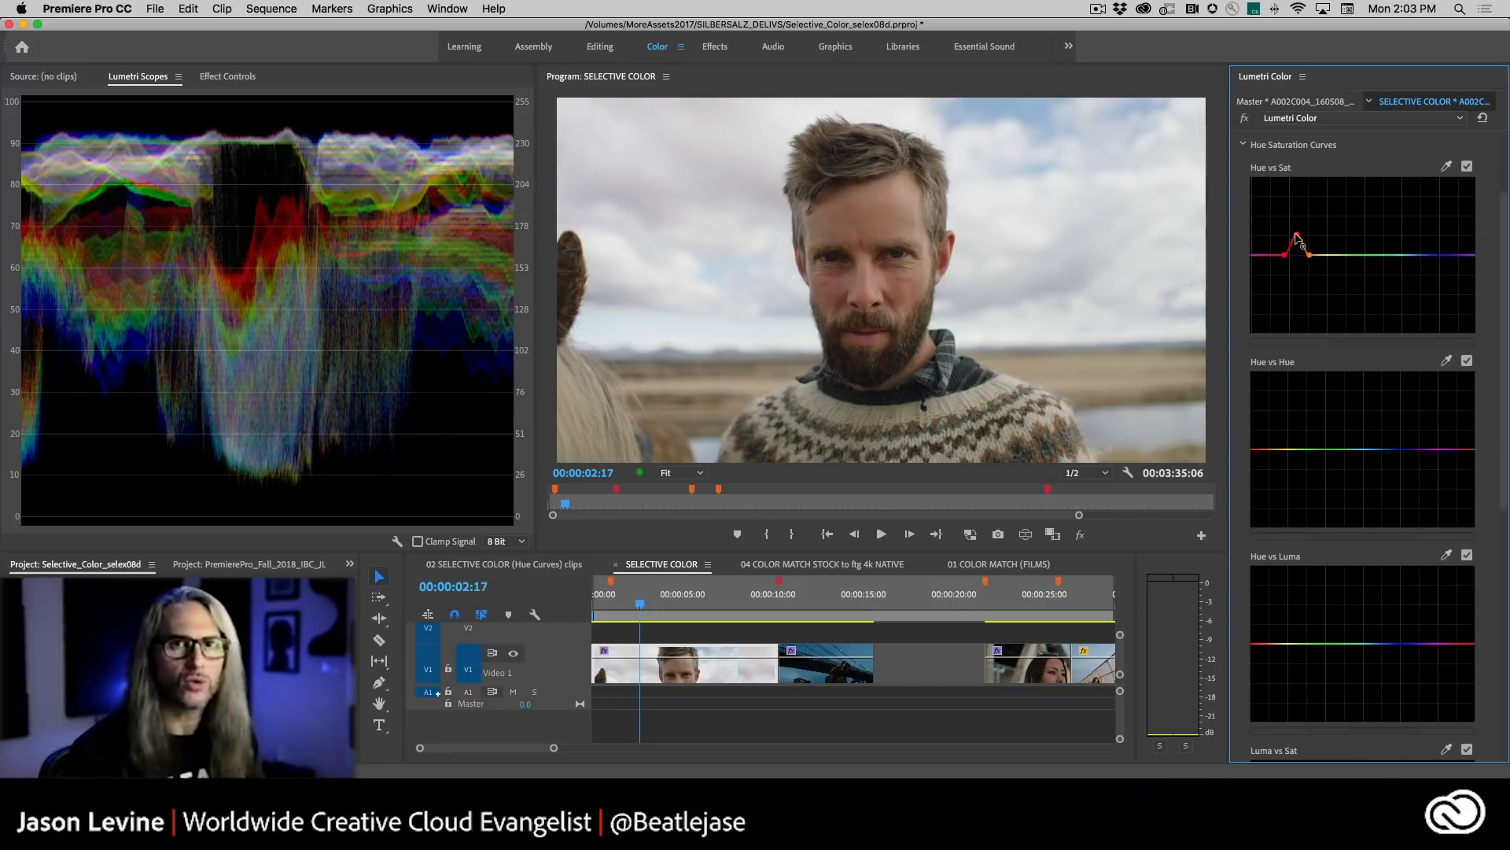
# - Sample the blue sky for the Hue vs Sat curve, raise its centre point strongly, and play the clip to review
pyautogui.click(1447, 168)
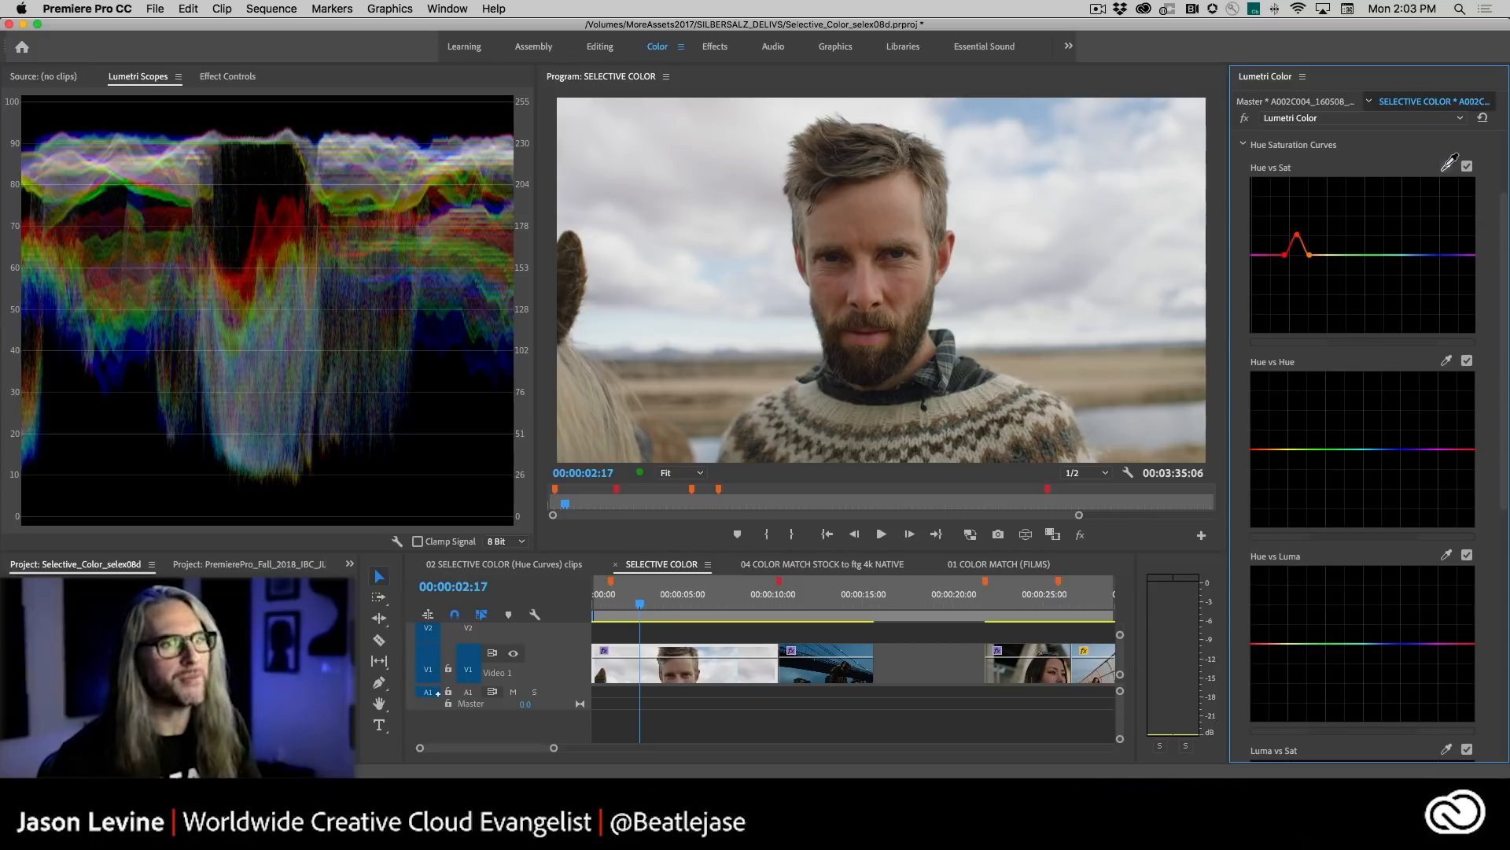
pyautogui.click(982, 109)
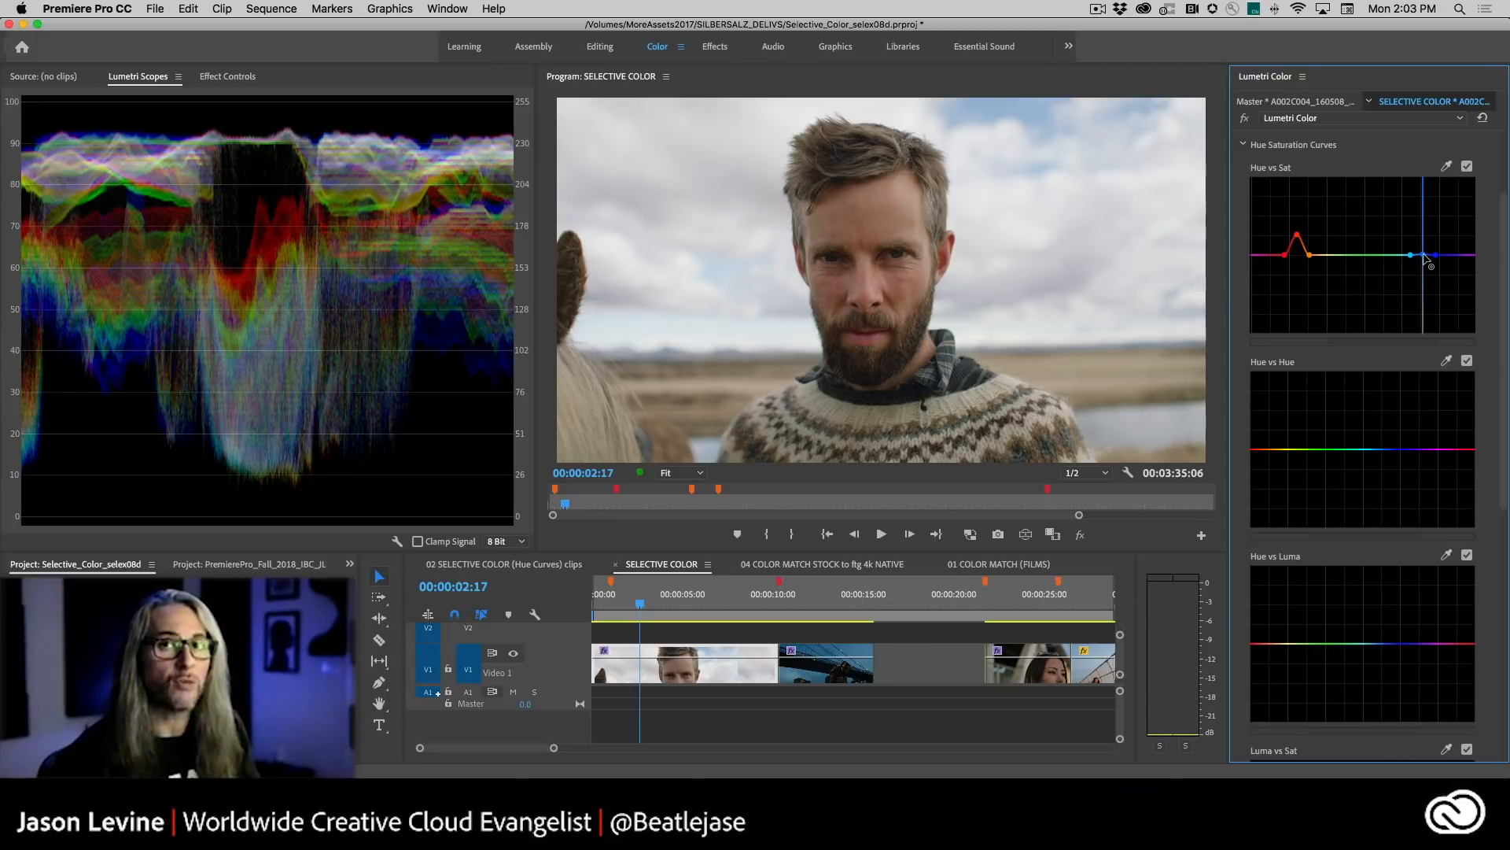
pyautogui.moveTo(1426, 260); pyautogui.dragTo(1423, 202)
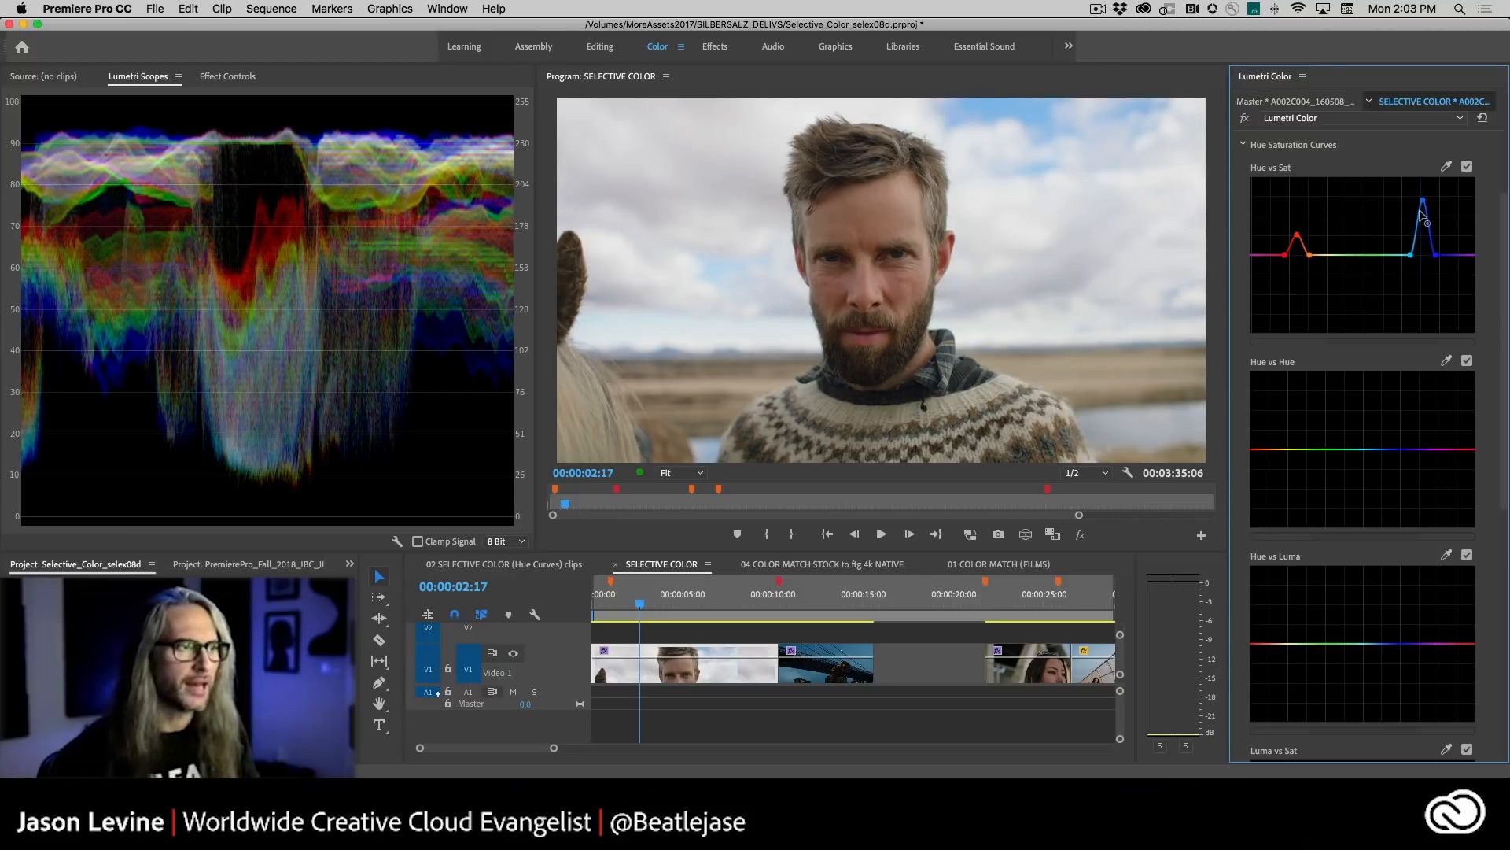
pyautogui.press('space')
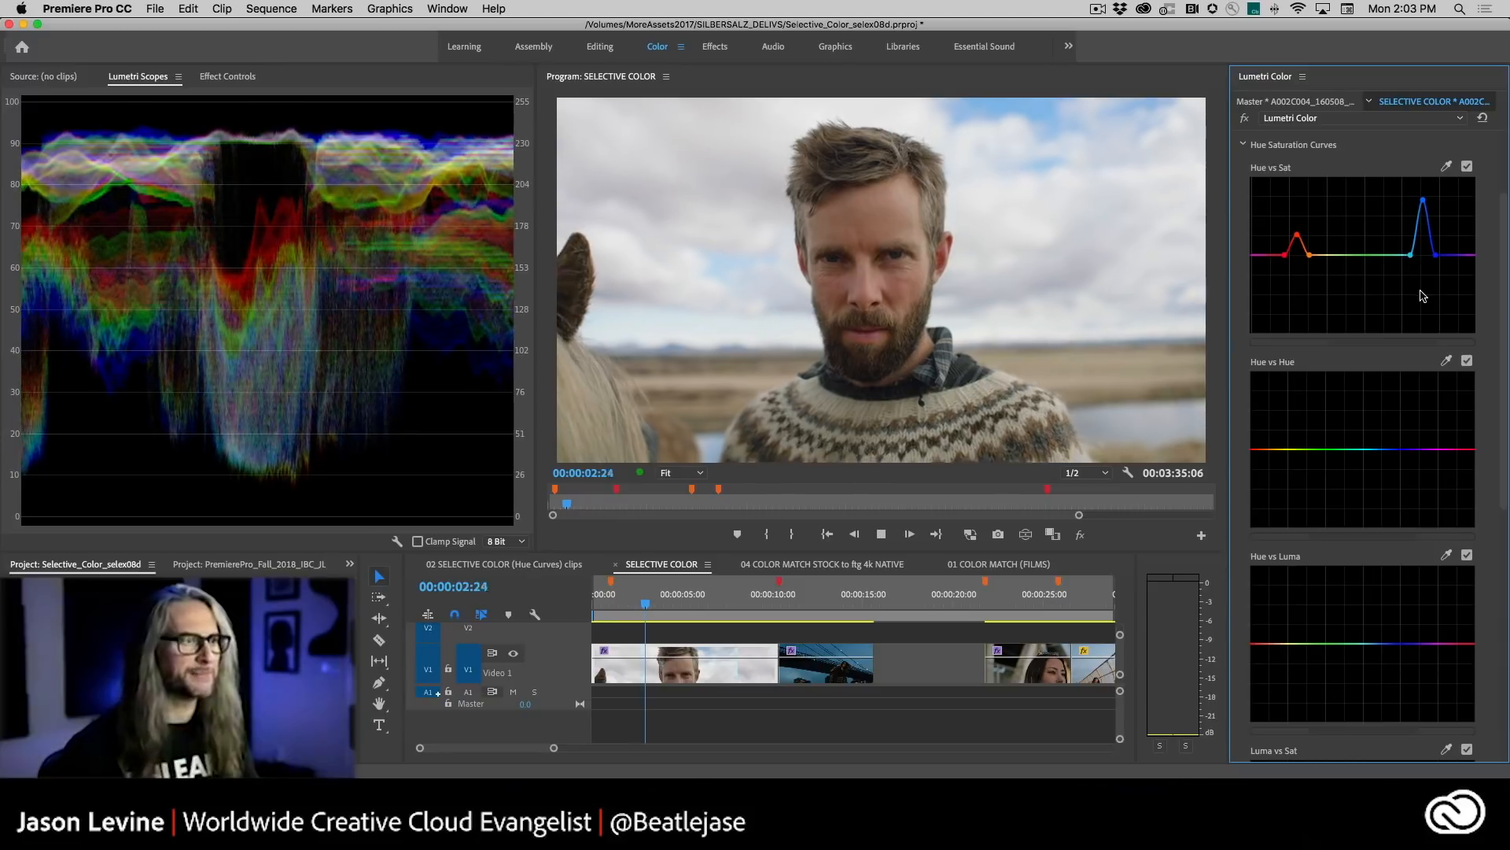
pyautogui.press('j')
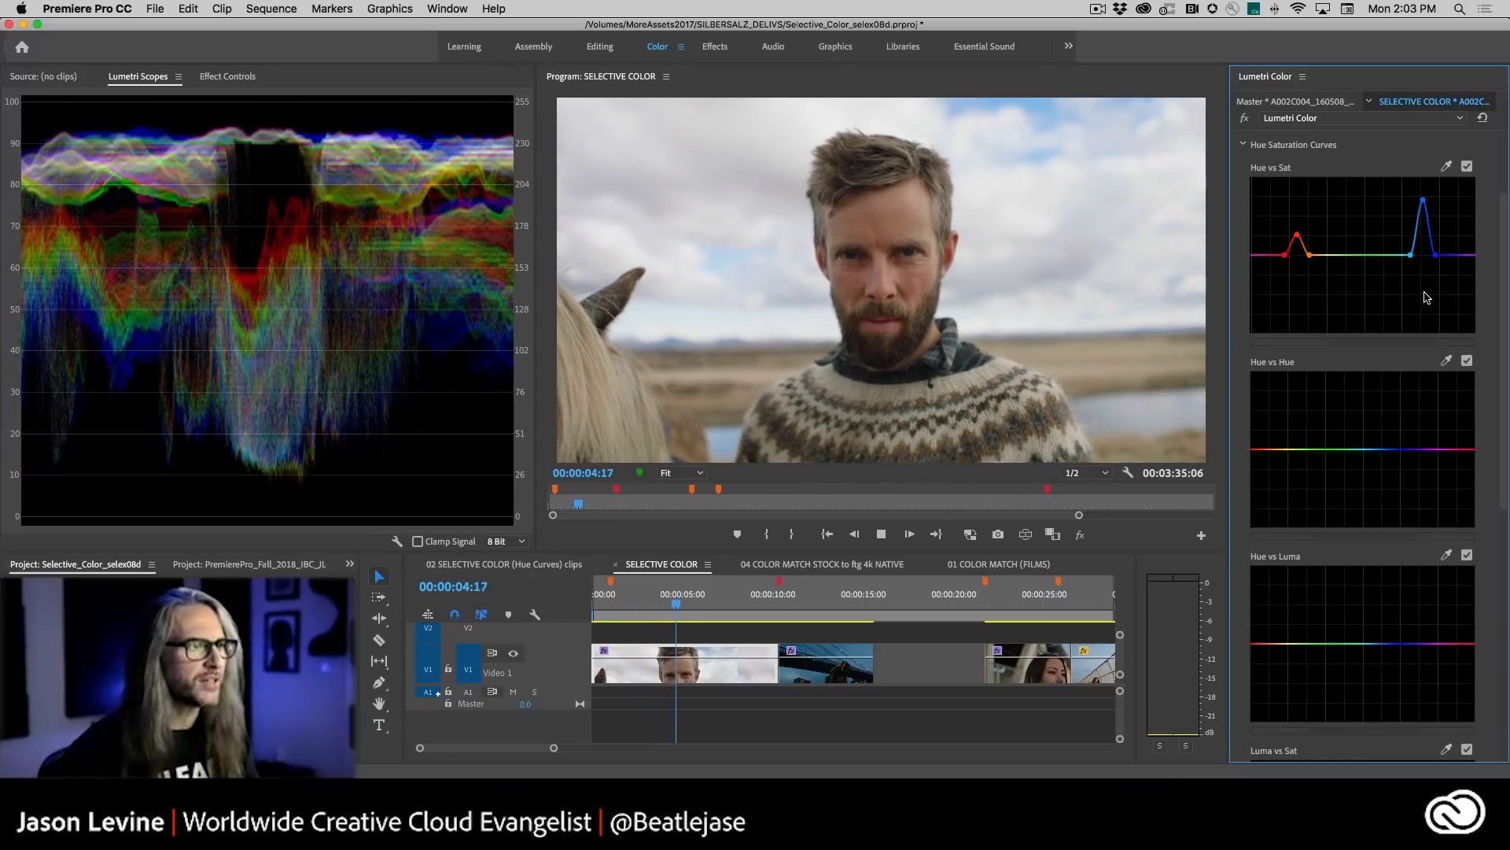
# - Stop playback and shift the Hue vs Sat curve's visible hue range to examine the red point across the graph edges
pyautogui.press('k')
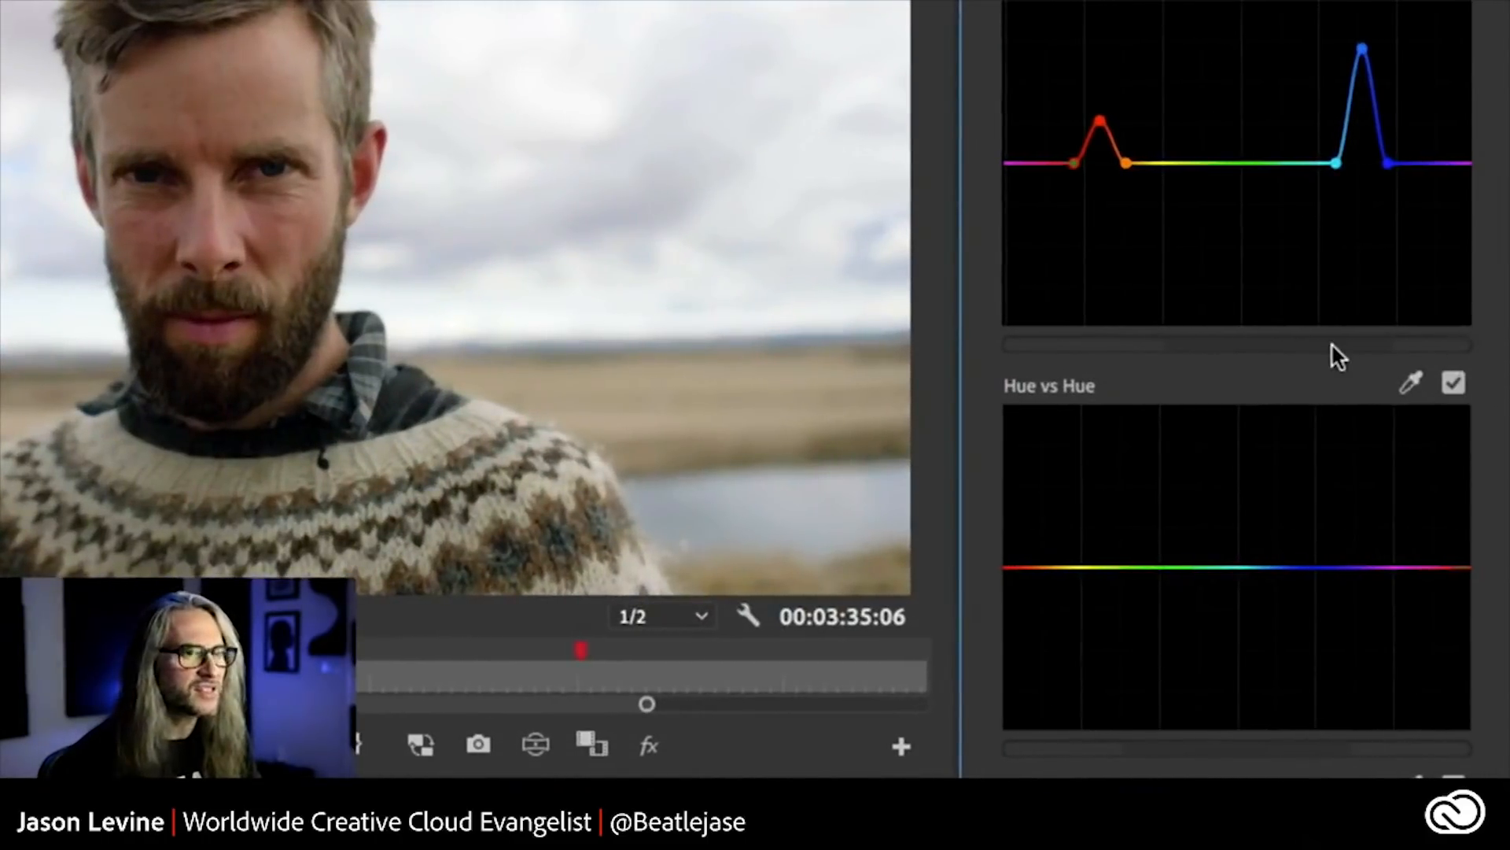
pyautogui.moveTo(1331, 343); pyautogui.dragTo(1187, 344)
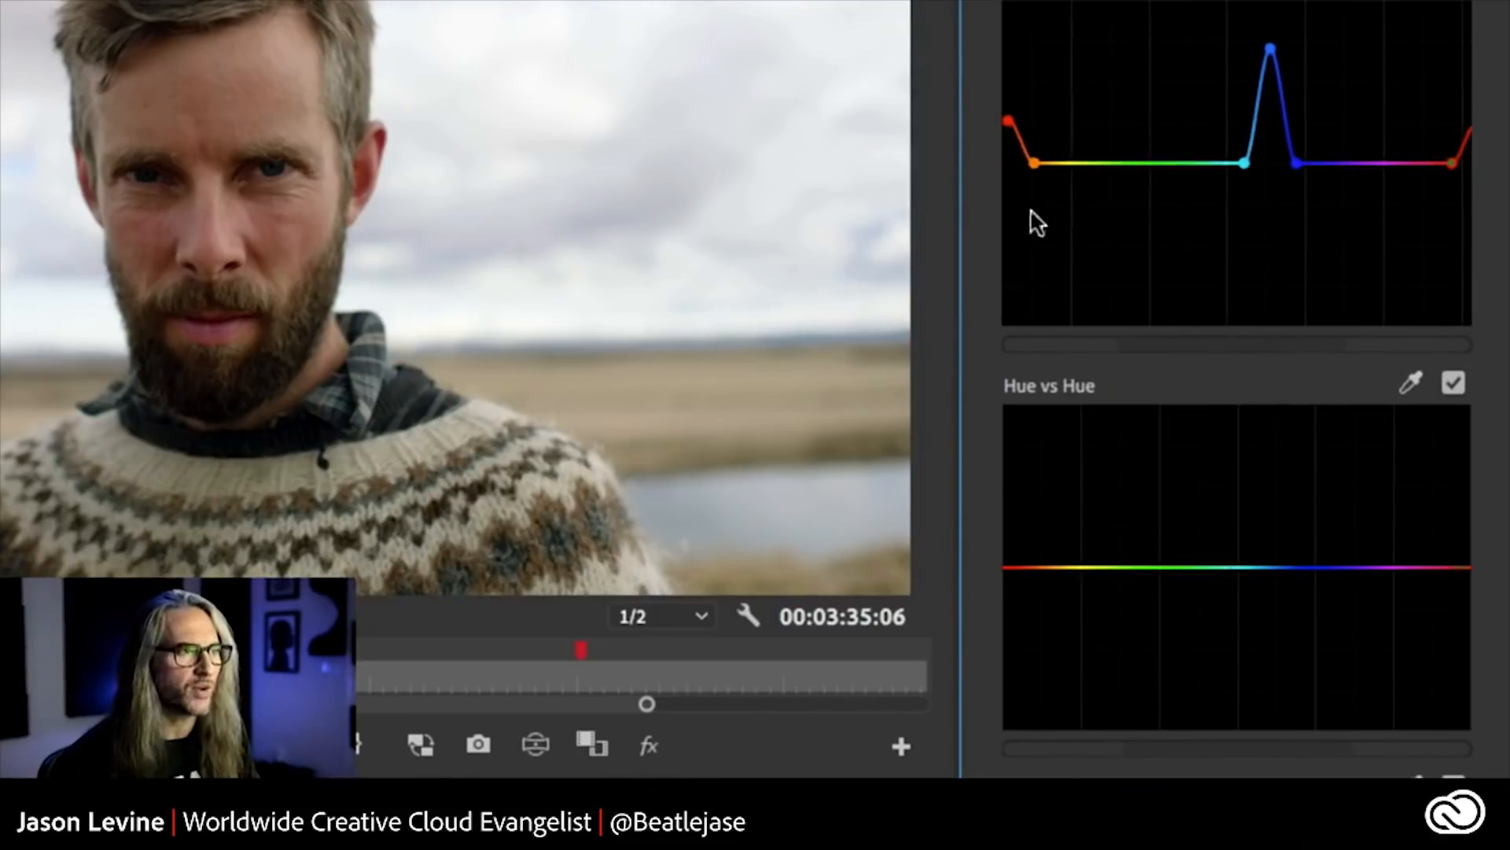
pyautogui.moveTo(1000, 122)
pyautogui.mouseDown()
pyautogui.moveTo(1025, 126)
pyautogui.moveTo(1005, 121)
pyautogui.mouseUp()
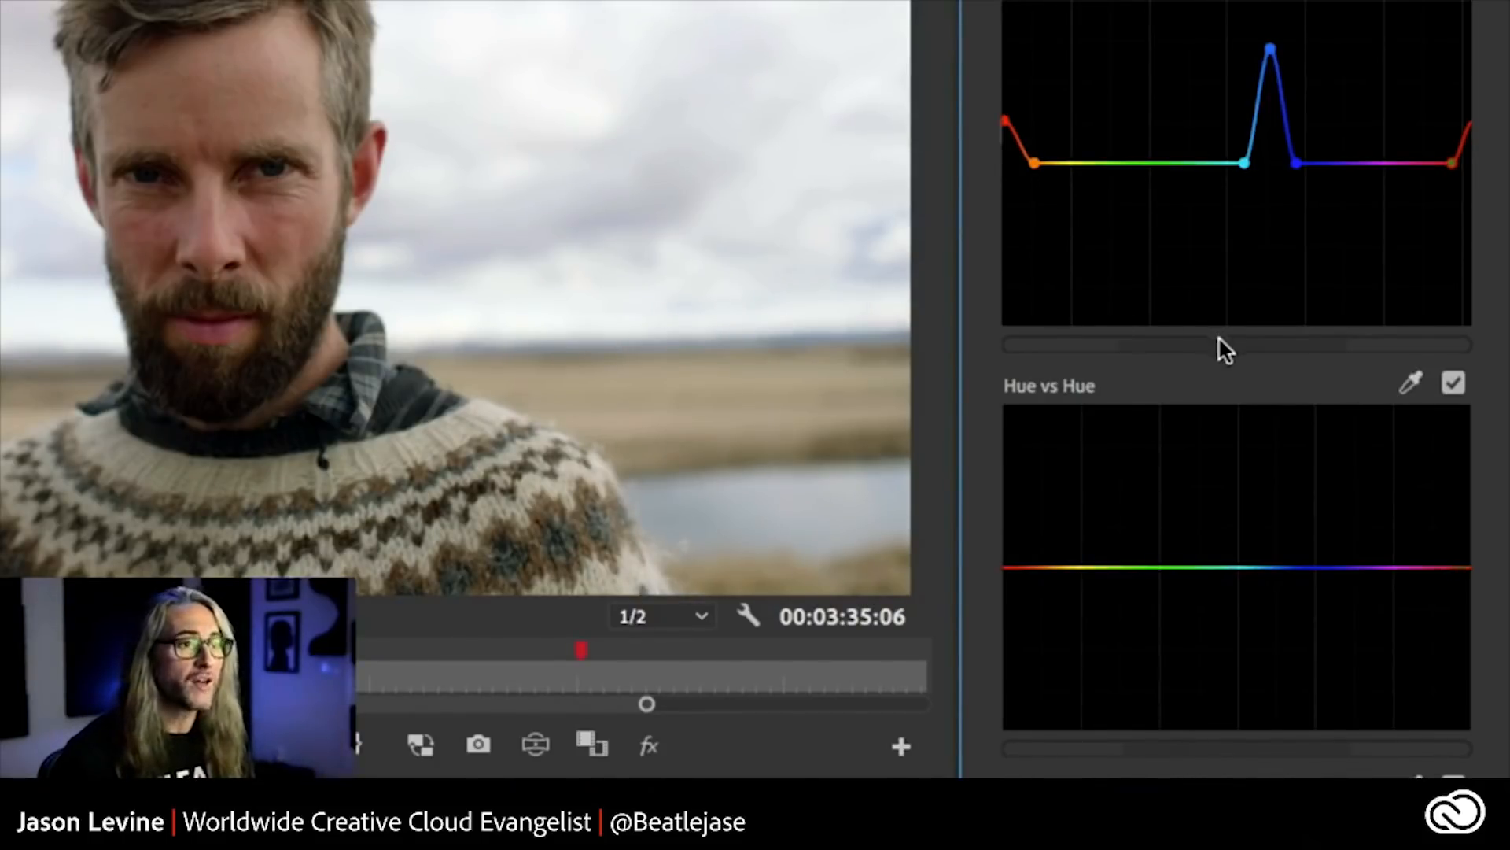
pyautogui.moveTo(1219, 337); pyautogui.dragTo(1297, 326)
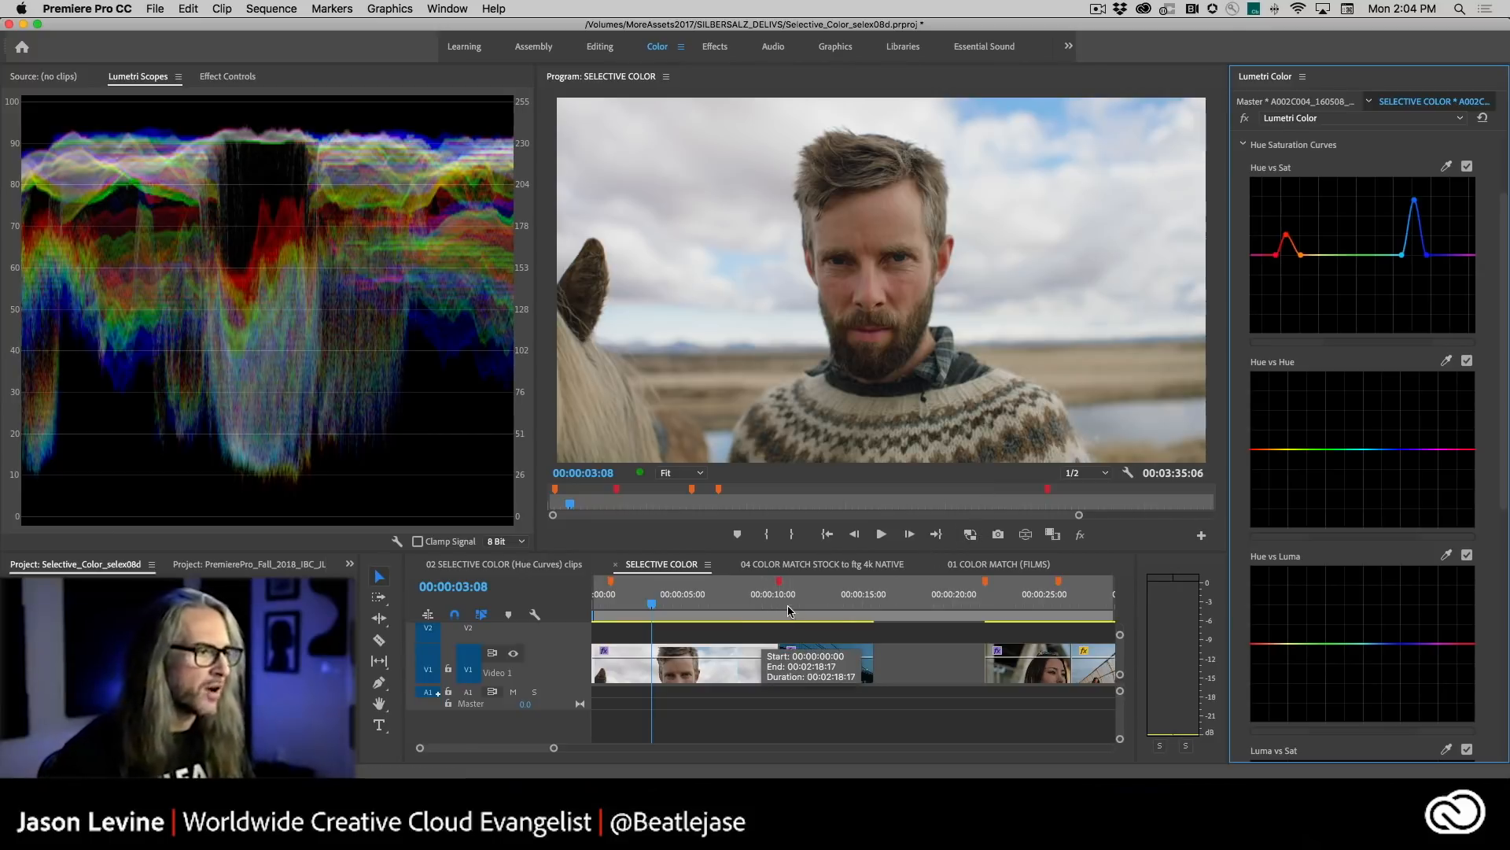
# - Switch to the 02 SELECTIVE COLOR (Hue Curves) clips sequence and play the dancing girls' clip from 00:00:22:05 to 00:00:24:06
pyautogui.click(525, 568)
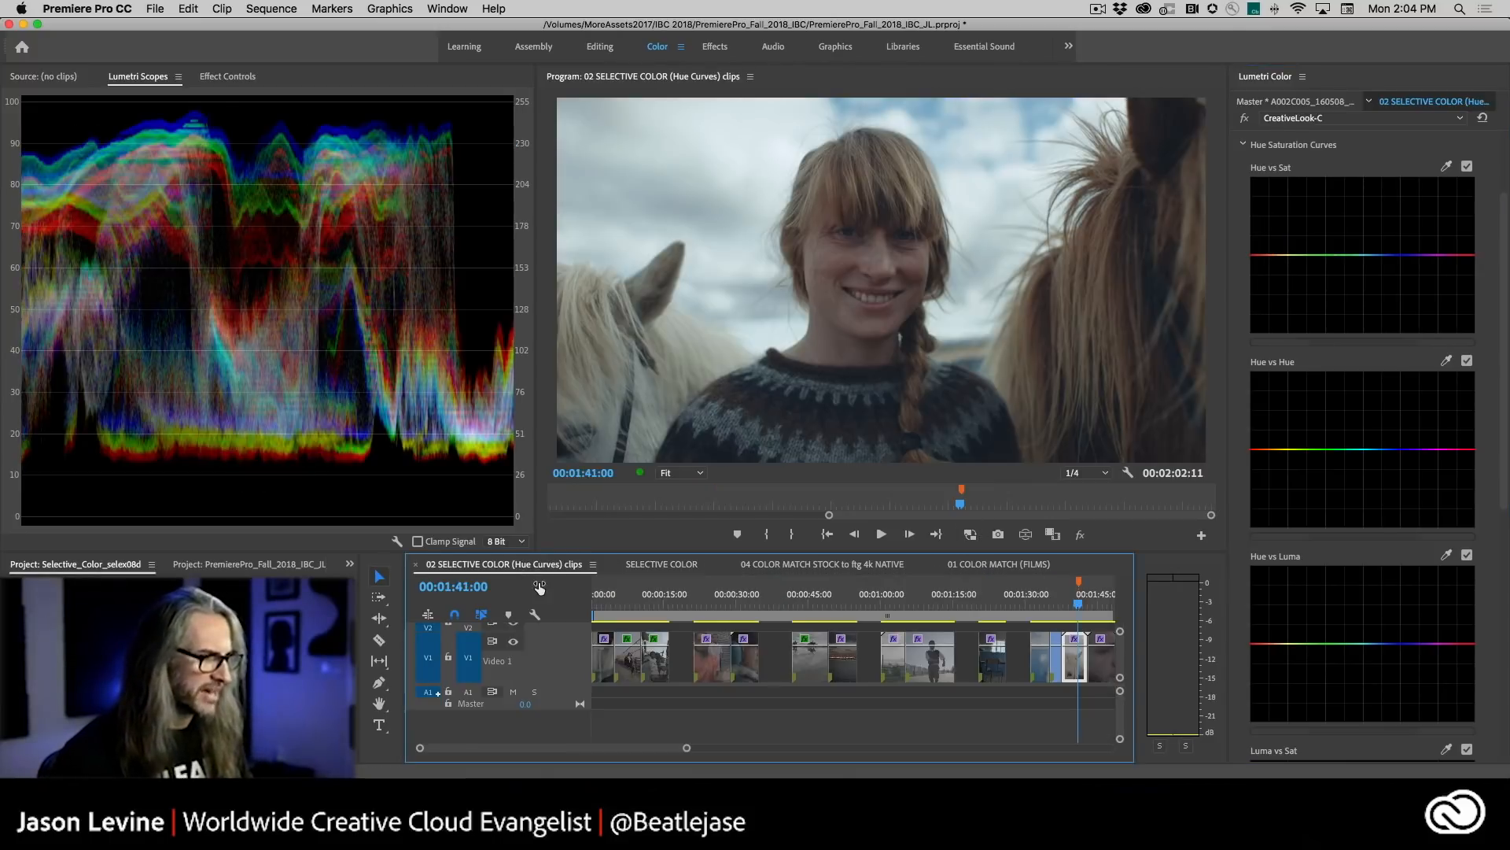
pyautogui.click(698, 602)
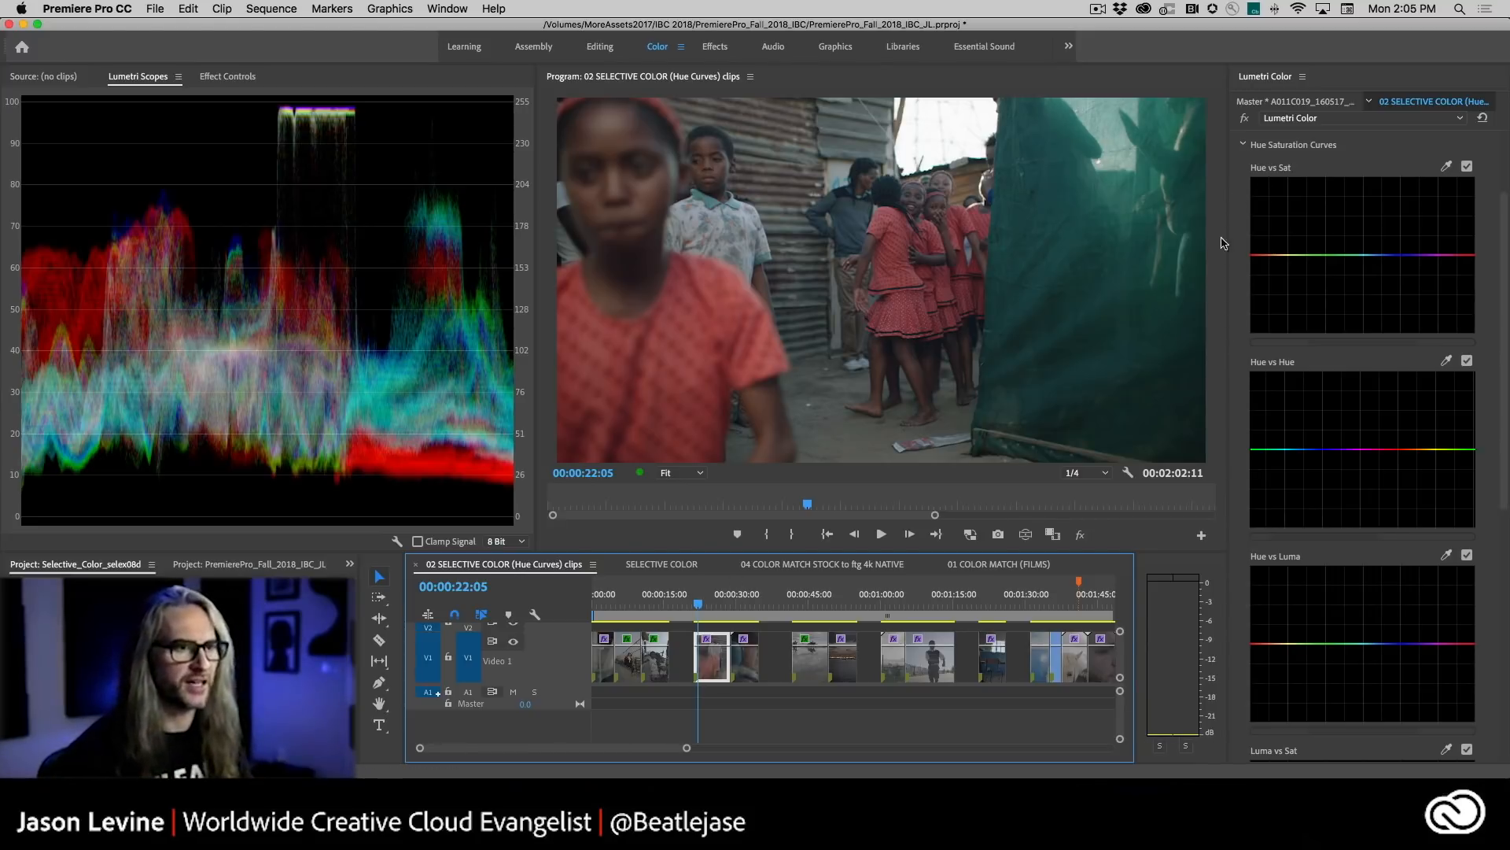
pyautogui.press('space')
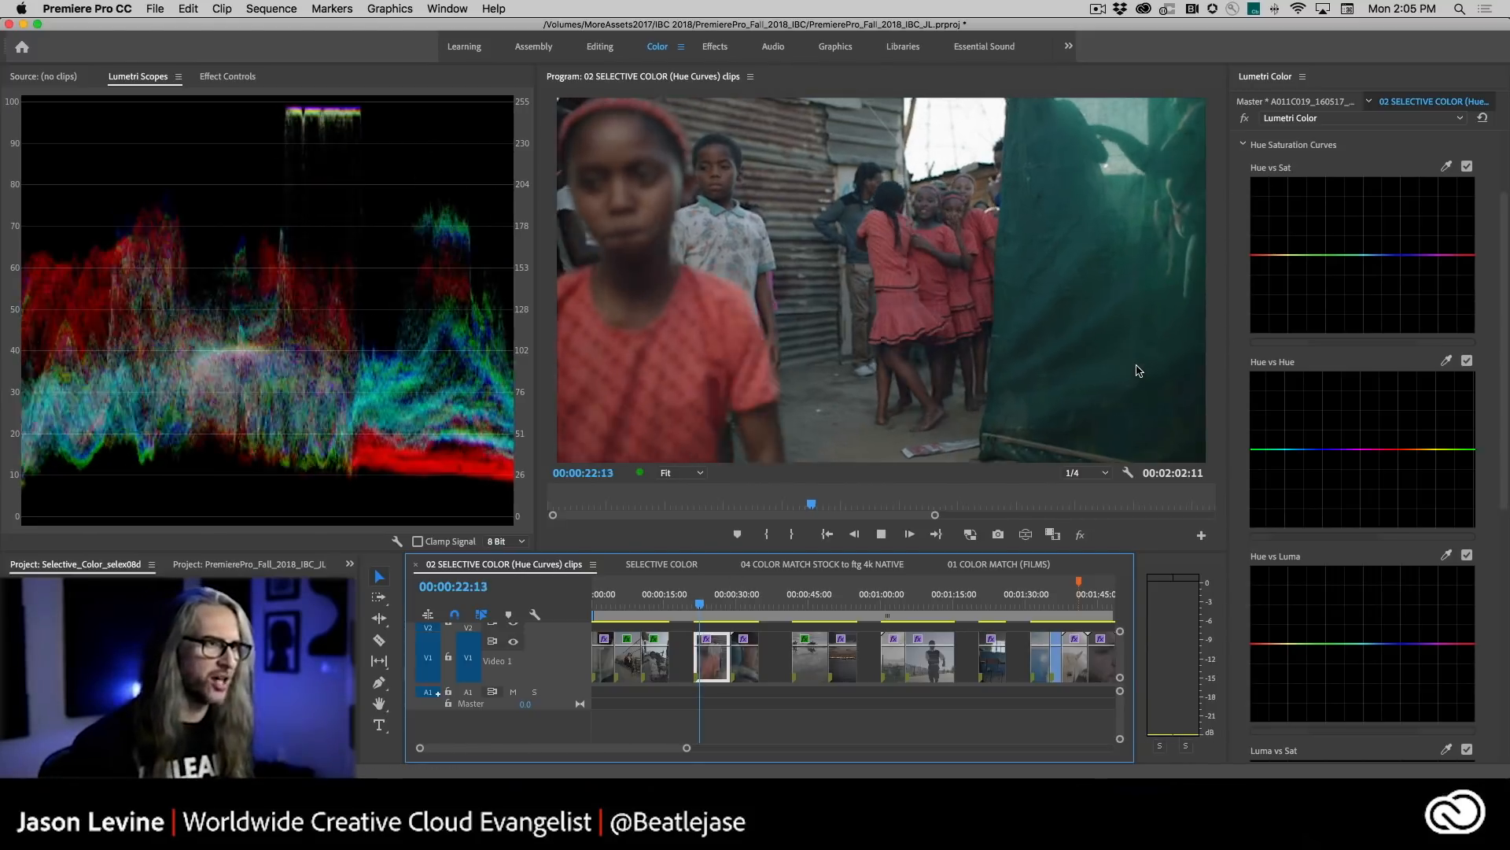
pyautogui.press('space')
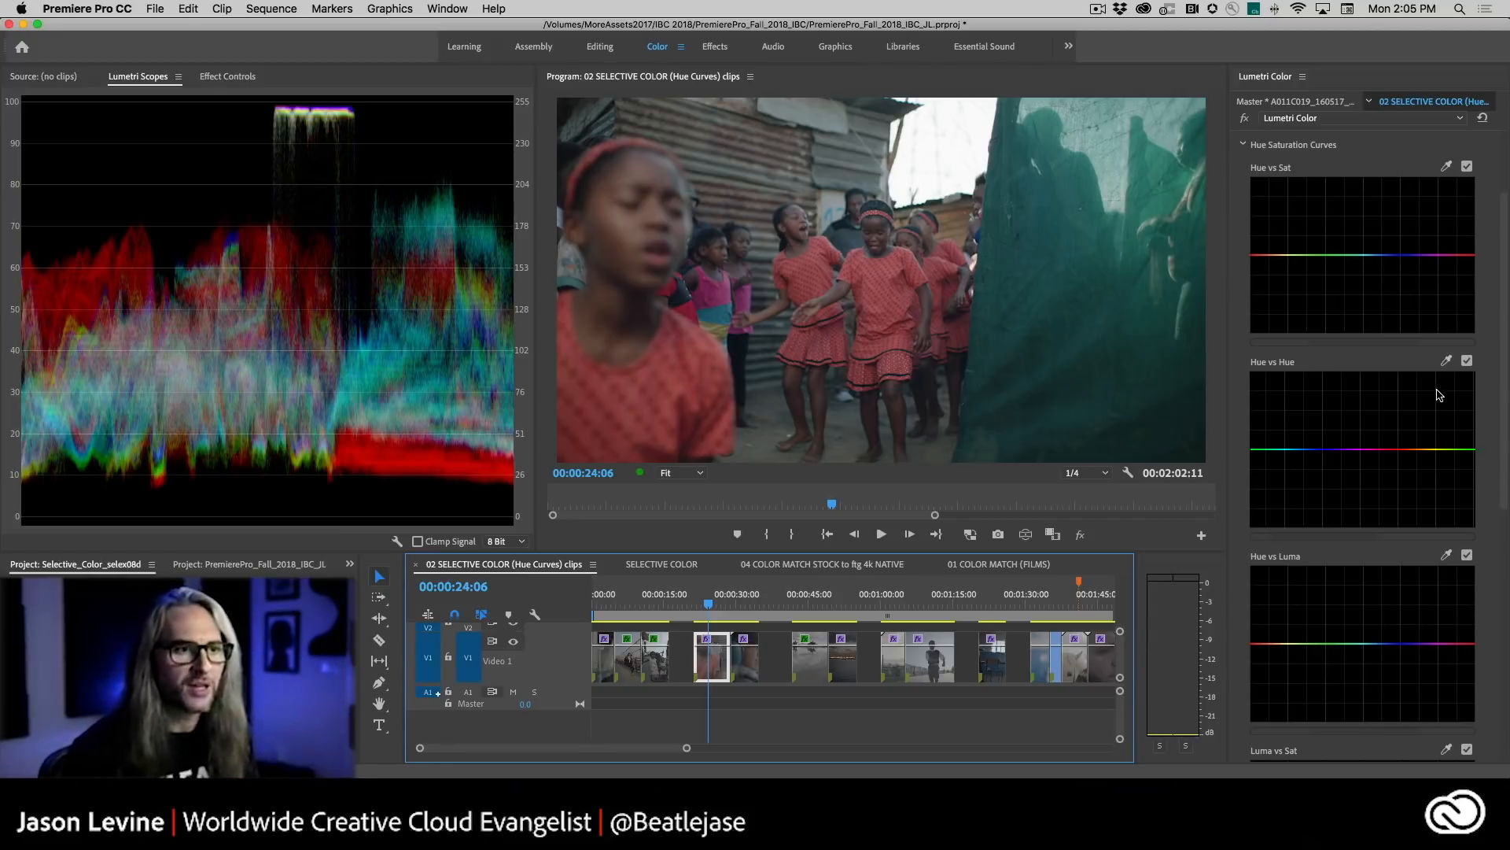
# - Sample a girl's red dress for the Hue vs Hue curve and raise its centre point to turn the dresses pink
pyautogui.click(1446, 364)
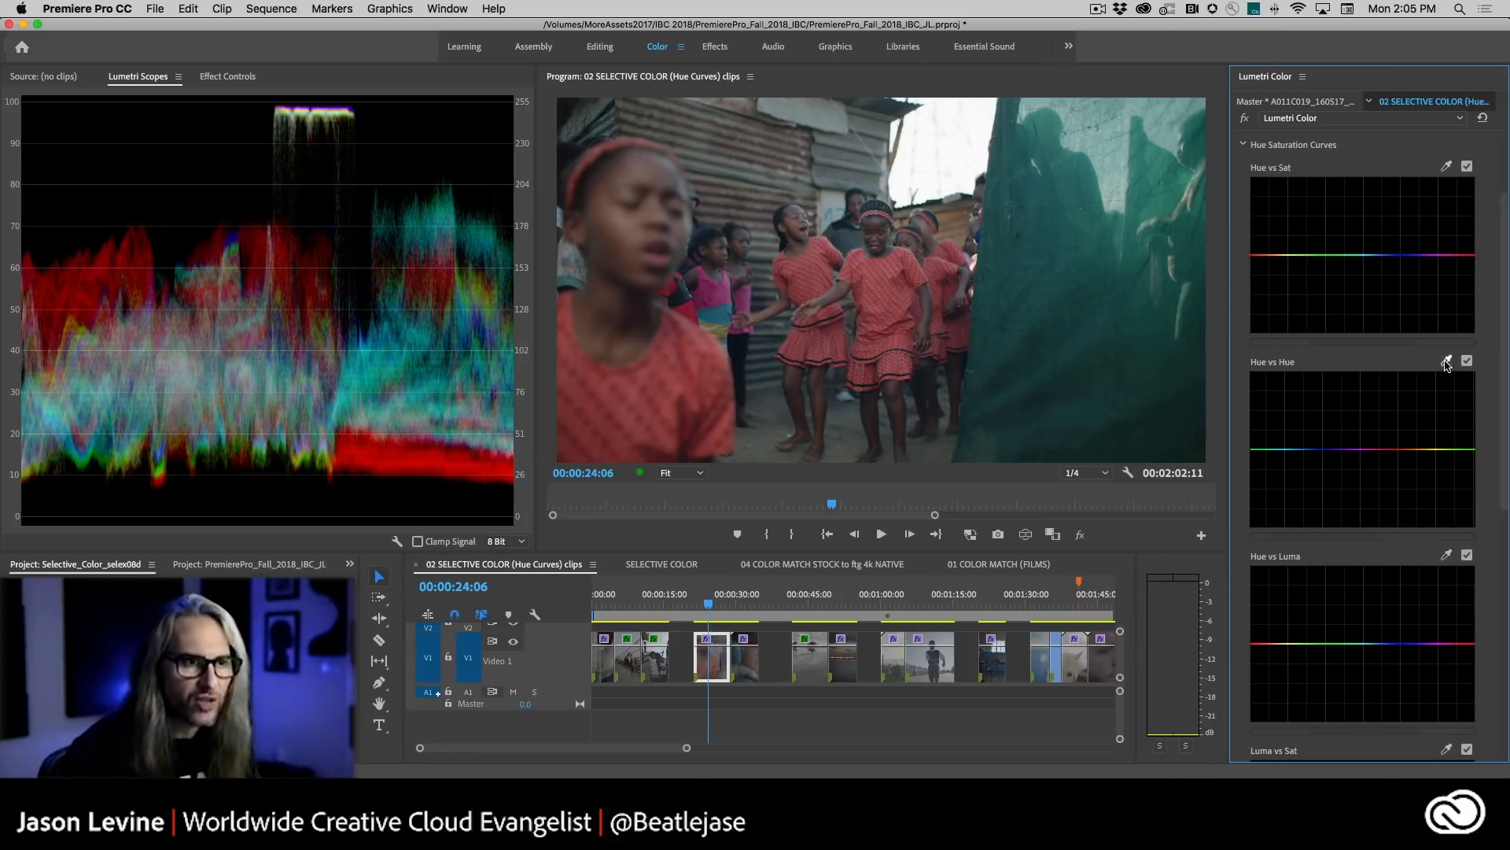
pyautogui.click(885, 267)
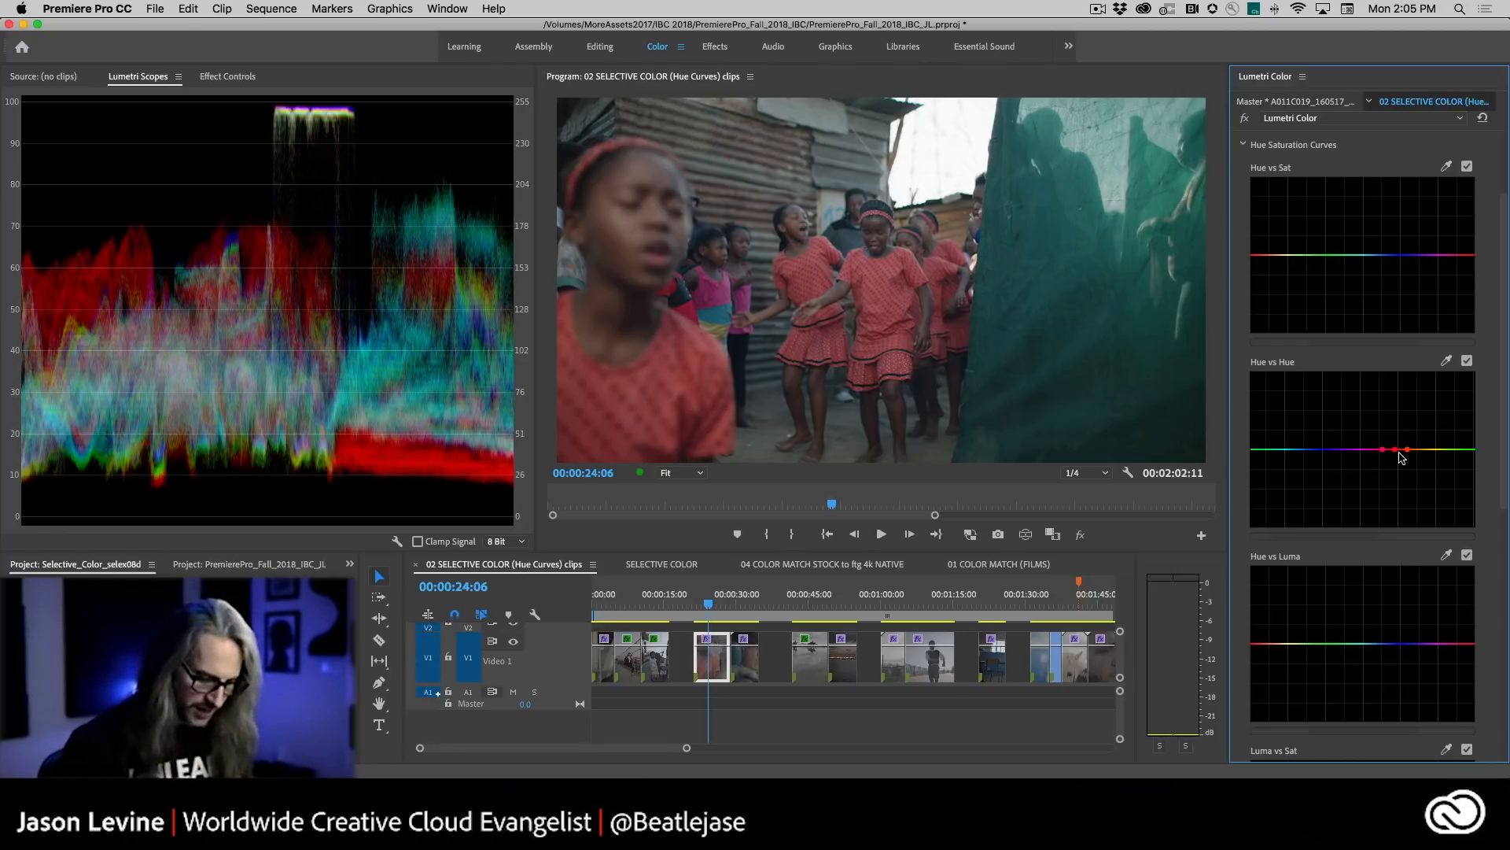
pyautogui.scroll(-3, 1504, 470)
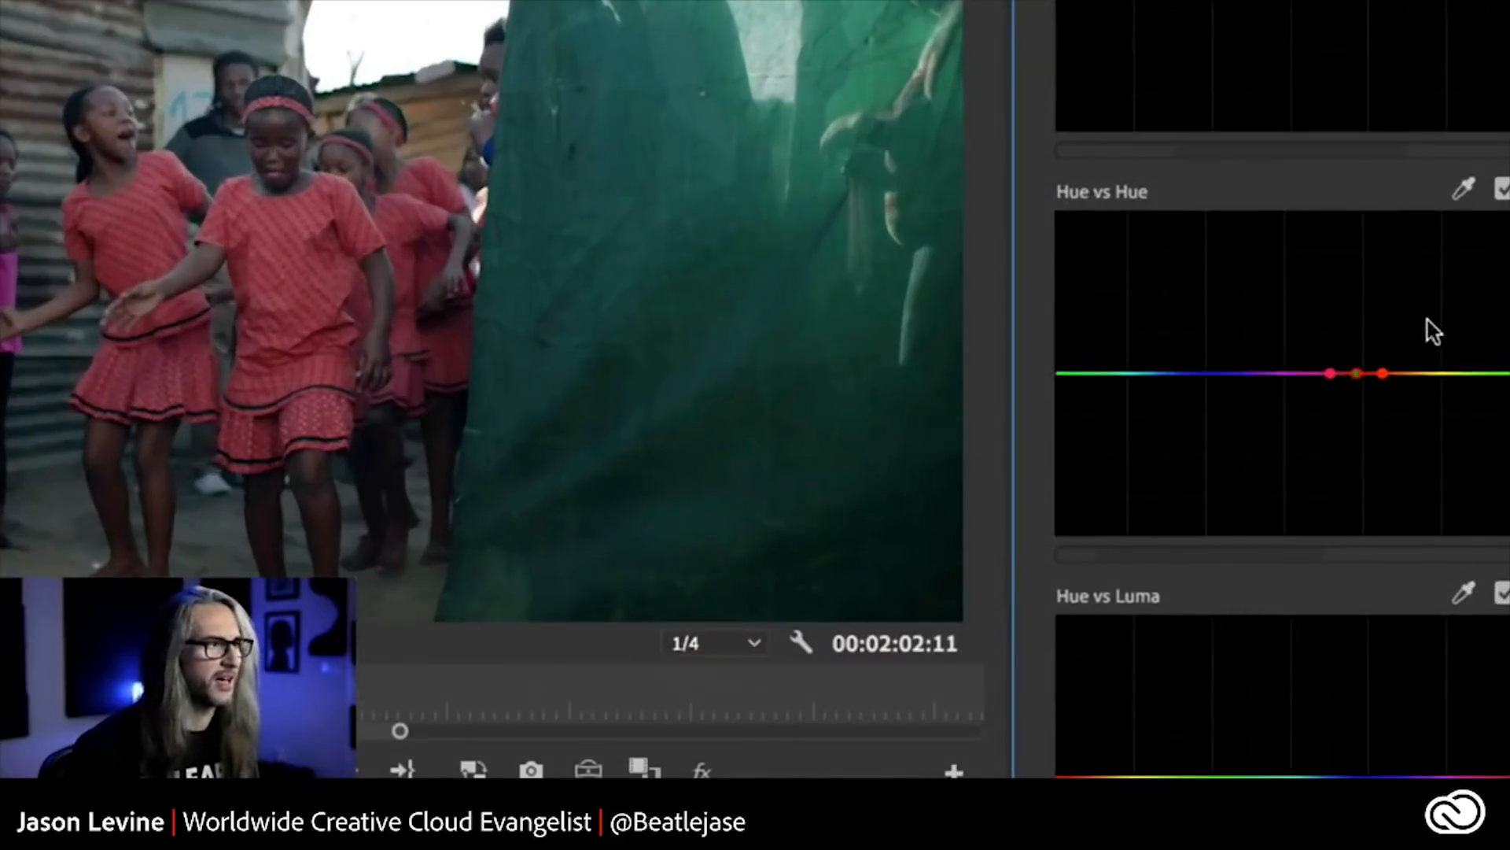
pyautogui.click(1356, 374)
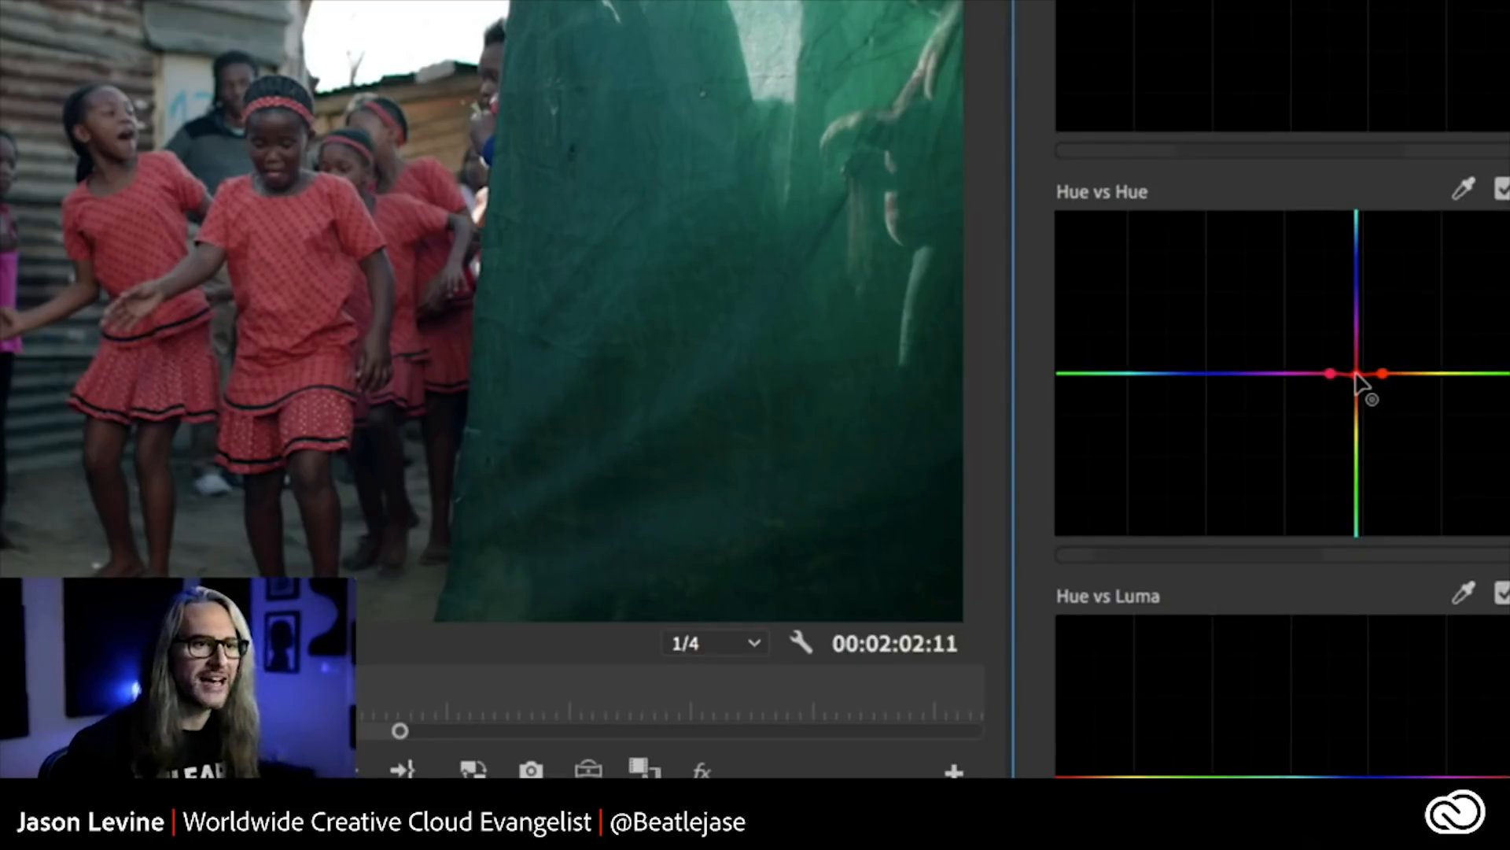
pyautogui.moveTo(1356, 376)
pyautogui.mouseDown()
pyautogui.moveTo(1356, 412)
pyautogui.moveTo(1357, 346)
pyautogui.mouseUp()
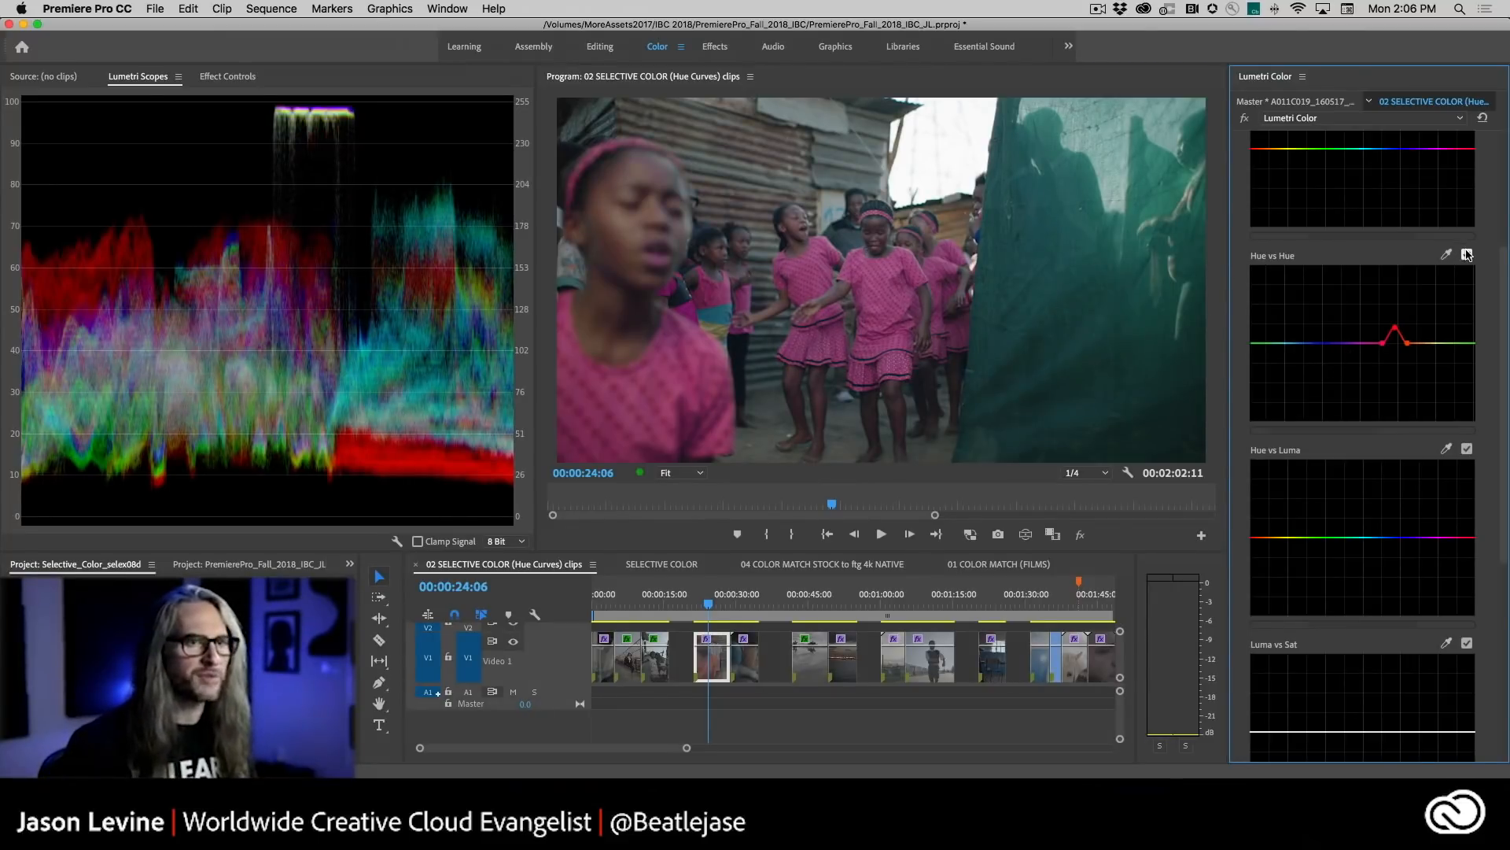
# - Play the dancing girls' clip while repeatedly turning the Hue vs Hue curve off and on to compare the dress colours
pyautogui.press('space')
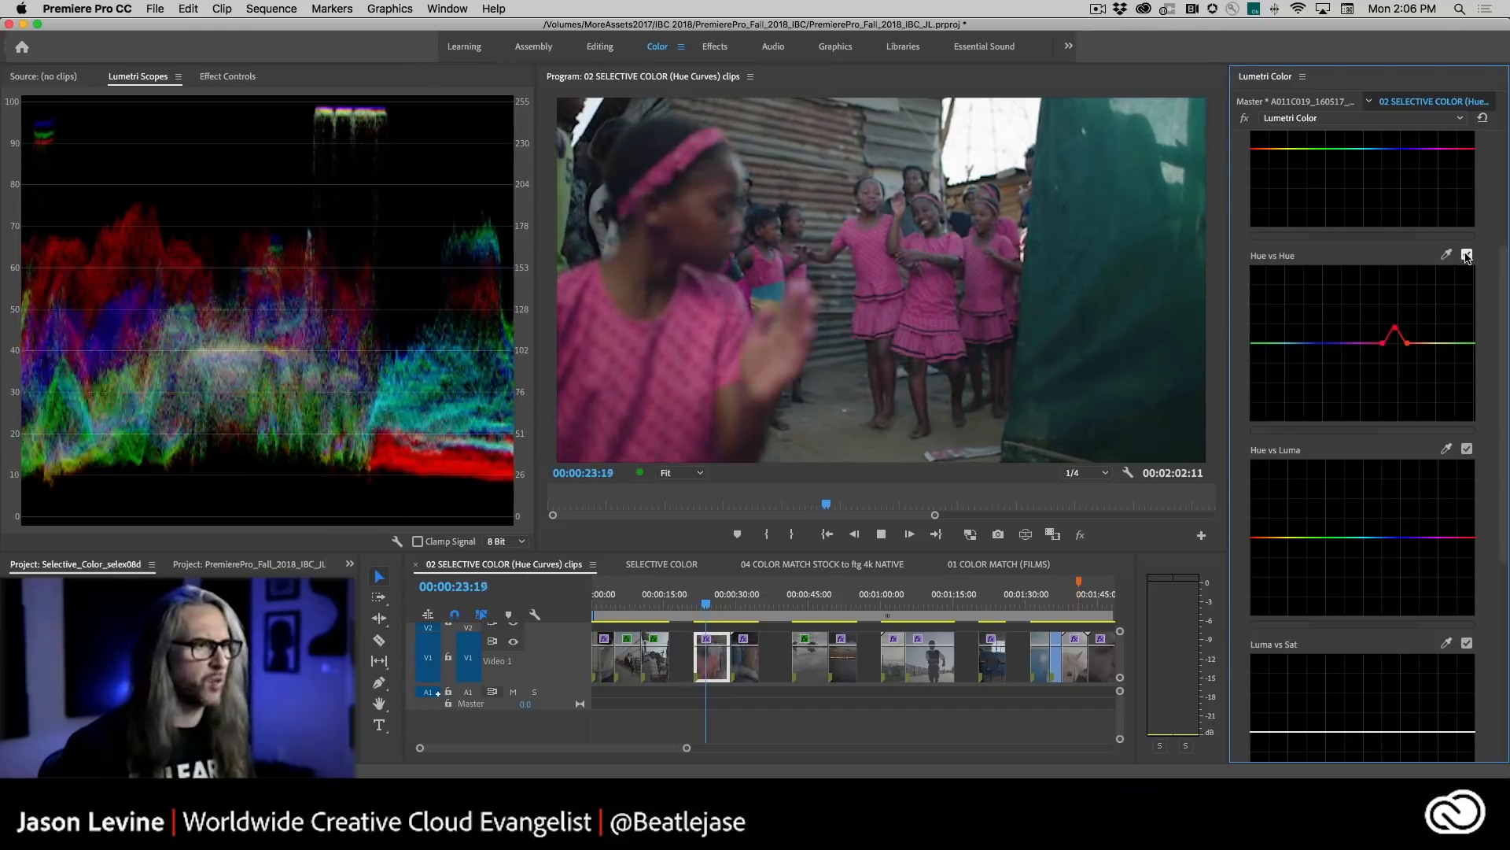
pyautogui.click(1467, 256)
pyautogui.click(1467, 256)
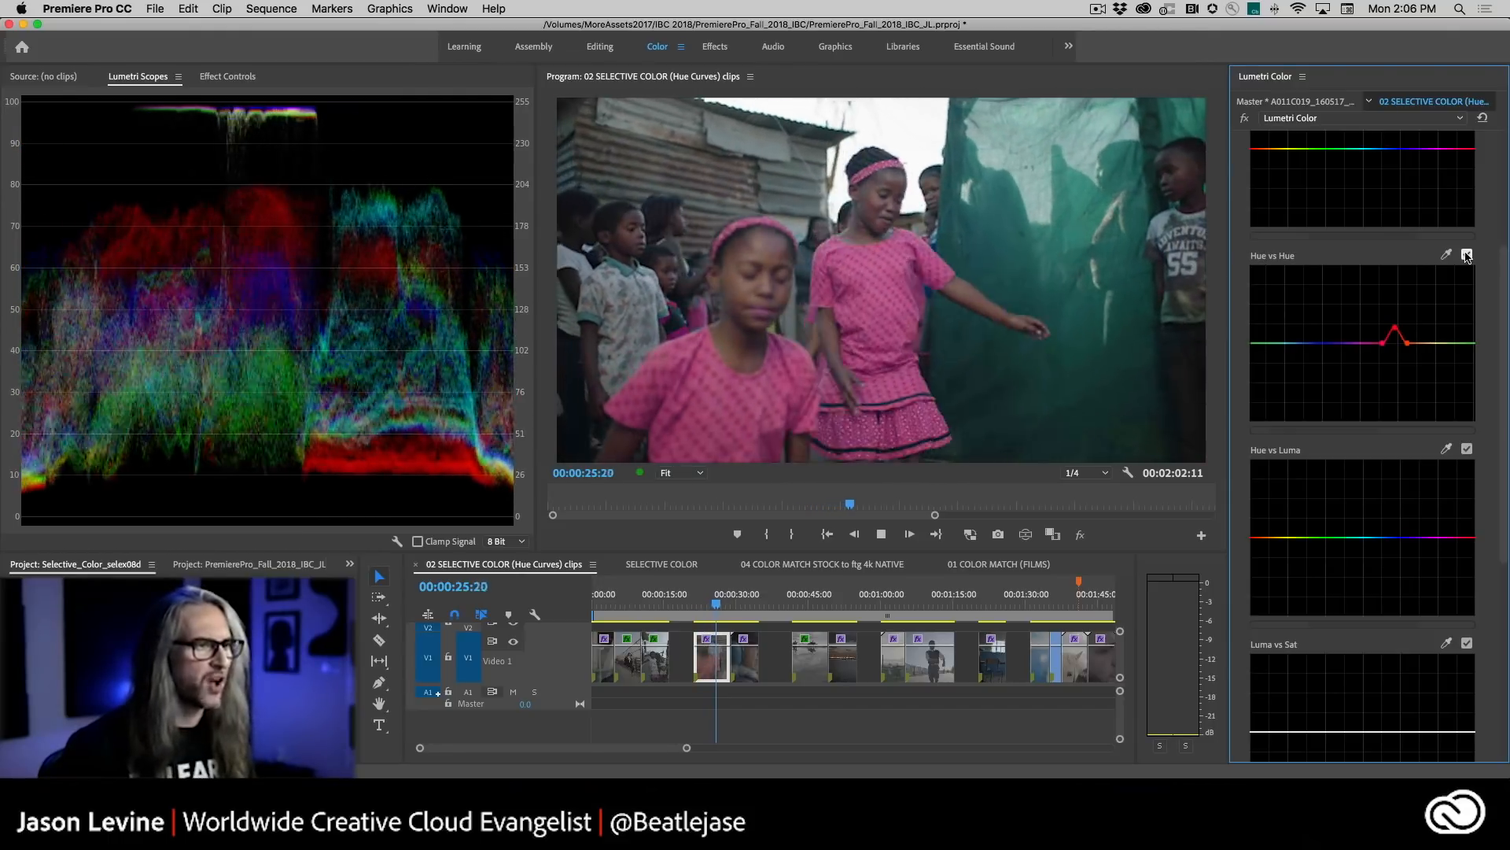
pyautogui.click(1467, 255)
pyautogui.click(1467, 256)
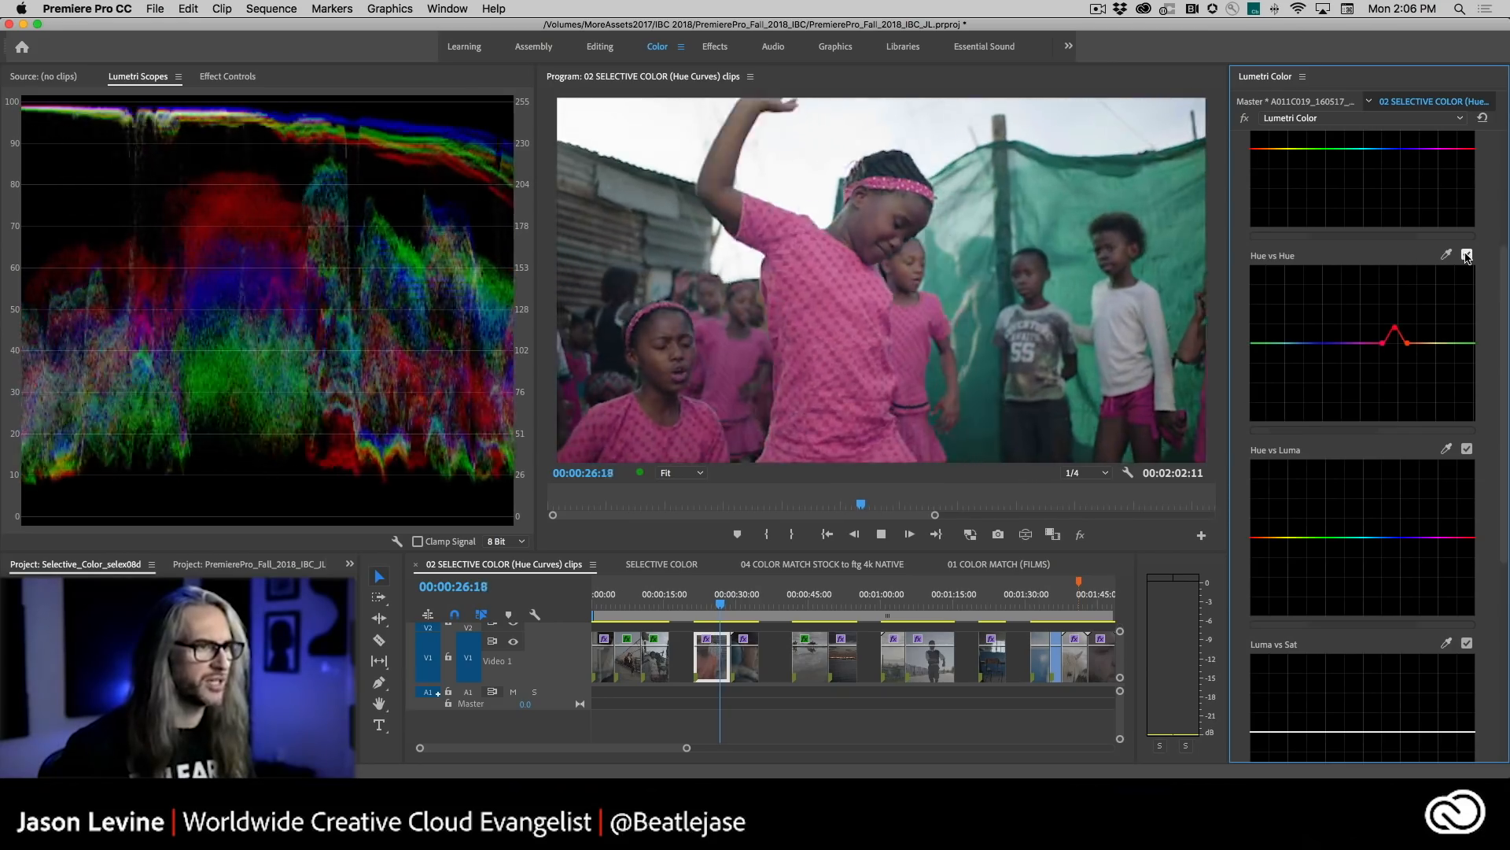
pyautogui.click(1467, 256)
pyautogui.click(1467, 255)
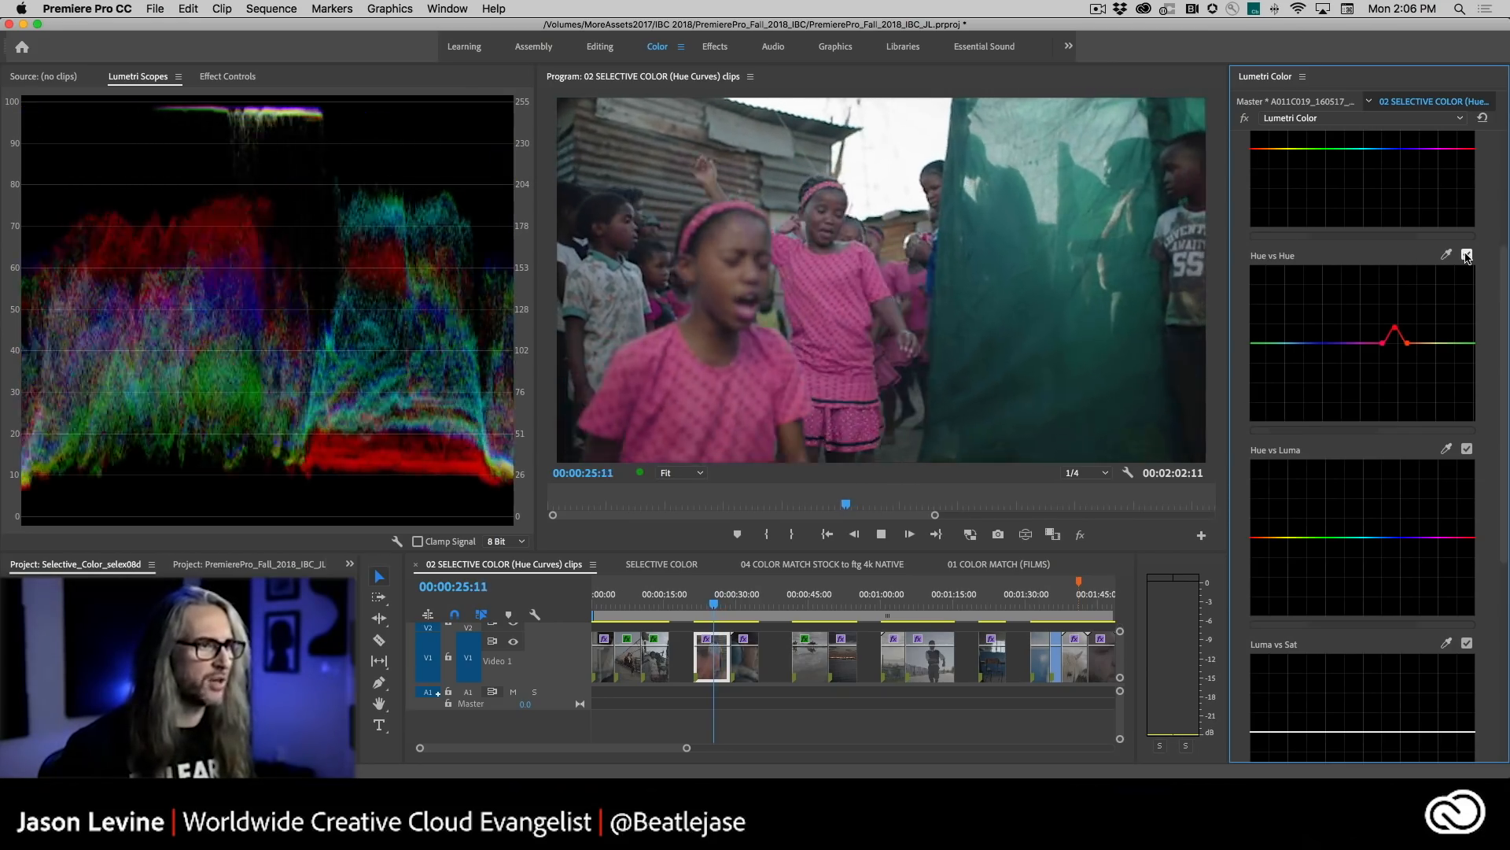
pyautogui.click(1467, 256)
pyautogui.click(1467, 256)
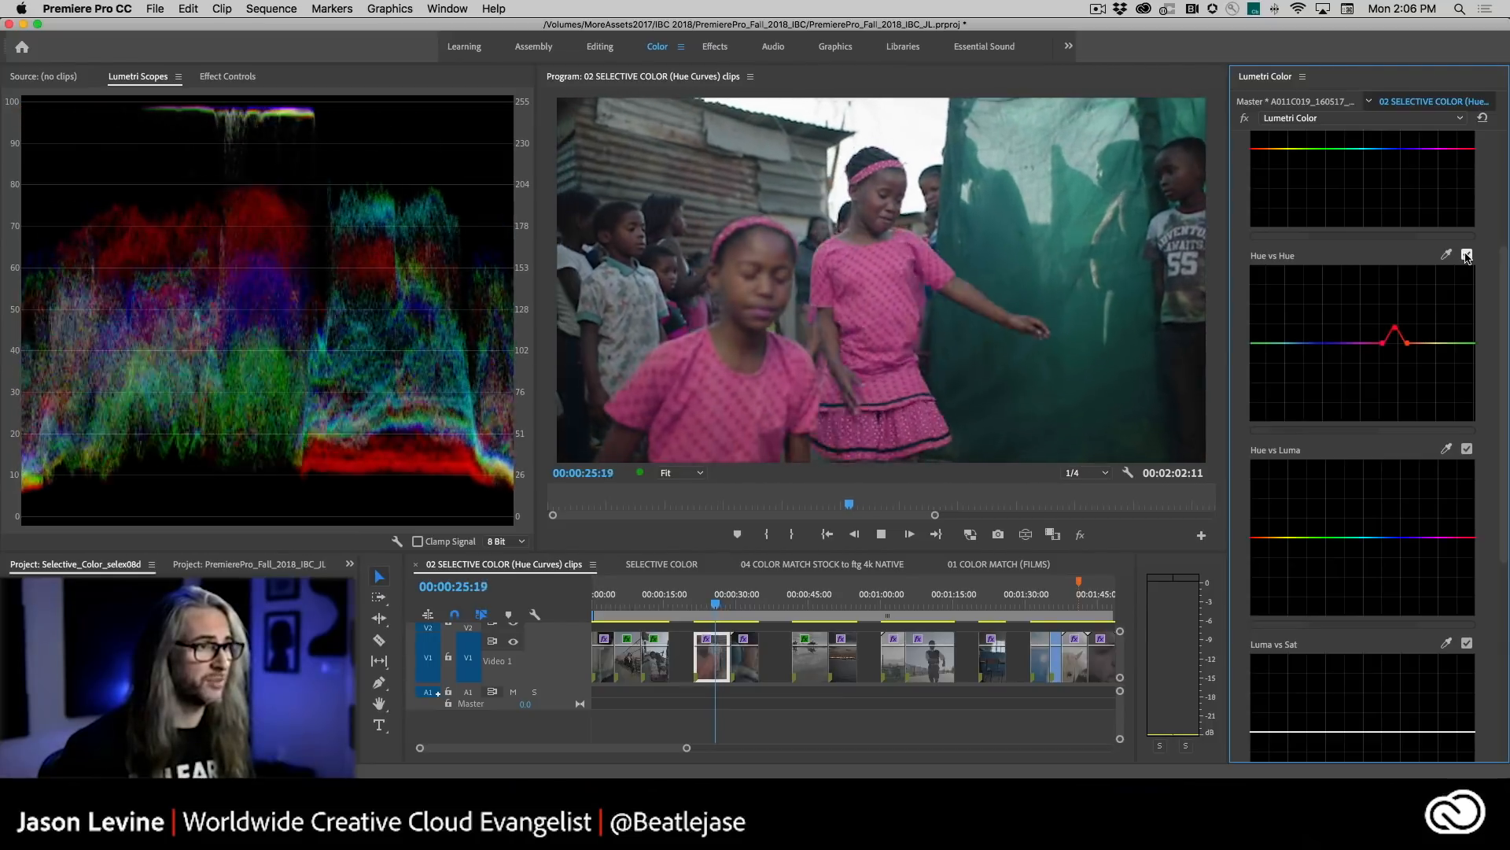
pyautogui.press('space')
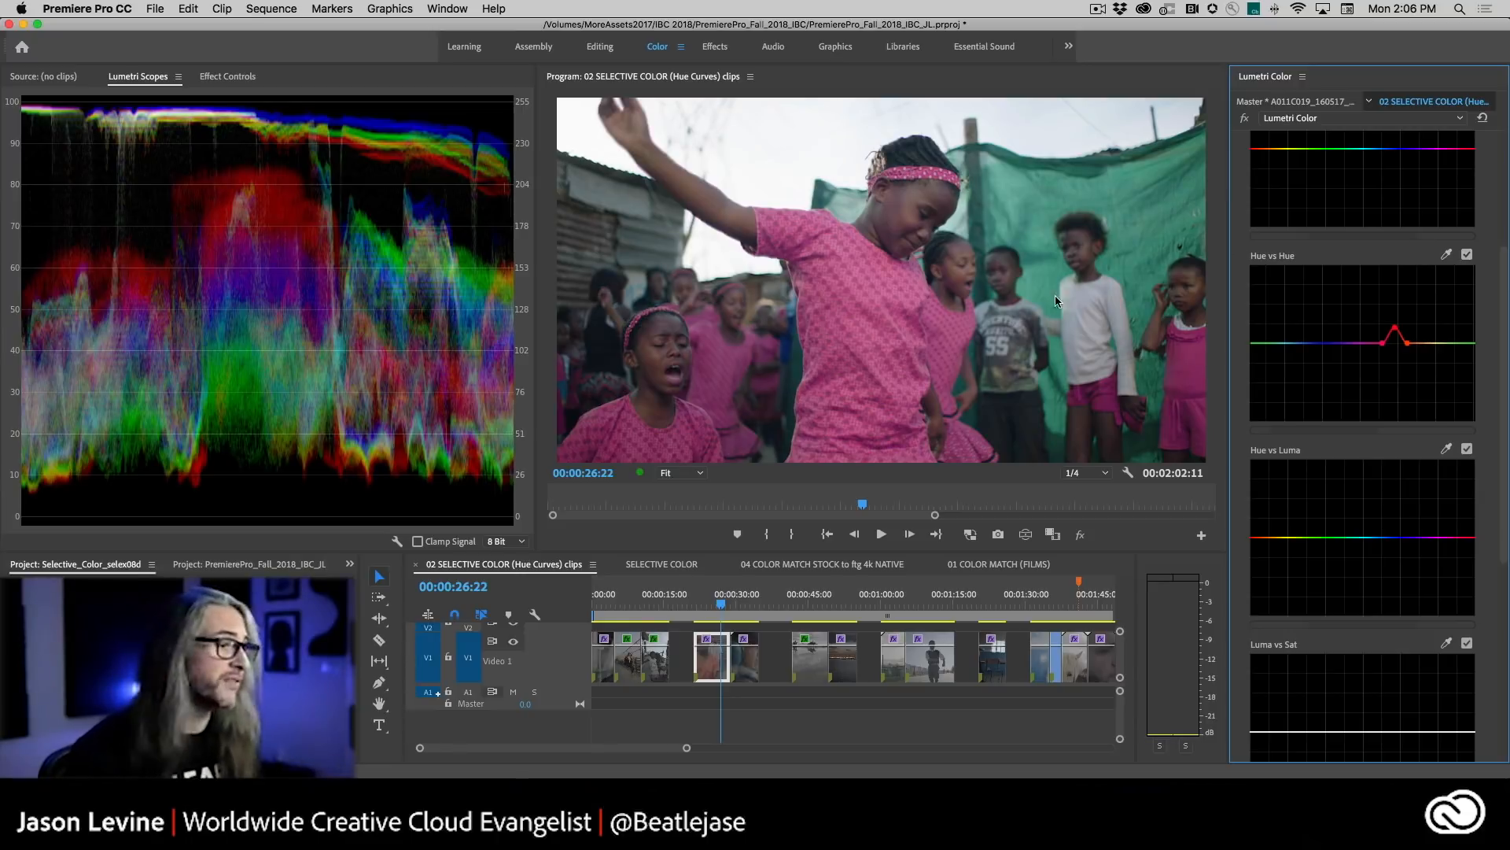
# - Return to the SELECTIVE COLOR sequence, play through the skateboarder's clip, and place the playhead at 00:00:10:21
pyautogui.click(653, 564)
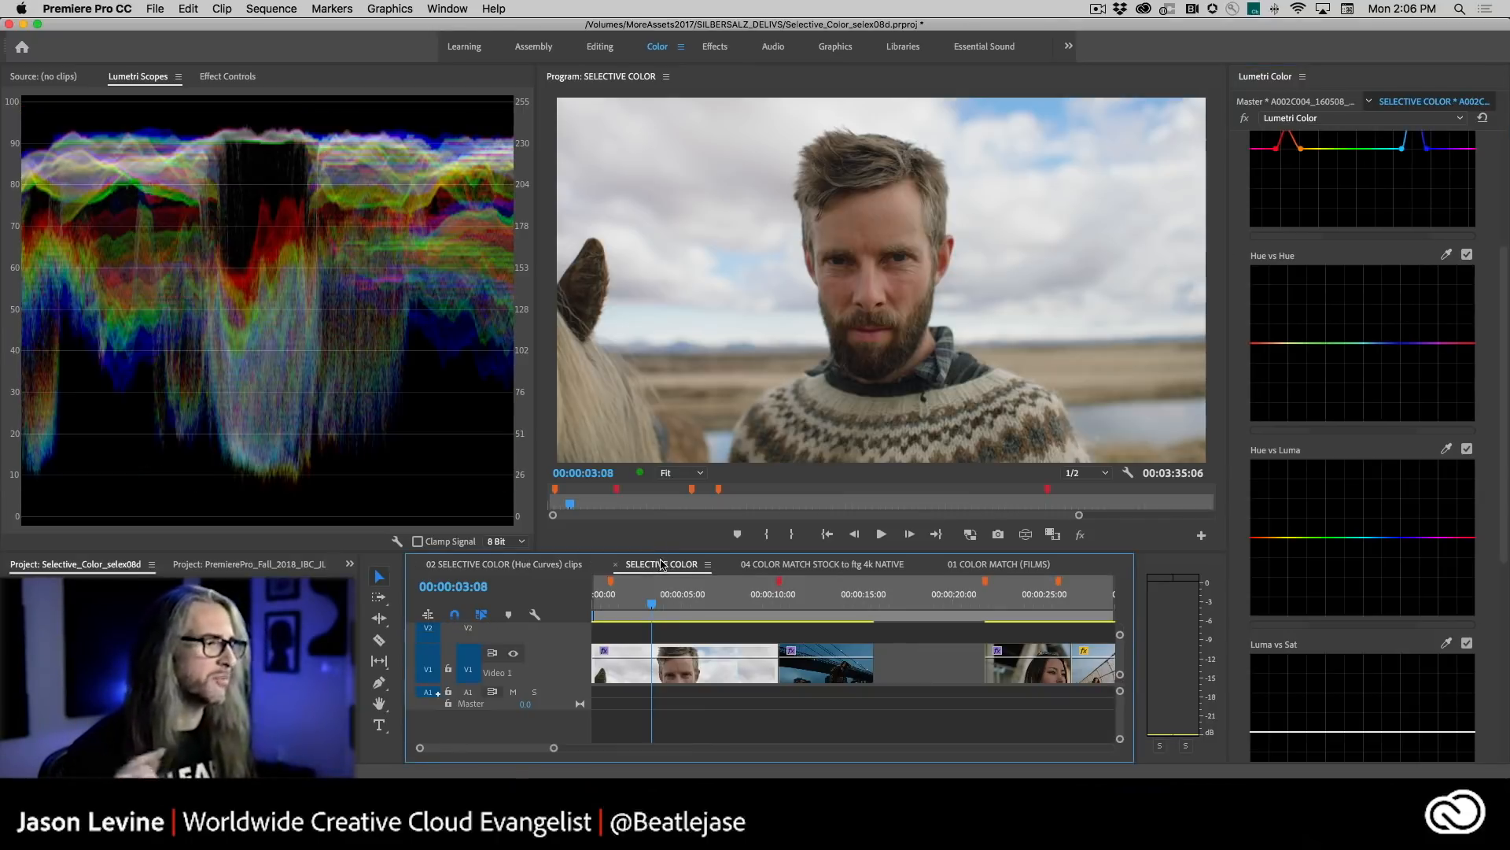
pyautogui.click(779, 604)
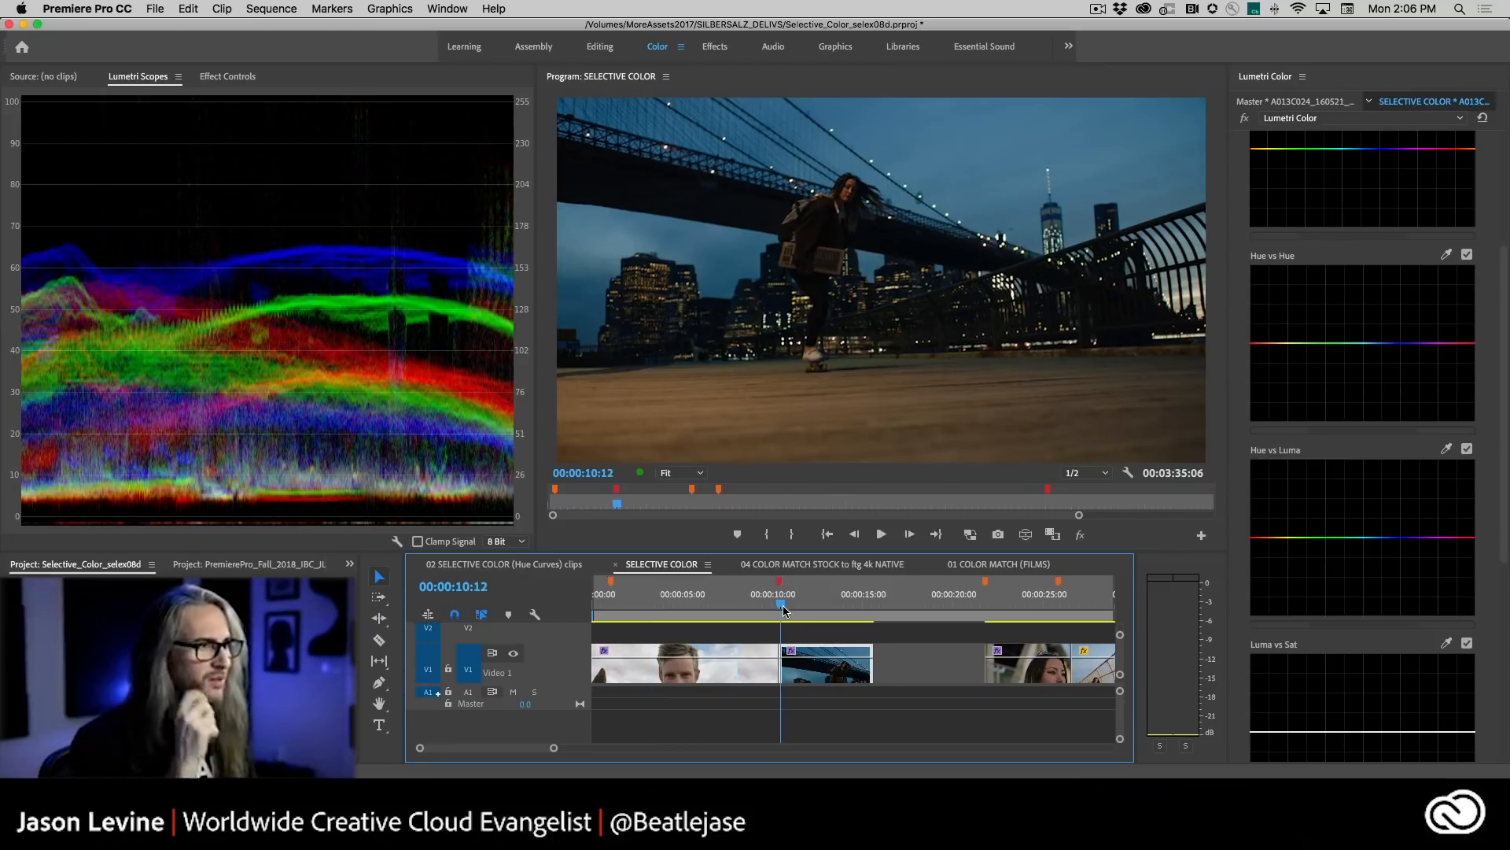
pyautogui.press('space')
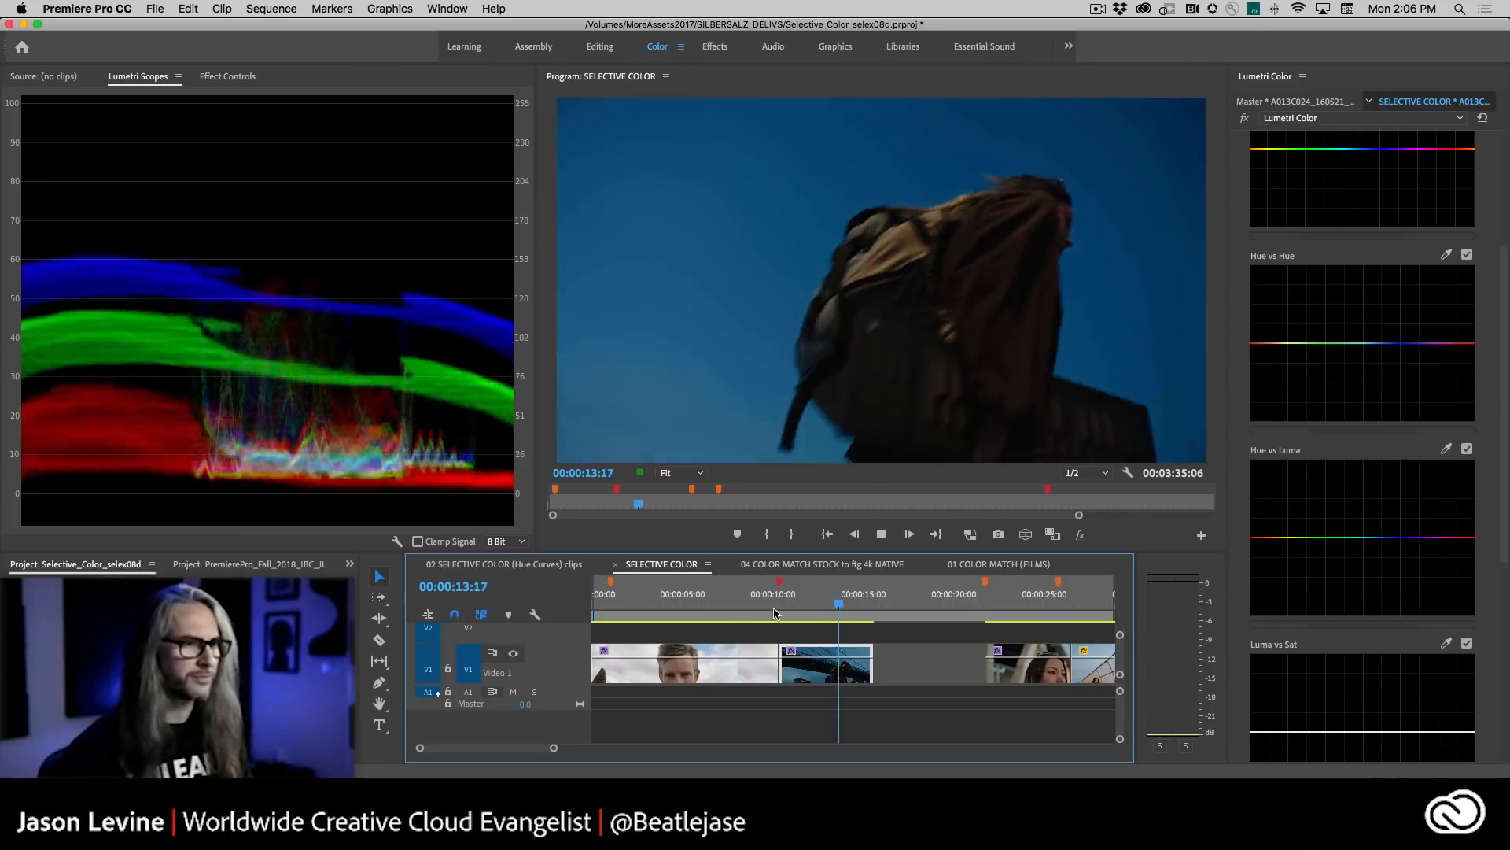
pyautogui.press('space')
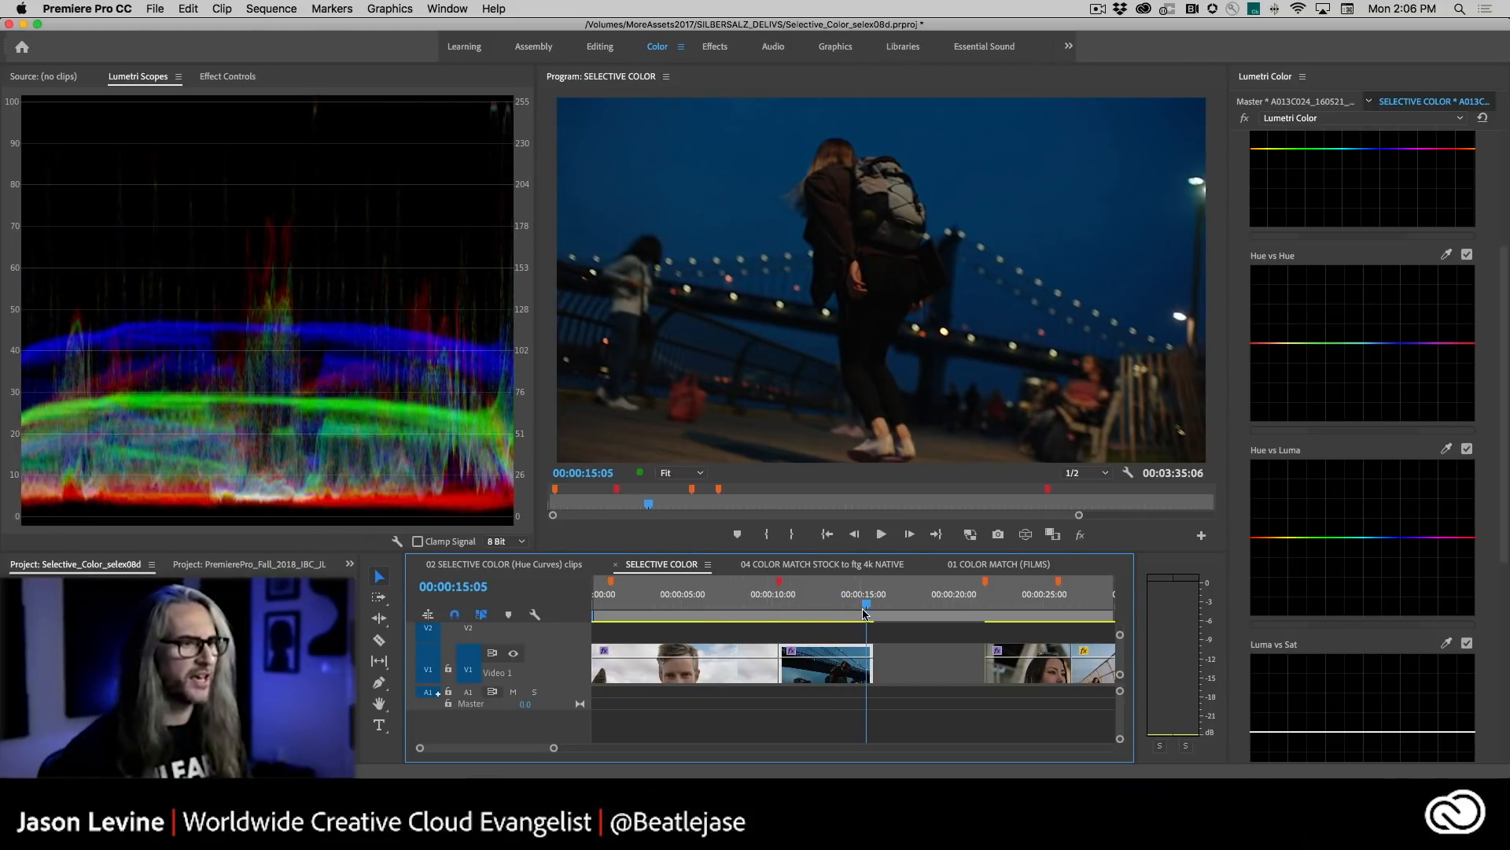
pyautogui.moveTo(849, 607); pyautogui.dragTo(787, 602)
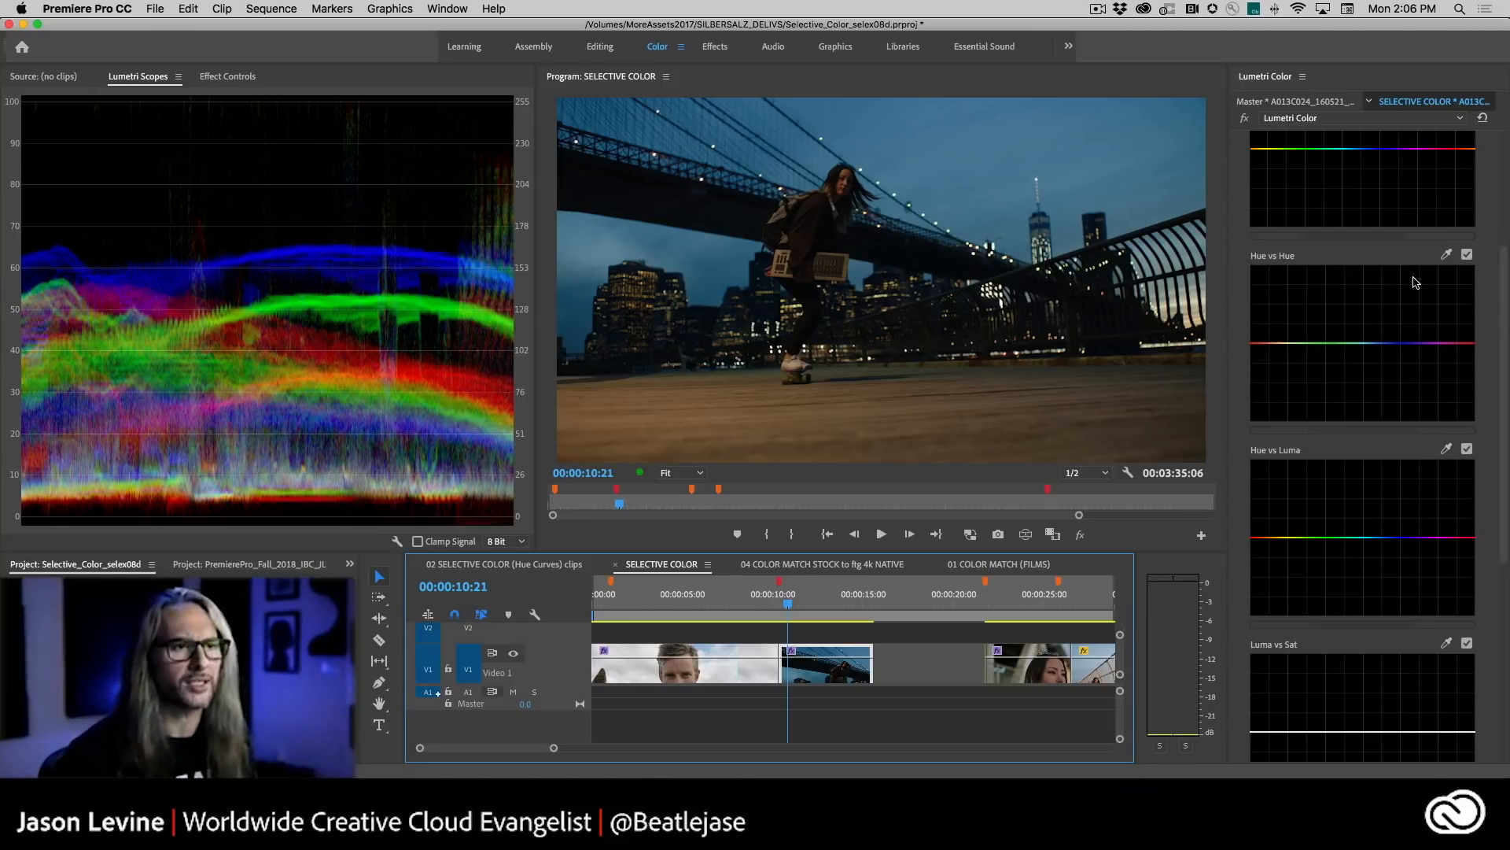
# - Sample the evening sky for the Hue vs Hue curve, lower its centre point to turn the sky purple, and play the clip
pyautogui.click(1446, 255)
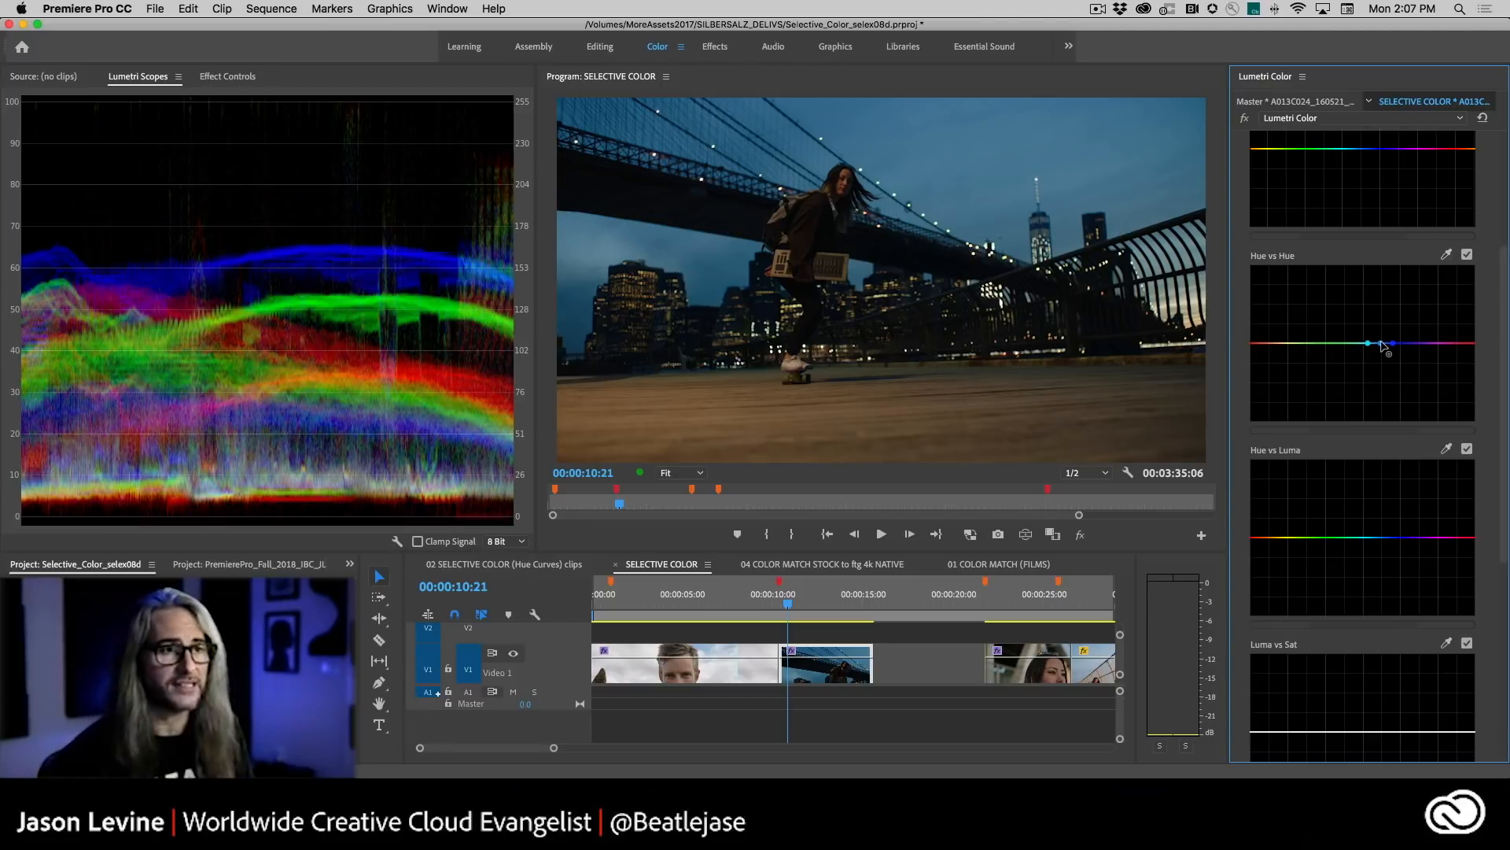
pyautogui.moveTo(1382, 342); pyautogui.dragTo(1381, 374)
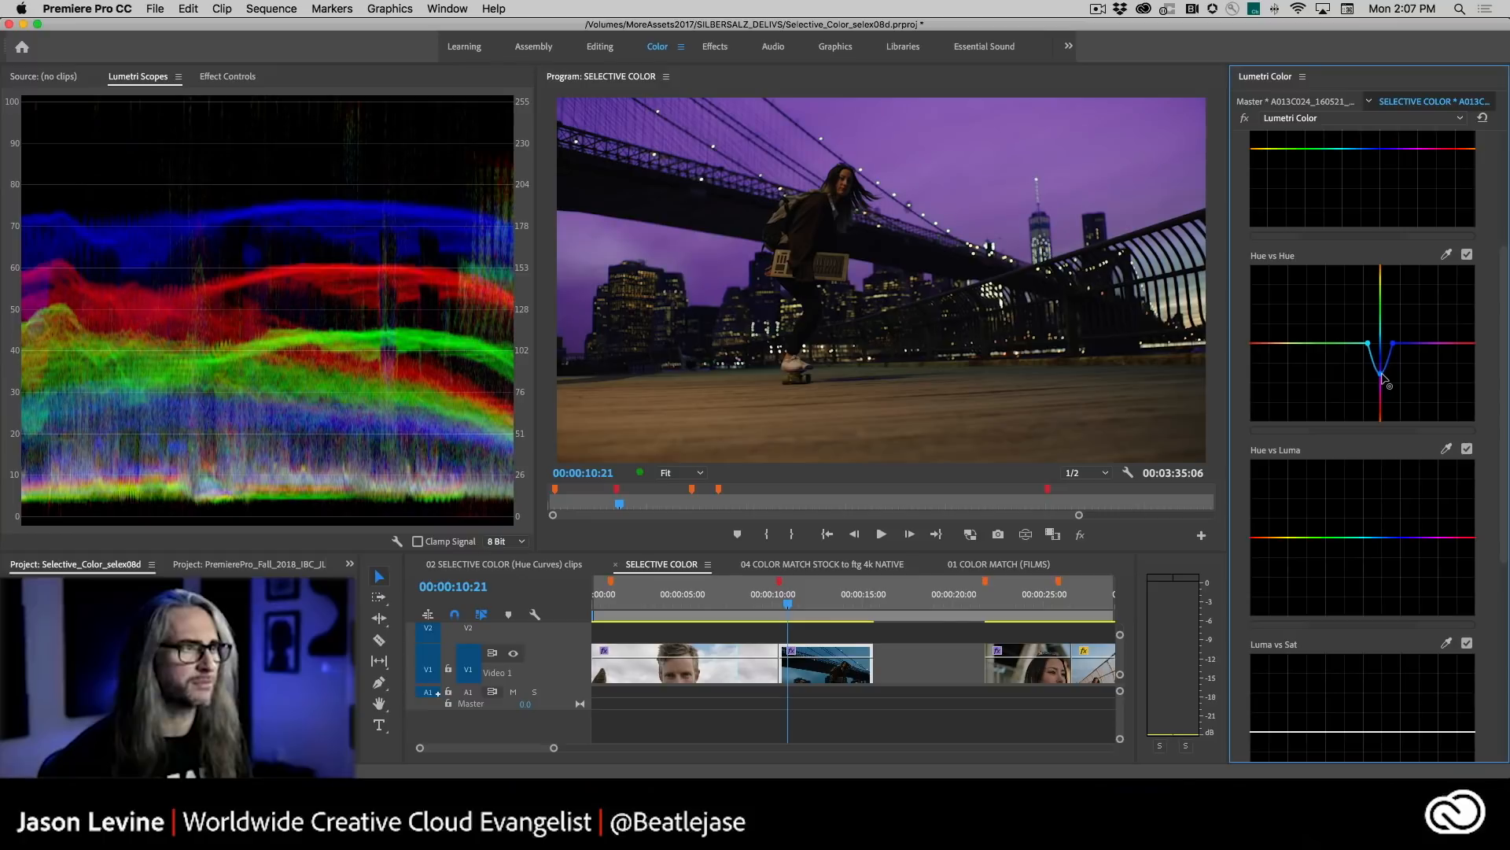
pyautogui.press('space')
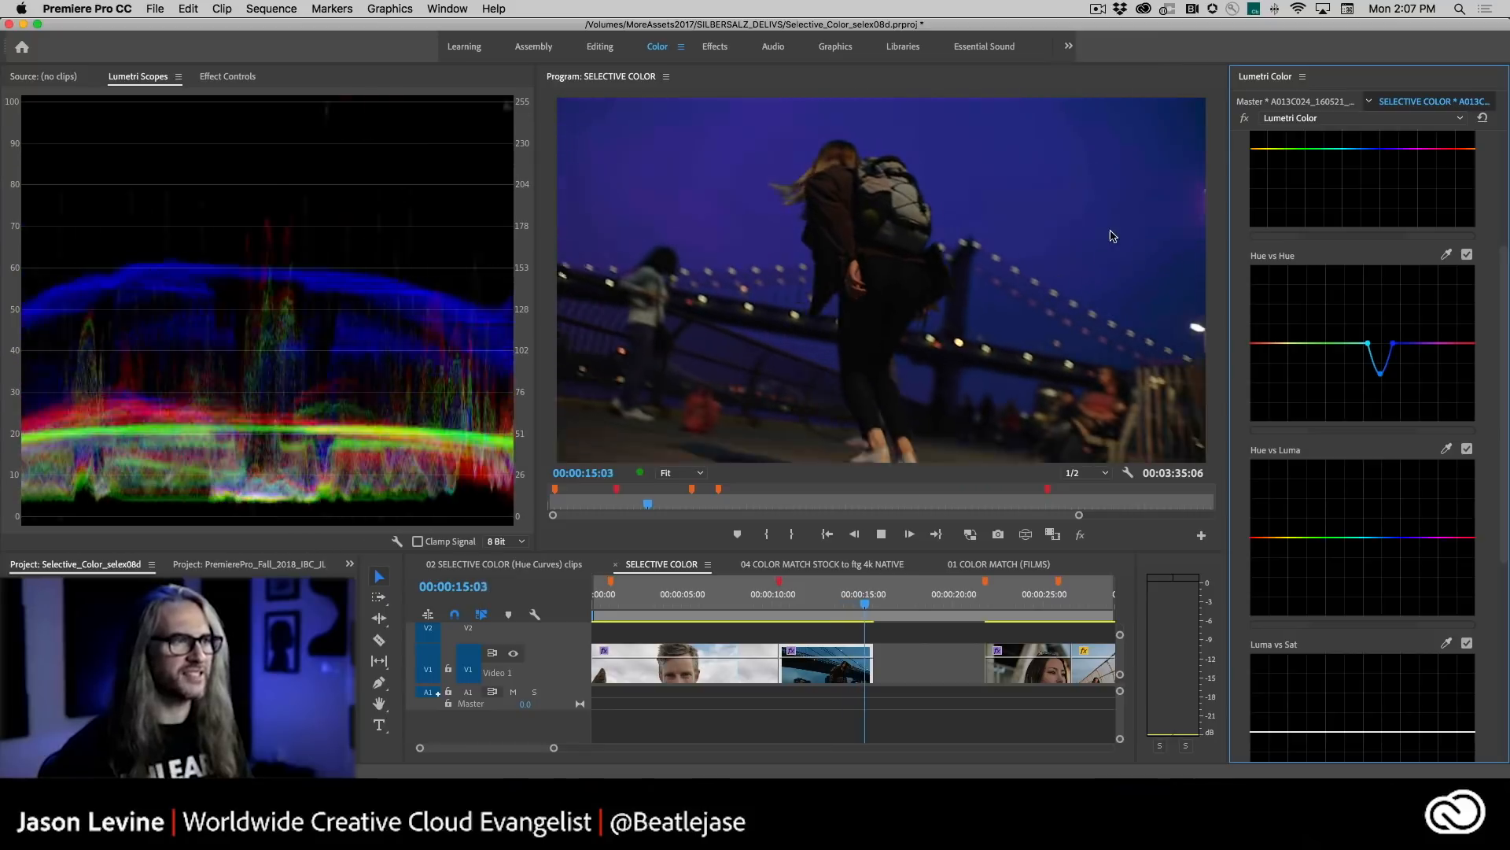
pyautogui.press('j')
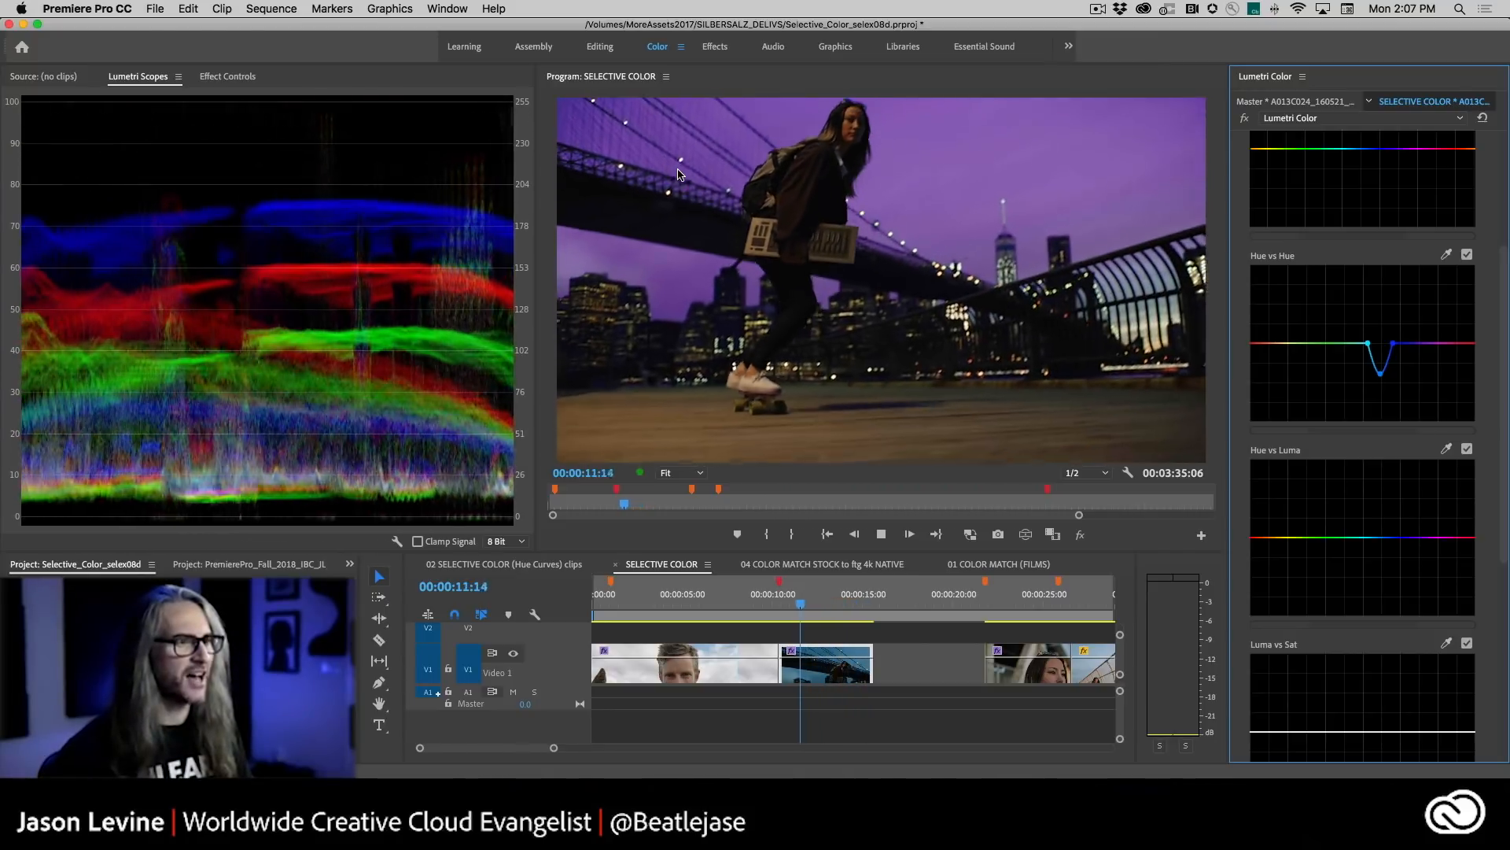
pyautogui.press('k')
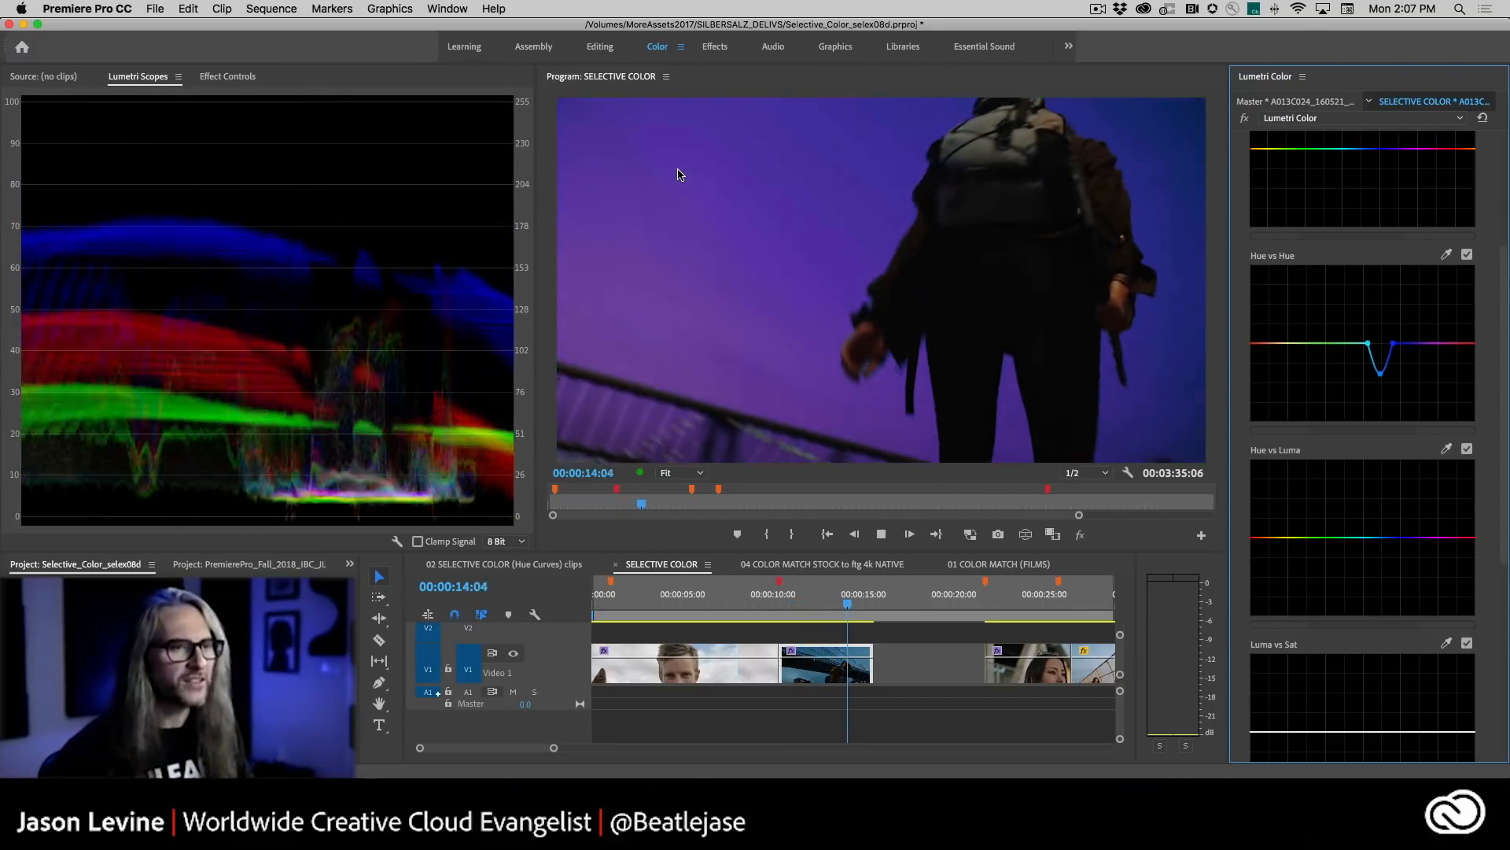
pyautogui.press('j')
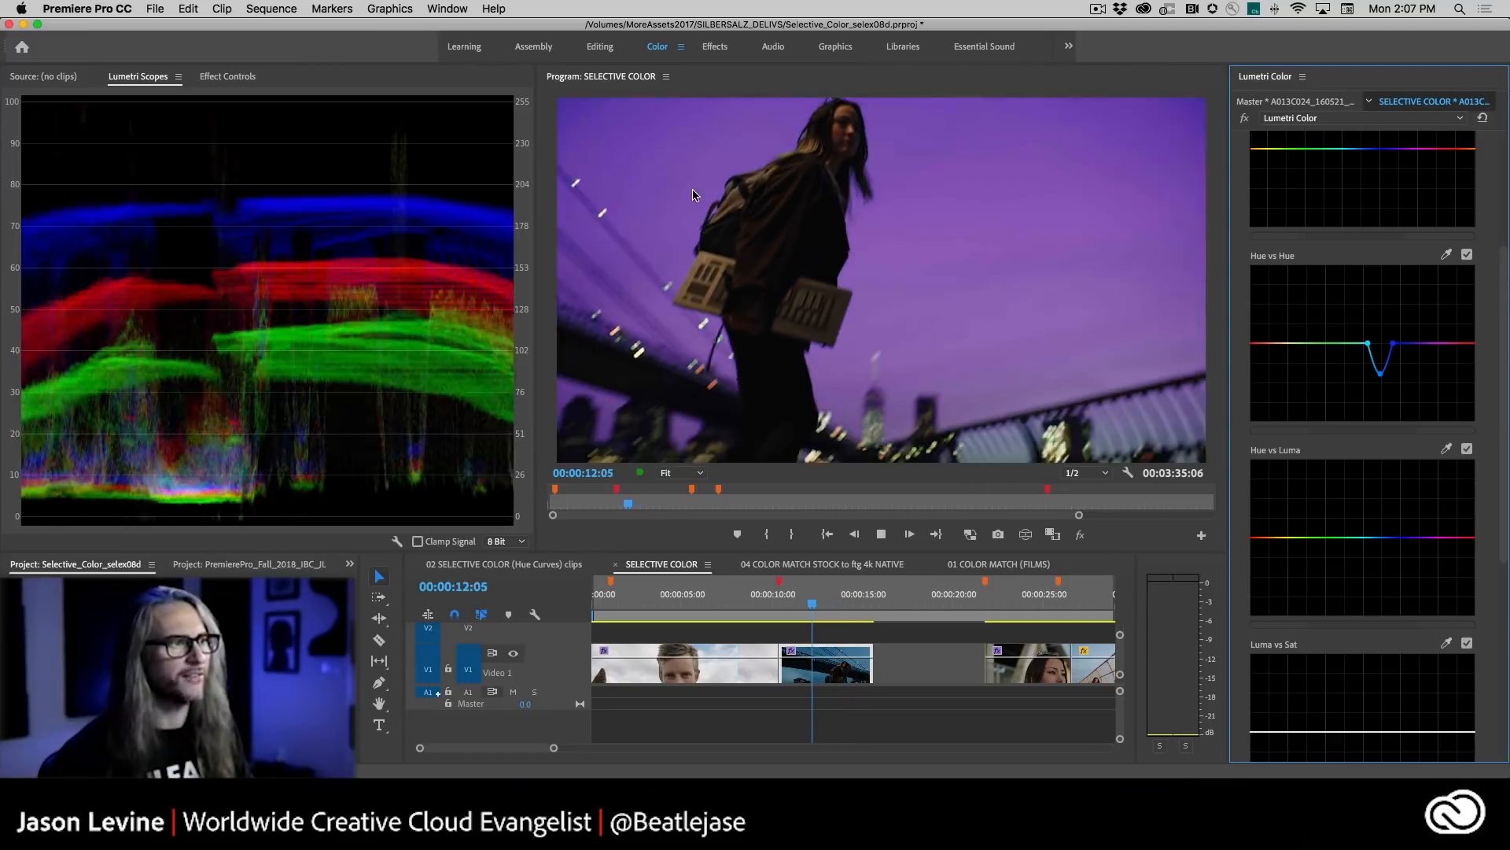
pyautogui.press('k')
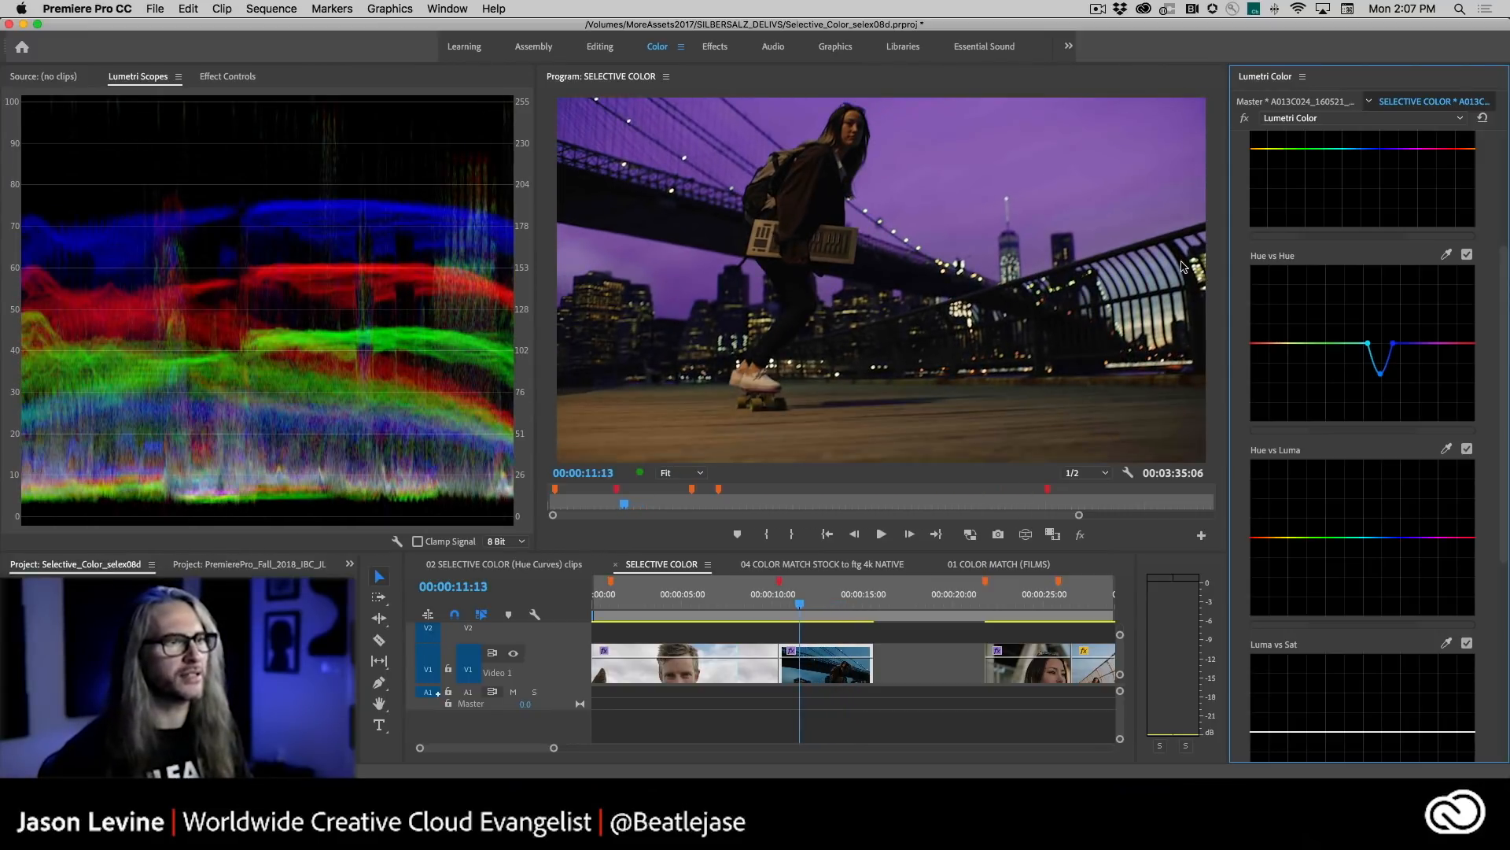
# - Lower the Hue vs Hue centre point further to shift the skateboarder clip's sky to magenta, and play it to review
pyautogui.click(1382, 375)
pyautogui.moveTo(1383, 381); pyautogui.dragTo(1386, 395)
pyautogui.press('l')
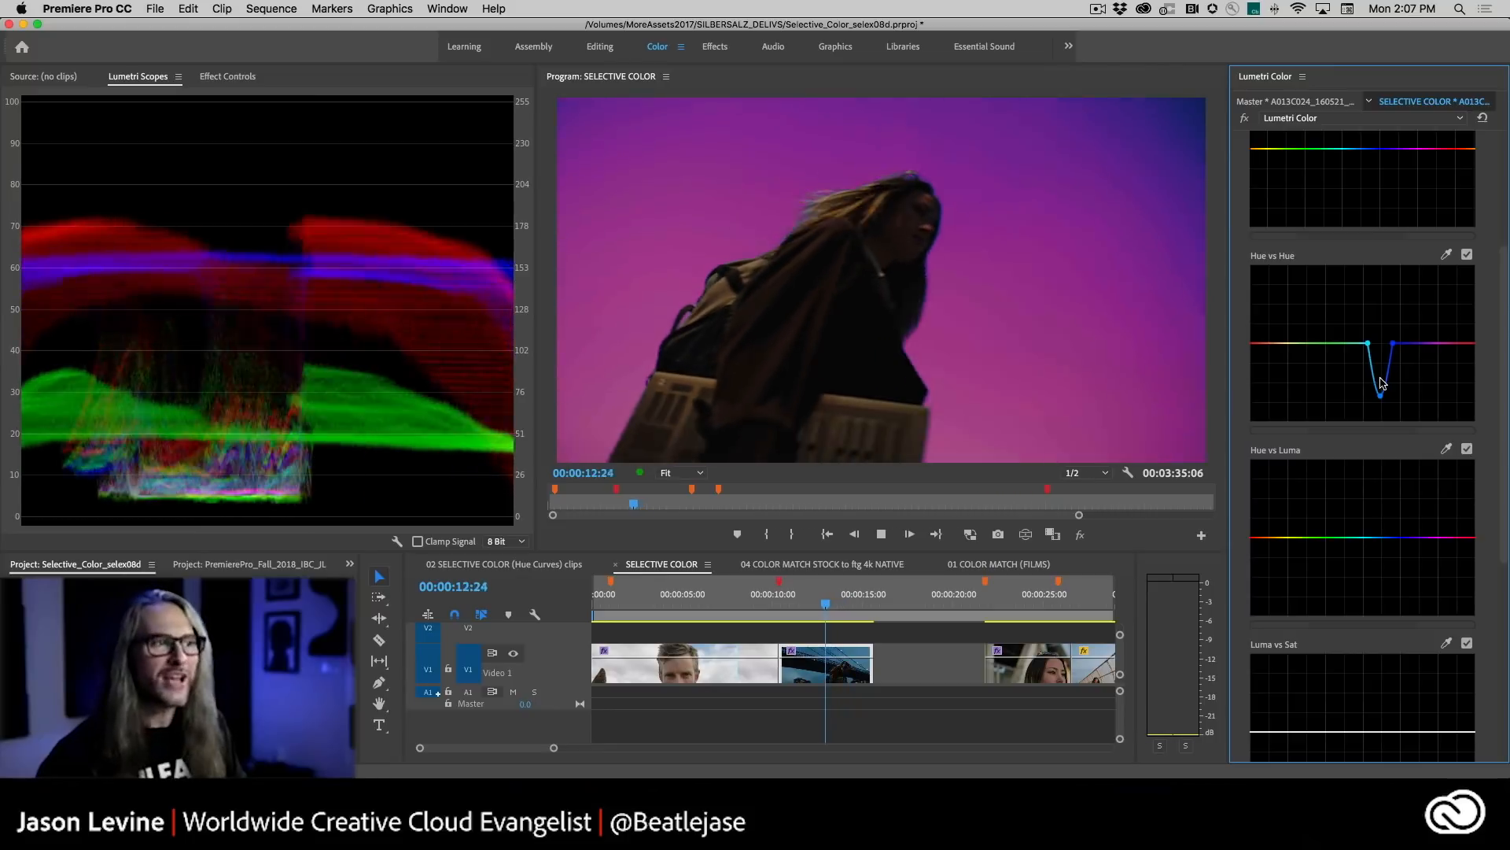
pyautogui.press('k')
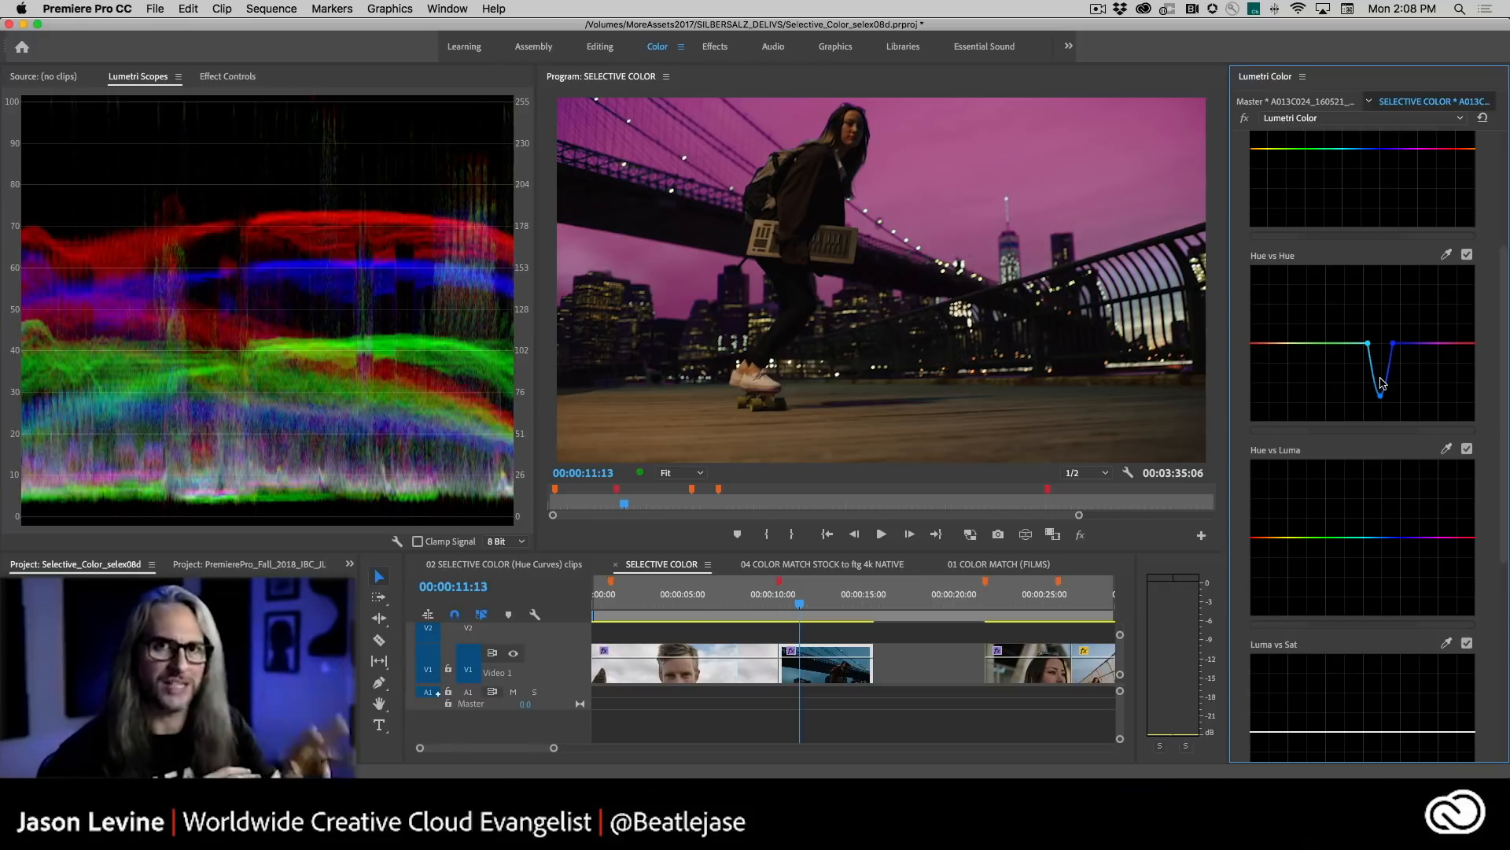
# - Move the playhead back to the bearded man's clip at 00:00:06:16
pyautogui.click(668, 599)
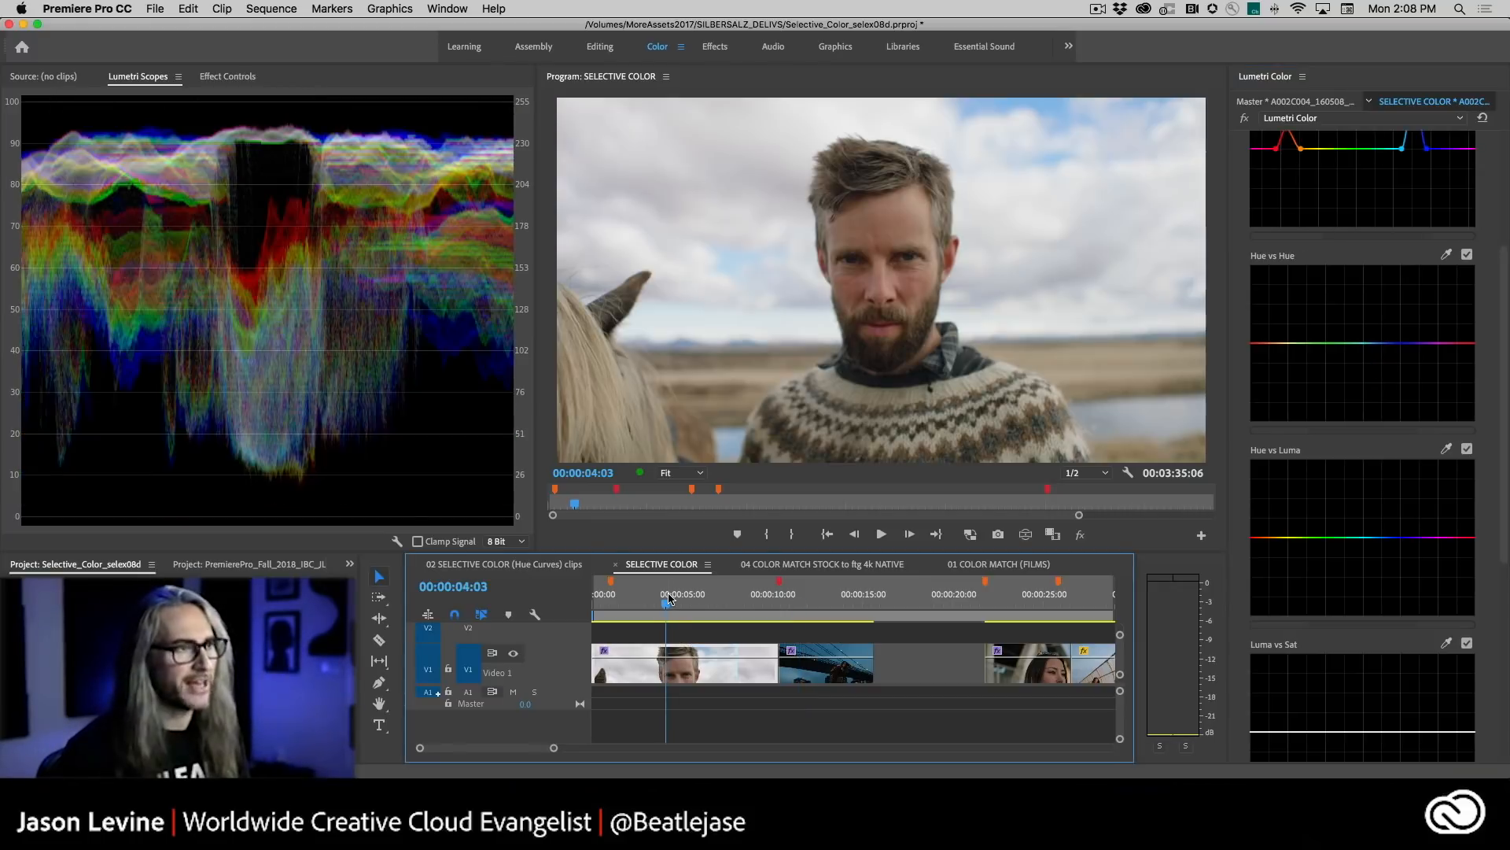
pyautogui.moveTo(668, 599); pyautogui.dragTo(711, 599)
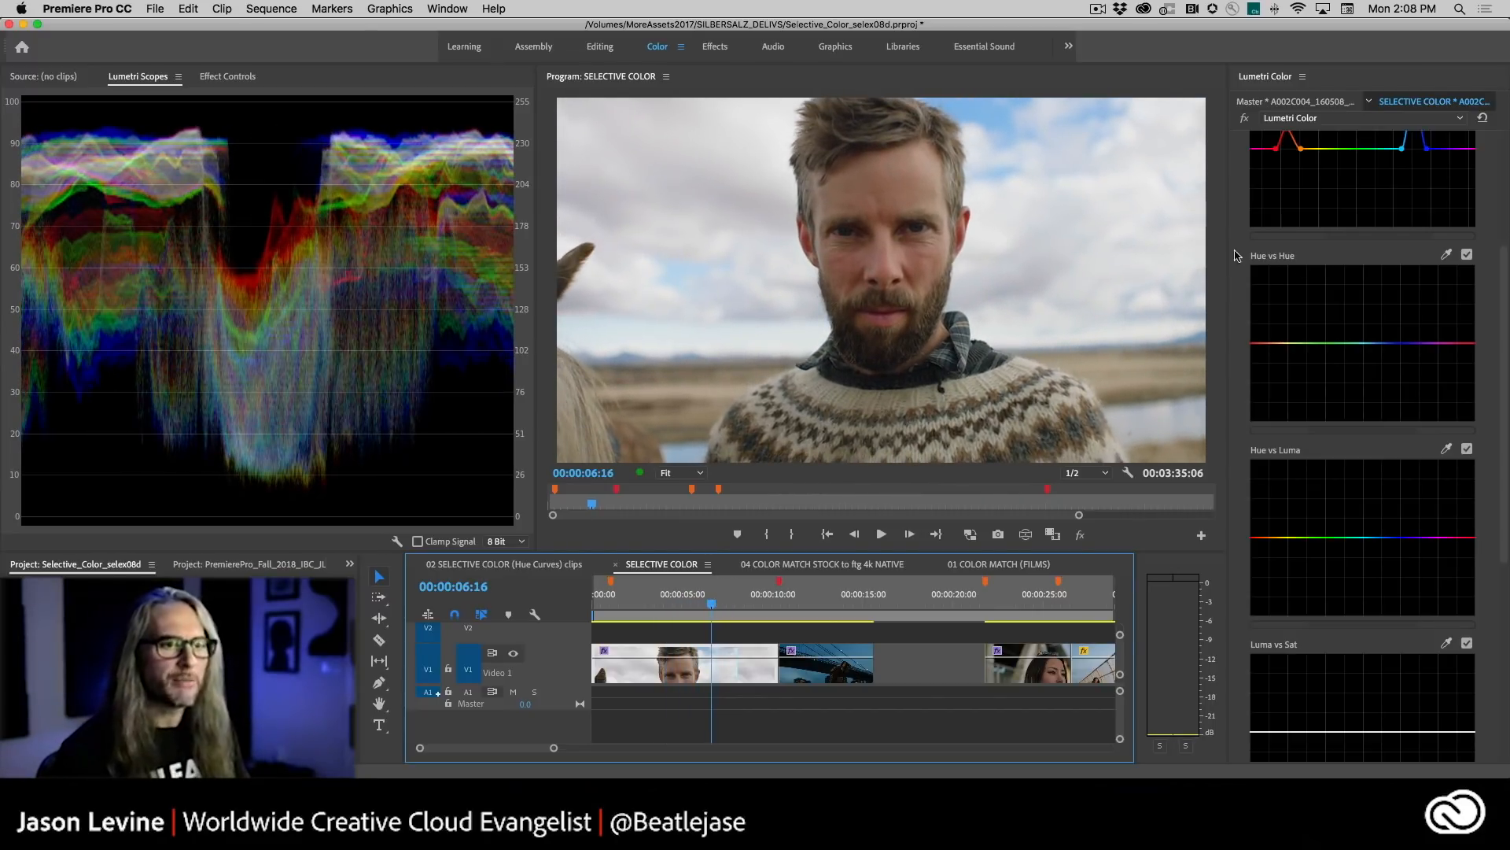
# - Pull the blue centre point of the bearded man clip's Hue vs Luma curve down slightly to darken the sky's blues
pyautogui.scroll(-3, 1242, 307)
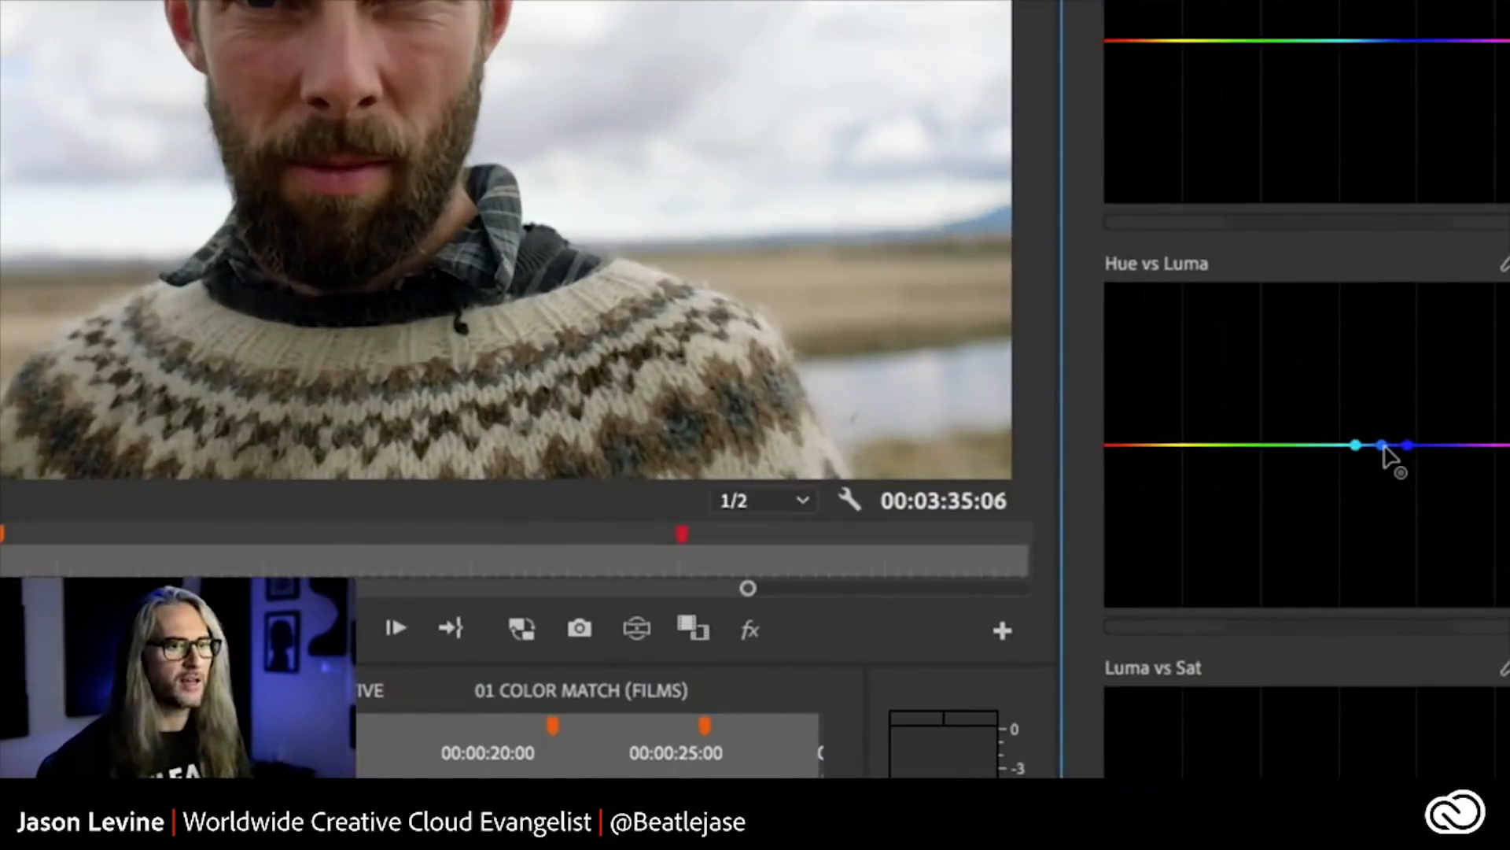
pyautogui.moveTo(1385, 455); pyautogui.dragTo(1385, 455)
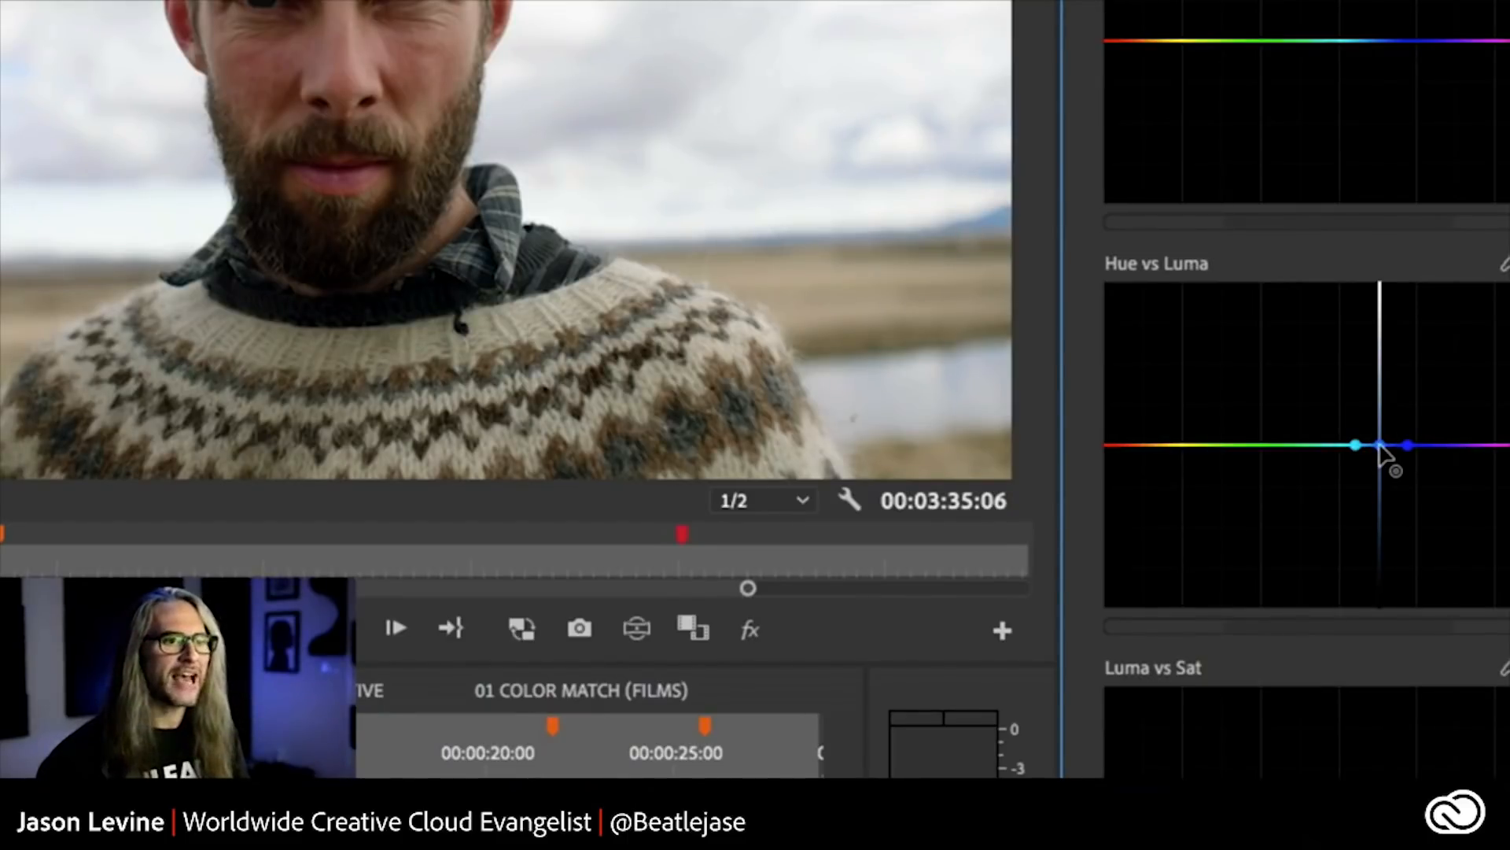
pyautogui.moveTo(1381, 448); pyautogui.dragTo(1382, 454)
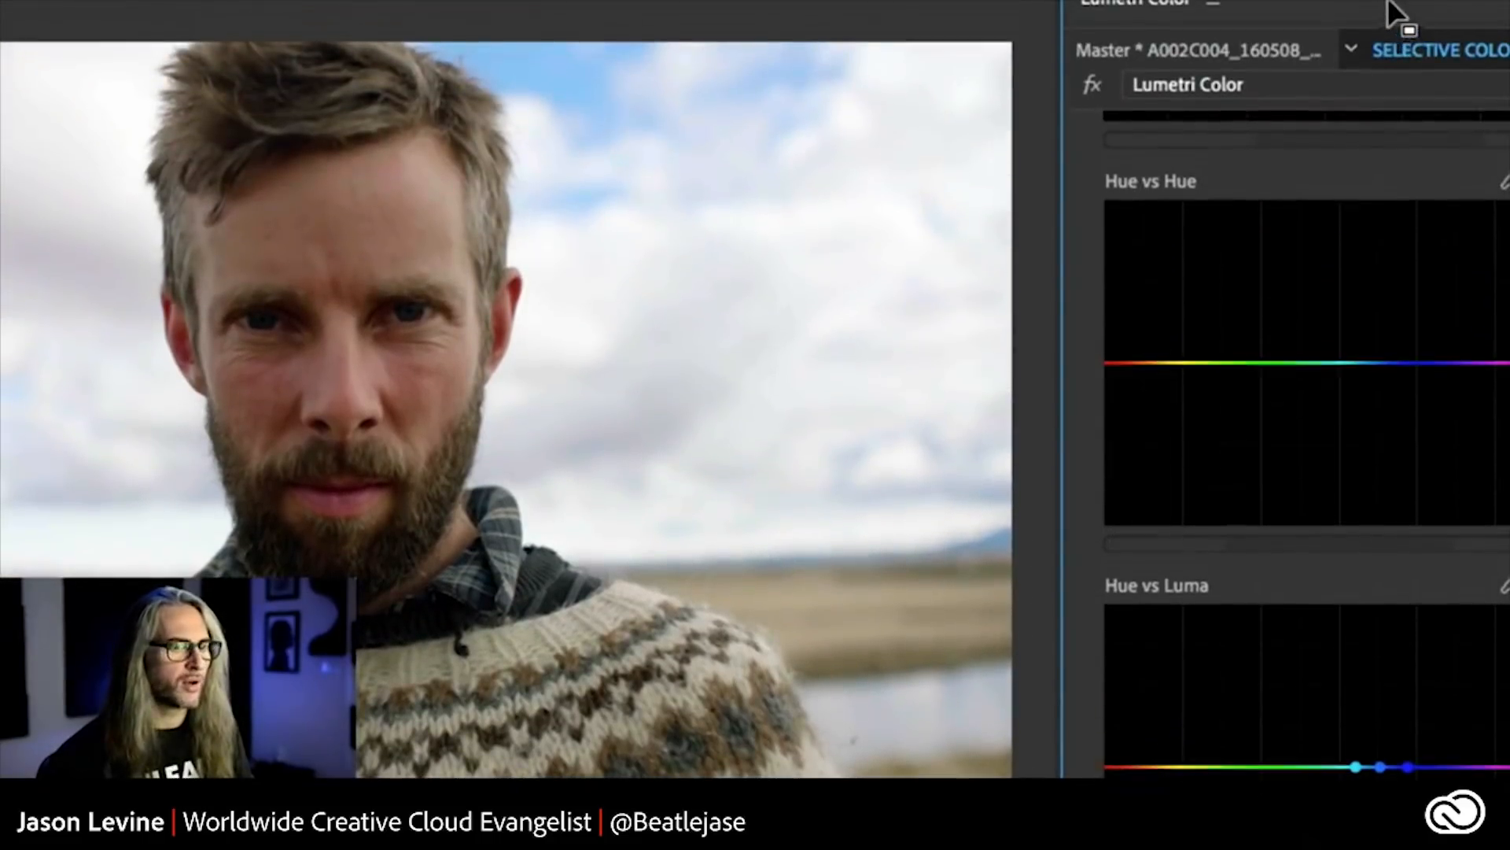
pyautogui.moveTo(1380, 767); pyautogui.dragTo(1385, 804)
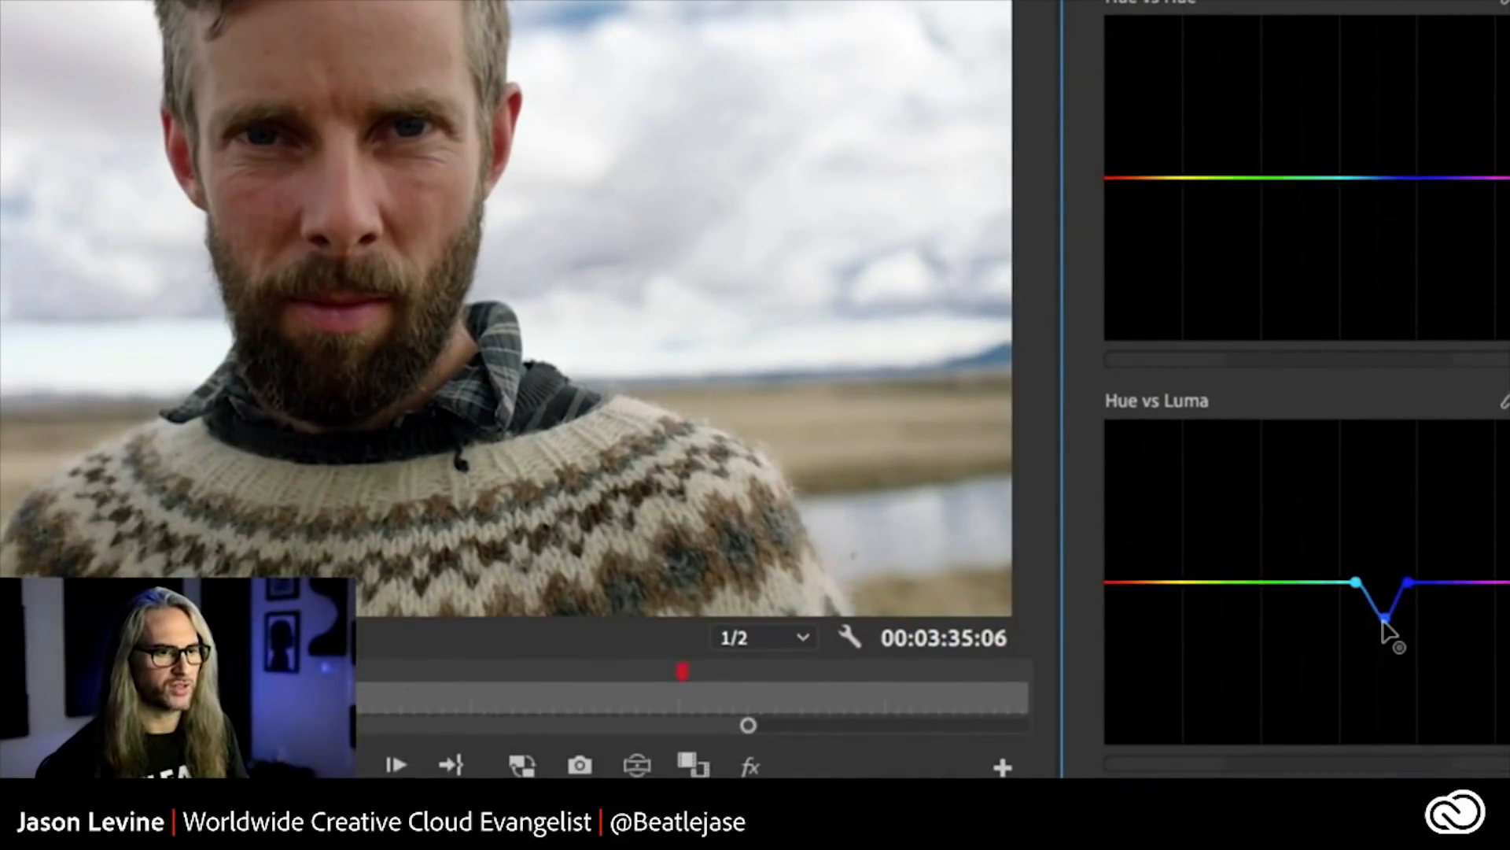
pyautogui.moveTo(1386, 629); pyautogui.dragTo(1386, 625)
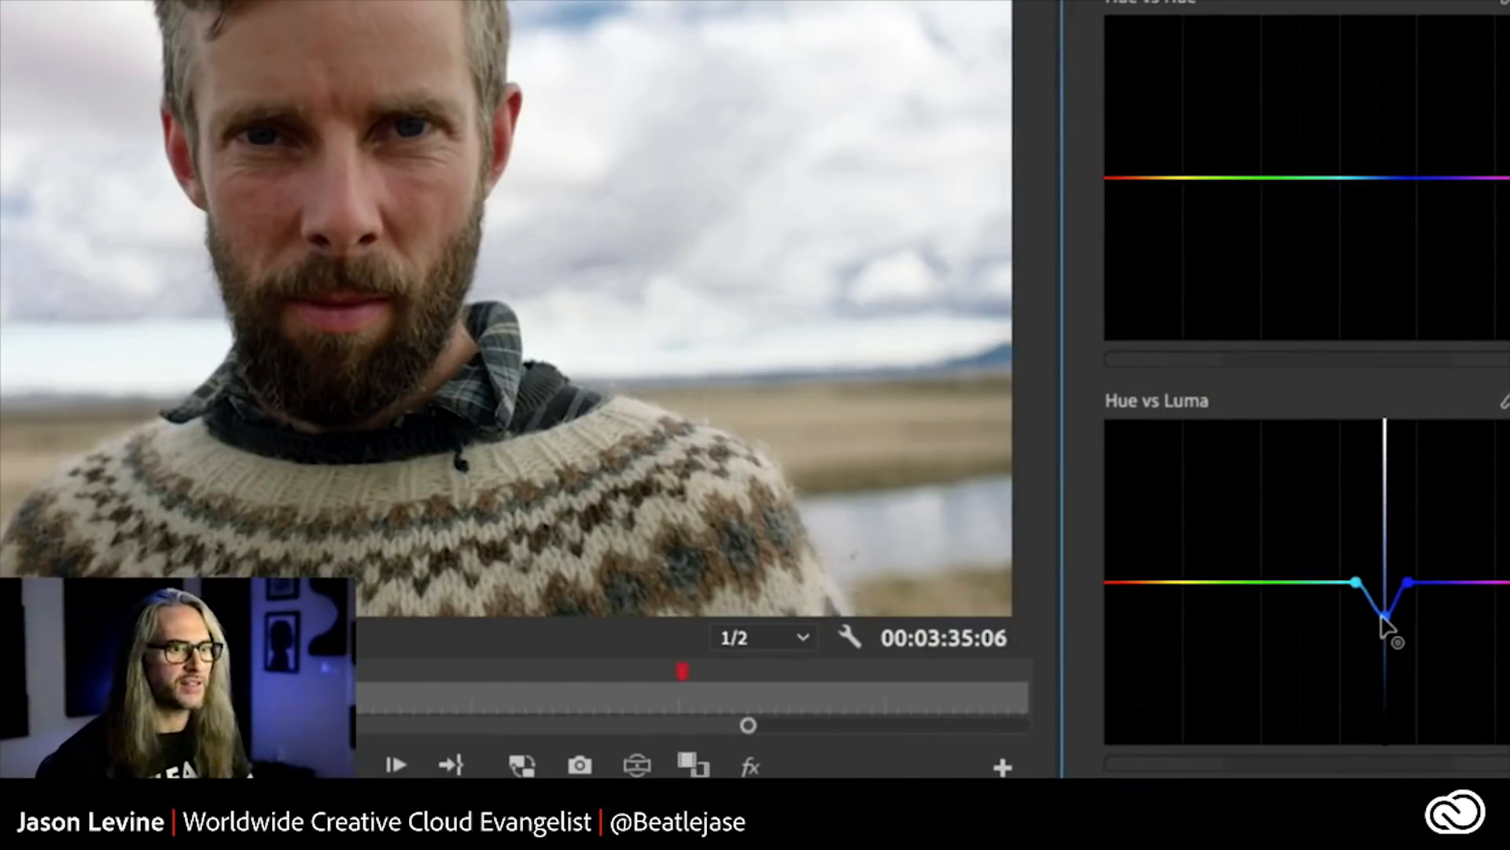
pyautogui.moveTo(1384, 621); pyautogui.dragTo(1384, 620)
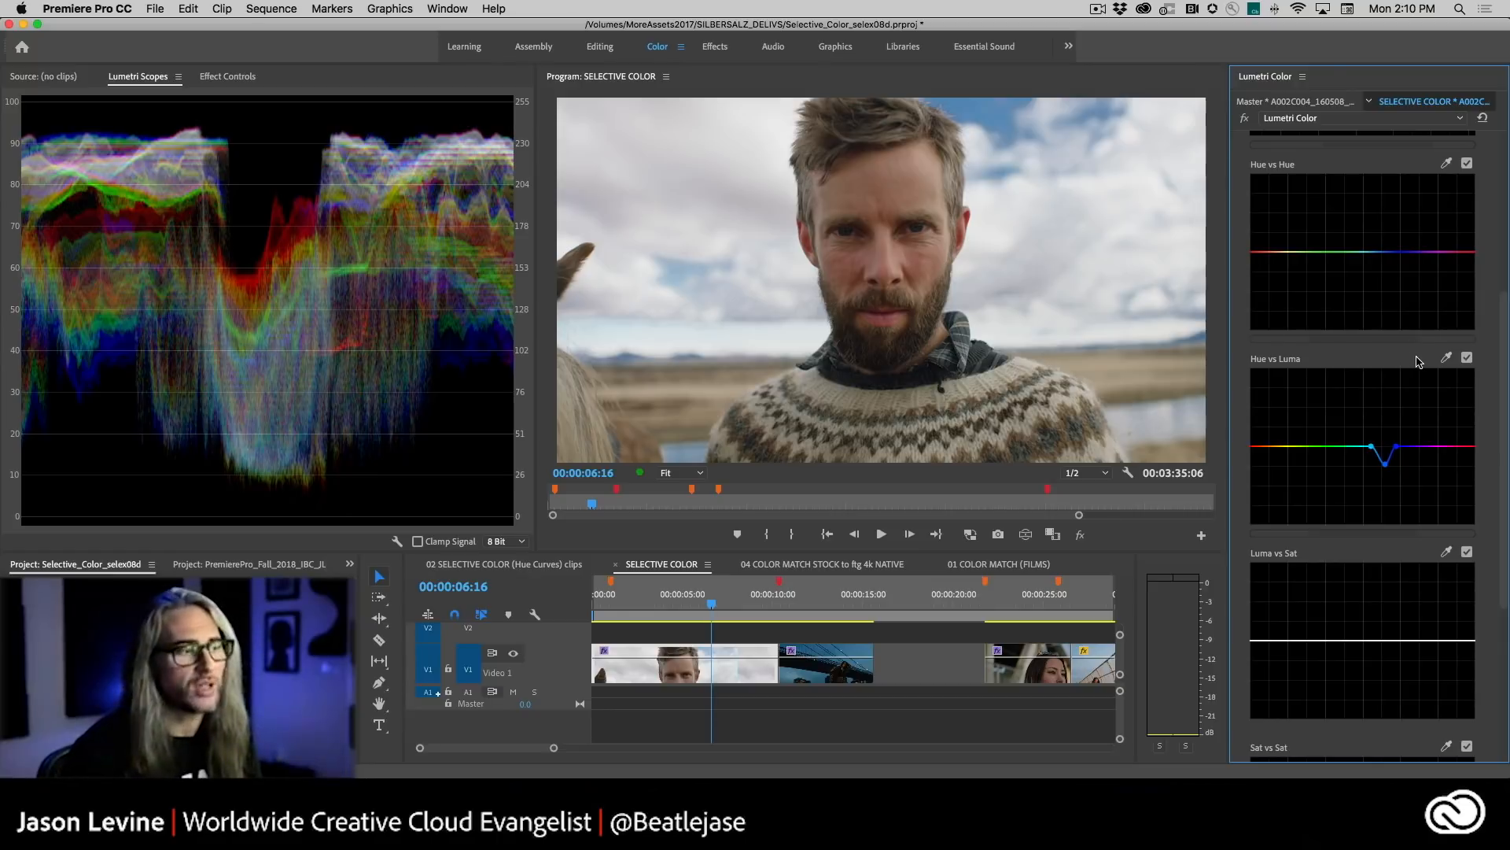
# - Play the bearded man's clip and compare its sky with the Hue vs Luma curve off and on
pyautogui.press('space')
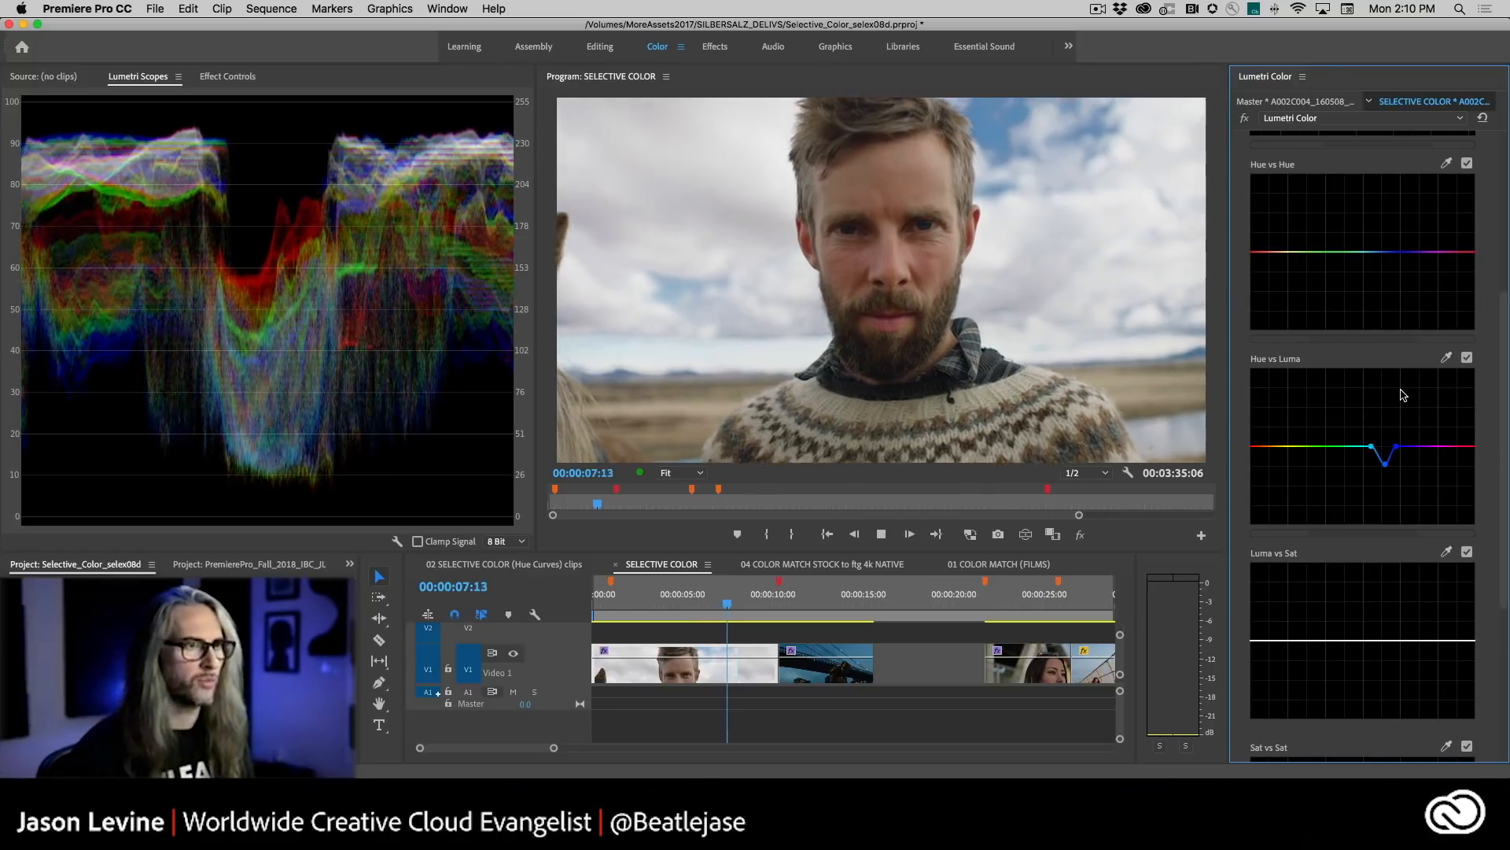
pyautogui.click(1467, 359)
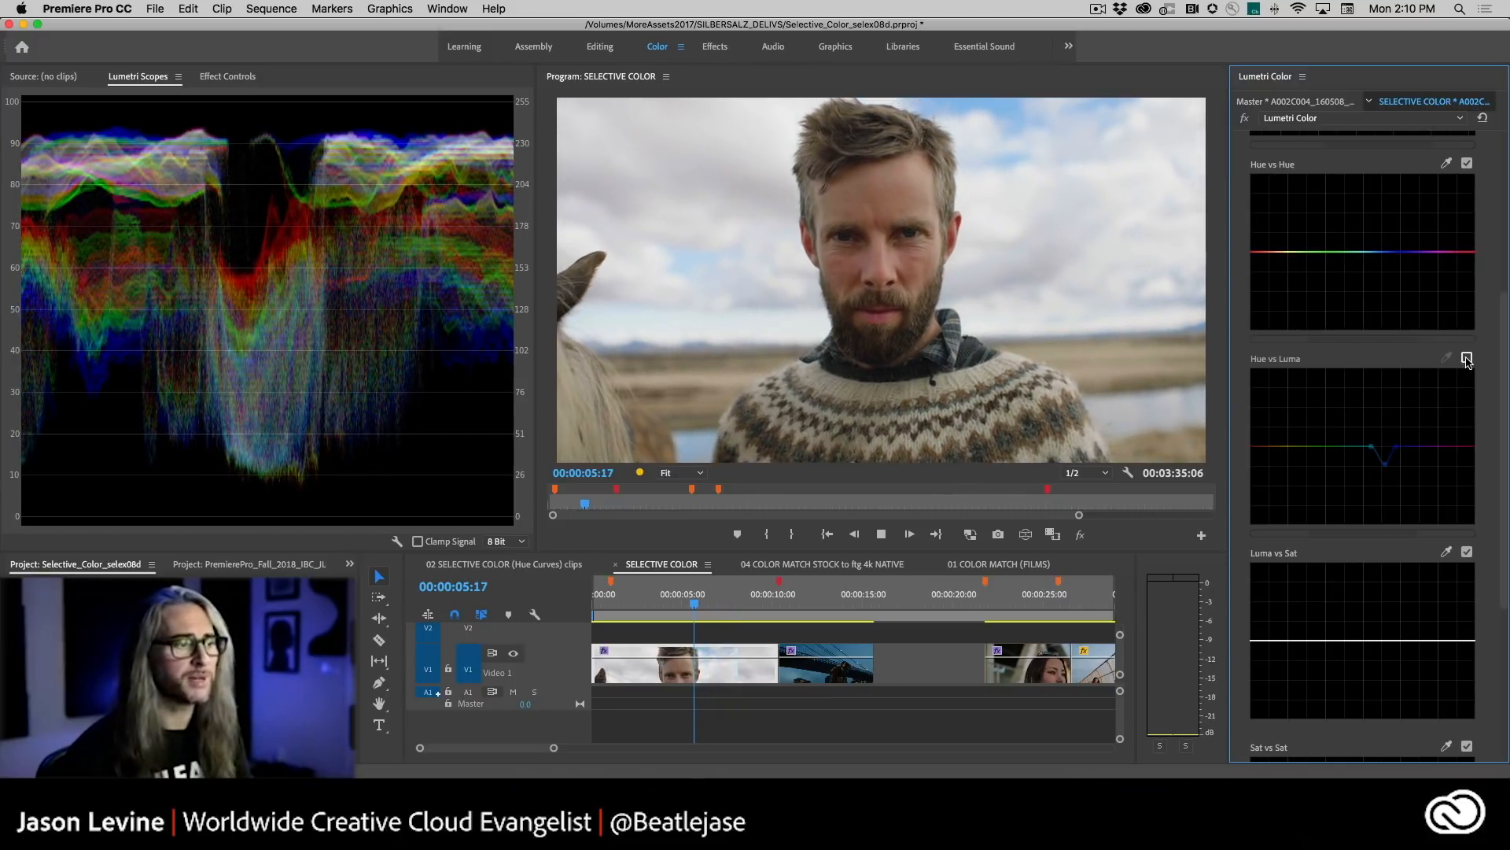
pyautogui.press('space')
pyautogui.click(1467, 358)
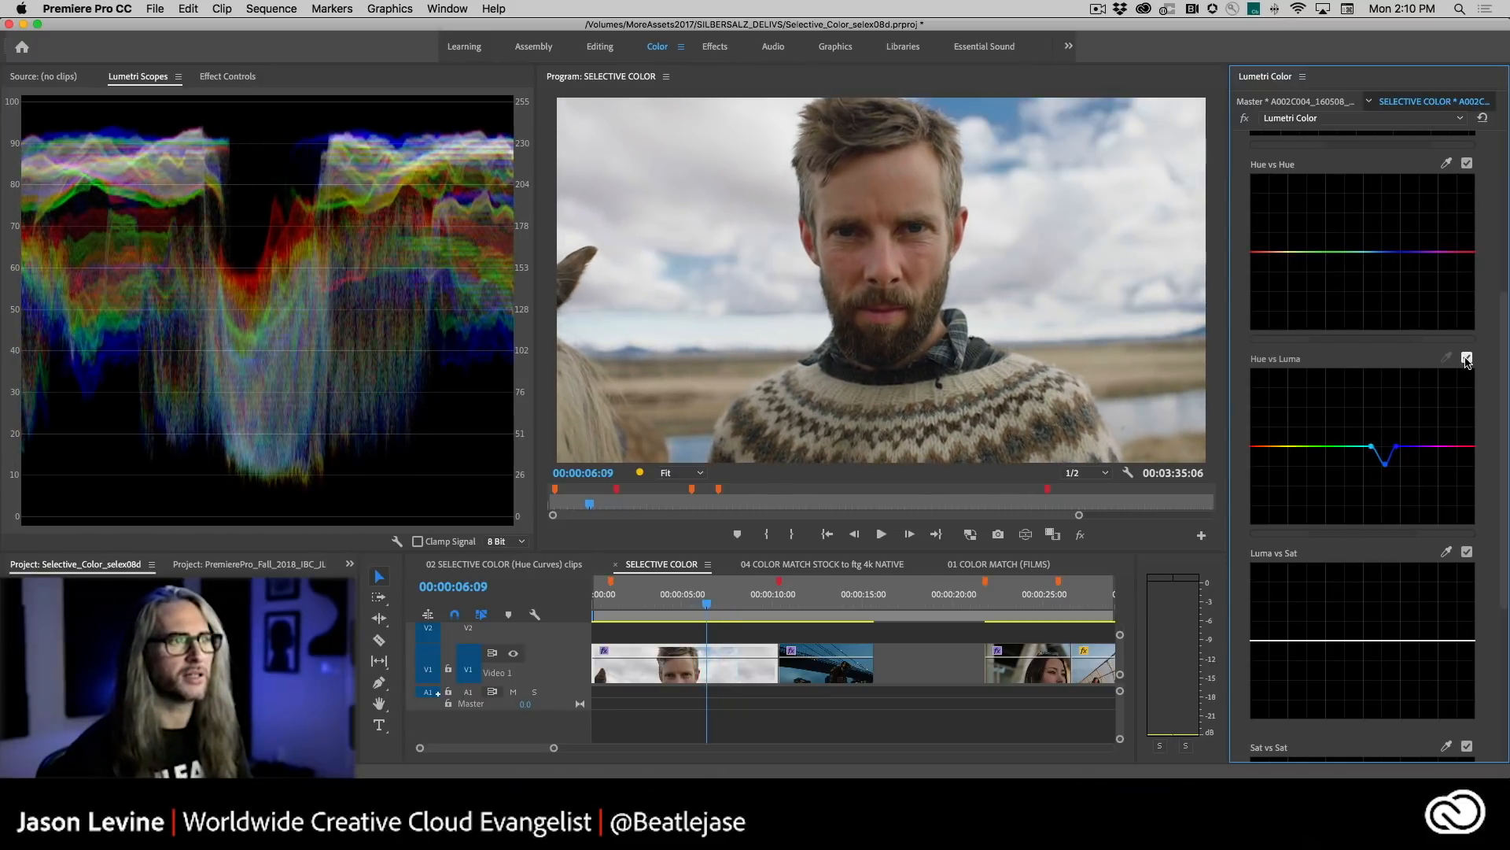
pyautogui.click(1467, 359)
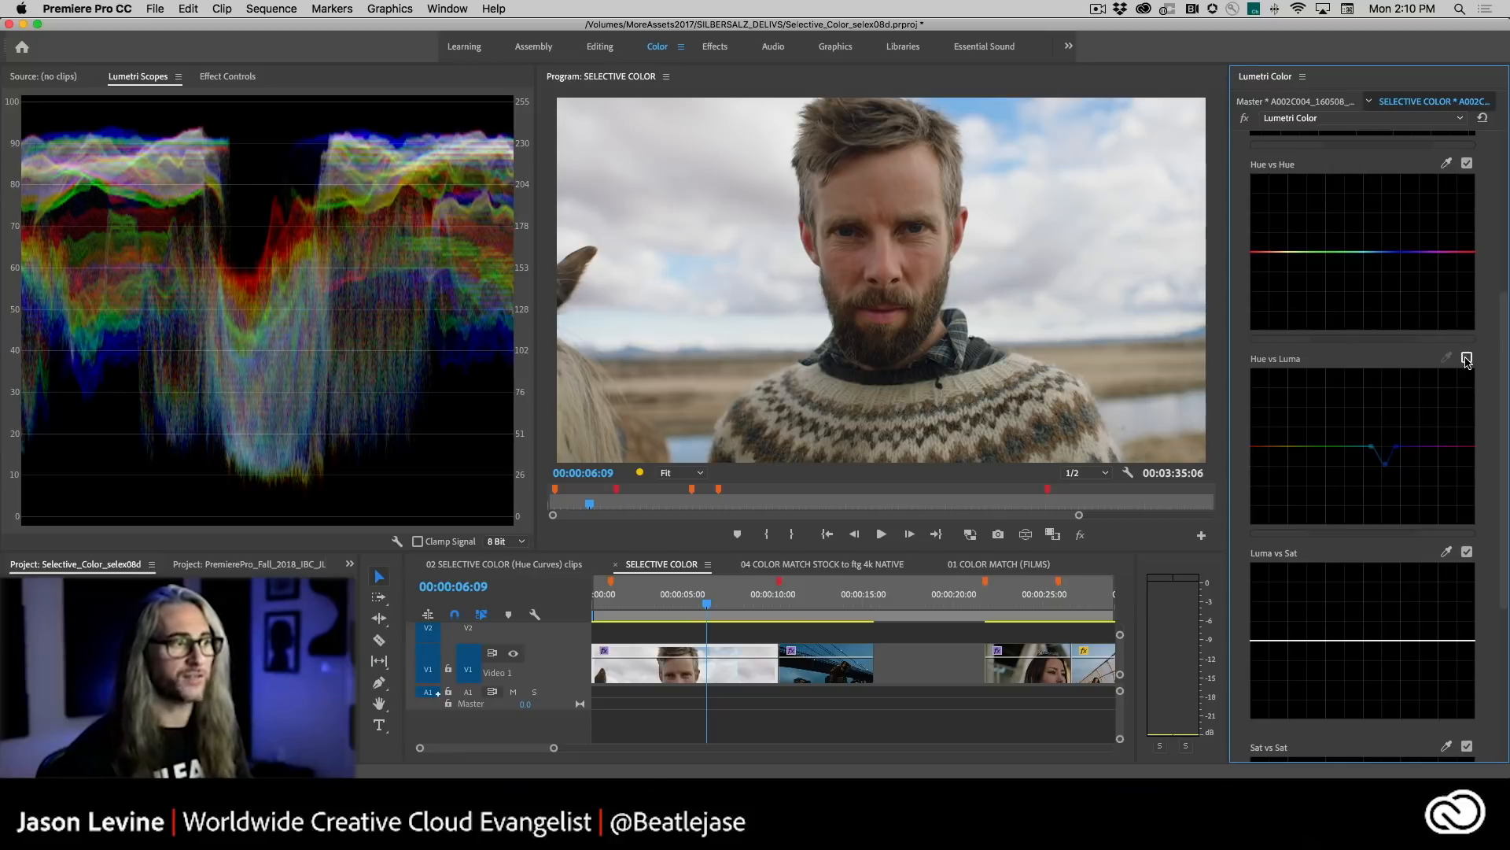
pyautogui.click(1467, 358)
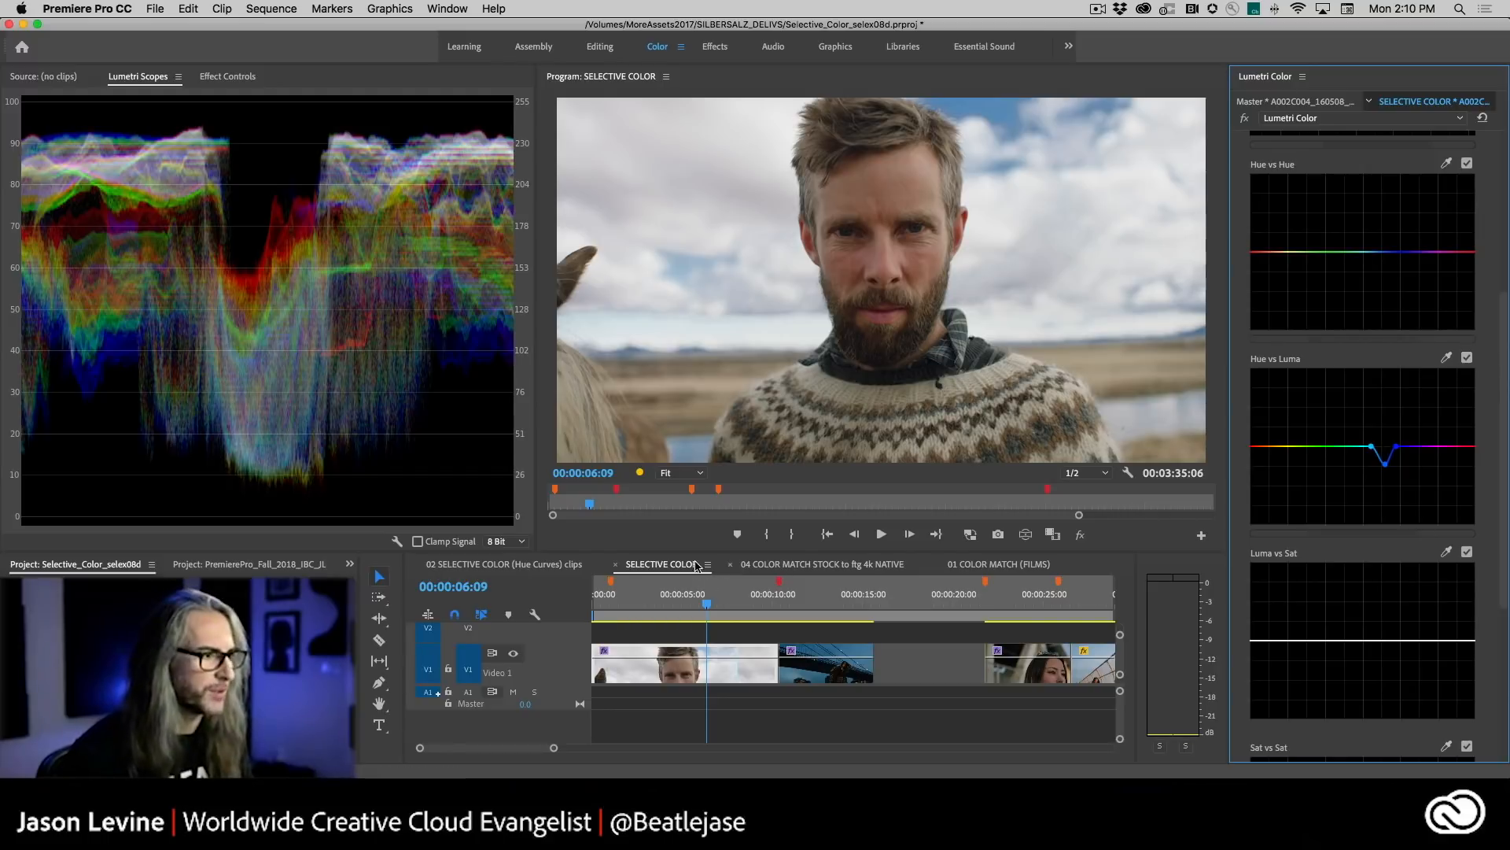
# - In the 02 SELECTIVE COLOR (Hue Curves) clips sequence, go to the harbour clip at 00:00:50:15 and compare Hue vs Luma off and on
pyautogui.click(545, 565)
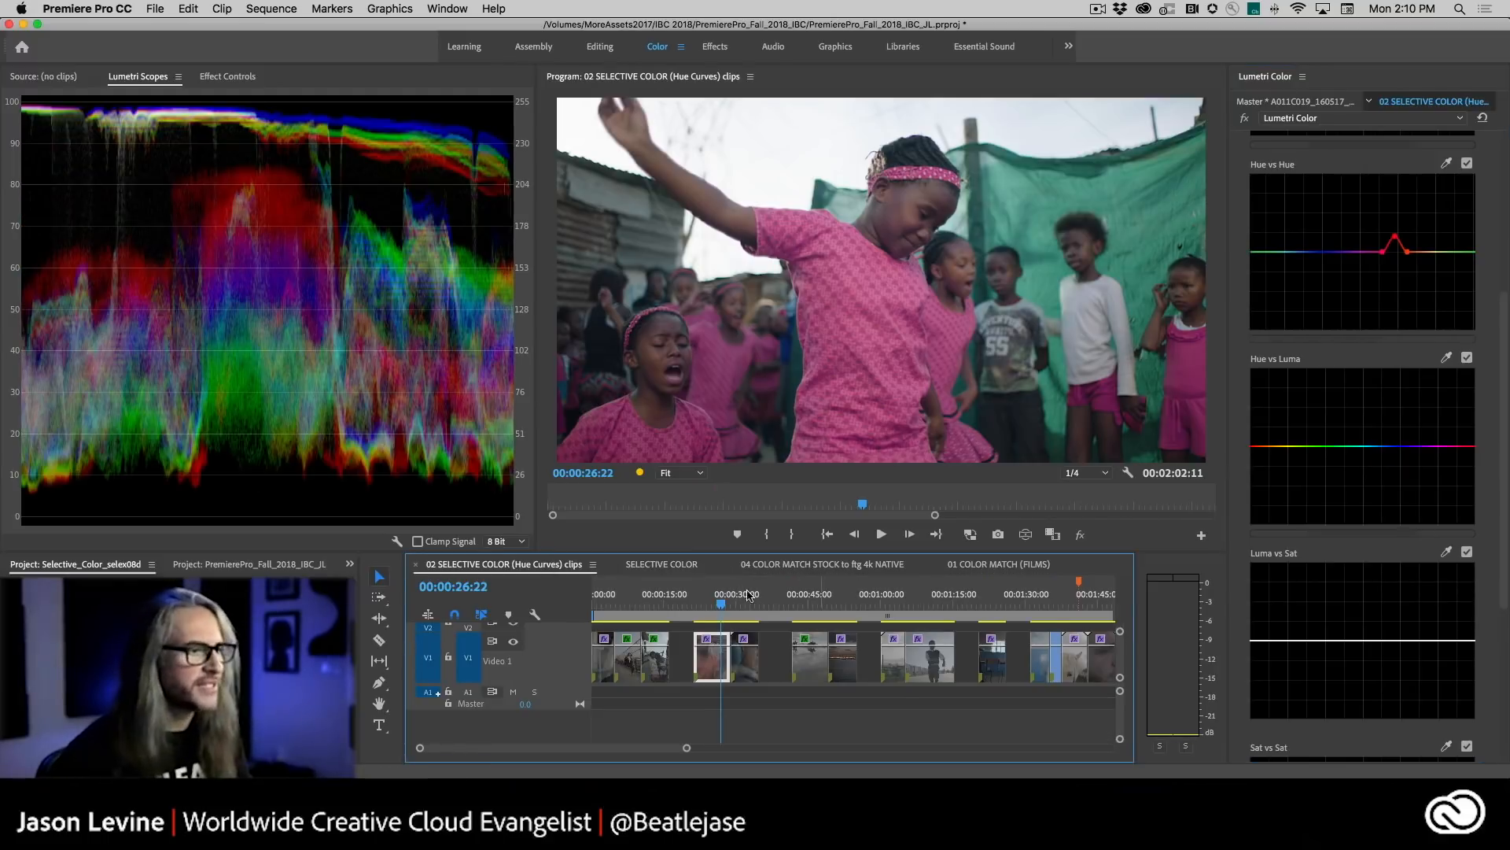
pyautogui.moveTo(790, 603); pyautogui.dragTo(834, 603)
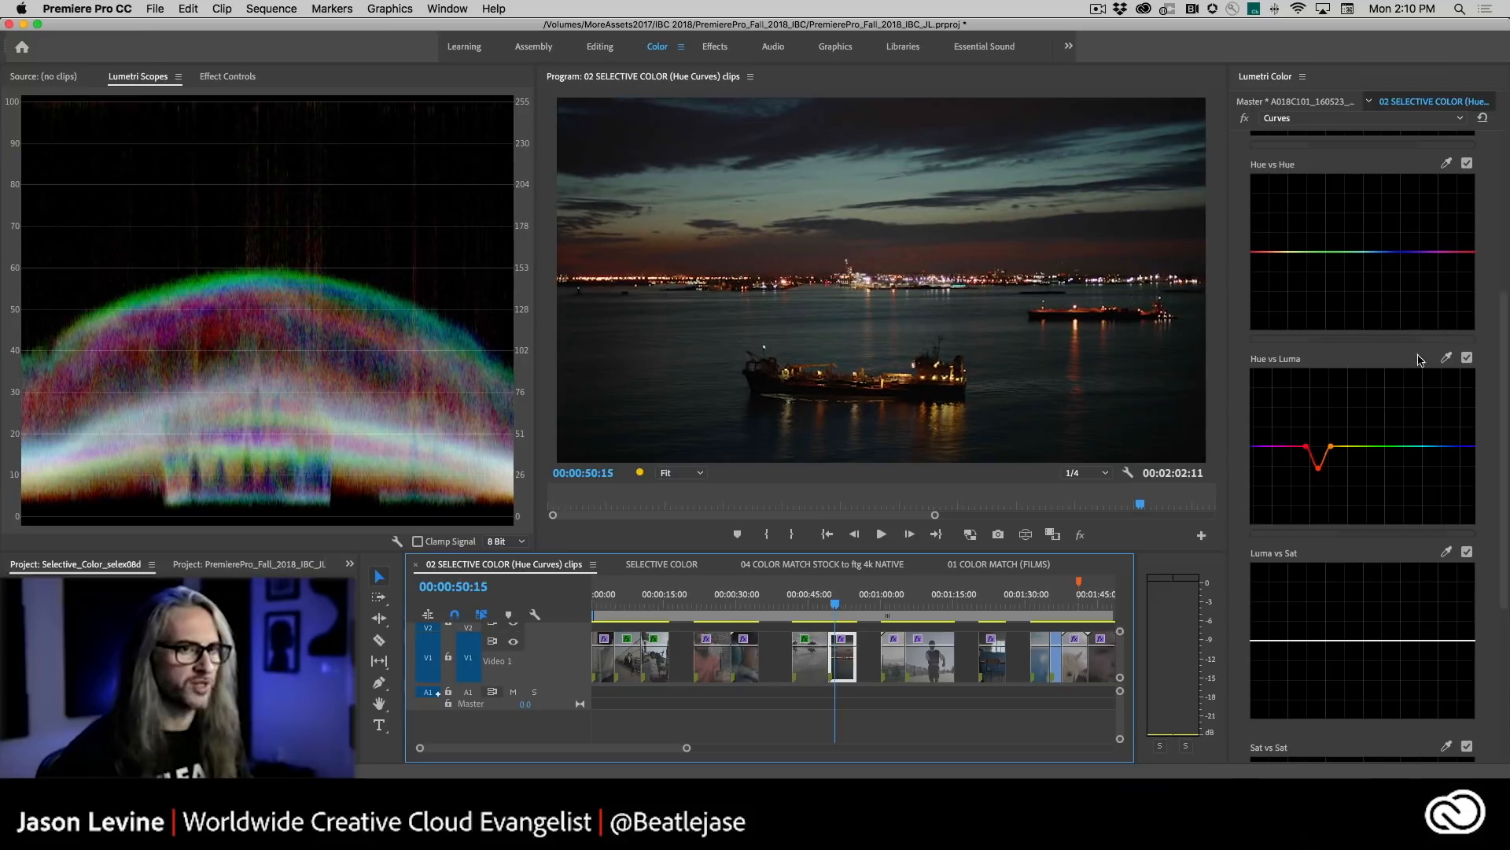
pyautogui.click(1468, 360)
pyautogui.click(1467, 359)
pyautogui.click(1467, 358)
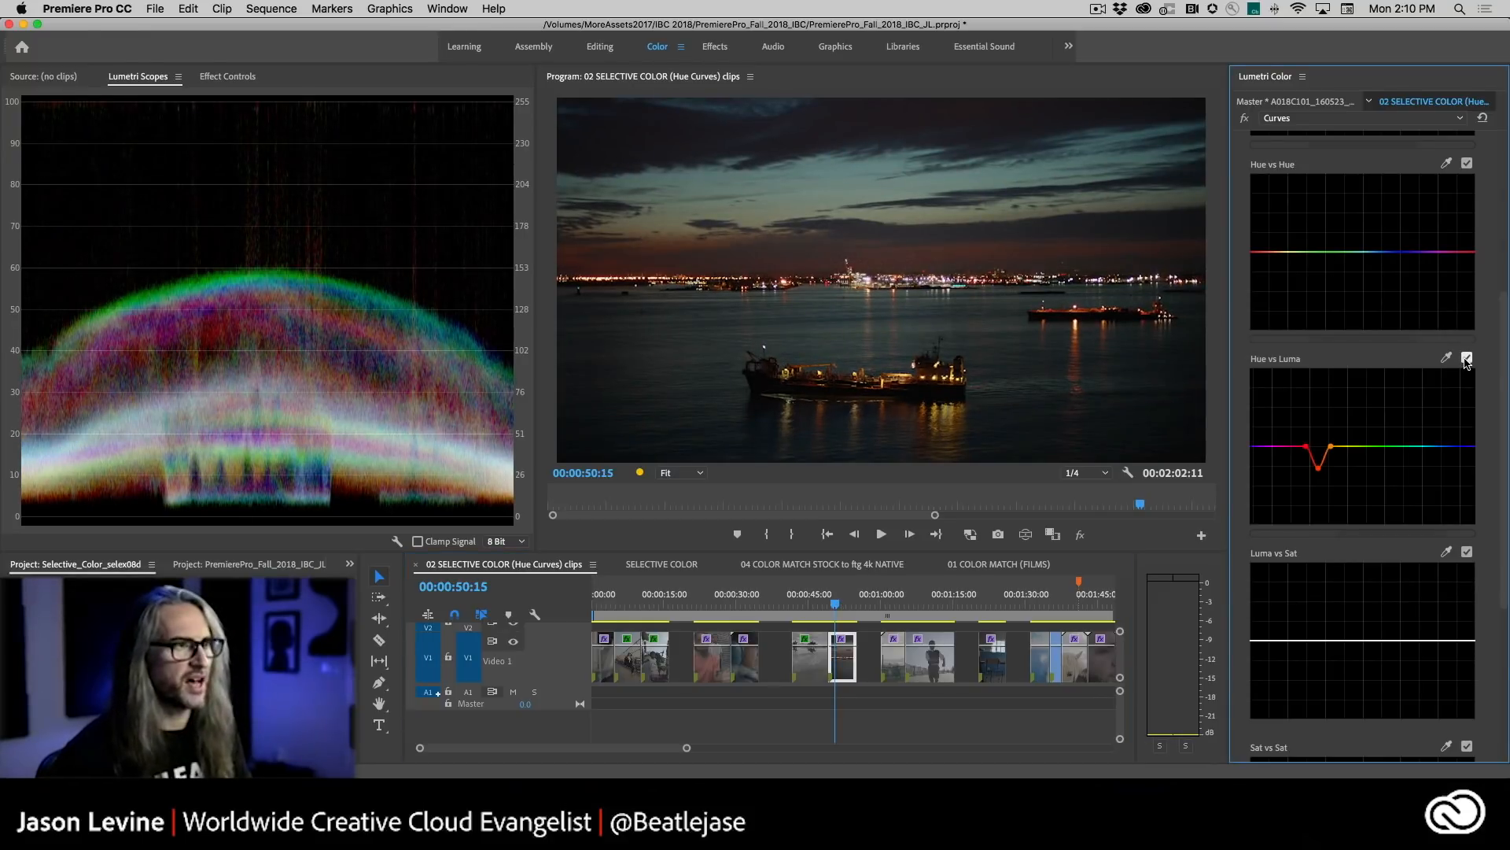
pyautogui.click(1467, 359)
pyautogui.click(1467, 359)
pyautogui.click(1467, 359)
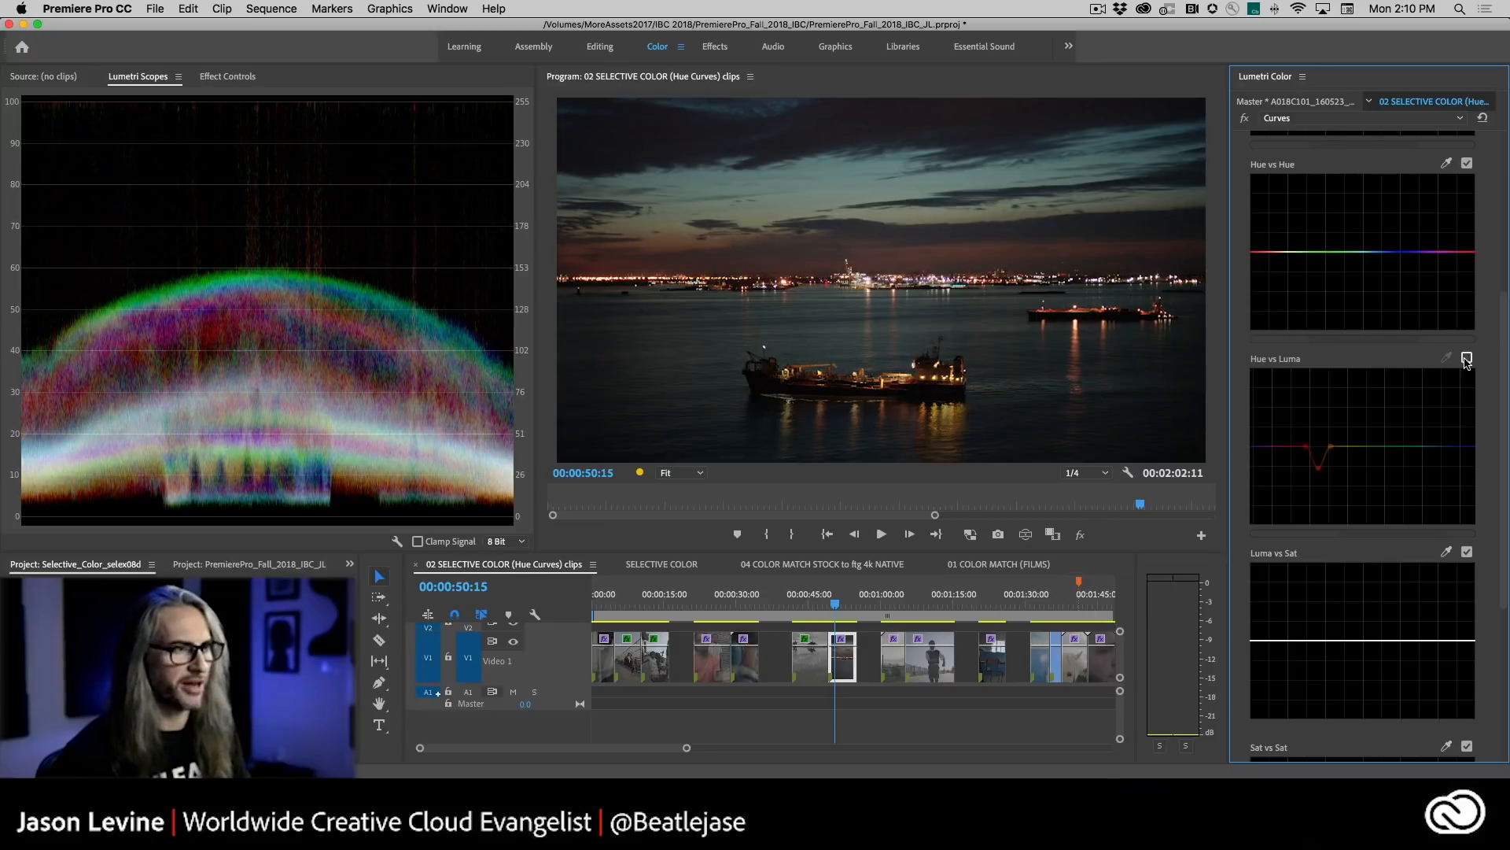
pyautogui.click(1466, 358)
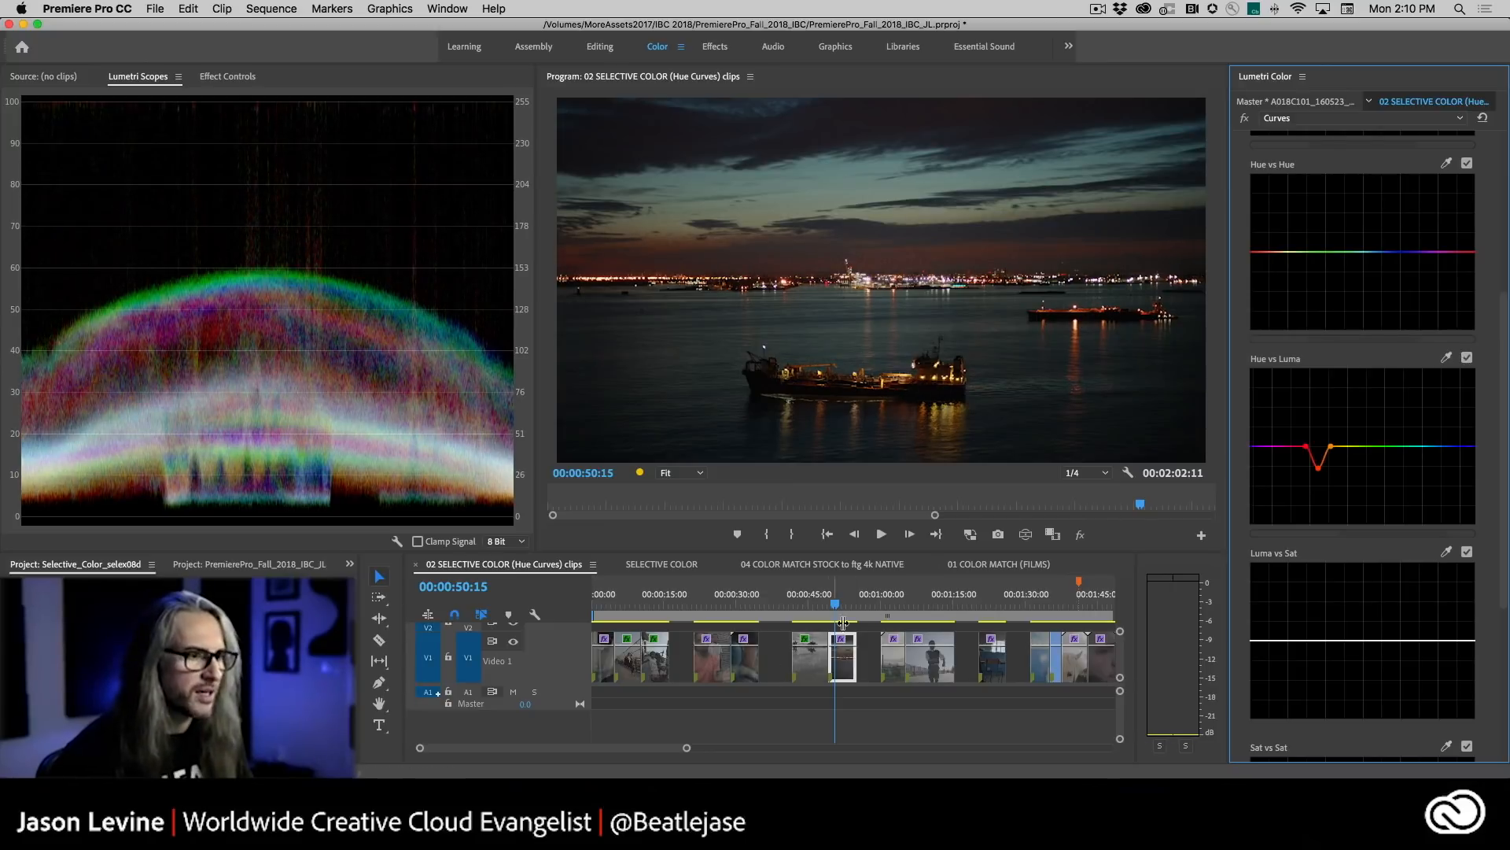
# - Move the playhead to the sunlit shacks clip at 00:01:02:13 and turn off its Luma vs Sat curve
pyautogui.moveTo(864, 604); pyautogui.dragTo(892, 604)
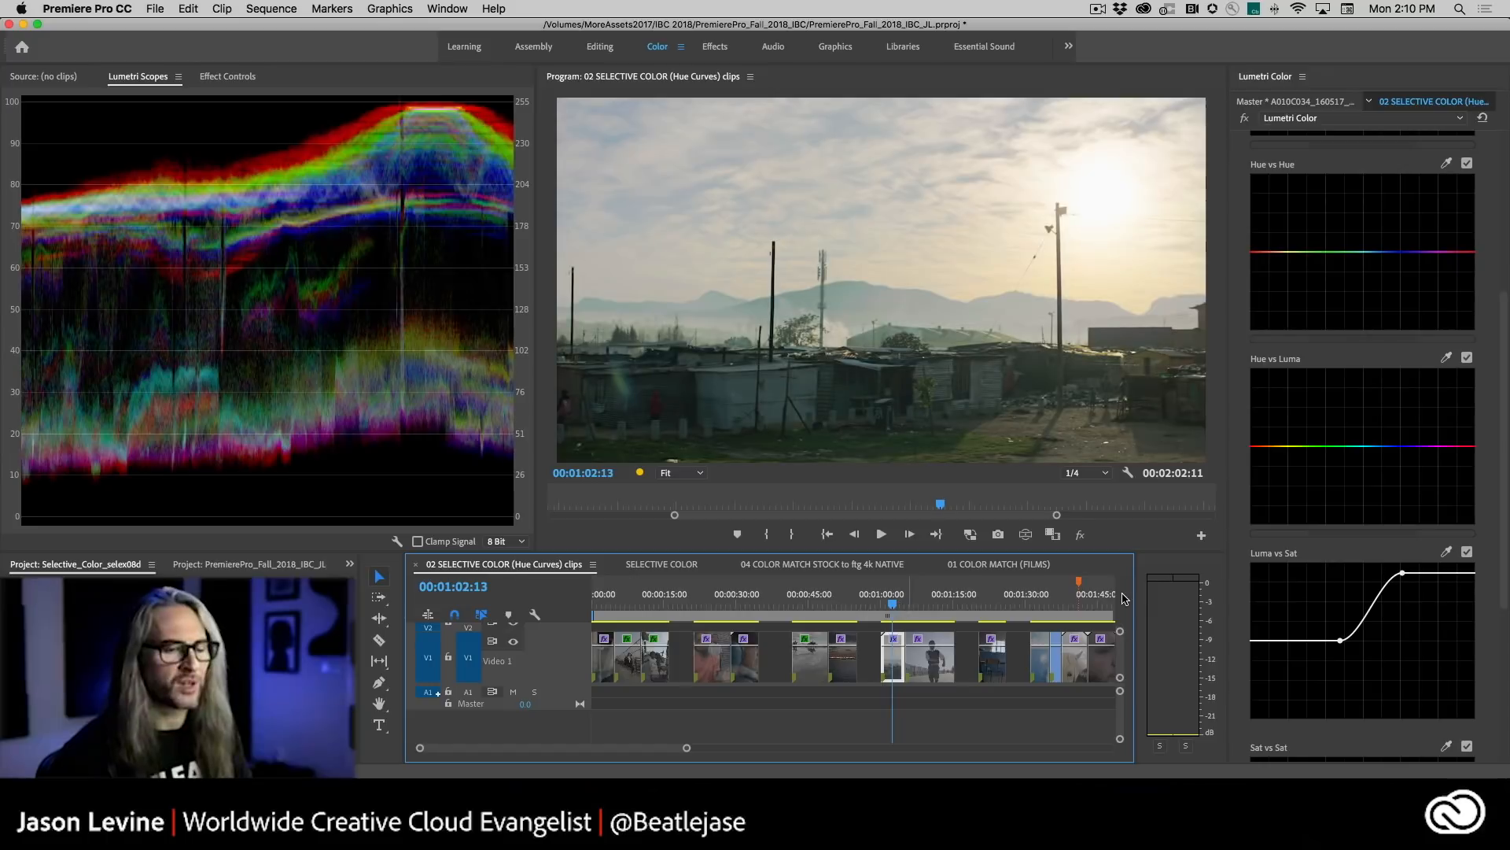
pyautogui.scroll(-2, 1507, 606)
pyautogui.scroll(3, 1507, 606)
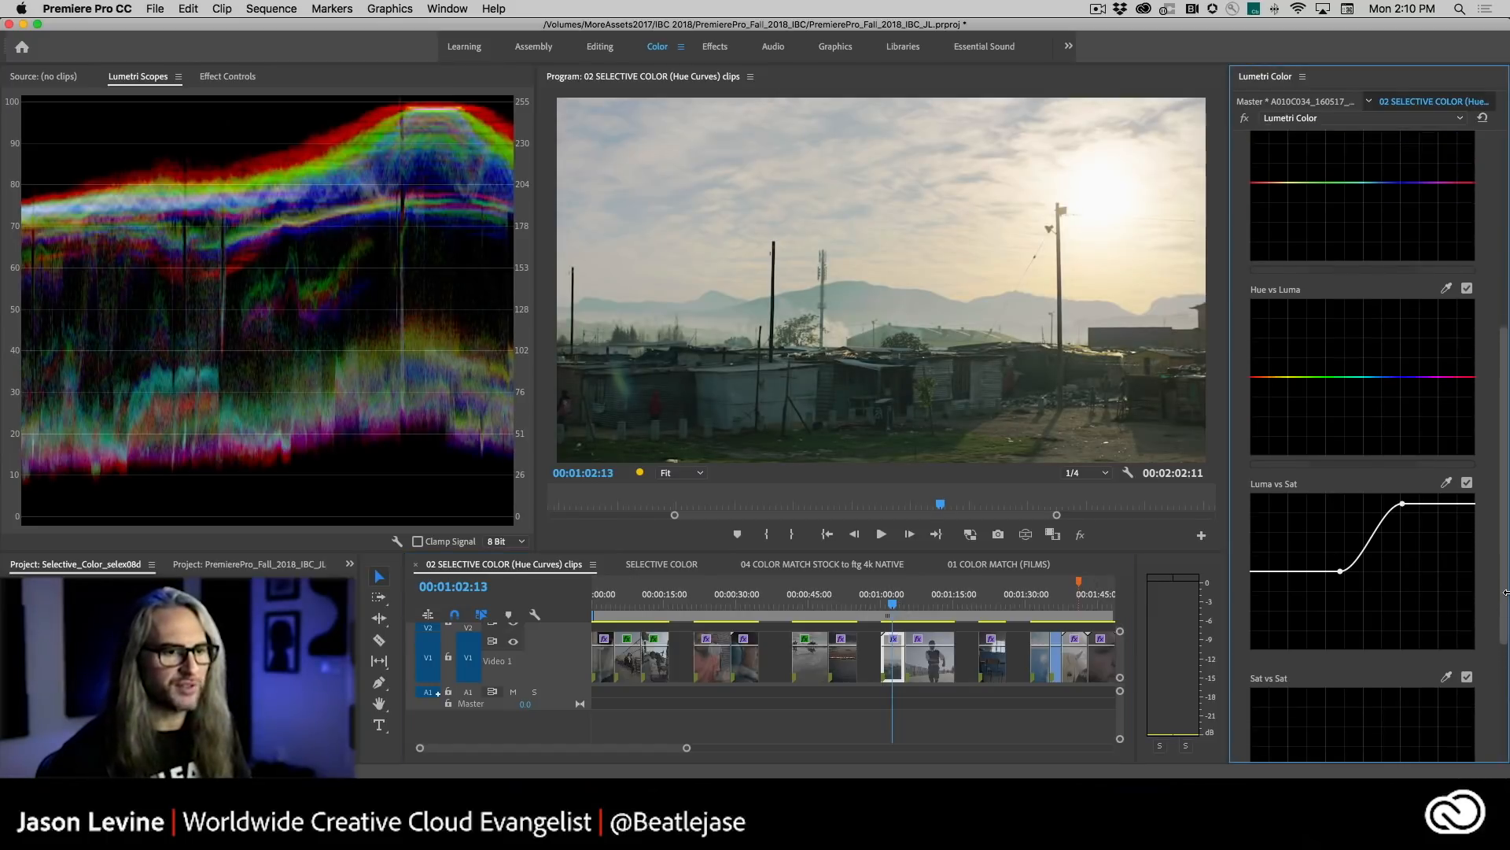
pyautogui.scroll(1, 1507, 557)
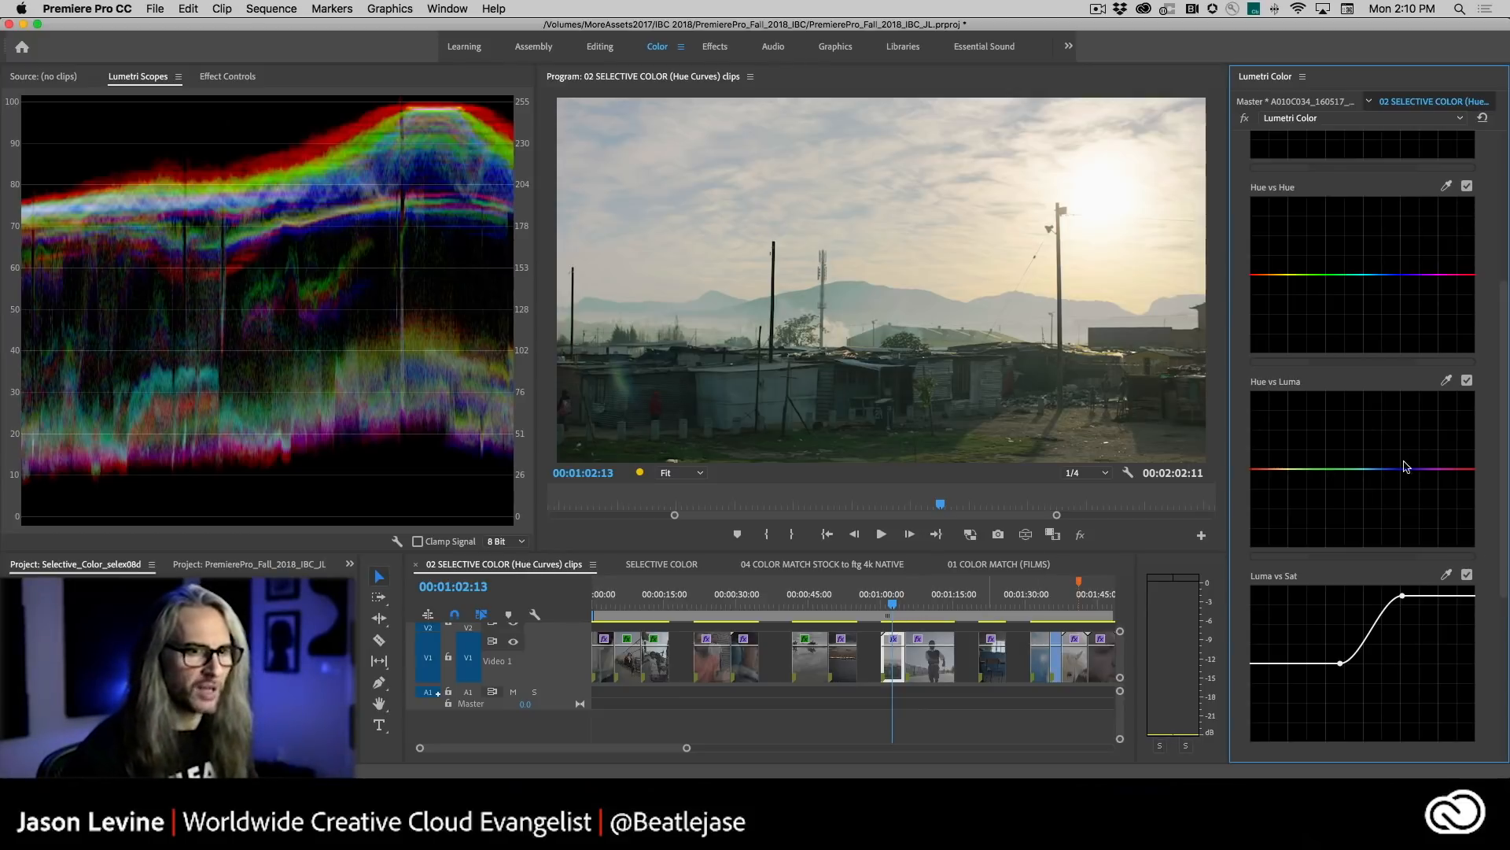
pyautogui.click(1467, 575)
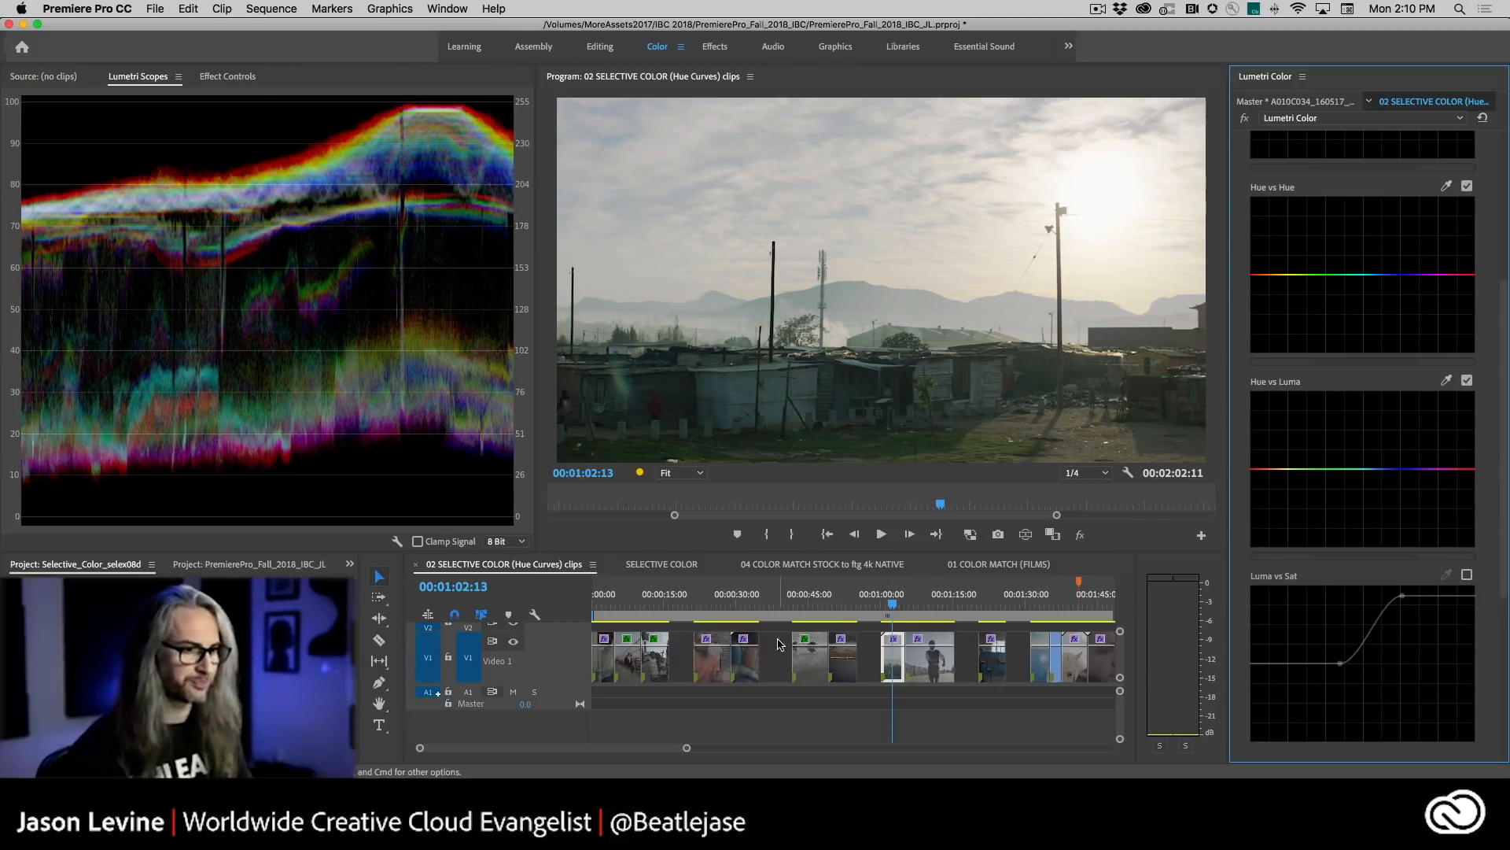
# - Play the shacks clip without the Luma vs Sat curve and examine its highlights in the Lumetri Scopes
pyautogui.press('space')
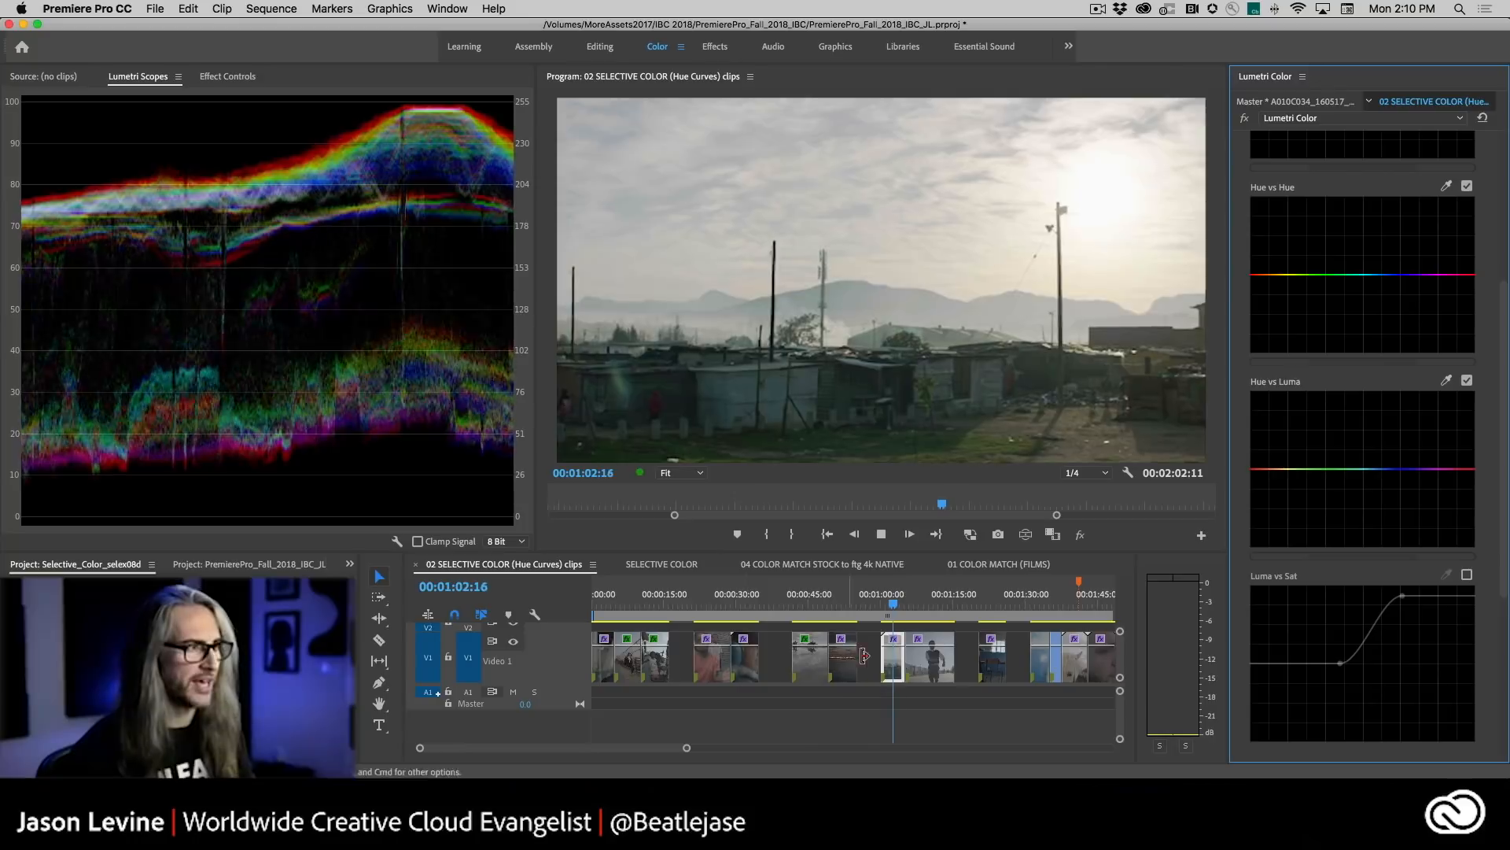
pyautogui.press('space')
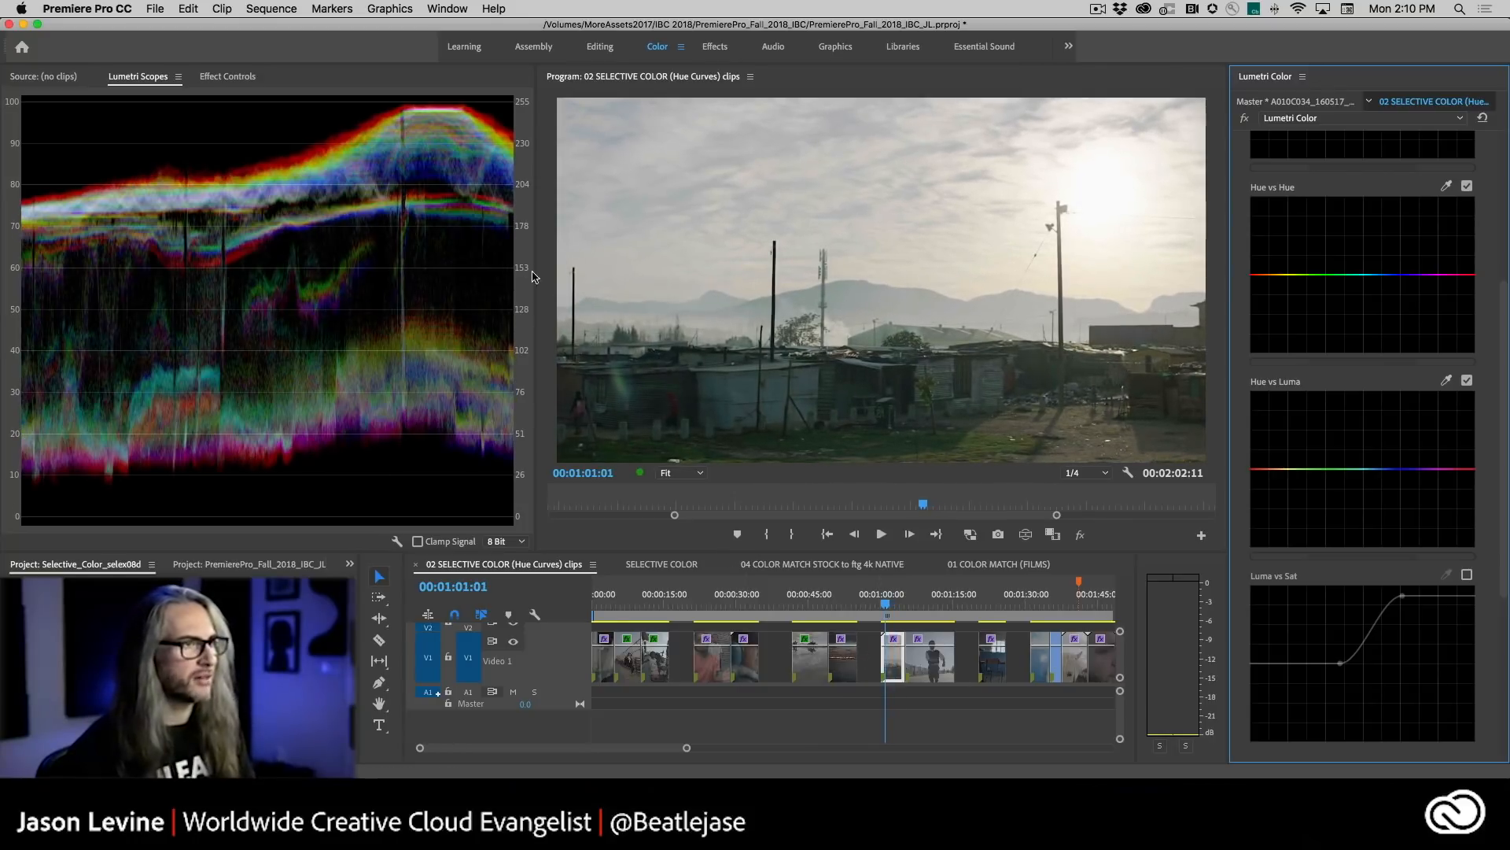
pyautogui.press('space')
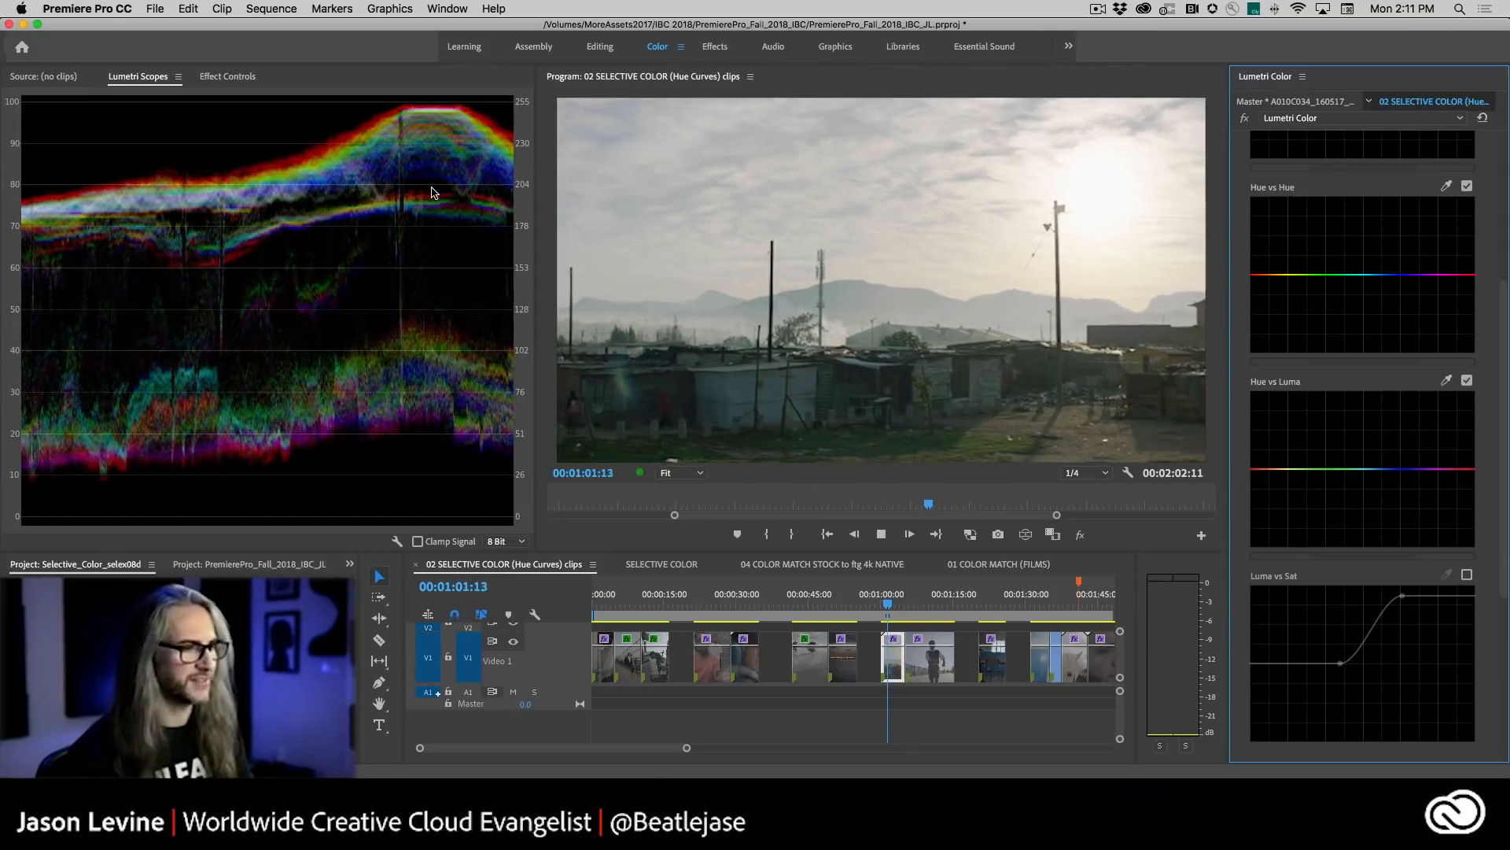
pyautogui.press('space')
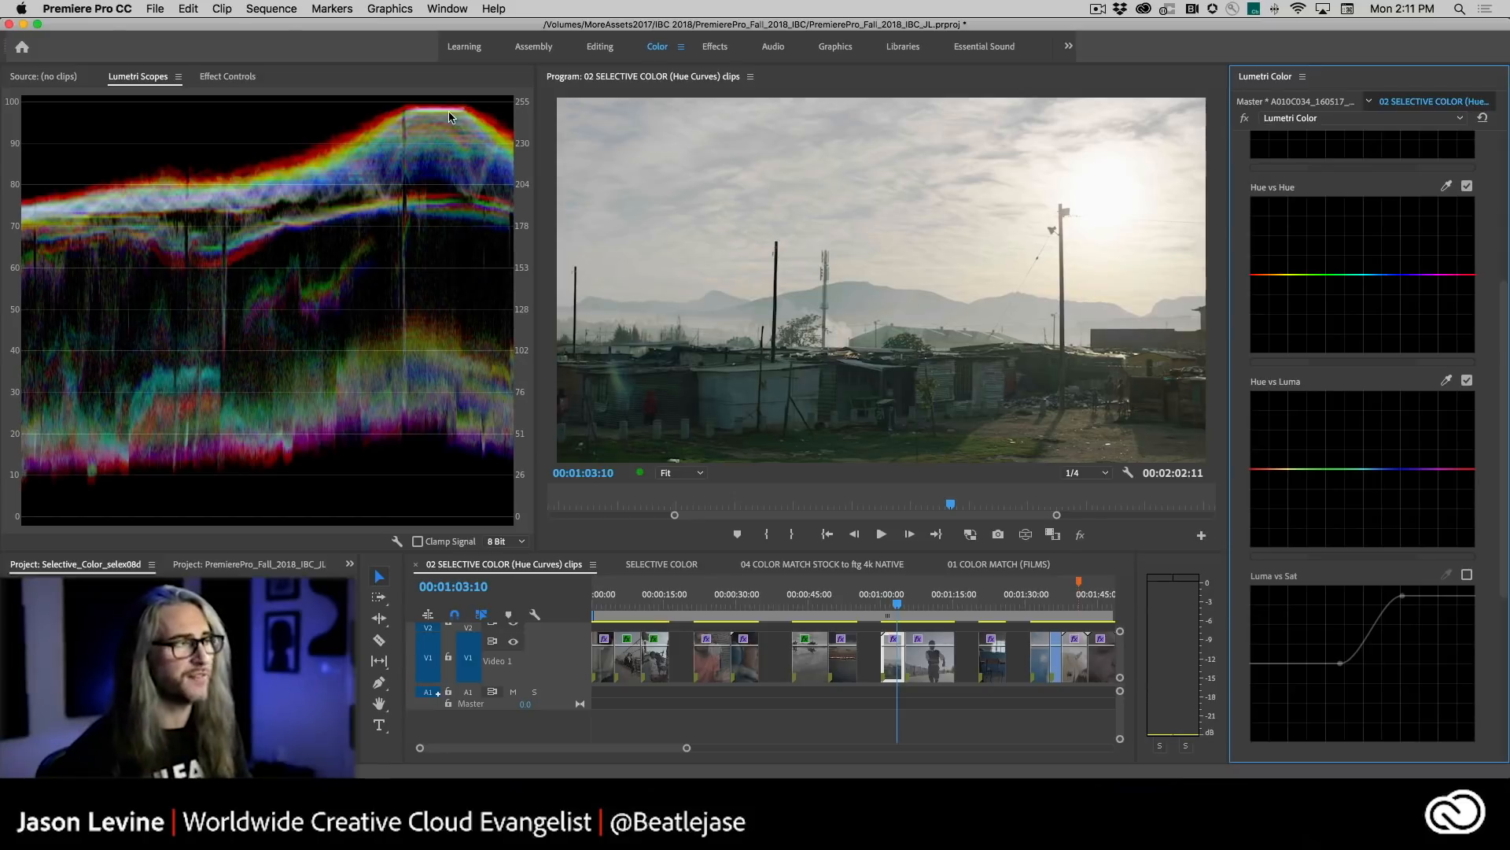
pyautogui.press('space')
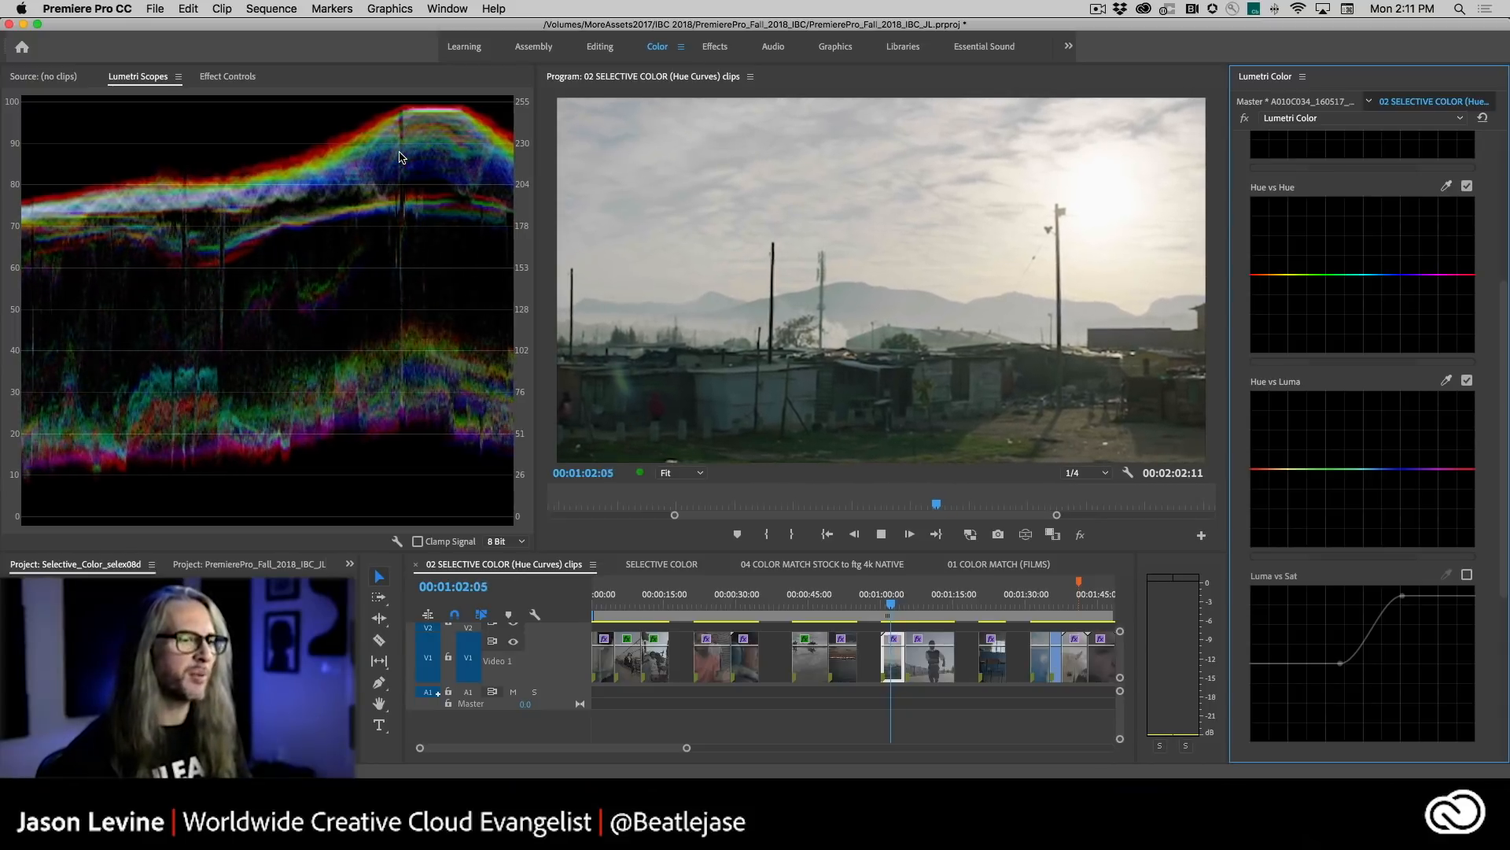
pyautogui.press('space')
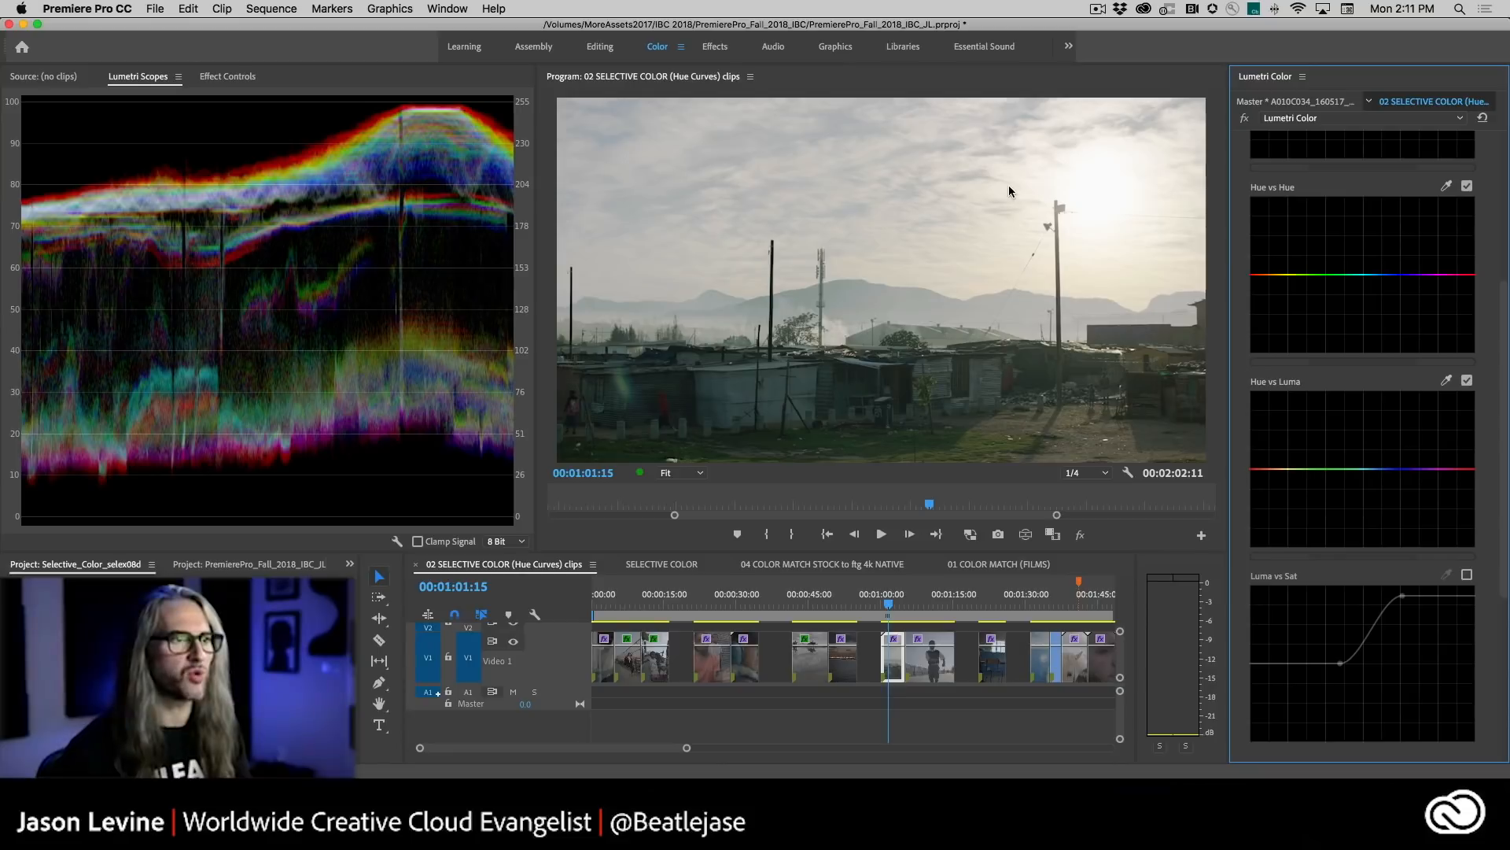
# - Turn the shacks clip's Luma vs Sat curve back on and shift its upper point toward darker tones for a steeper rise
pyautogui.click(1467, 575)
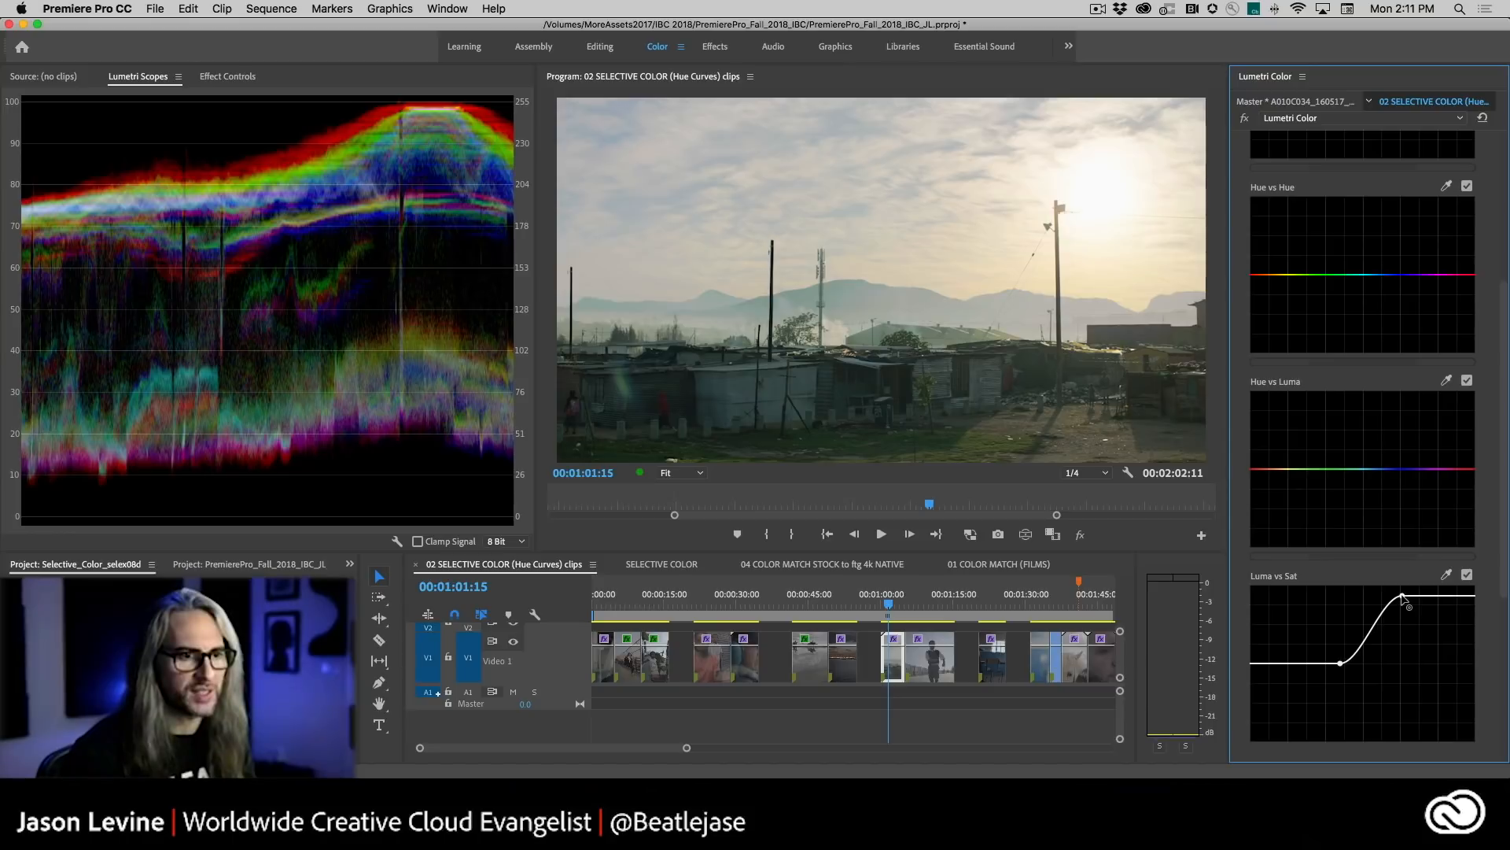
pyautogui.moveTo(1403, 598); pyautogui.dragTo(1372, 600)
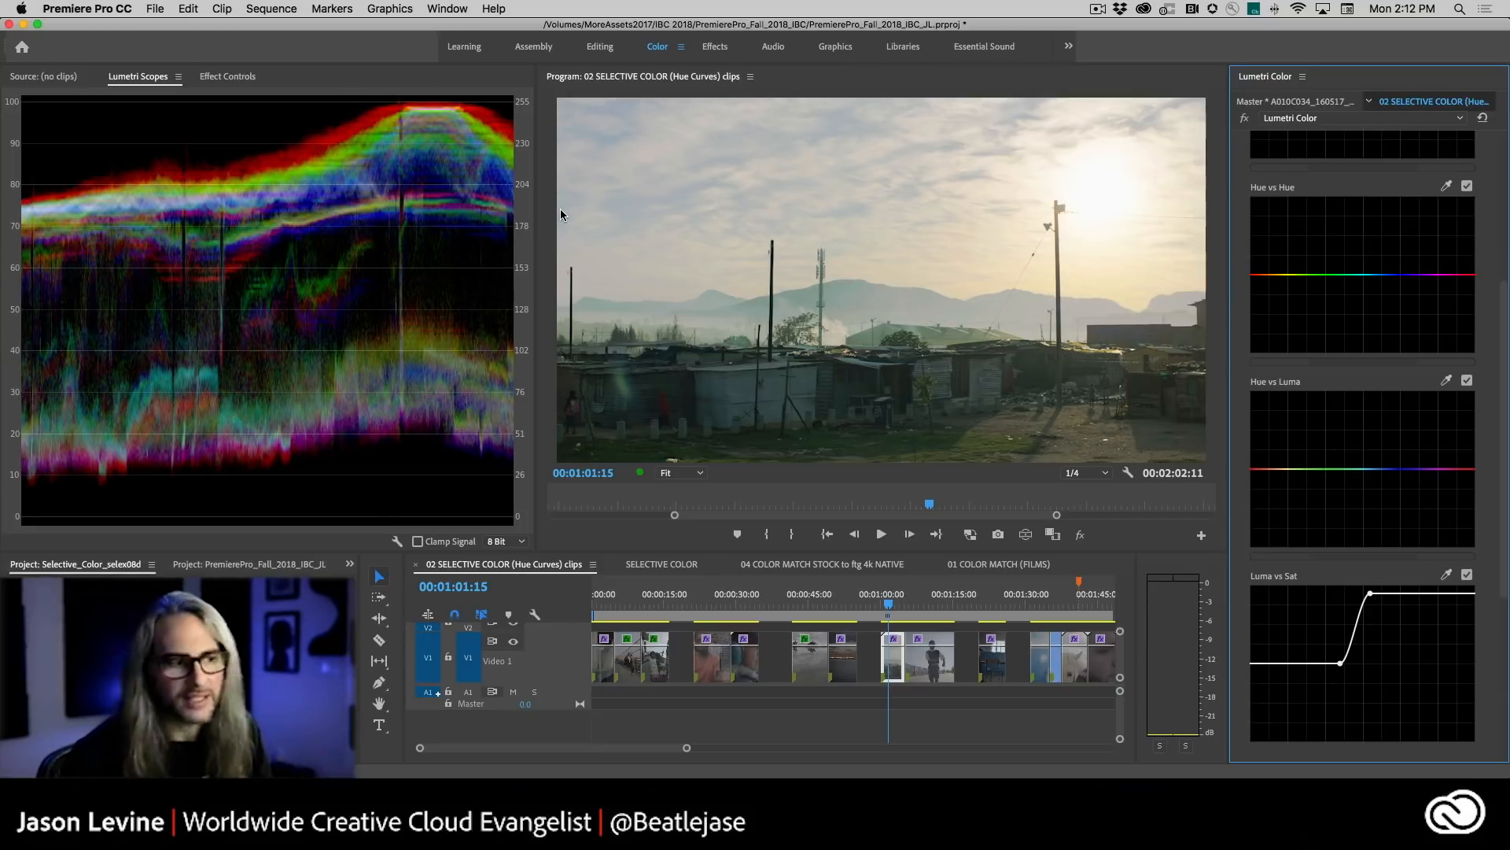
# - Play on to the clip of two walking children and compare its Luma vs Sat curve off and on
pyautogui.press('space')
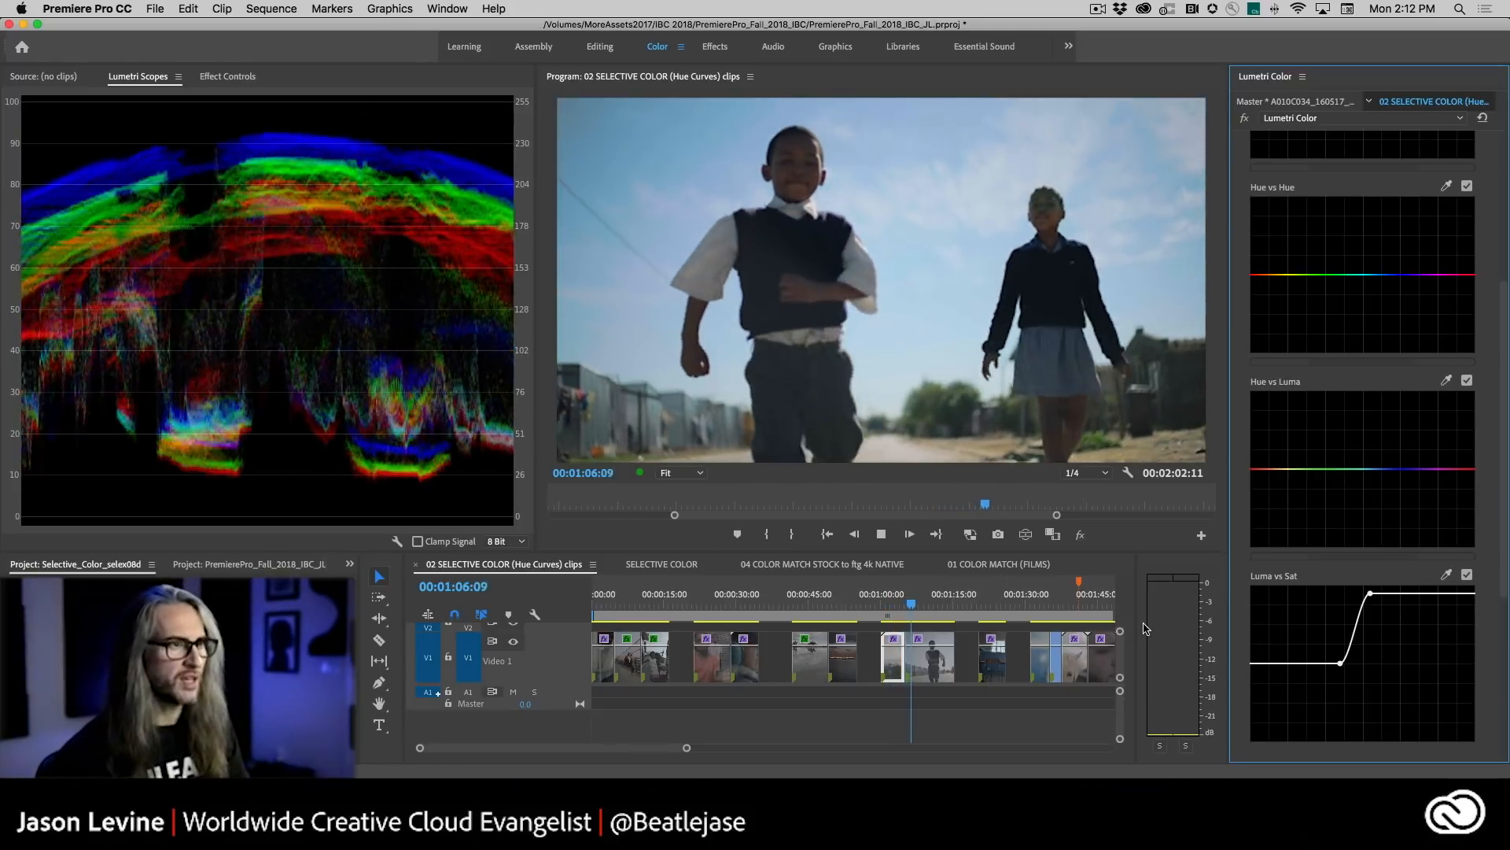
pyautogui.press('space')
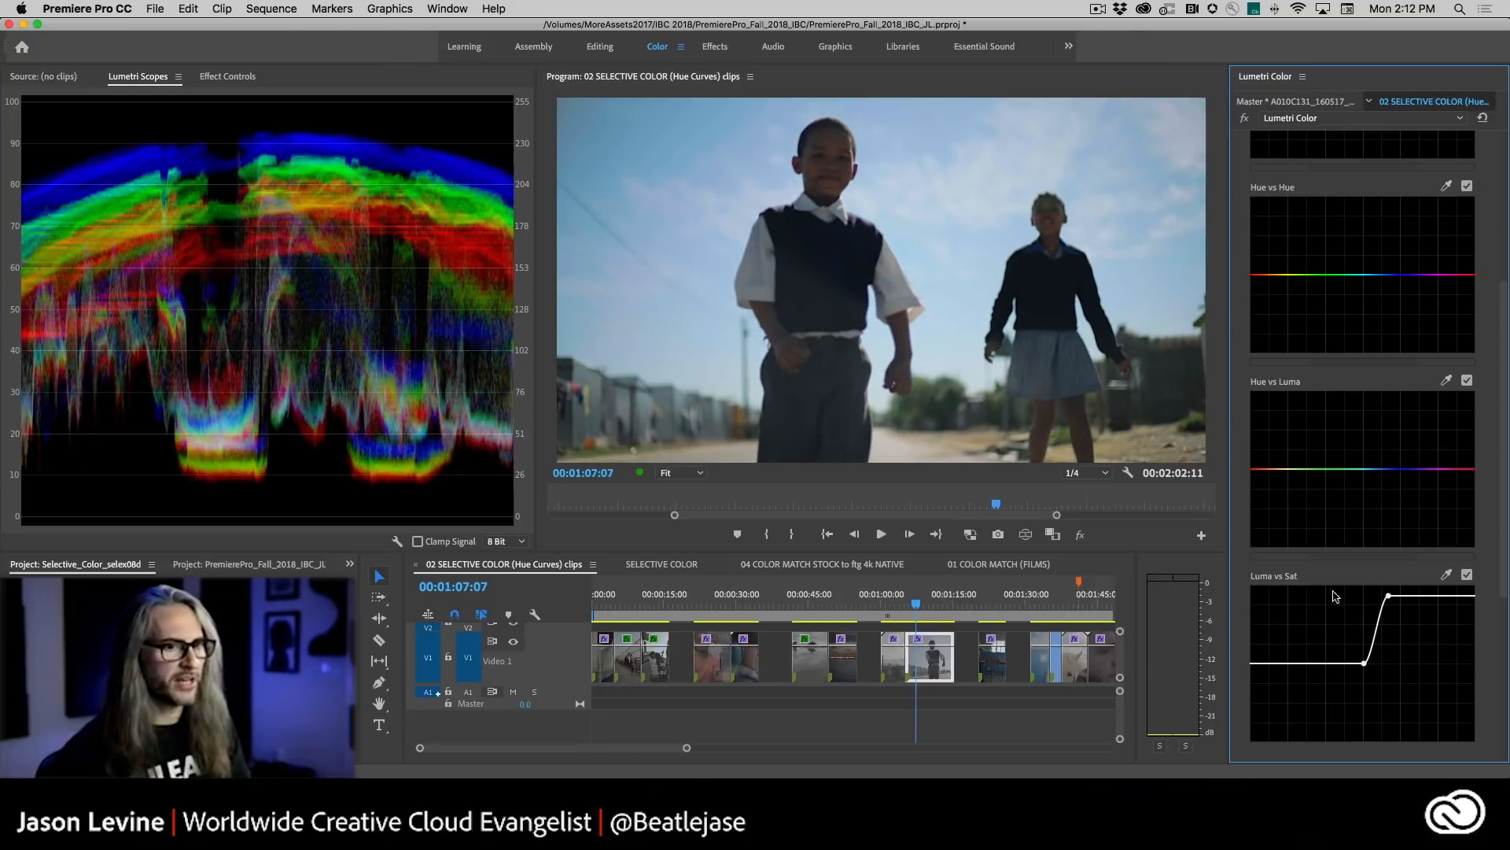
pyautogui.click(1467, 576)
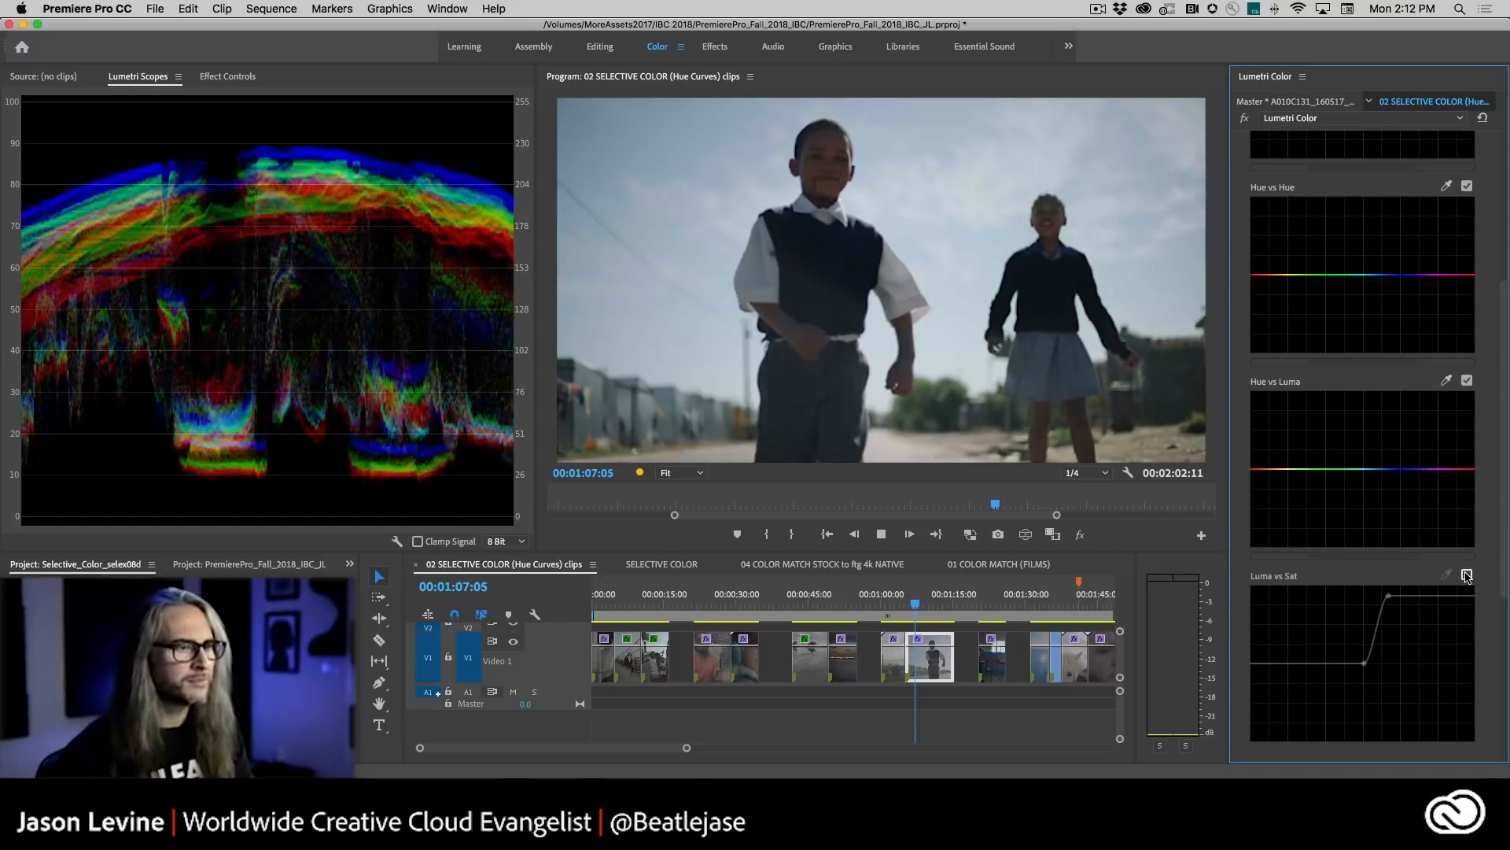
pyautogui.press('space')
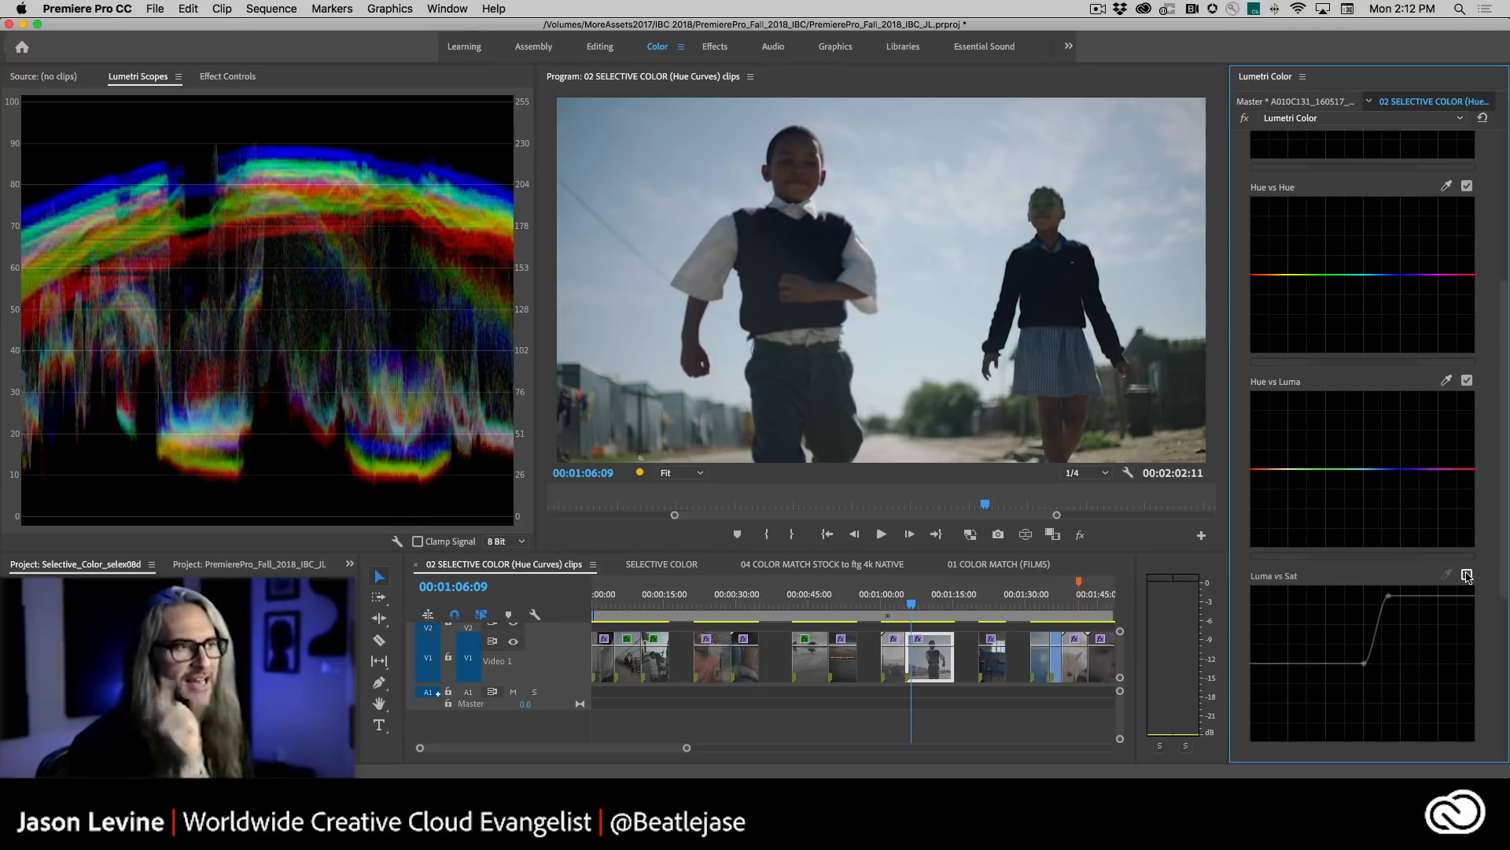
pyautogui.click(1467, 575)
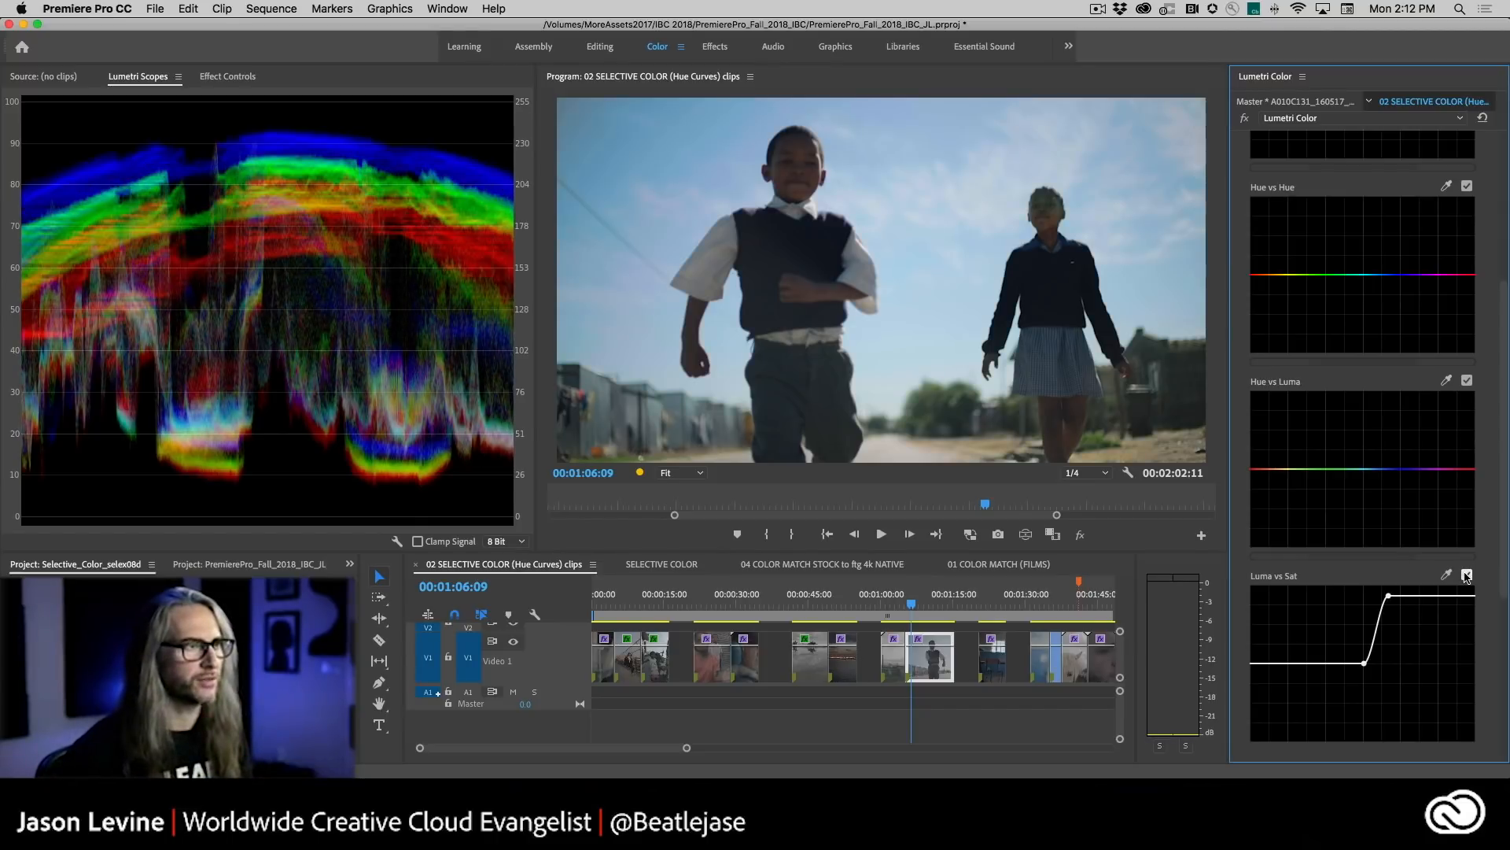
# - Play the children clip while switching Luma vs Sat off and back on, comparing the sky's saturation
pyautogui.press('space')
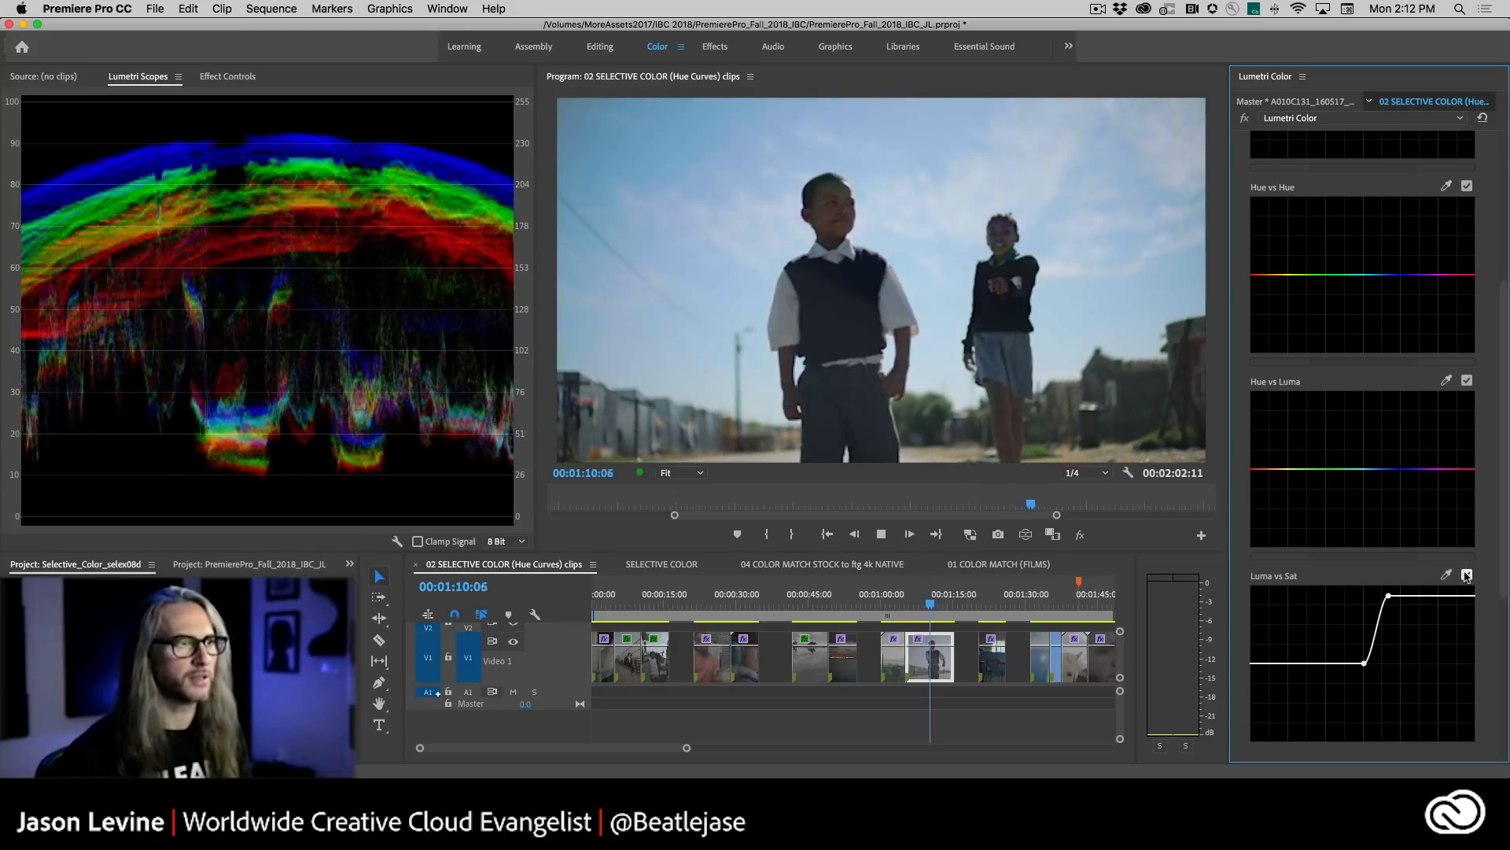
pyautogui.click(1467, 575)
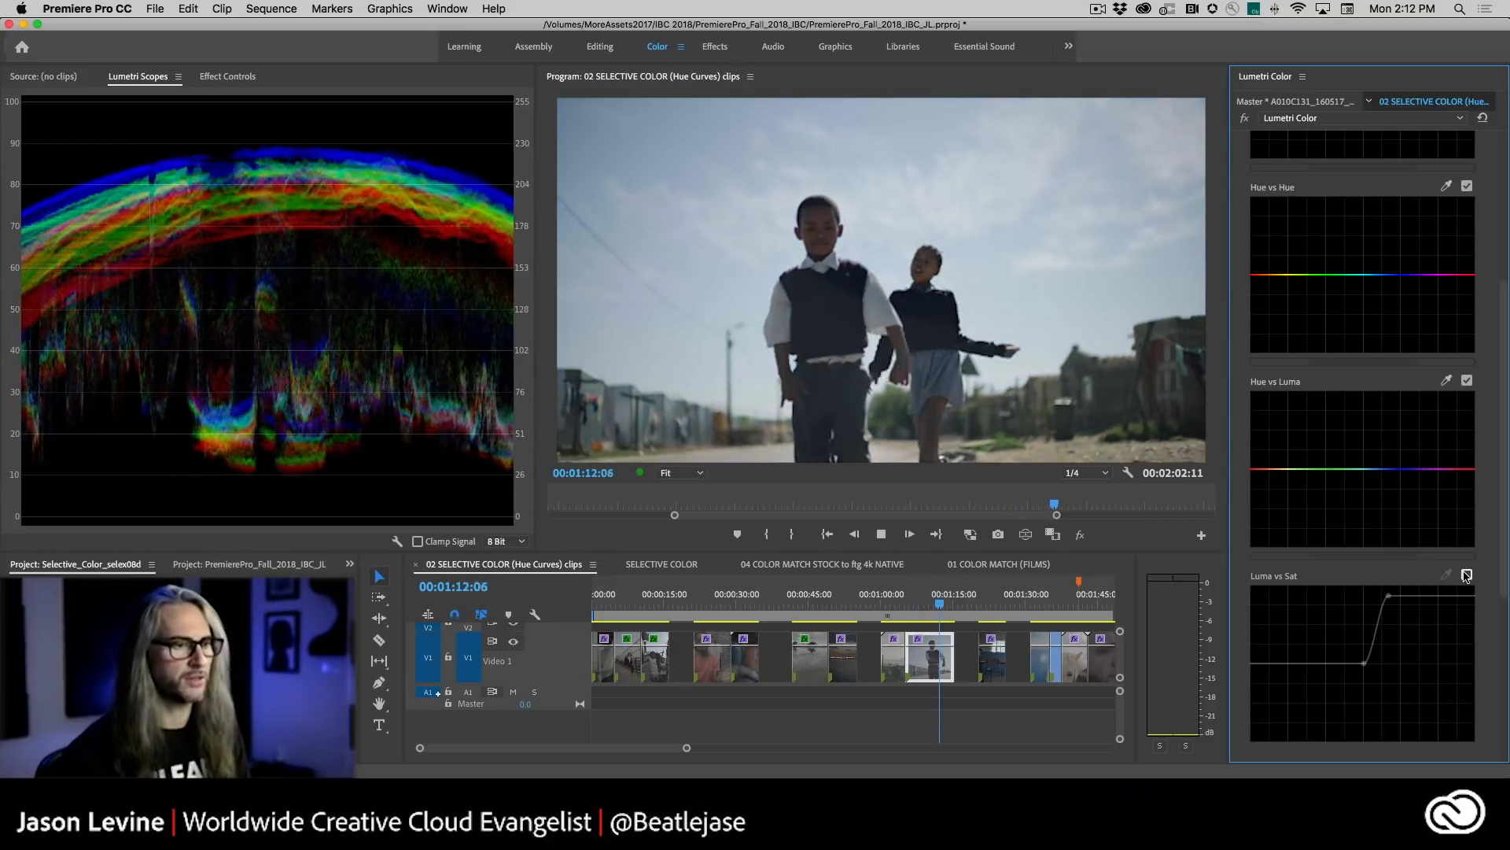
pyautogui.click(1467, 575)
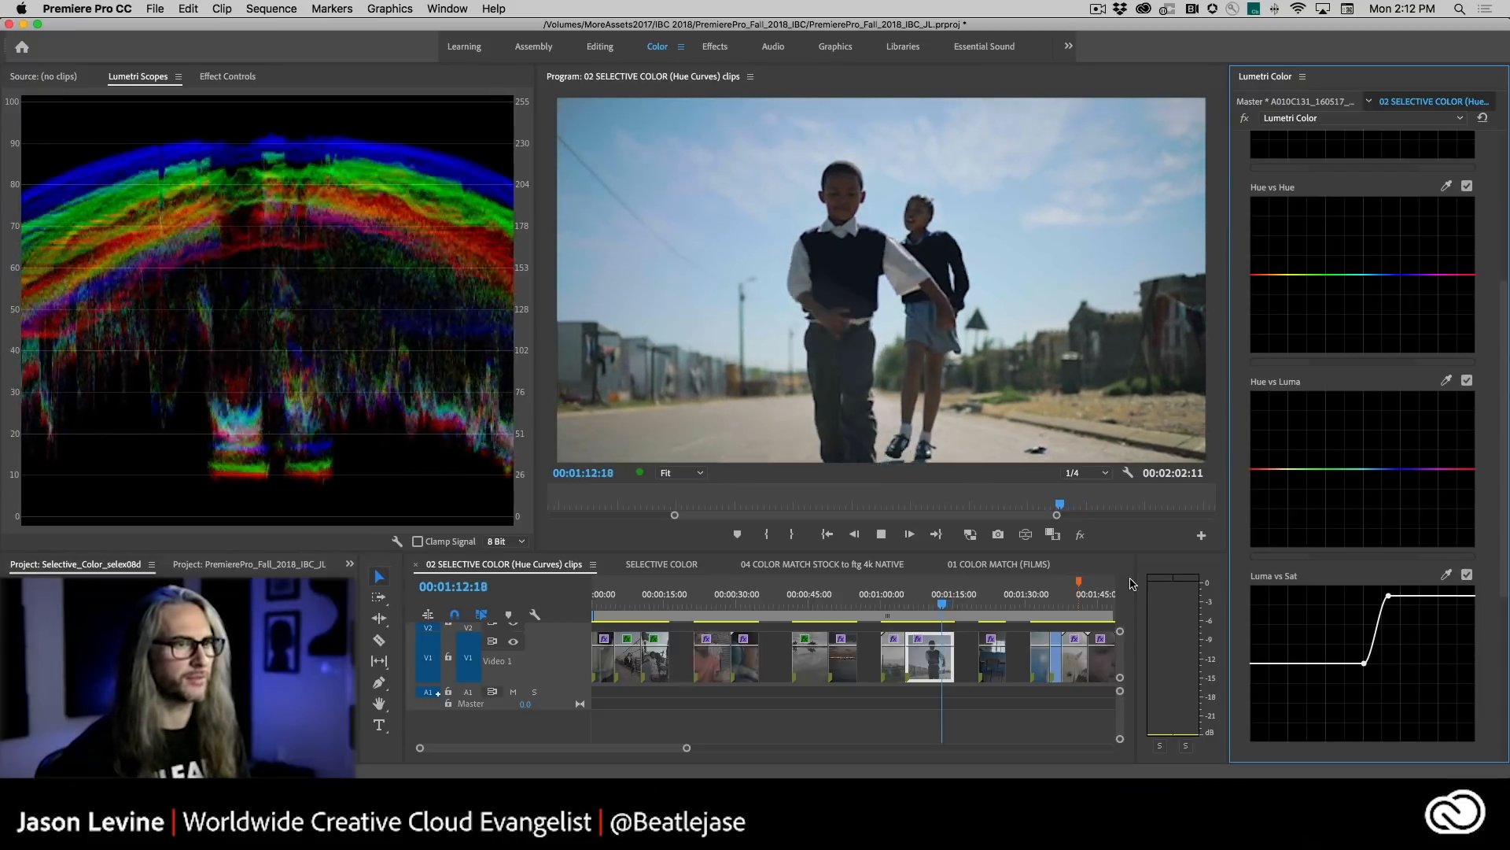
pyautogui.press('space')
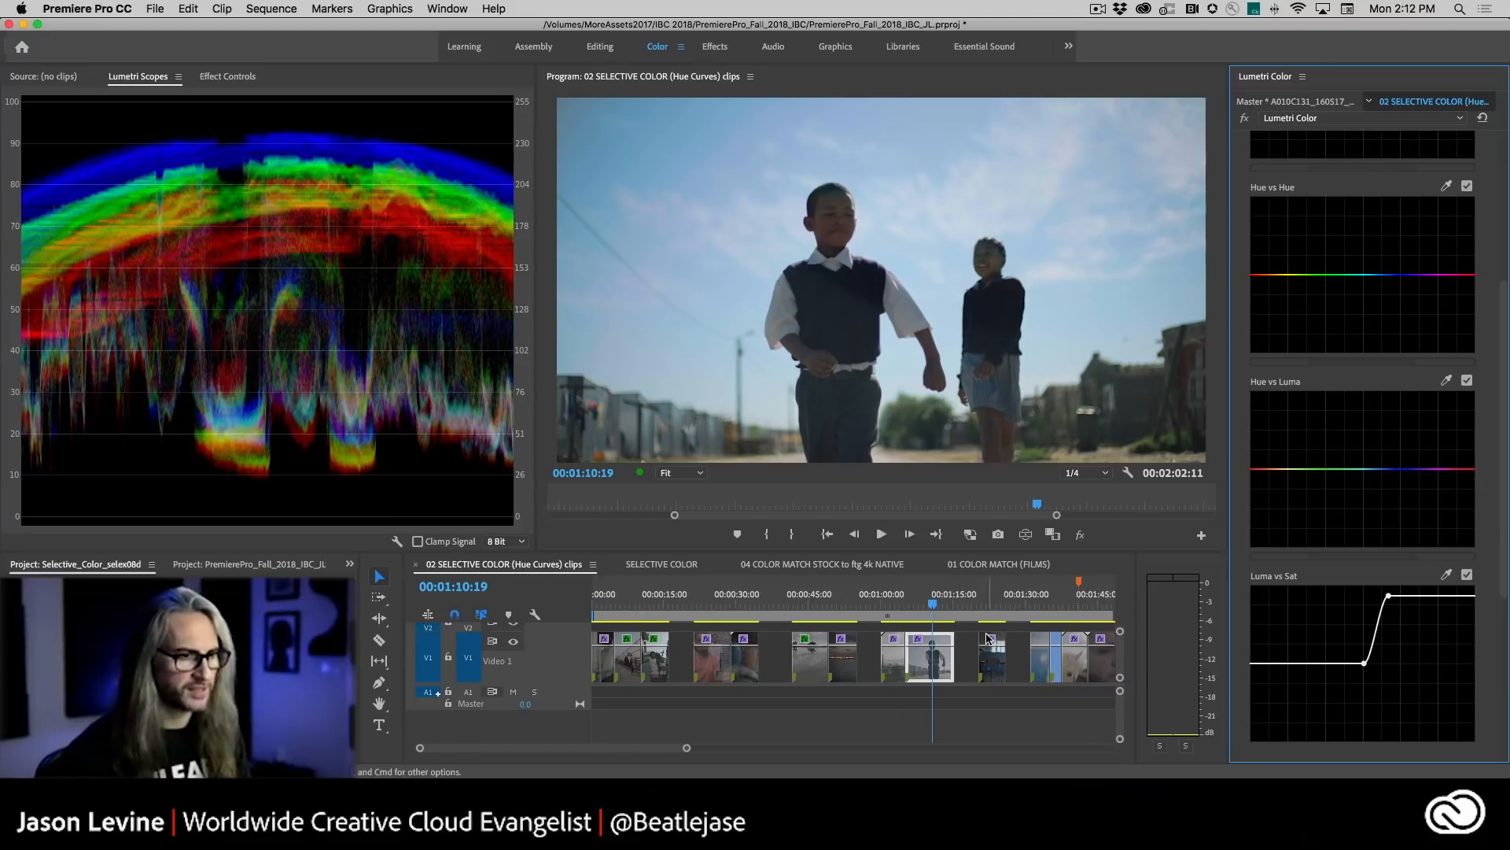
# - Move the playhead to the blue house clip at 00:01:58:13 and bring its Sat vs Sat curve into view
pyautogui.hscroll(5, 989, 637)
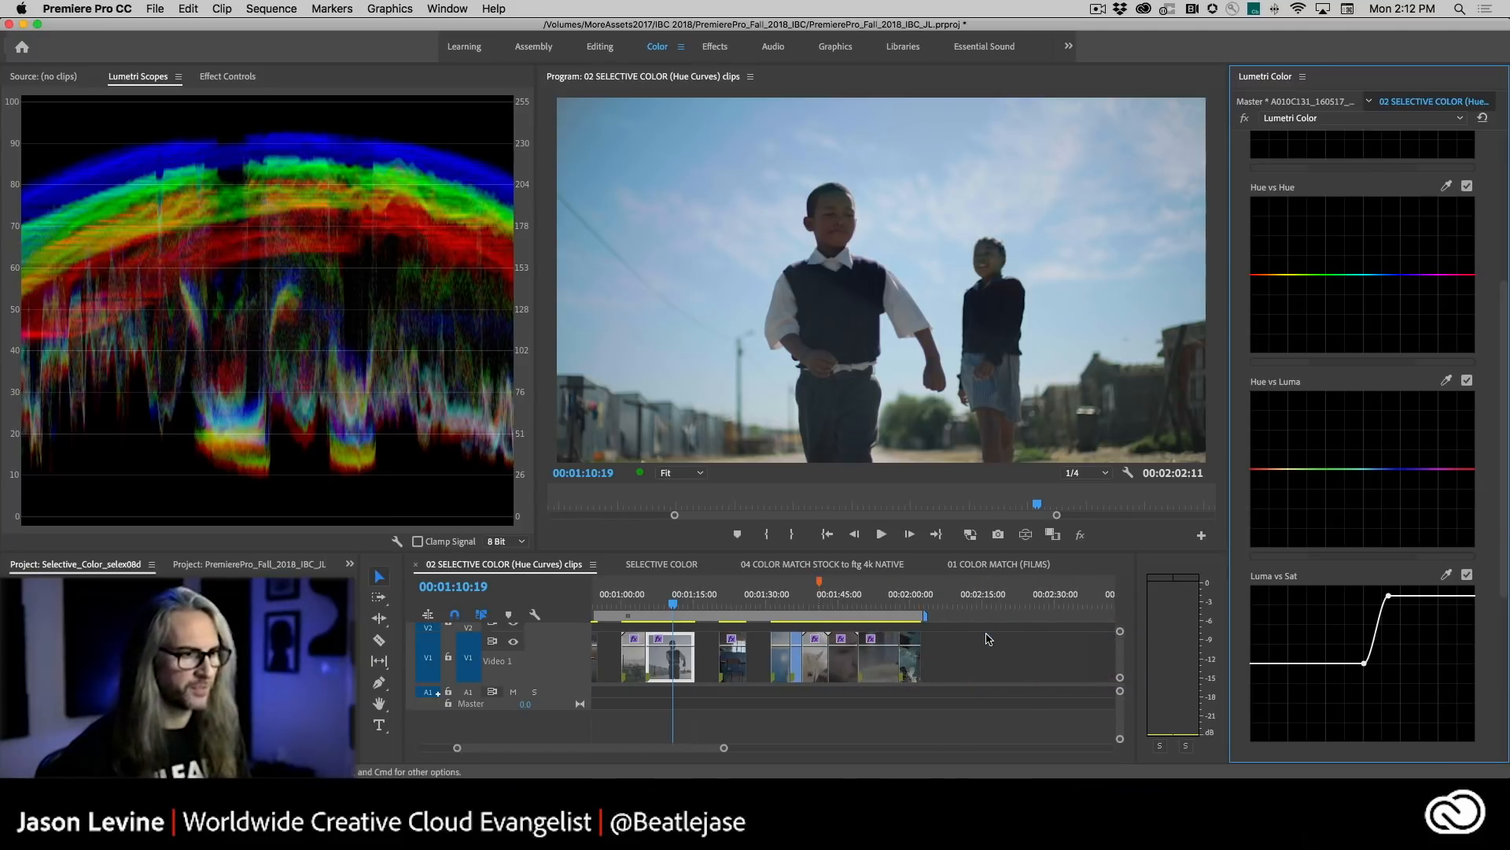
pyautogui.click(899, 595)
pyautogui.press('space')
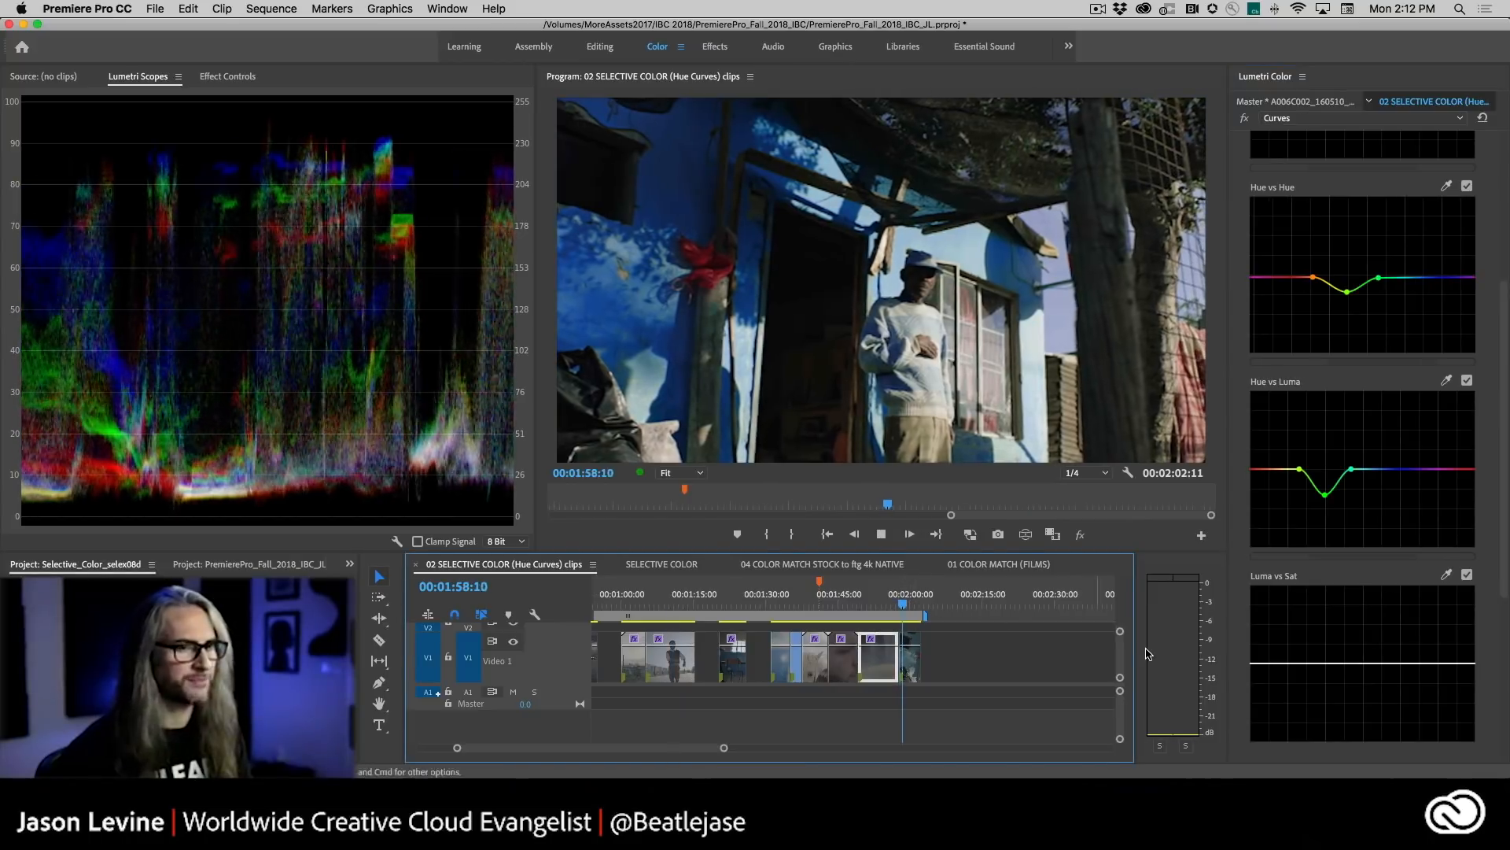
pyautogui.press('space')
pyautogui.moveTo(1504, 545); pyautogui.dragTo(1505, 712)
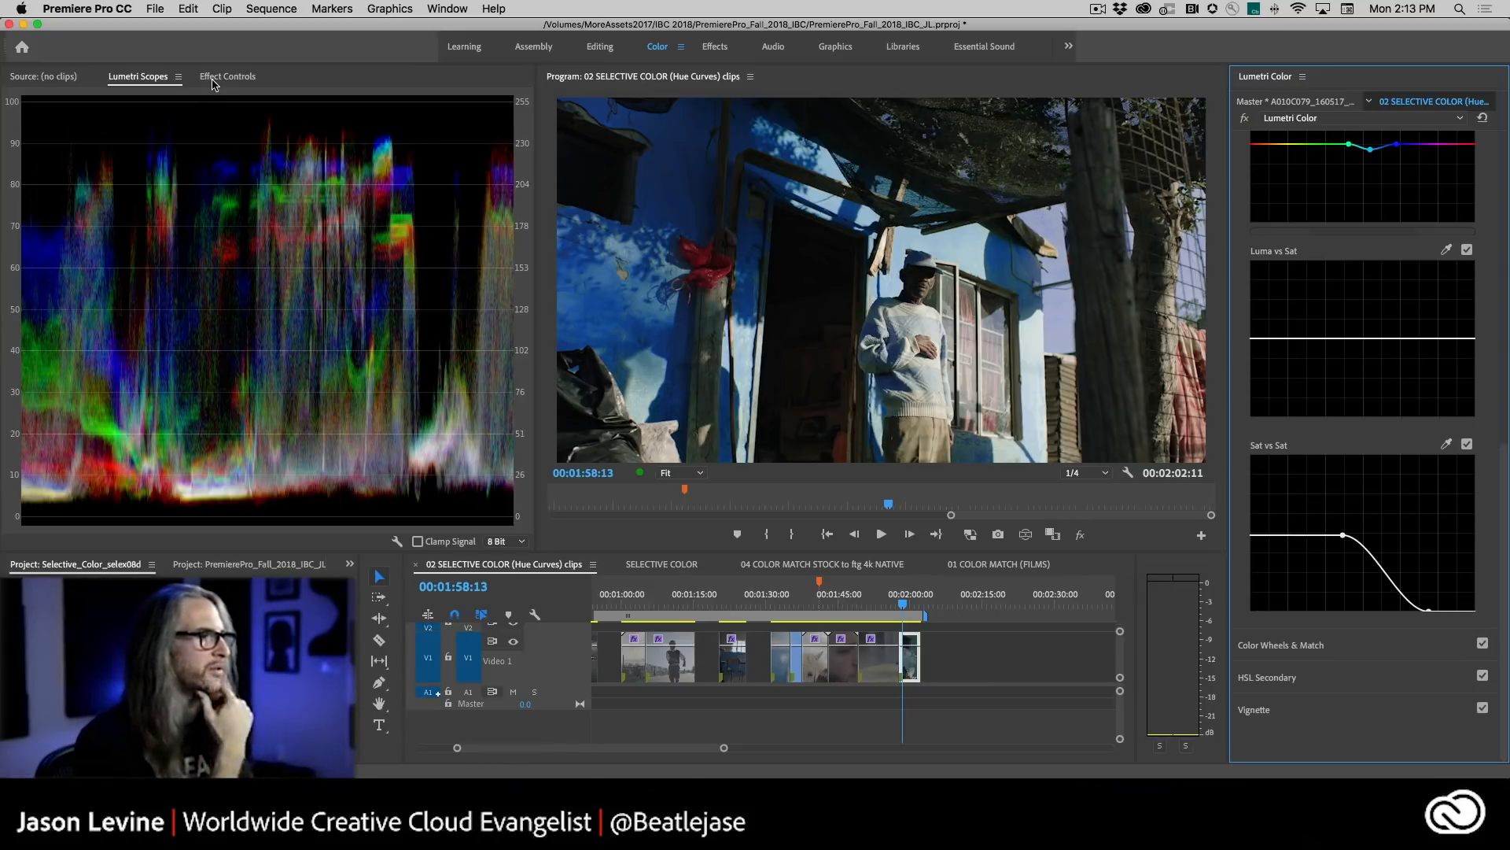
# - Show the Effects list and the blue house clip's effect settings, and examine the Video Limiter's Clip Level options
pyautogui.click(348, 563)
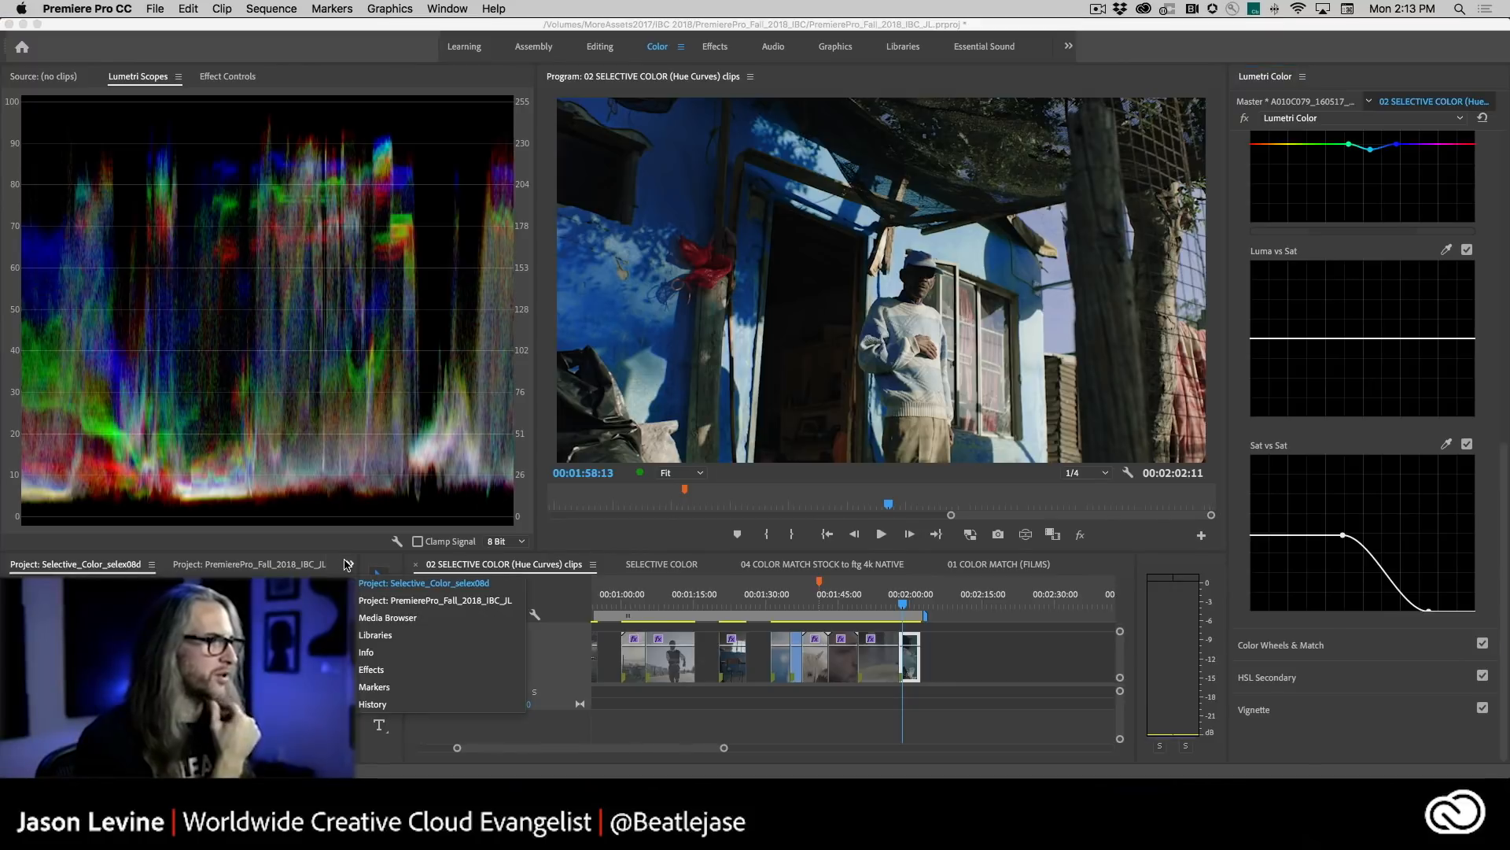
pyautogui.click(373, 670)
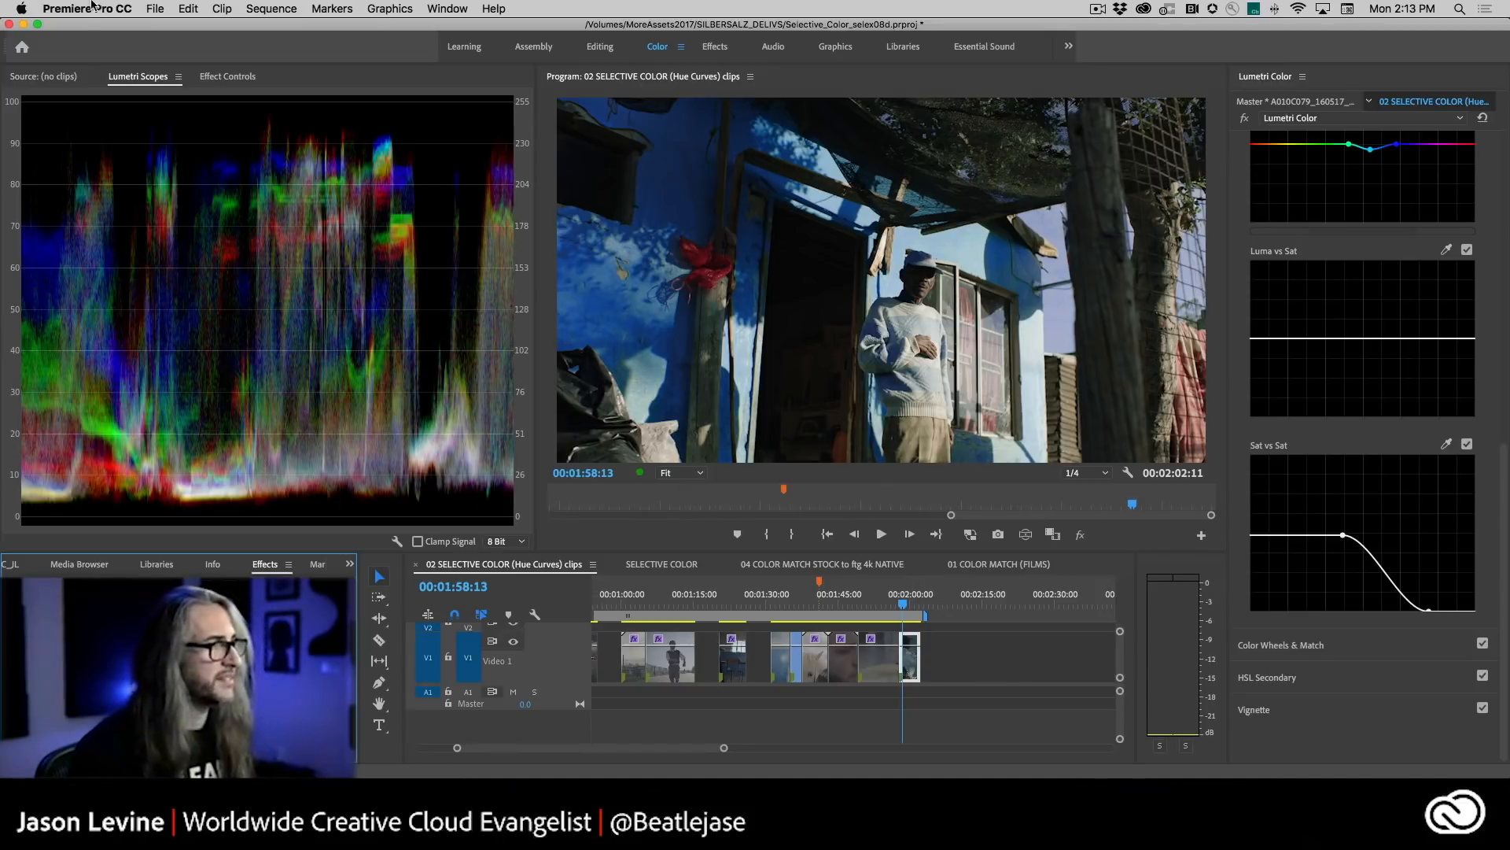
pyautogui.click(226, 80)
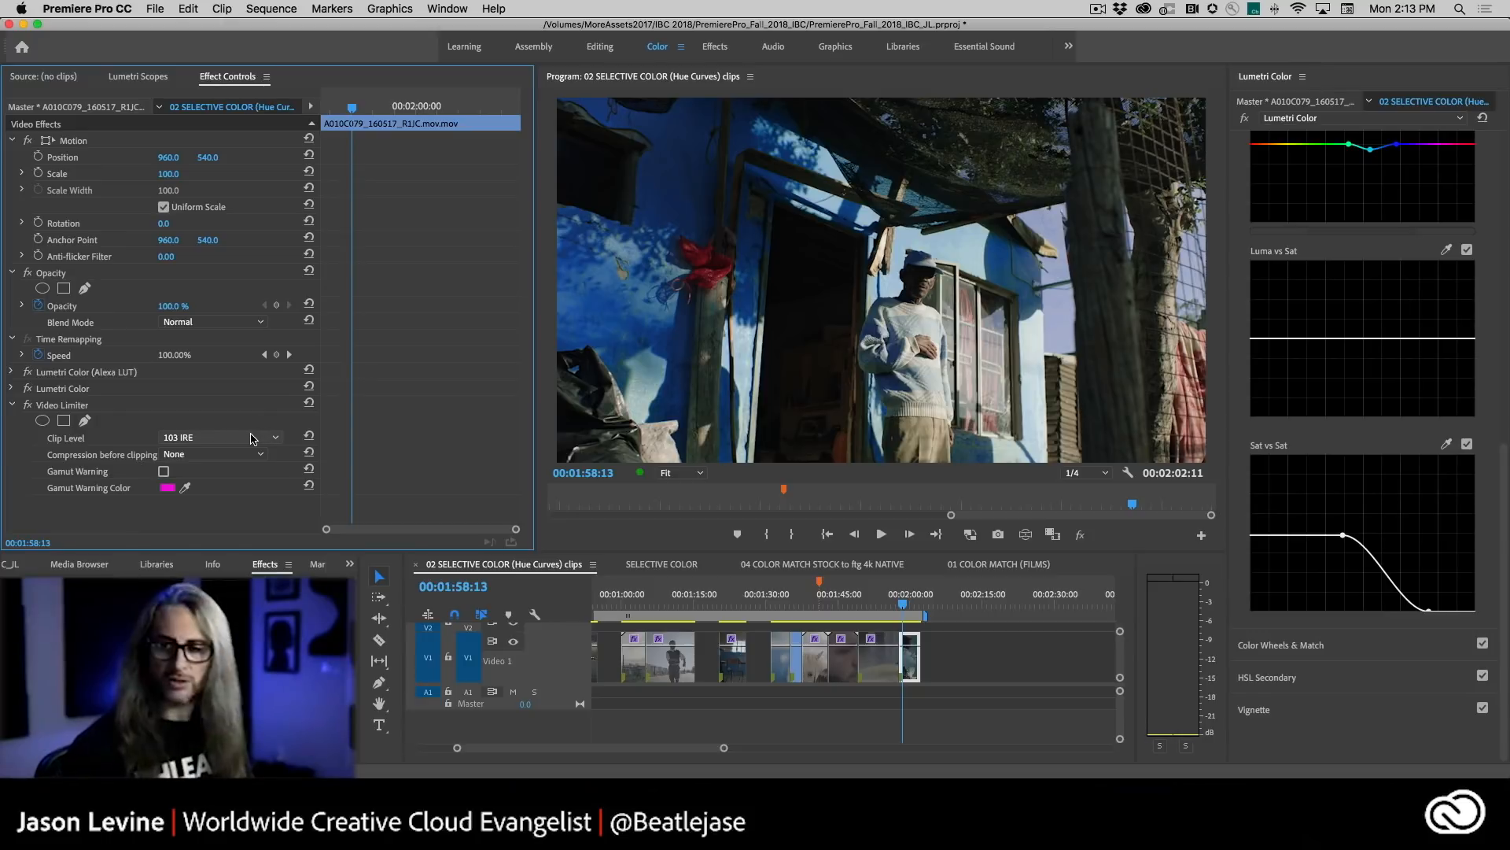
pyautogui.click(252, 438)
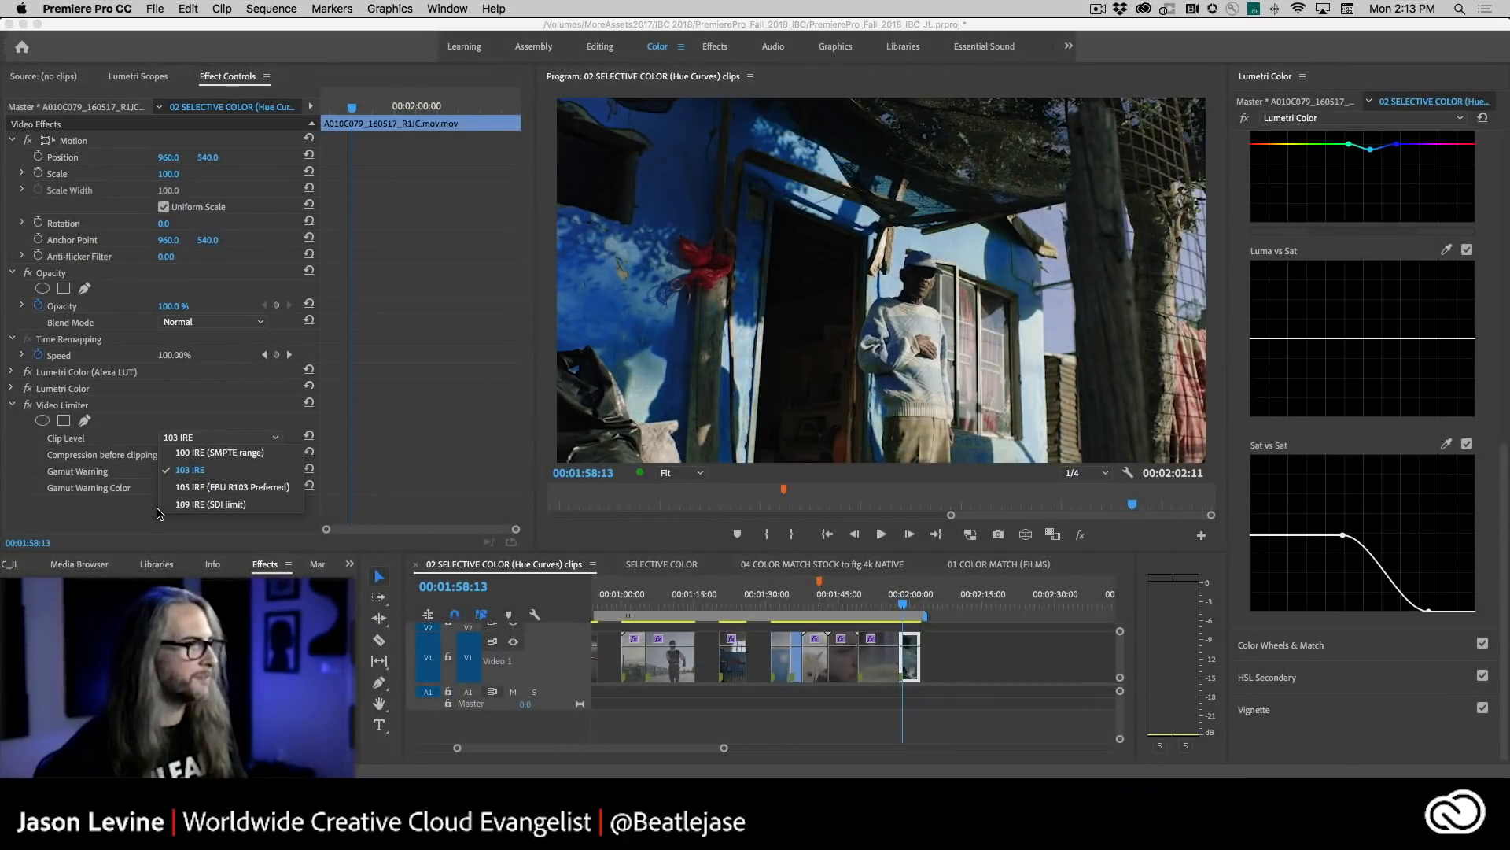
pyautogui.click(324, 580)
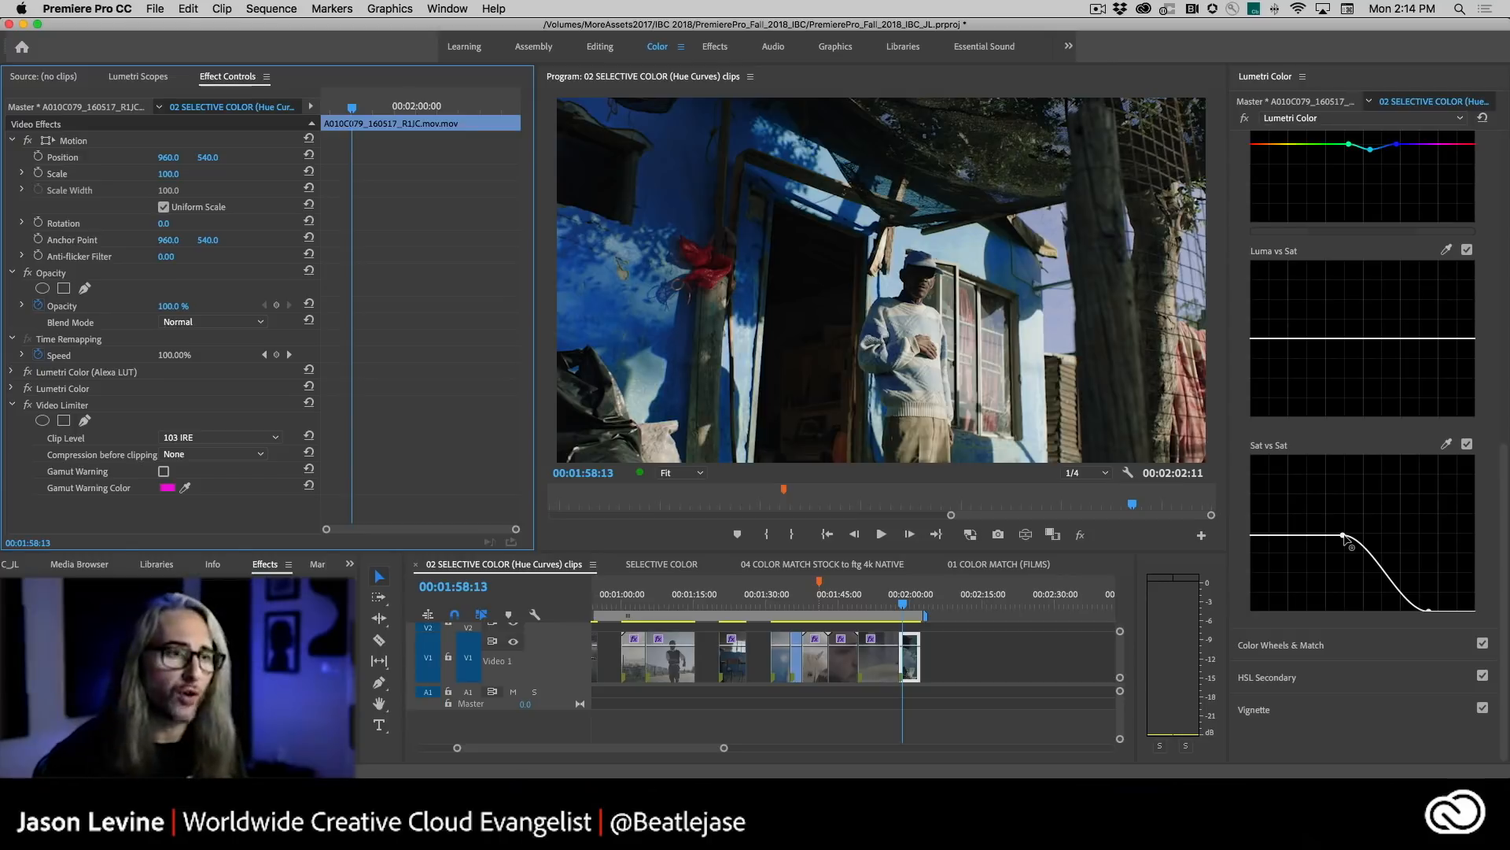
# - Raise the upper point of the blue house clip's Sat vs Sat curve slightly and compare the curve off and on
pyautogui.moveTo(1345, 526)
pyautogui.mouseDown()
pyautogui.moveTo(1347, 496)
pyautogui.moveTo(1351, 543)
pyautogui.moveTo(1353, 480)
pyautogui.moveTo(1353, 543)
pyautogui.moveTo(1352, 526)
pyautogui.mouseUp()
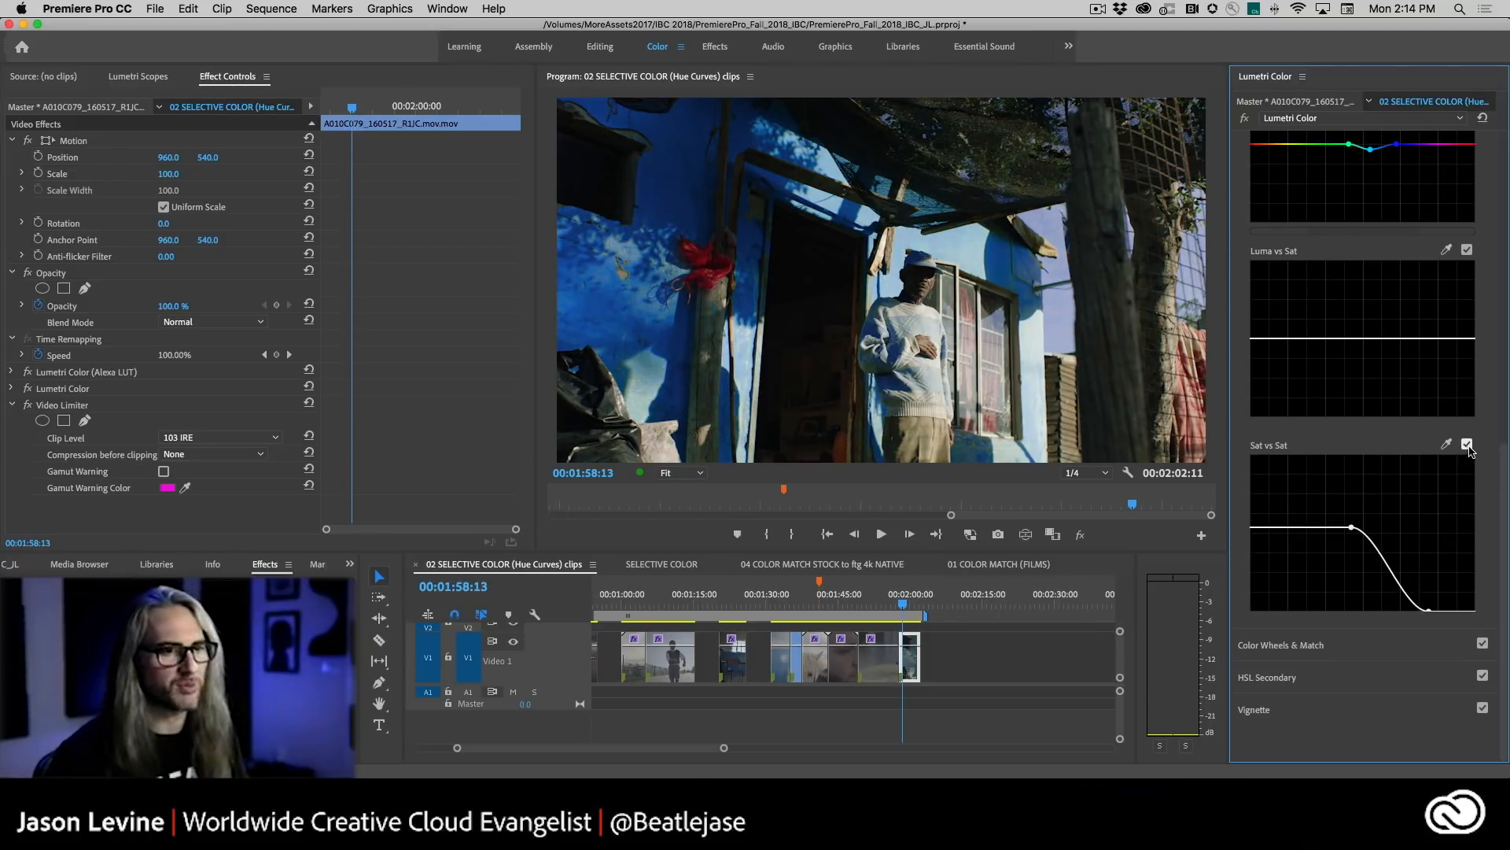
pyautogui.click(1468, 445)
pyautogui.click(1468, 445)
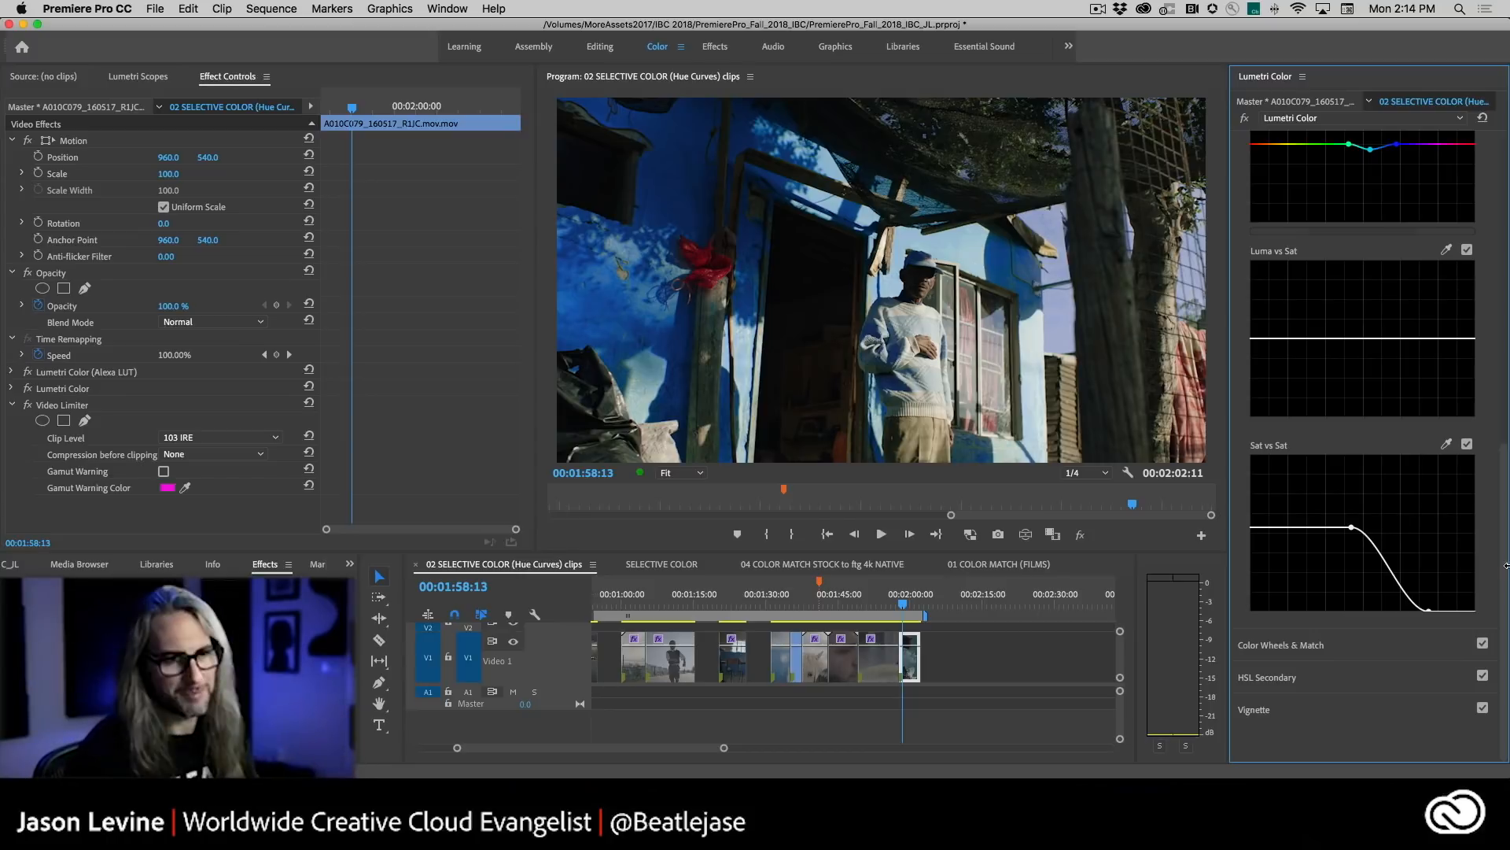
# - Review the Hue vs Sat, Hue vs Hue and Hue vs Luma curves of the blue house clip, collapsing and reopening the Curves section
pyautogui.moveTo(1504, 560); pyautogui.dragTo(1507, 320)
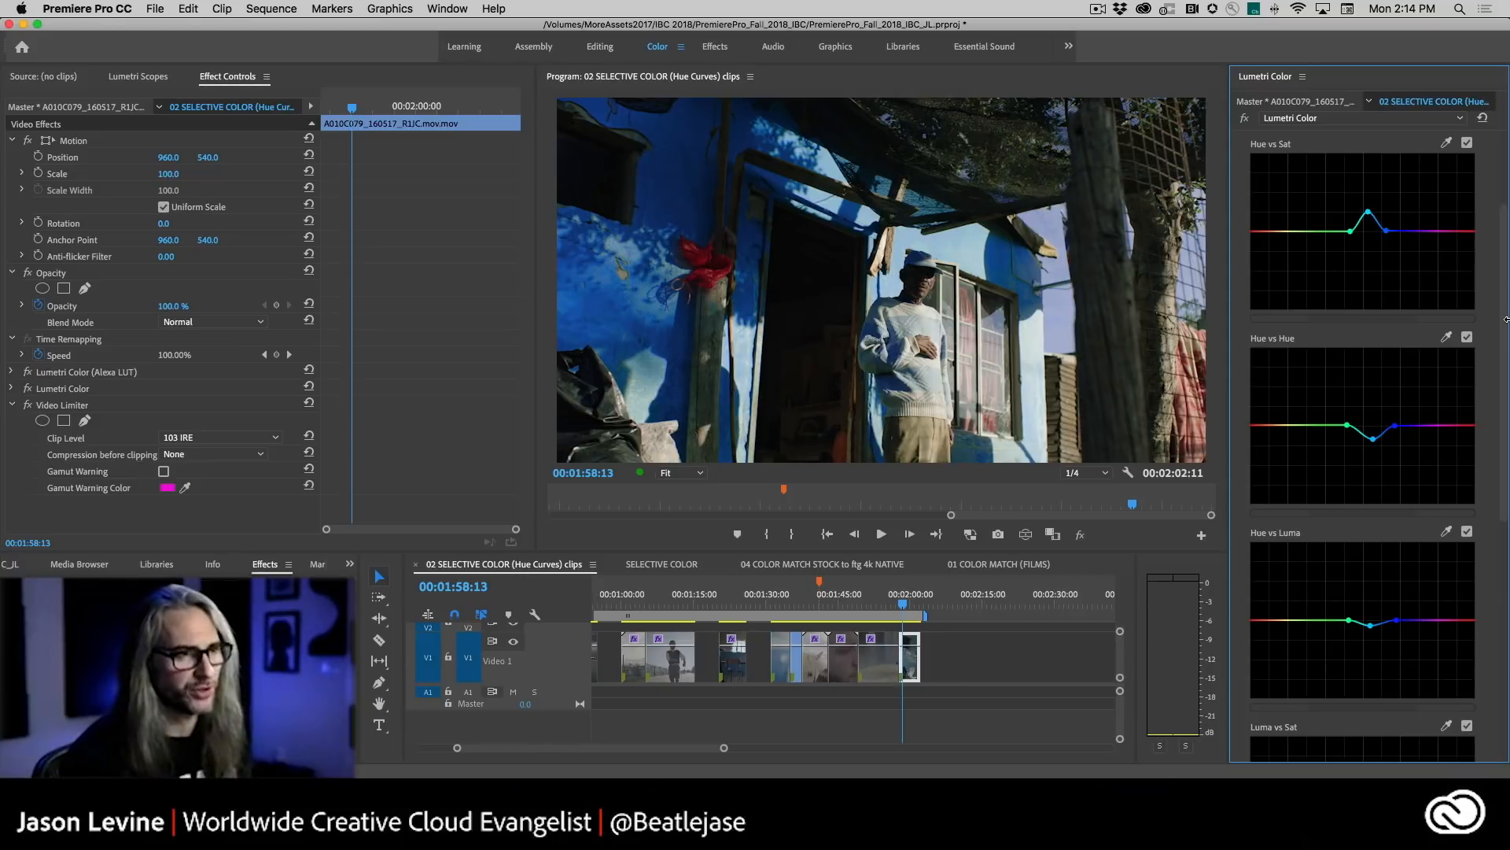
pyautogui.moveTo(1504, 279); pyautogui.dragTo(1503, 182)
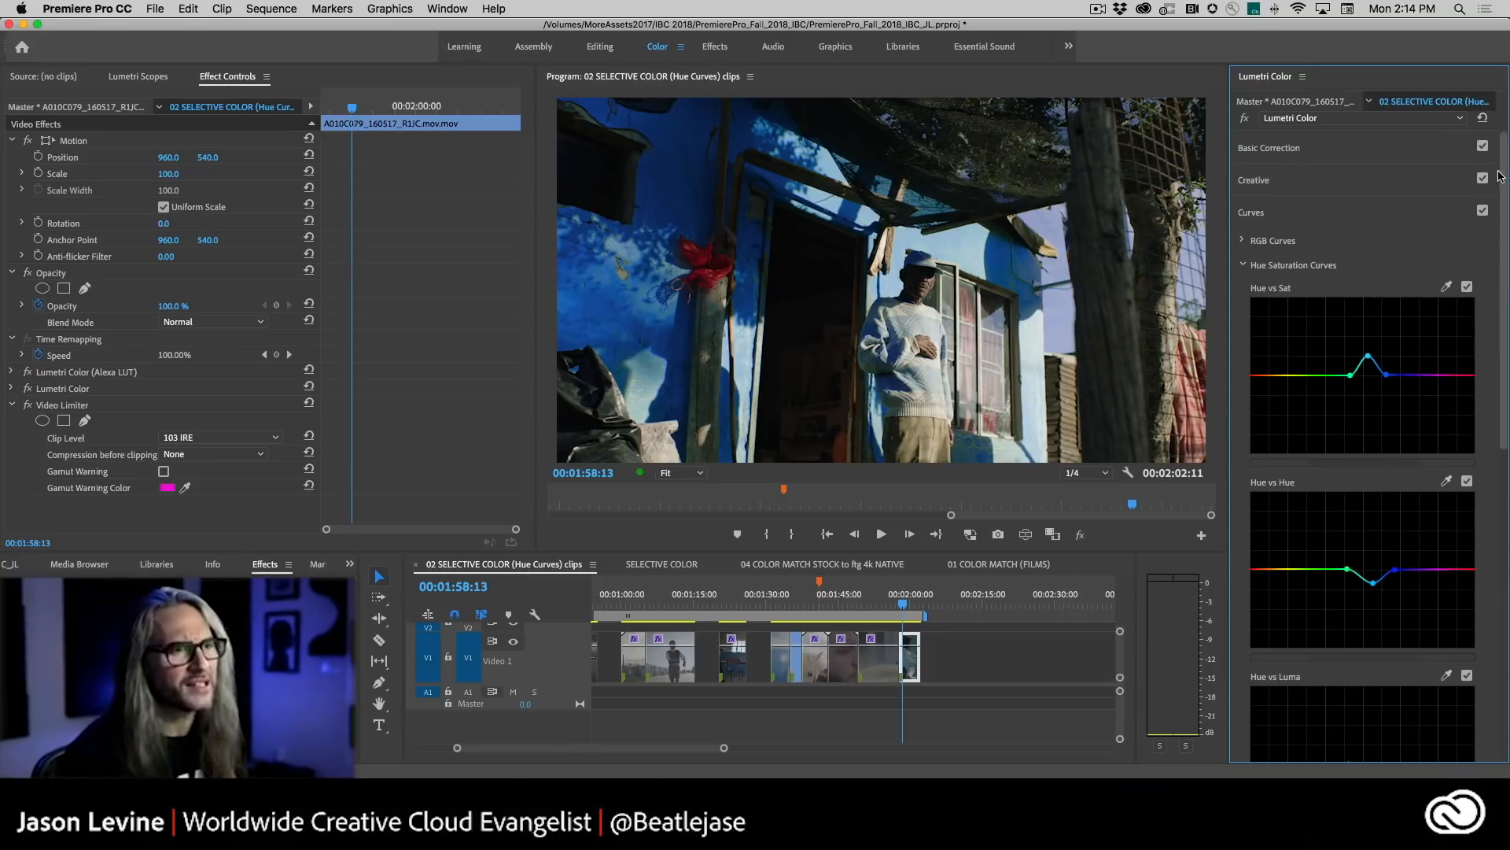
pyautogui.click(1335, 212)
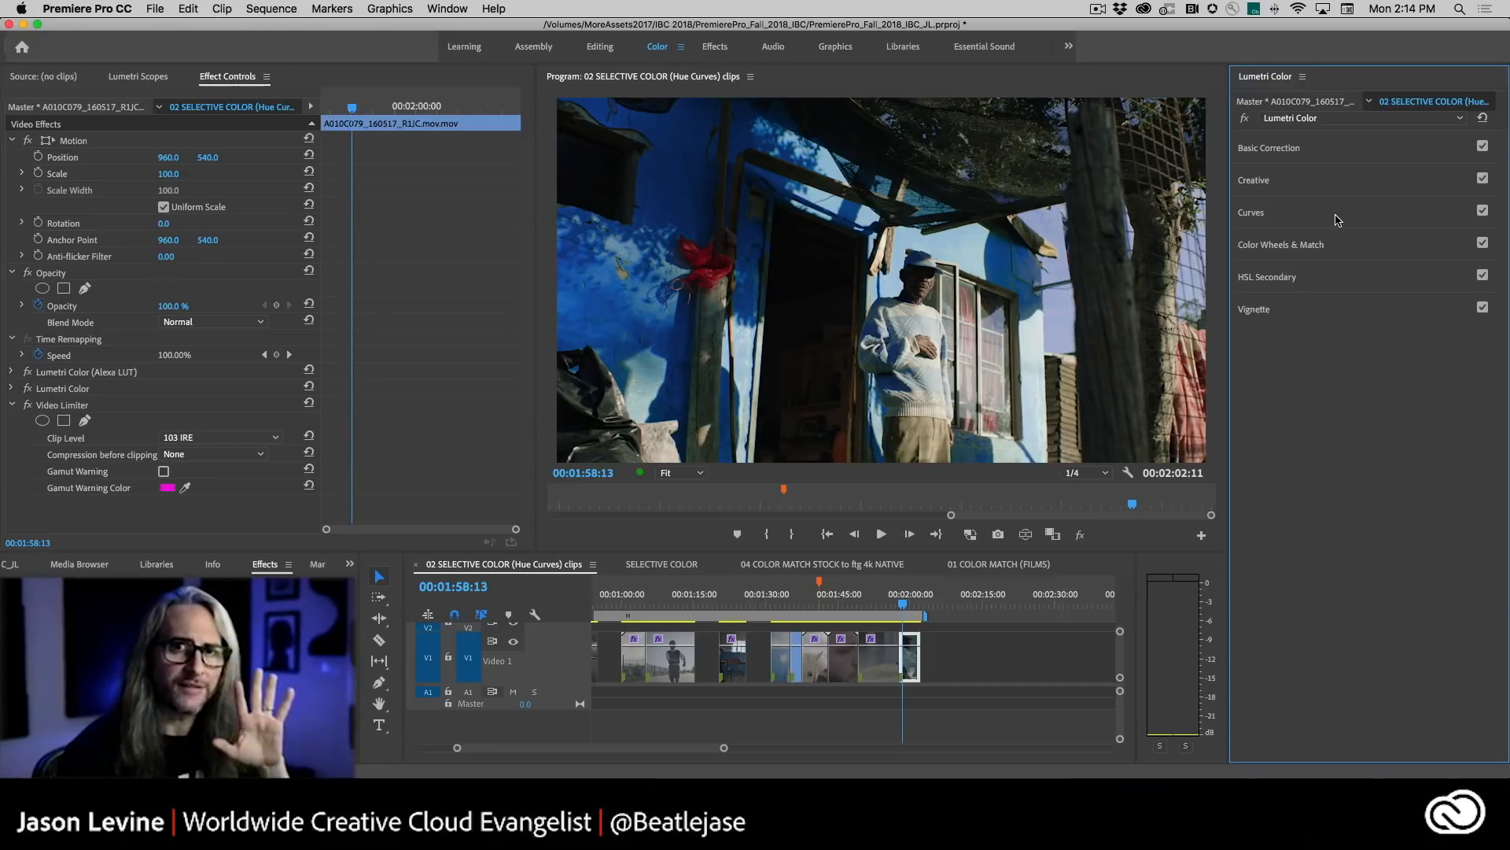
pyautogui.click(1338, 212)
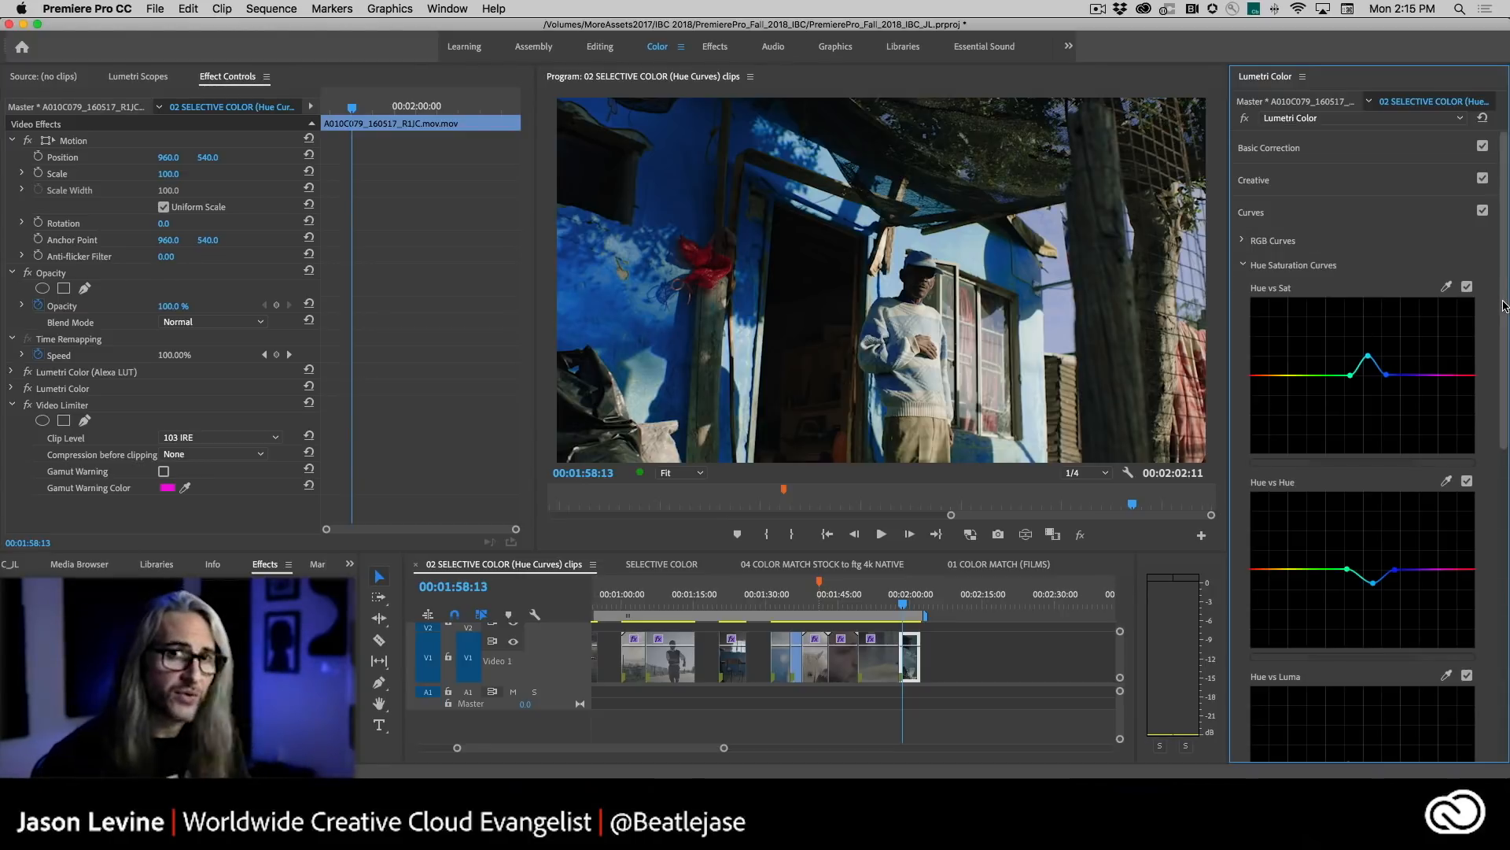
pyautogui.moveTo(1504, 306); pyautogui.dragTo(1506, 438)
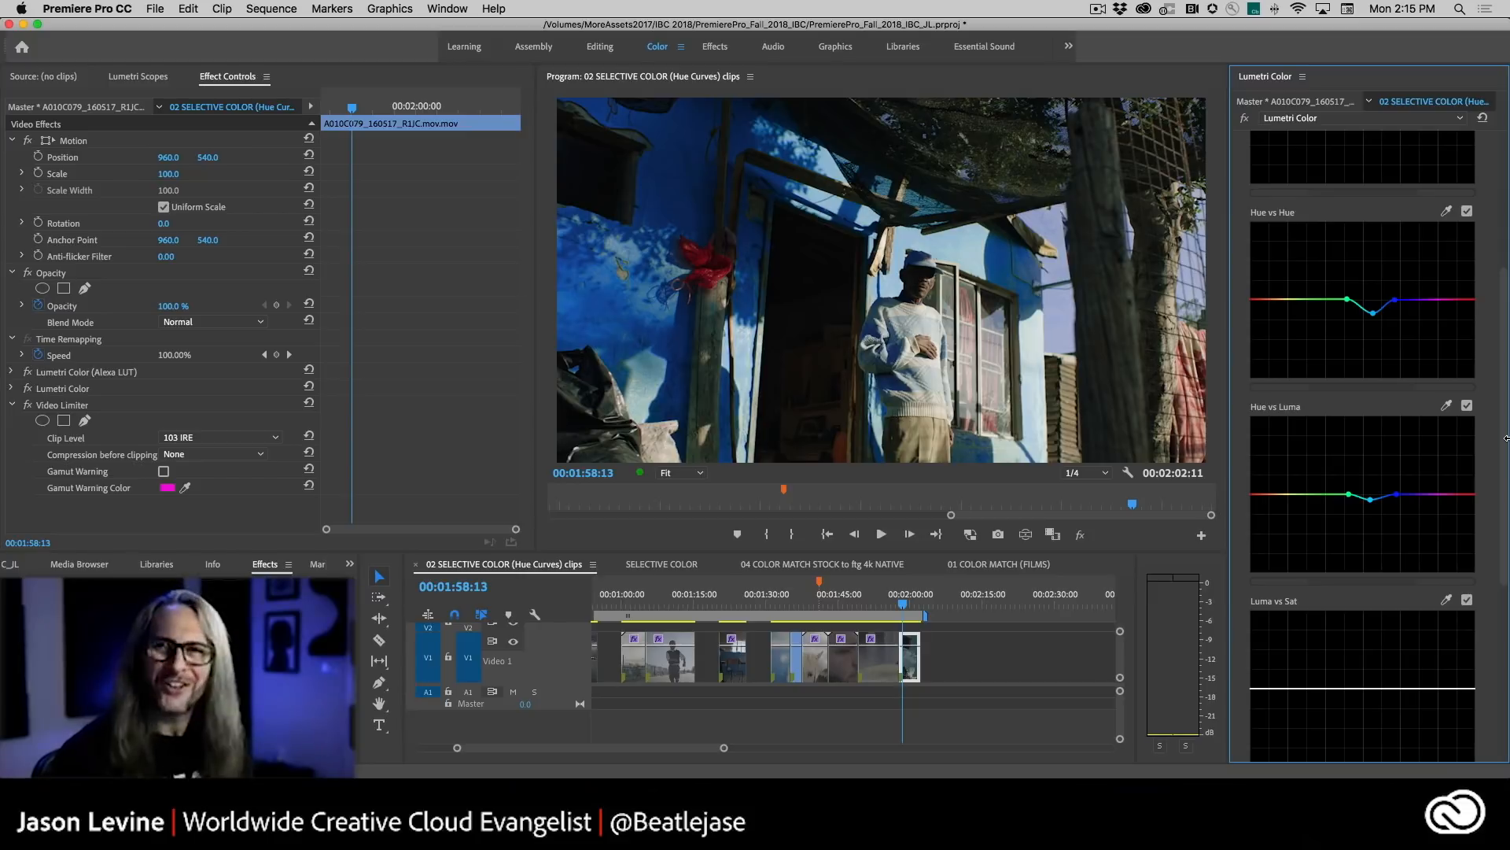
pyautogui.moveTo(1506, 446); pyautogui.dragTo(1501, 411)
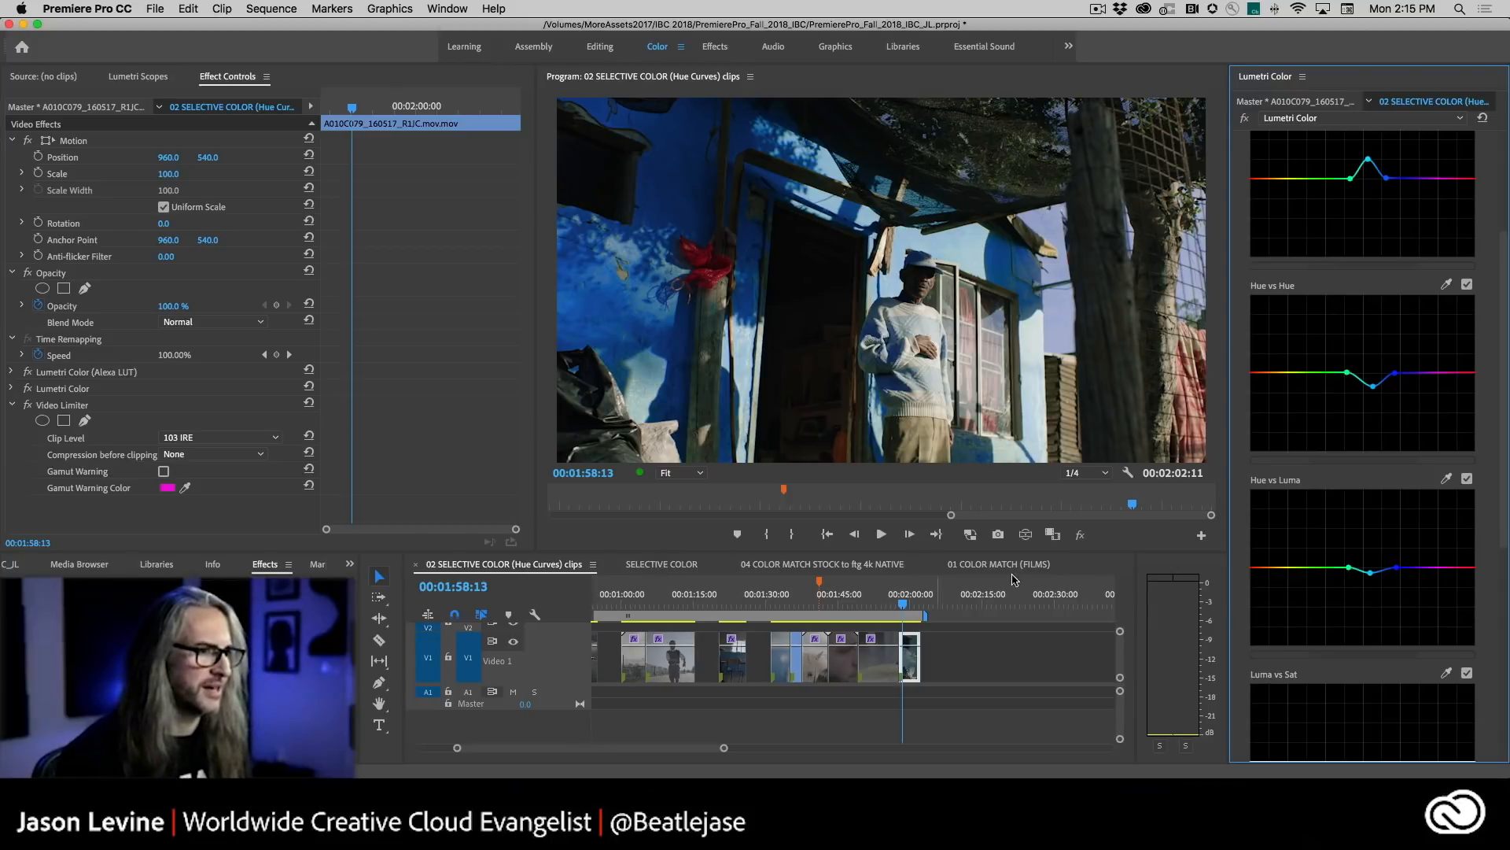
# - Open the 04 COLOR MATCH STOCK to ftg 4k NATIVE sequence and expand Color Wheels & Match in place of Curves
pyautogui.click(797, 570)
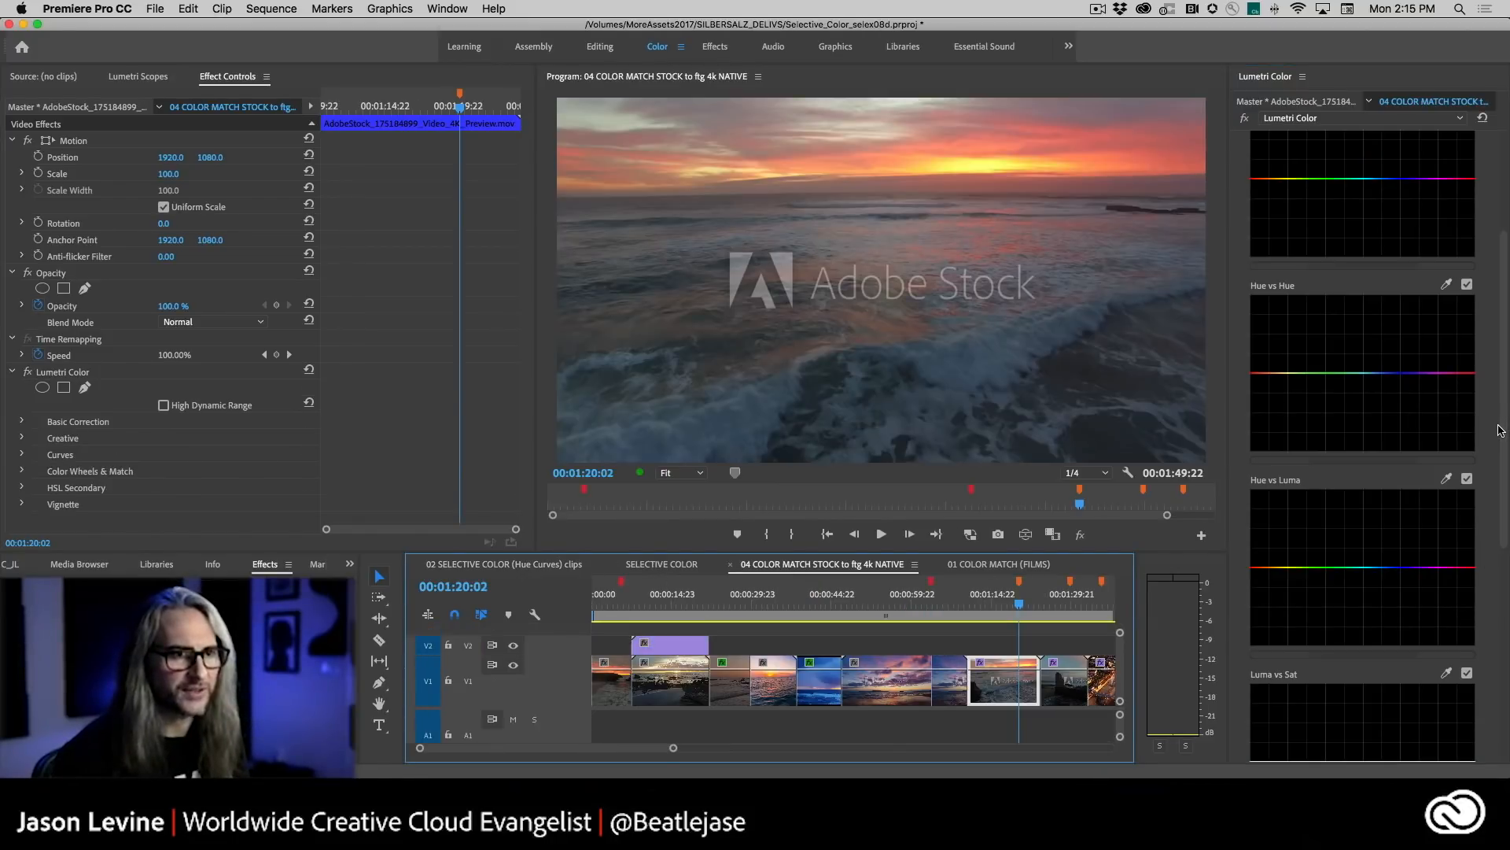
pyautogui.moveTo(1505, 437); pyautogui.dragTo(1507, 301)
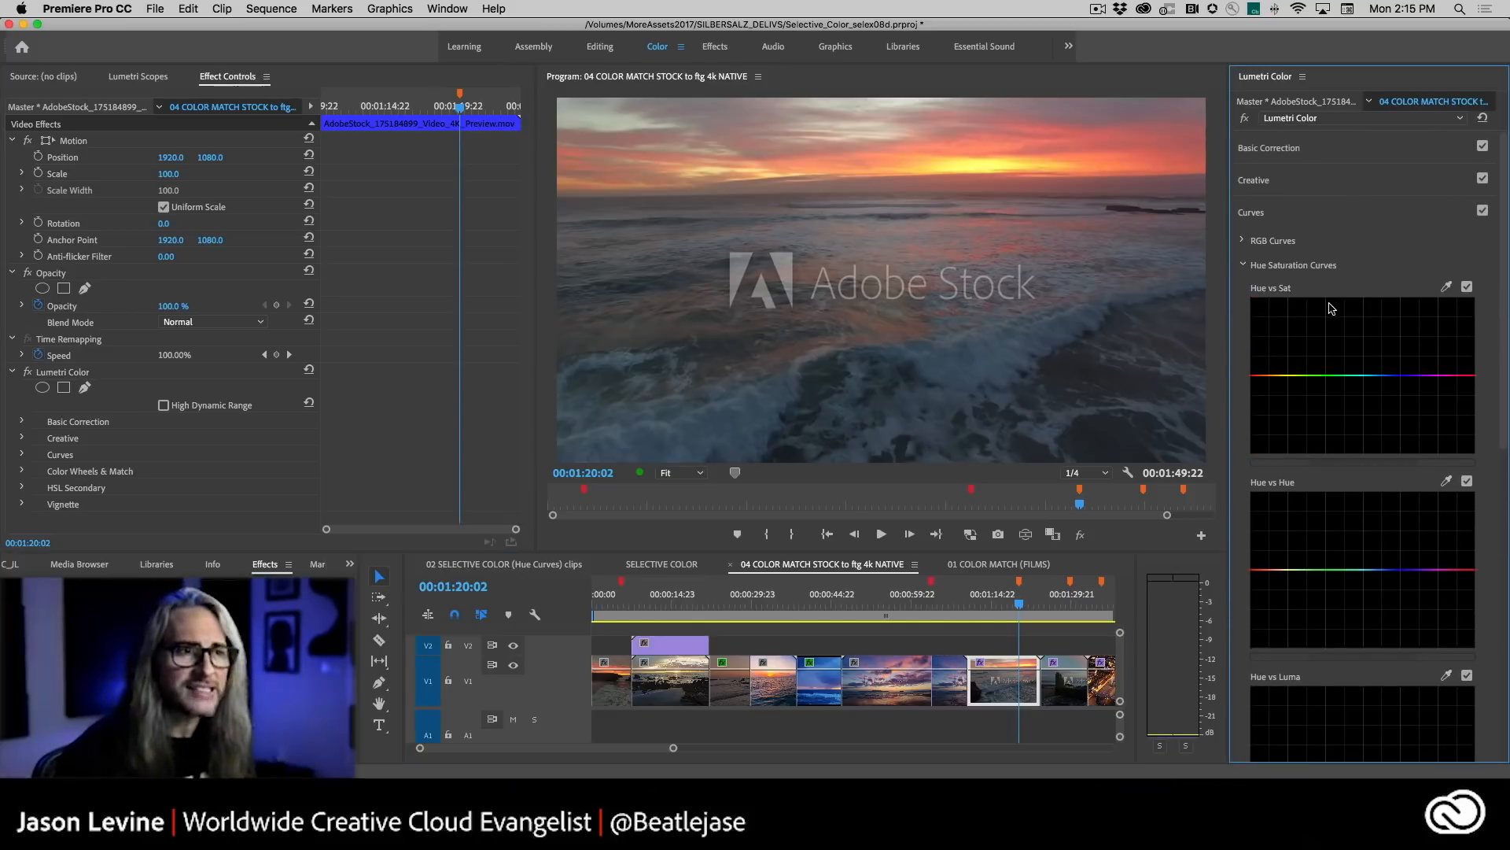
pyautogui.click(1303, 216)
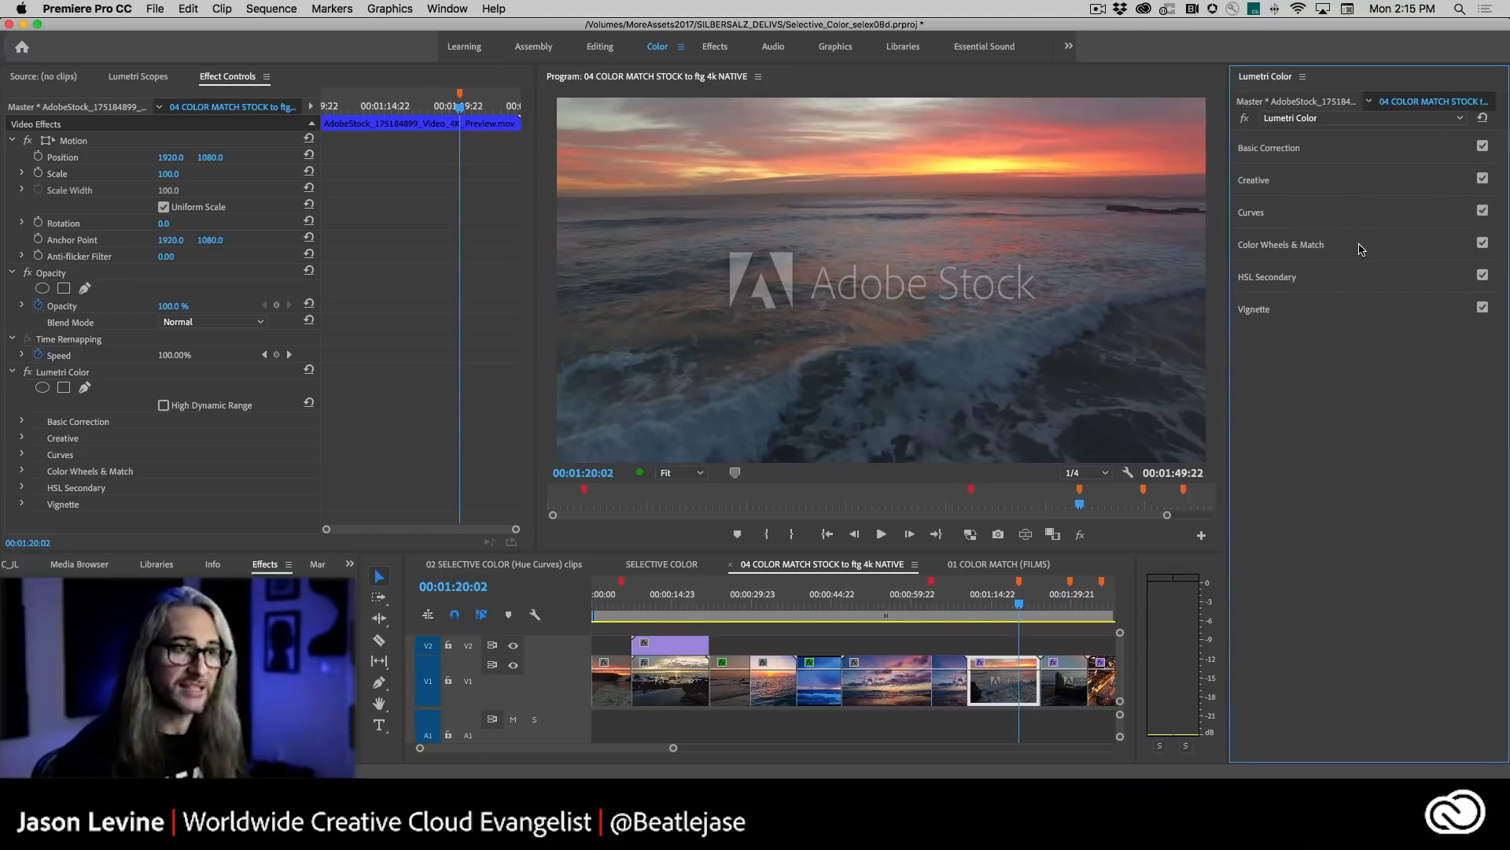
pyautogui.click(1361, 245)
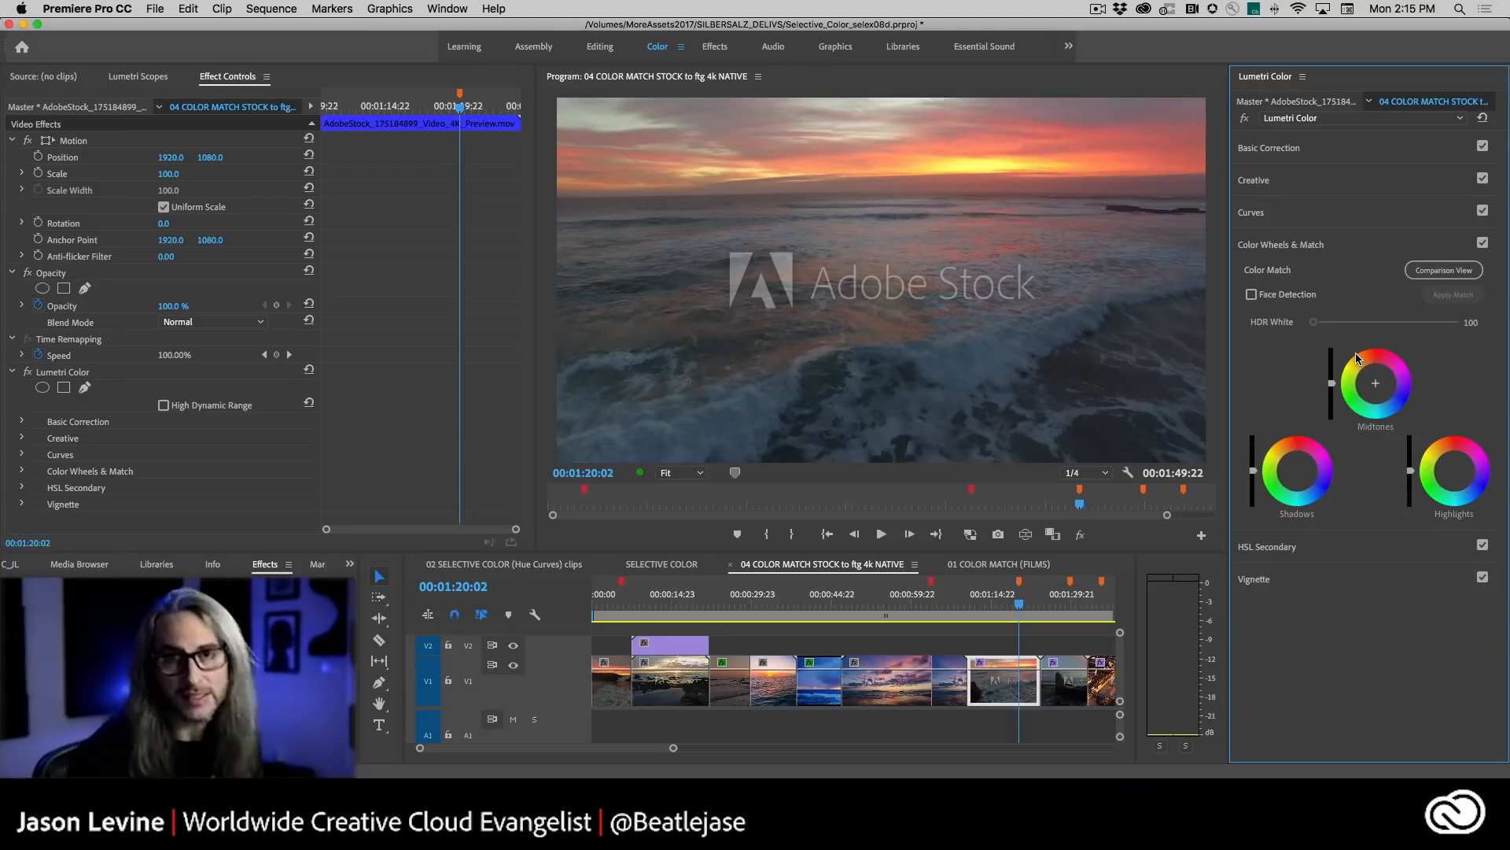
# - Turn on Comparison View and switch to a workspace with larger Program and Lumetri Color panels
pyautogui.click(1051, 535)
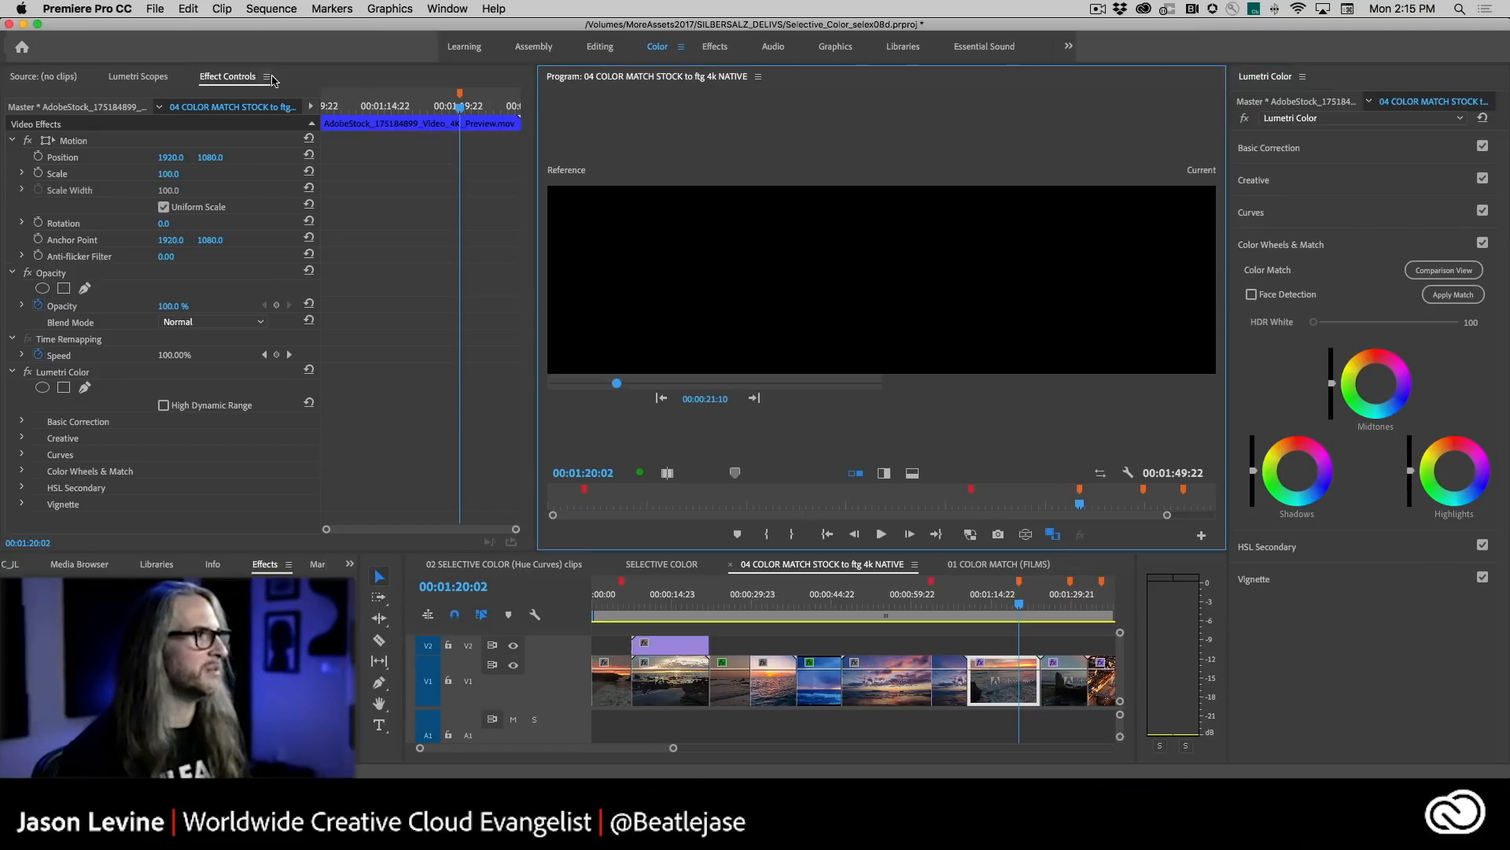
pyautogui.click(446, 9)
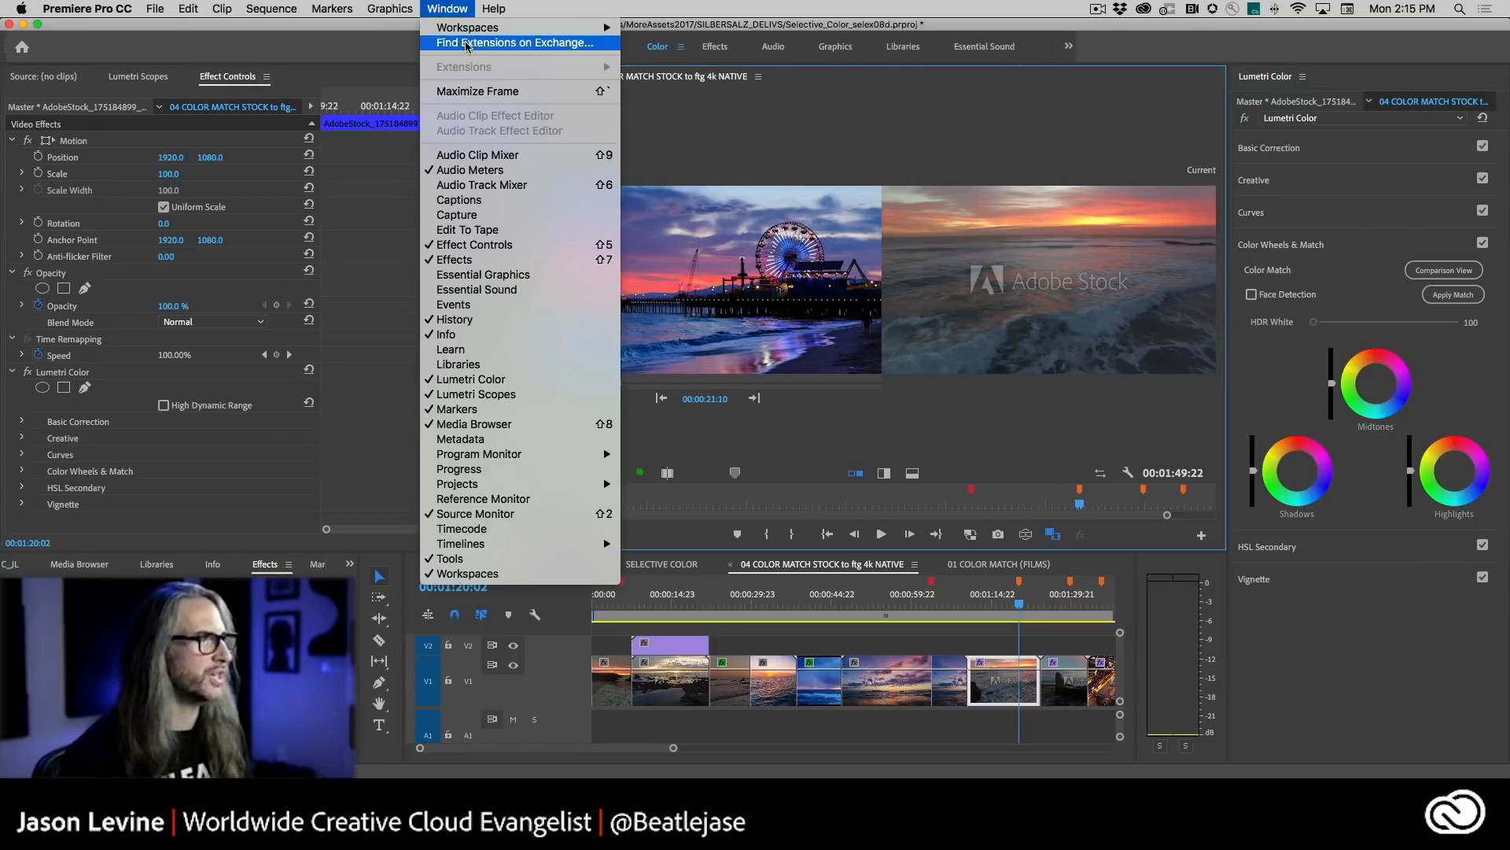
pyautogui.moveTo(473, 31)
pyautogui.click(747, 229)
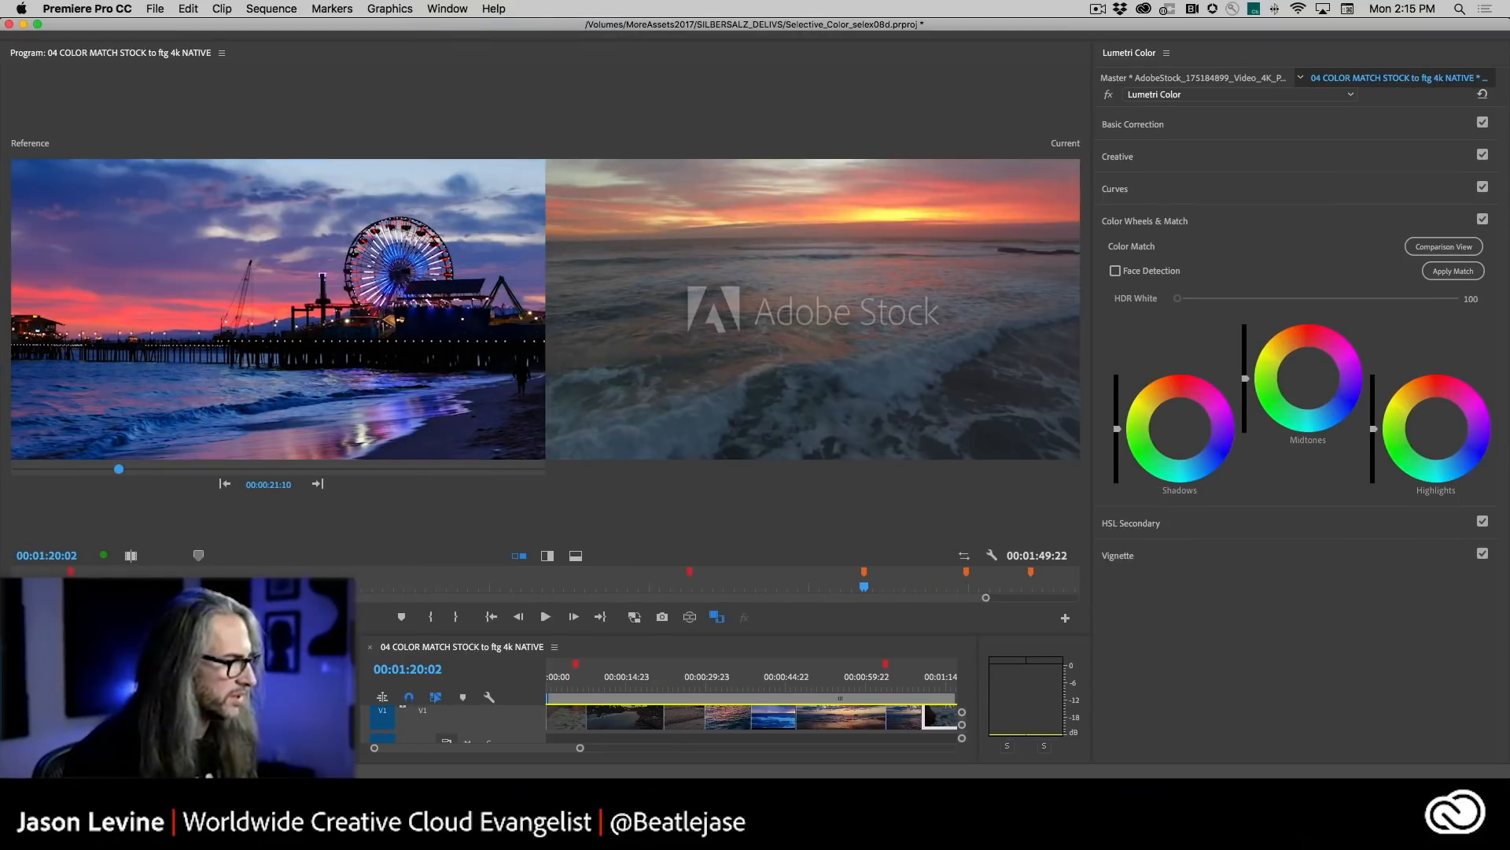
# - Make the timeline panel taller and reveal the tools beside it, with the whole sequence in view
pyautogui.moveTo(206, 634); pyautogui.dragTo(206, 601)
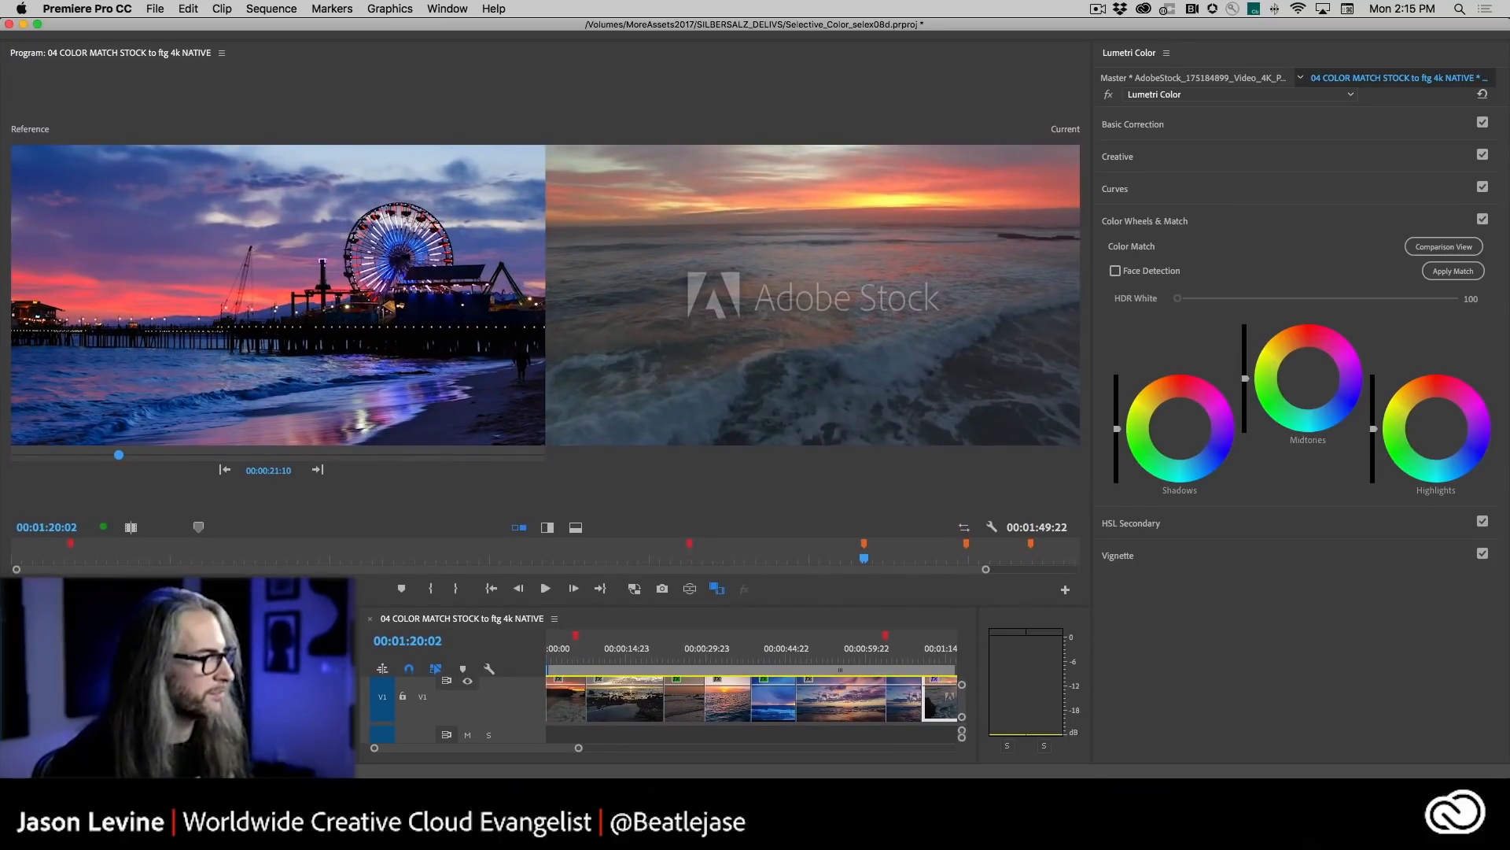
pyautogui.moveTo(317, 665); pyautogui.dragTo(402, 678)
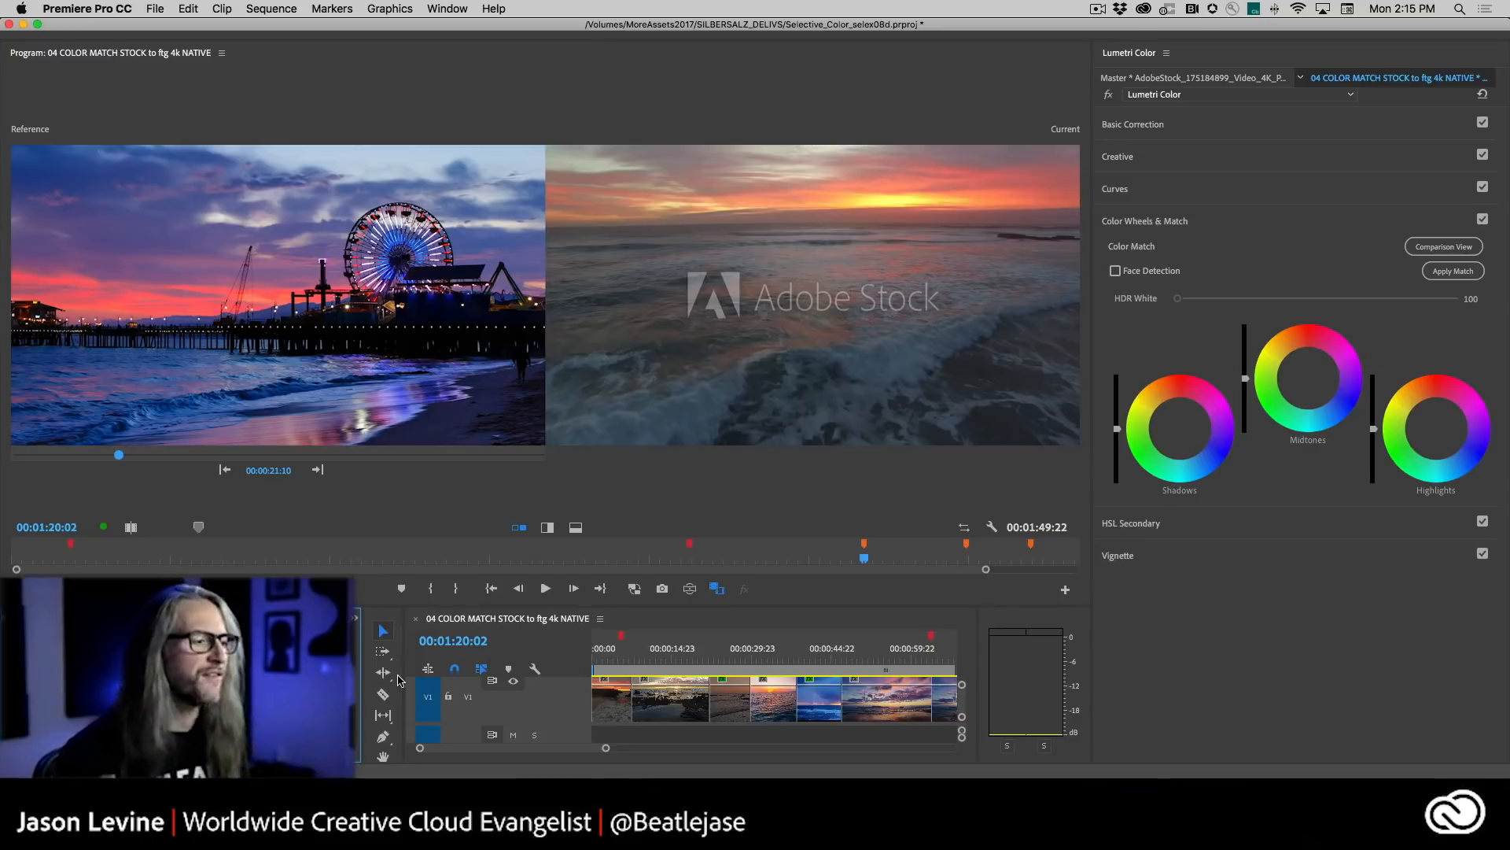
pyautogui.press('-')
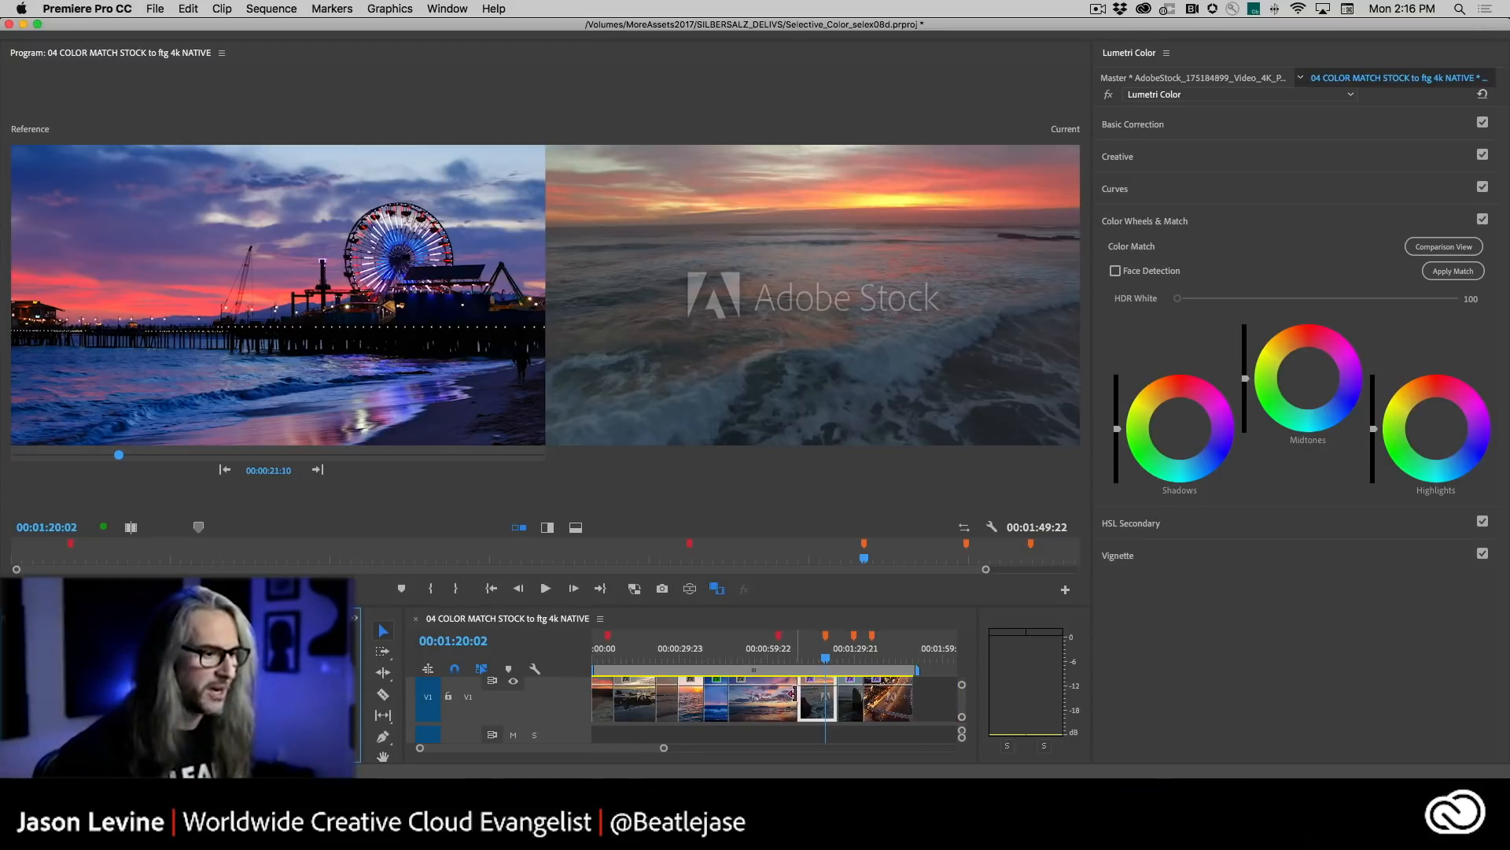
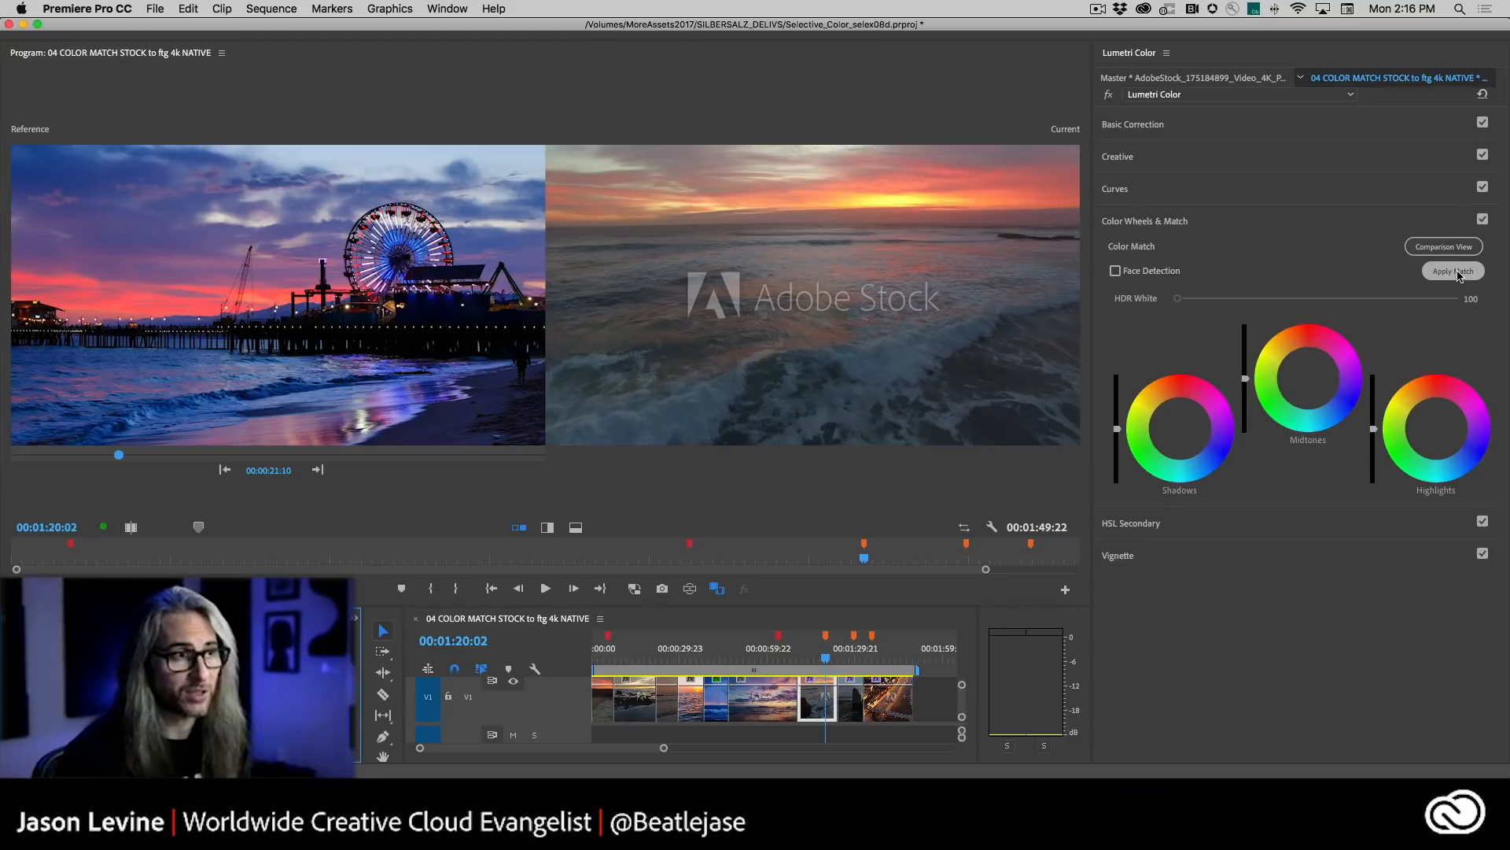
# - Apply the color match to the ocean sunset clip from the Ferris wheel reference and compare it with the effect bypassed
pyautogui.click(1456, 272)
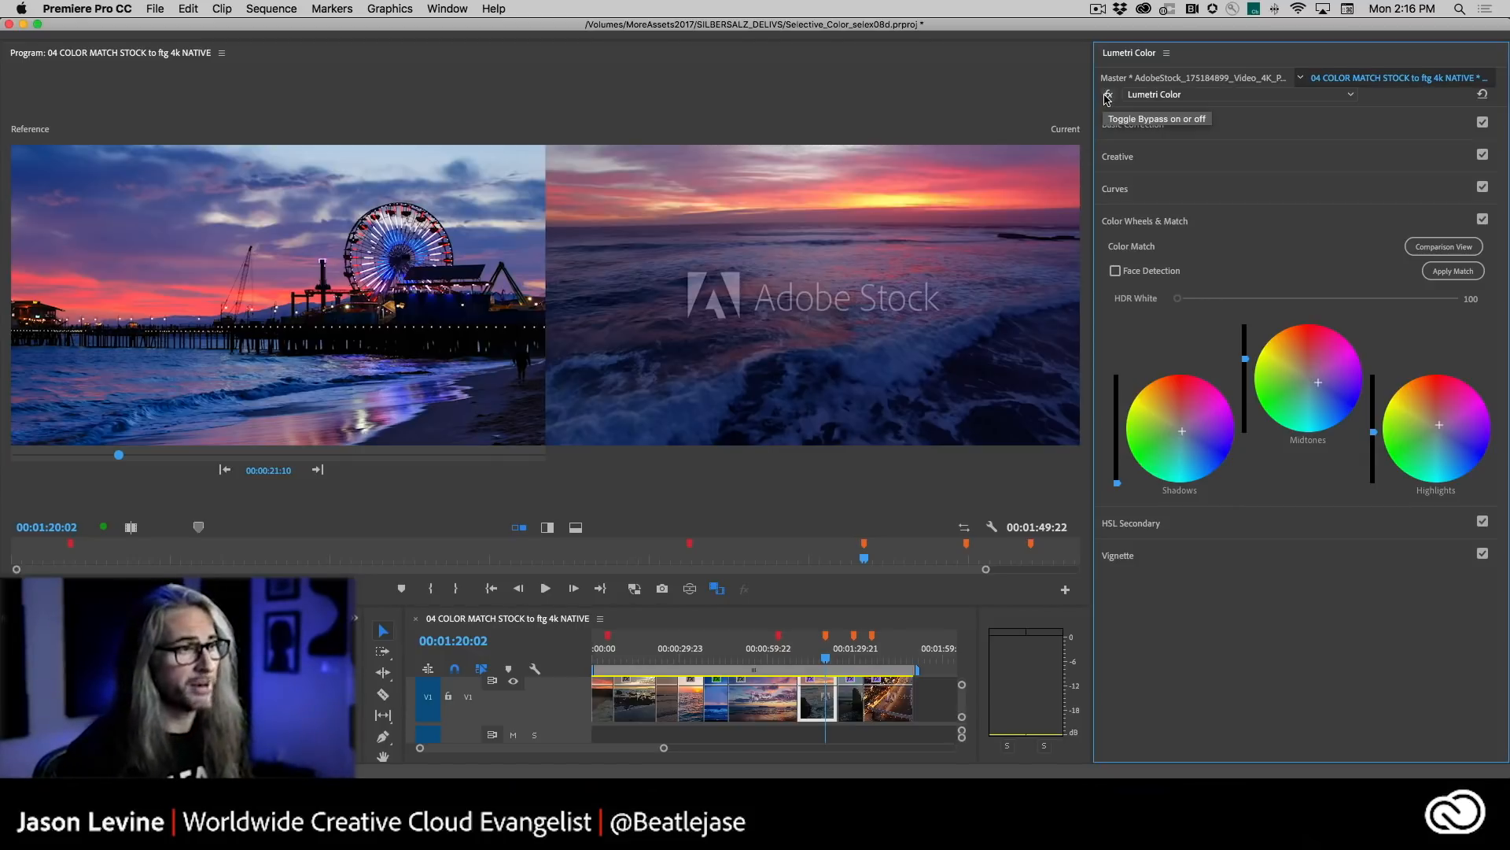
pyautogui.click(1108, 96)
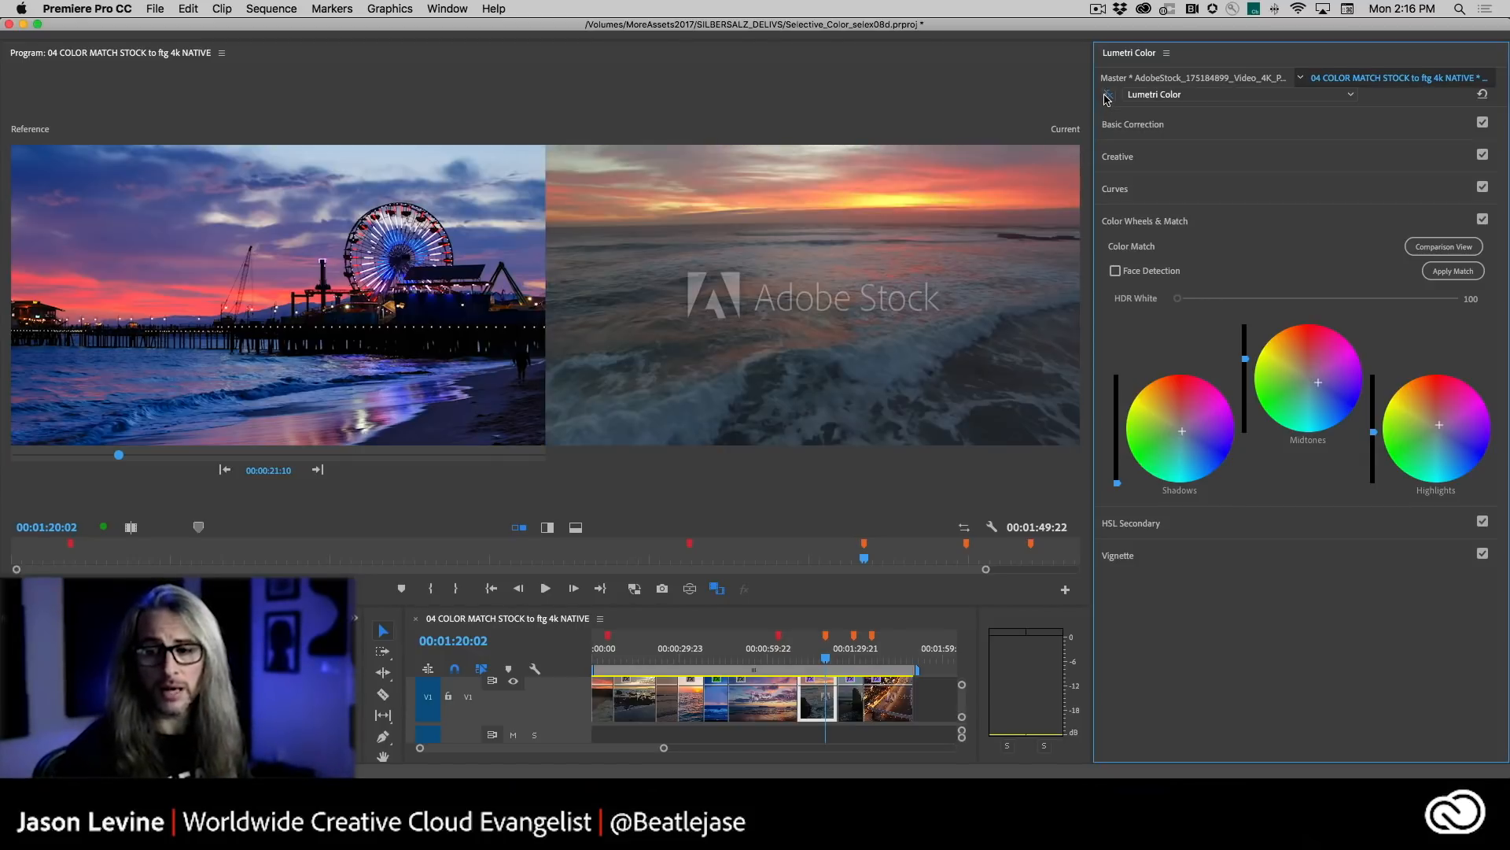
pyautogui.click(1107, 96)
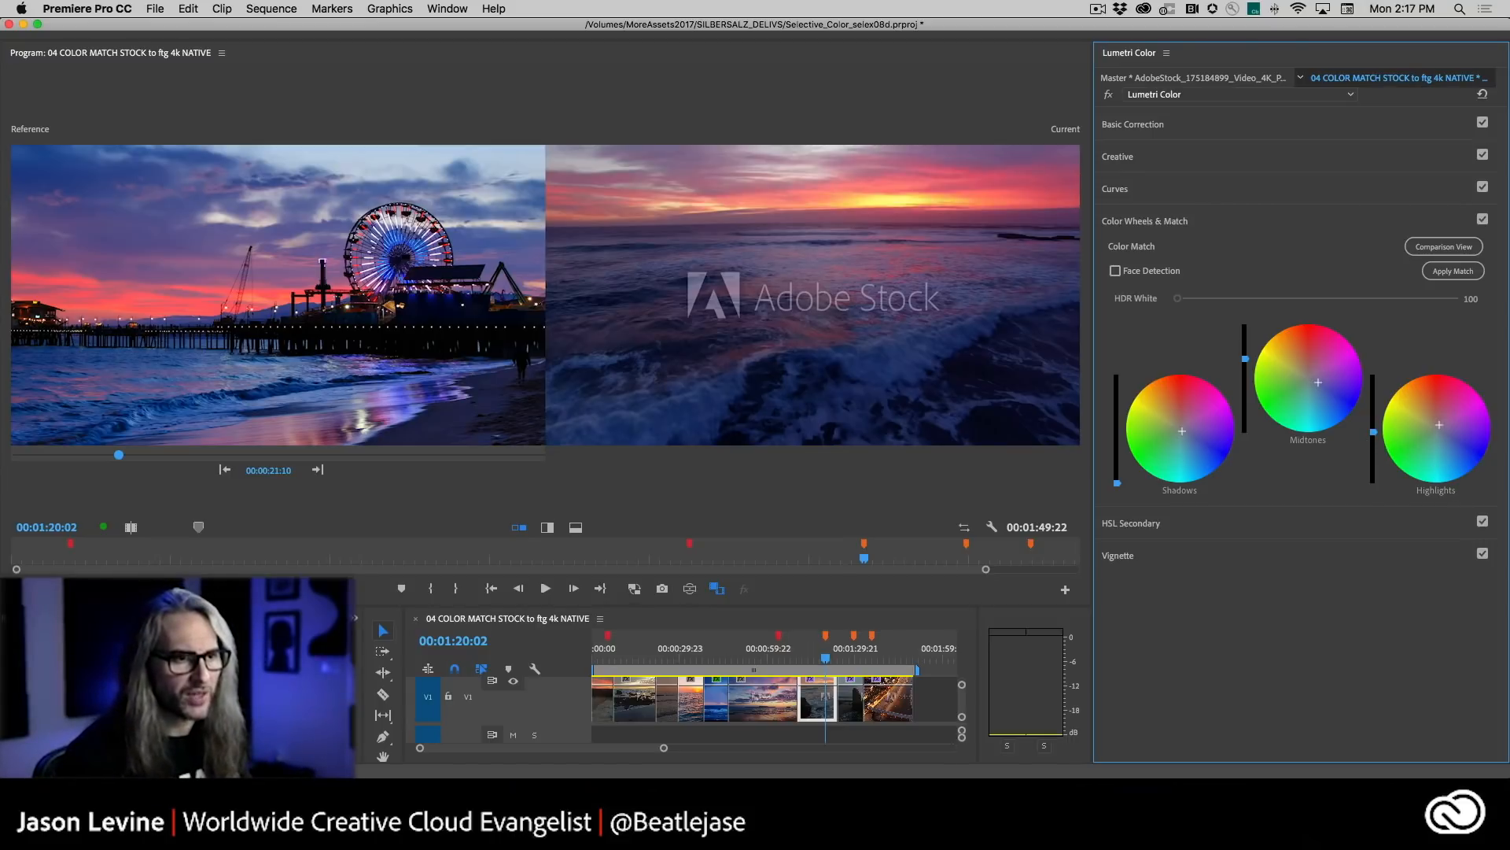
# - Raise the Highlights level of the matched ocean clip and look at the Lumetri Color export and preset options
pyautogui.moveTo(1373, 441); pyautogui.dragTo(1373, 401)
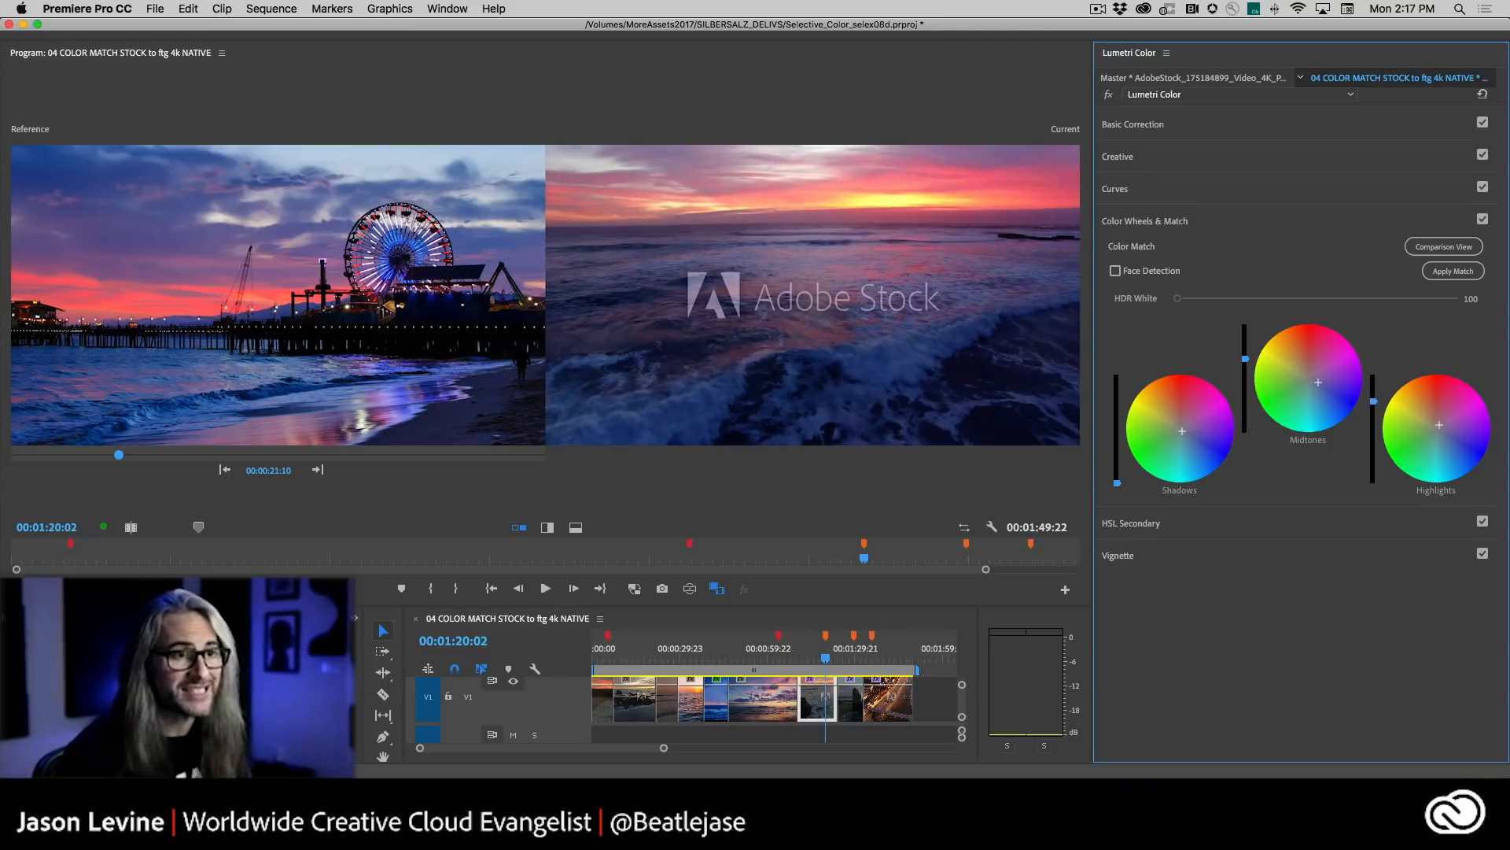
pyautogui.click(1167, 53)
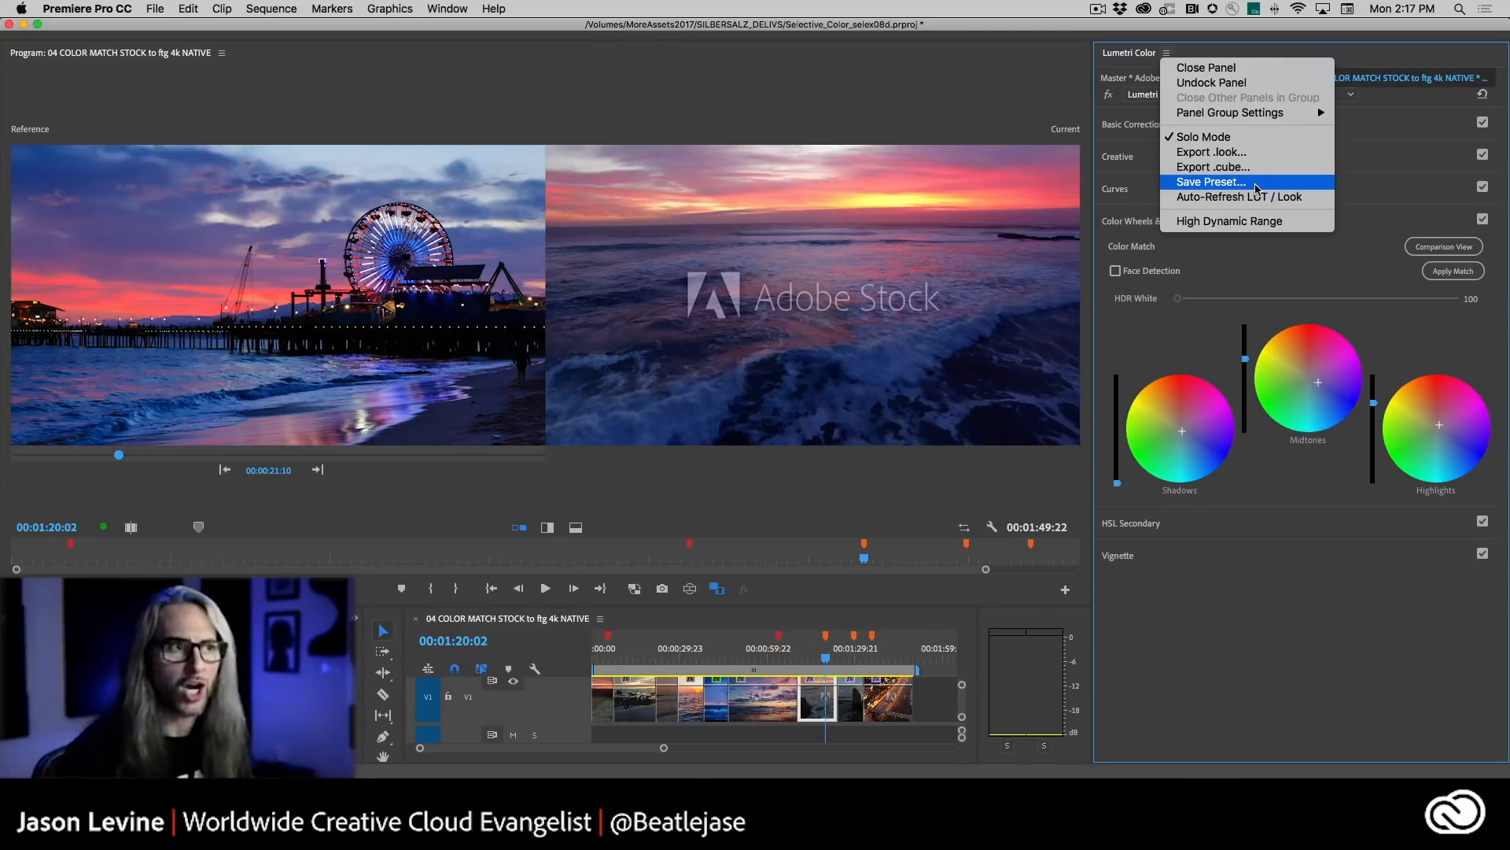
pyautogui.click(1262, 610)
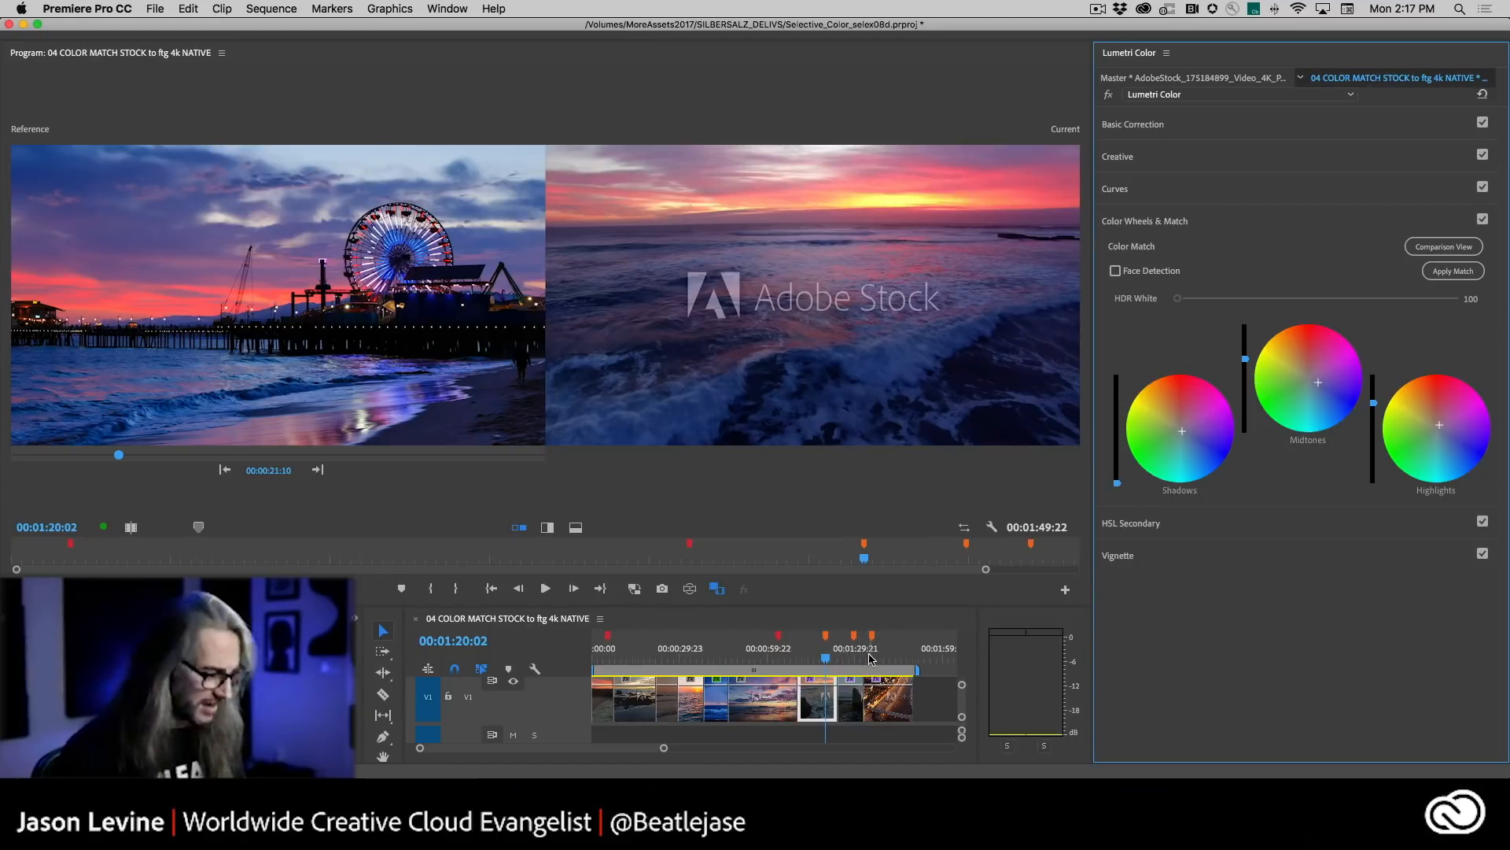
# - Go to the marker at 00:01:35:17 on the aerial beach clip and apply the color match from the Ferris wheel reference
pyautogui.click(904, 622)
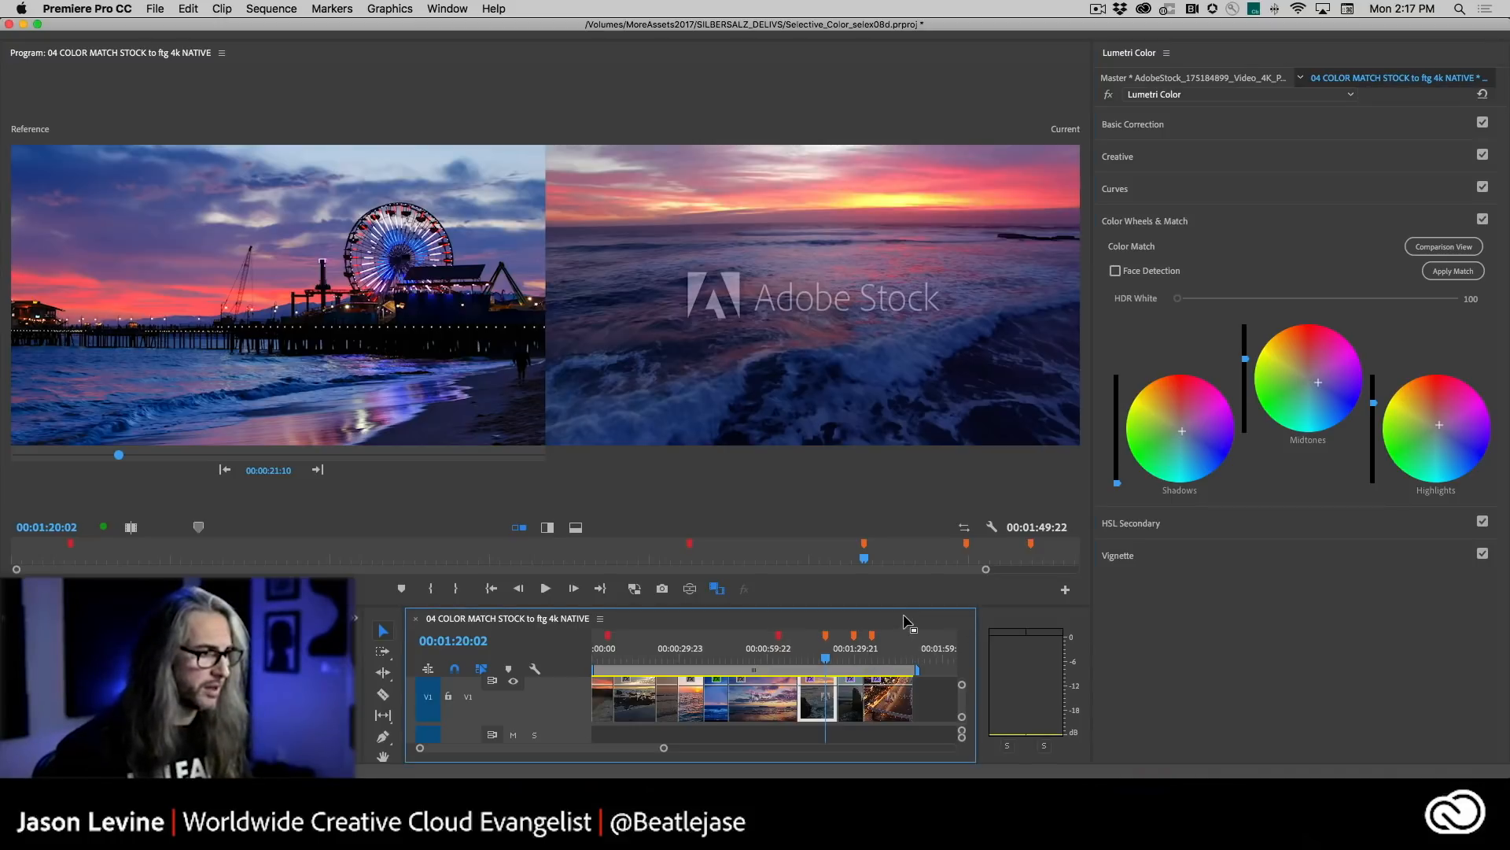
pyautogui.press('super+shift+m')
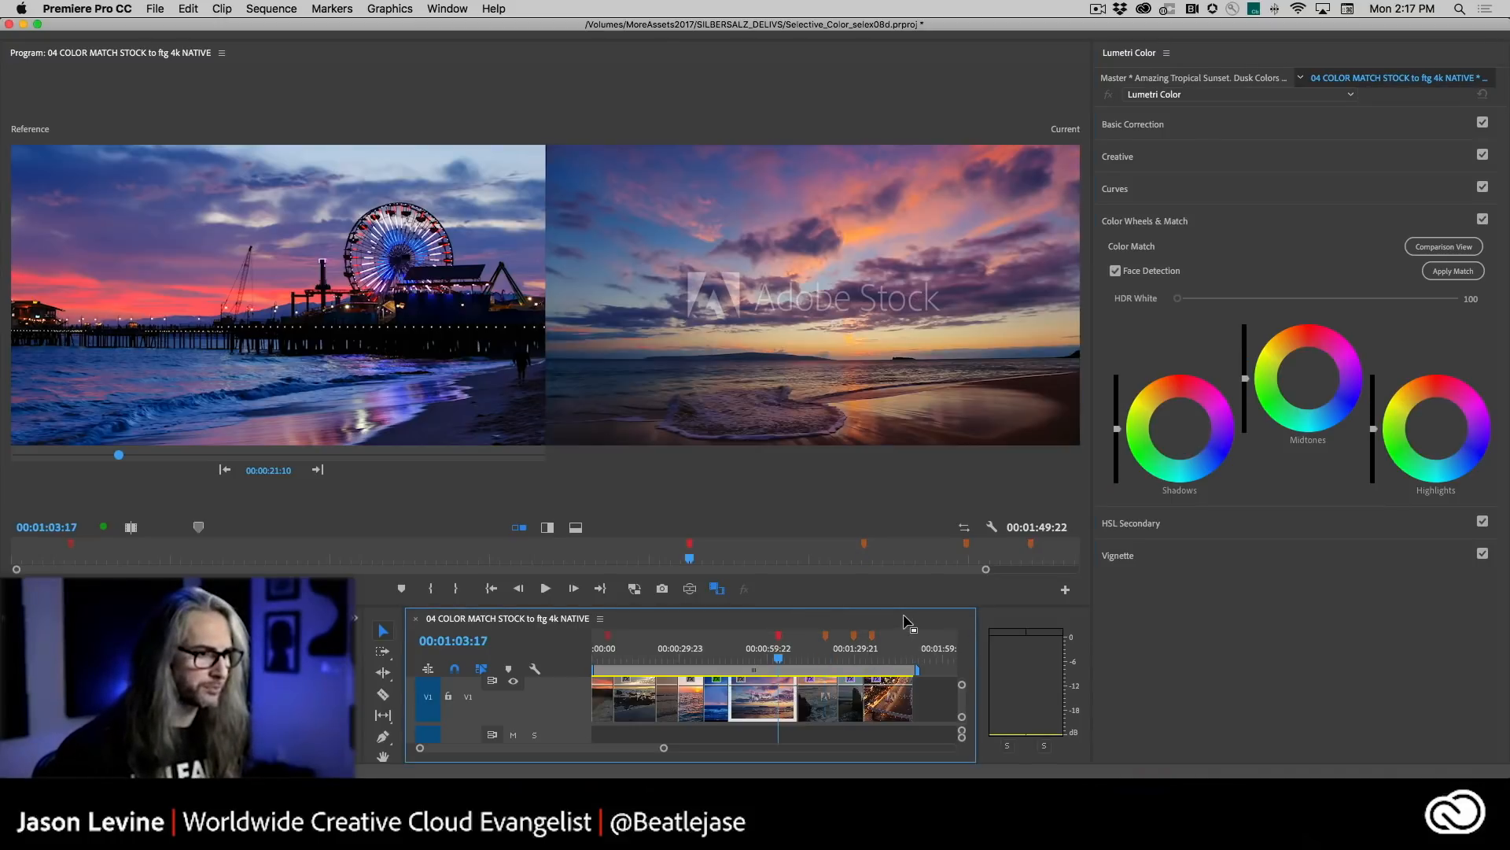
pyautogui.hotkey('shift', 'm')
pyautogui.hotkey('shift', 'm')
pyautogui.hotkey('shift', 'm')
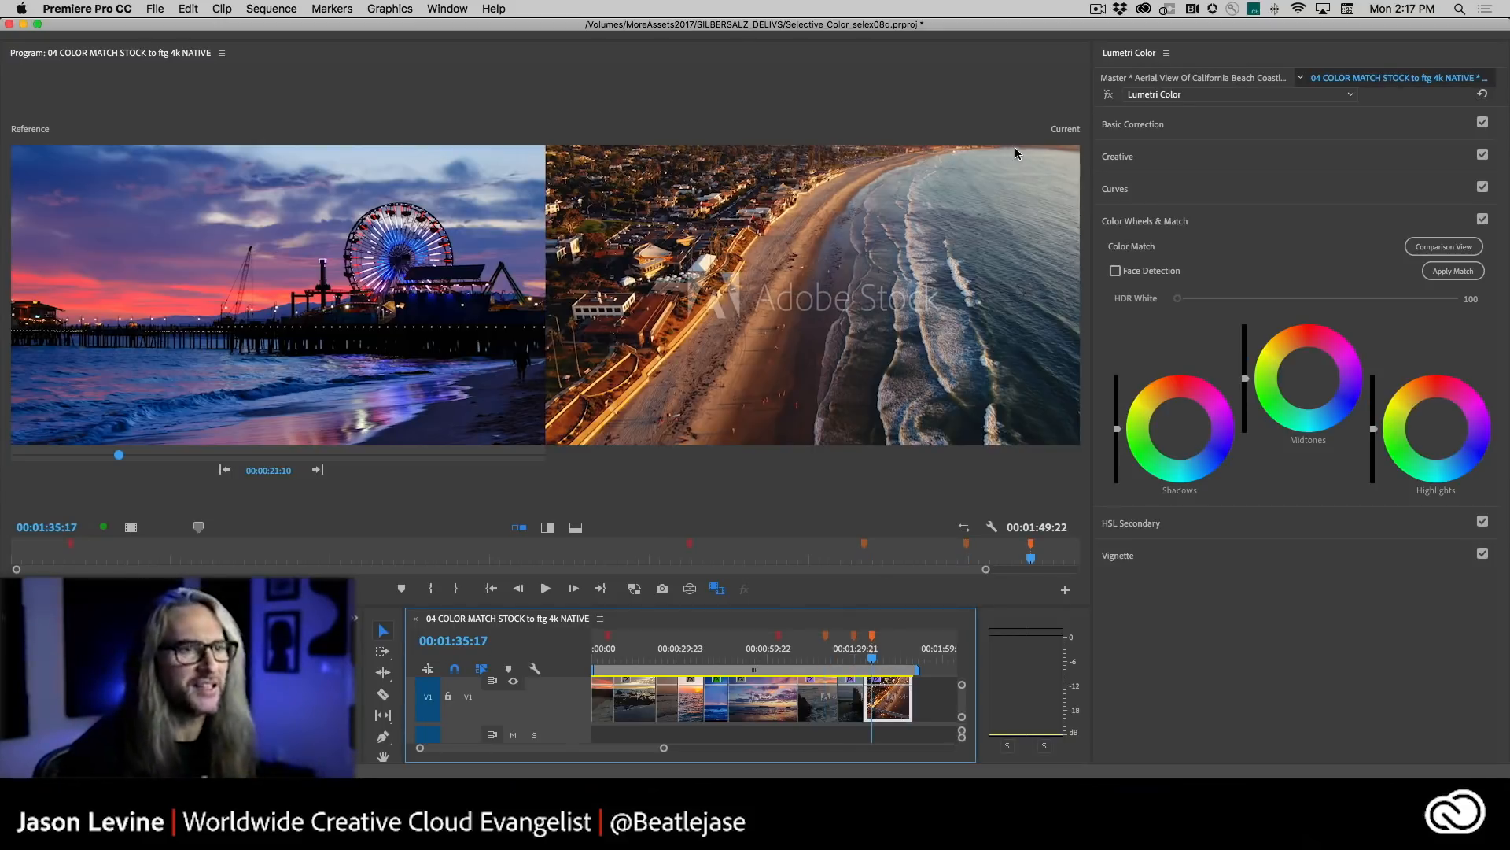
pyautogui.click(1445, 271)
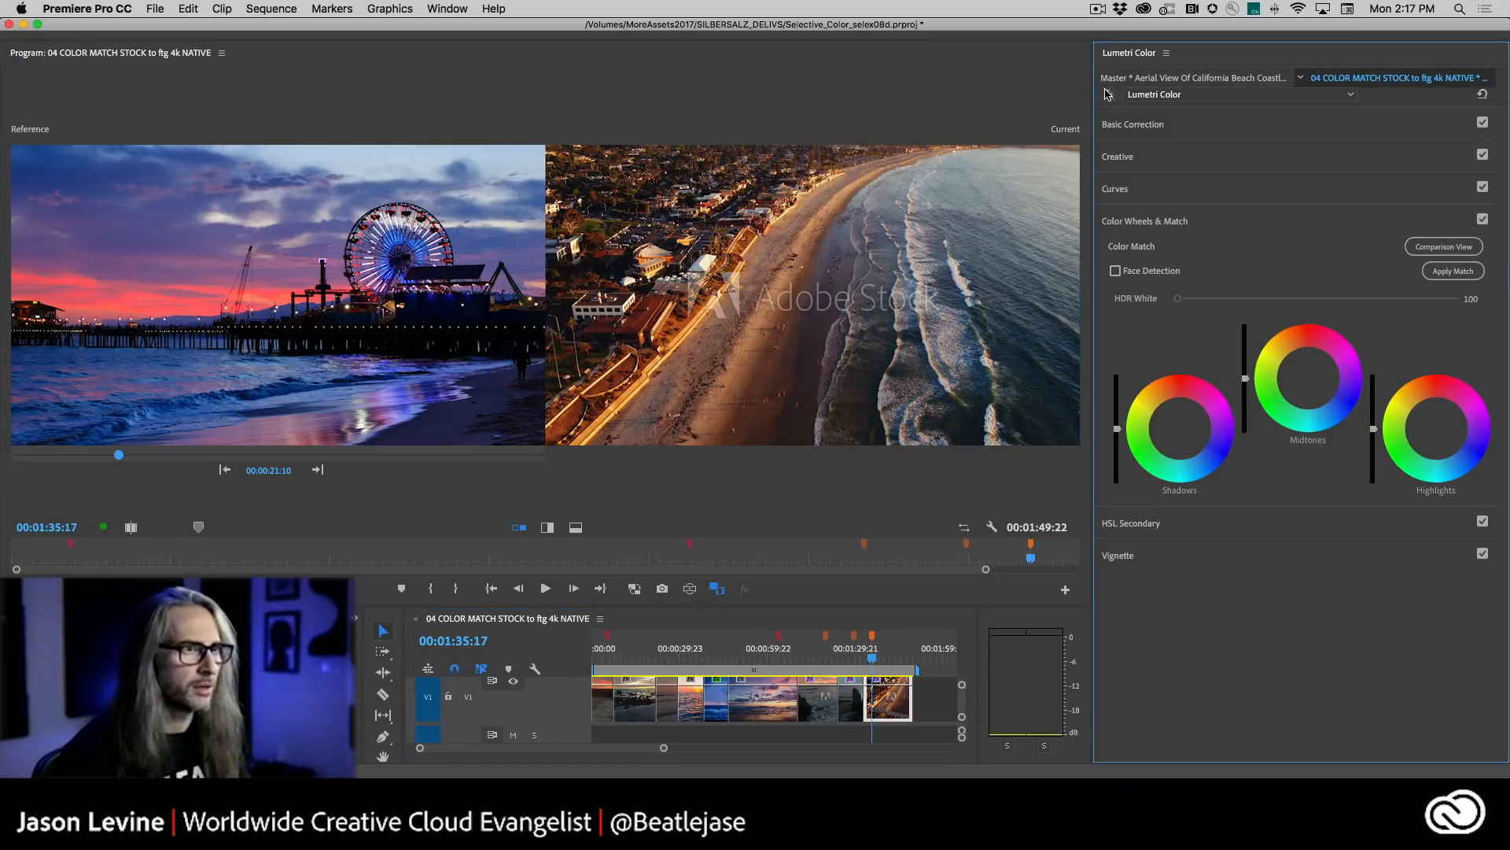
pyautogui.click(1456, 272)
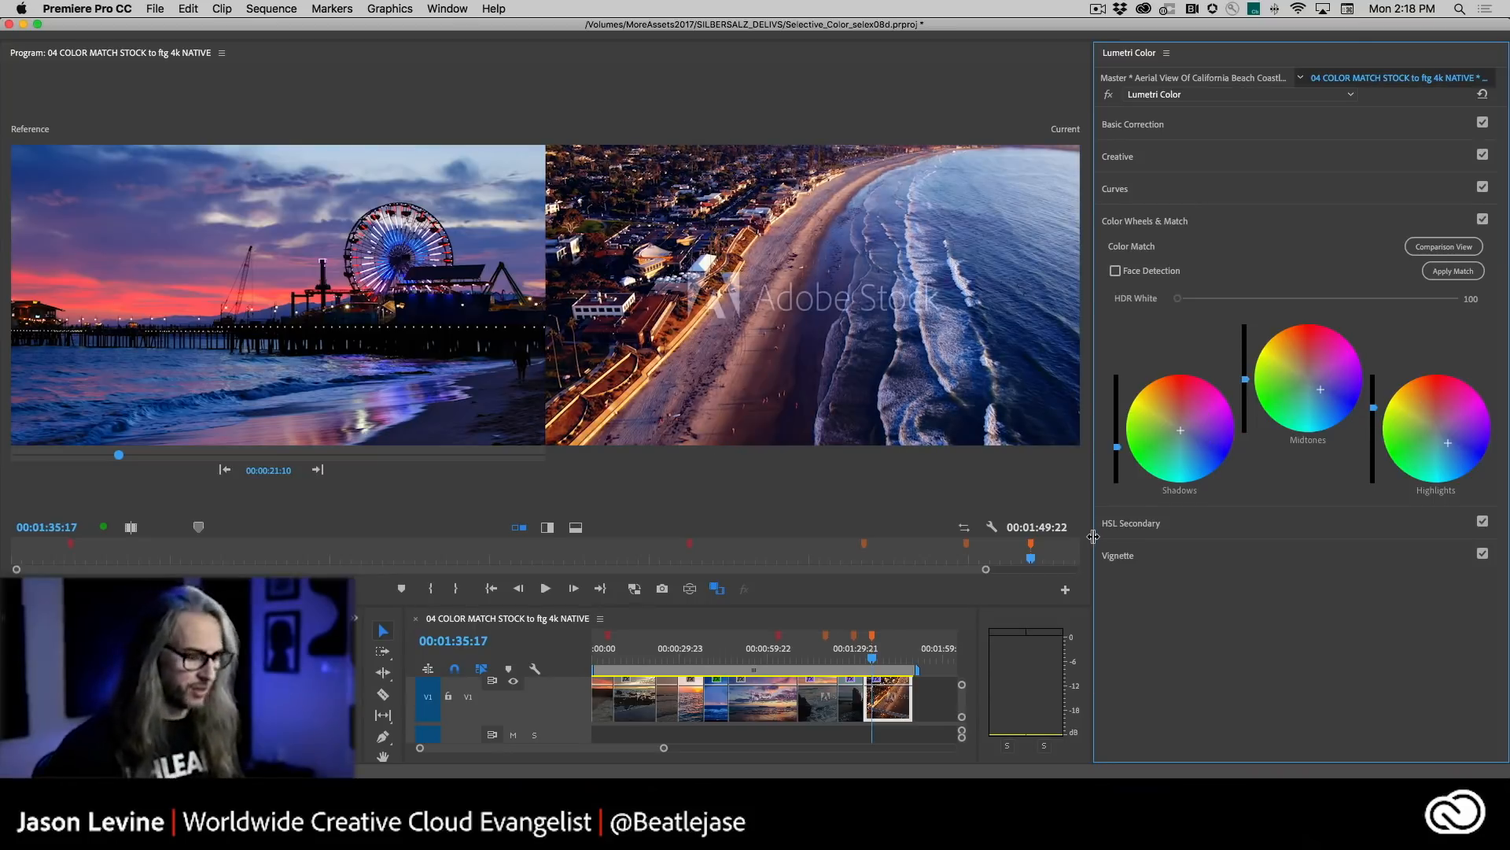
# - Play the aerial beach clip while switching the Lumetri Color effect off and on to compare the original with the match
pyautogui.press('space')
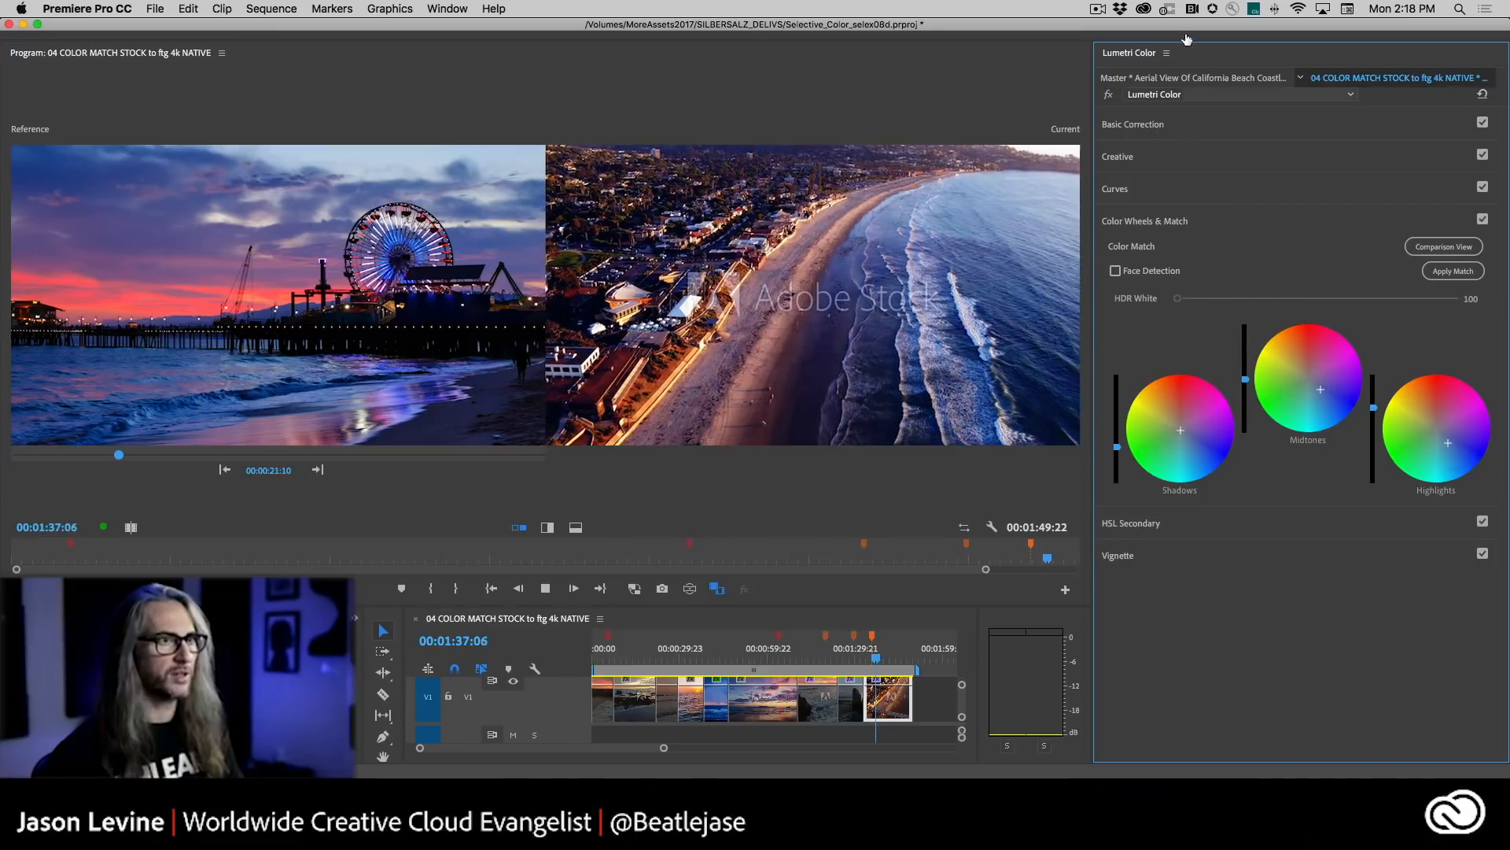
pyautogui.click(1109, 96)
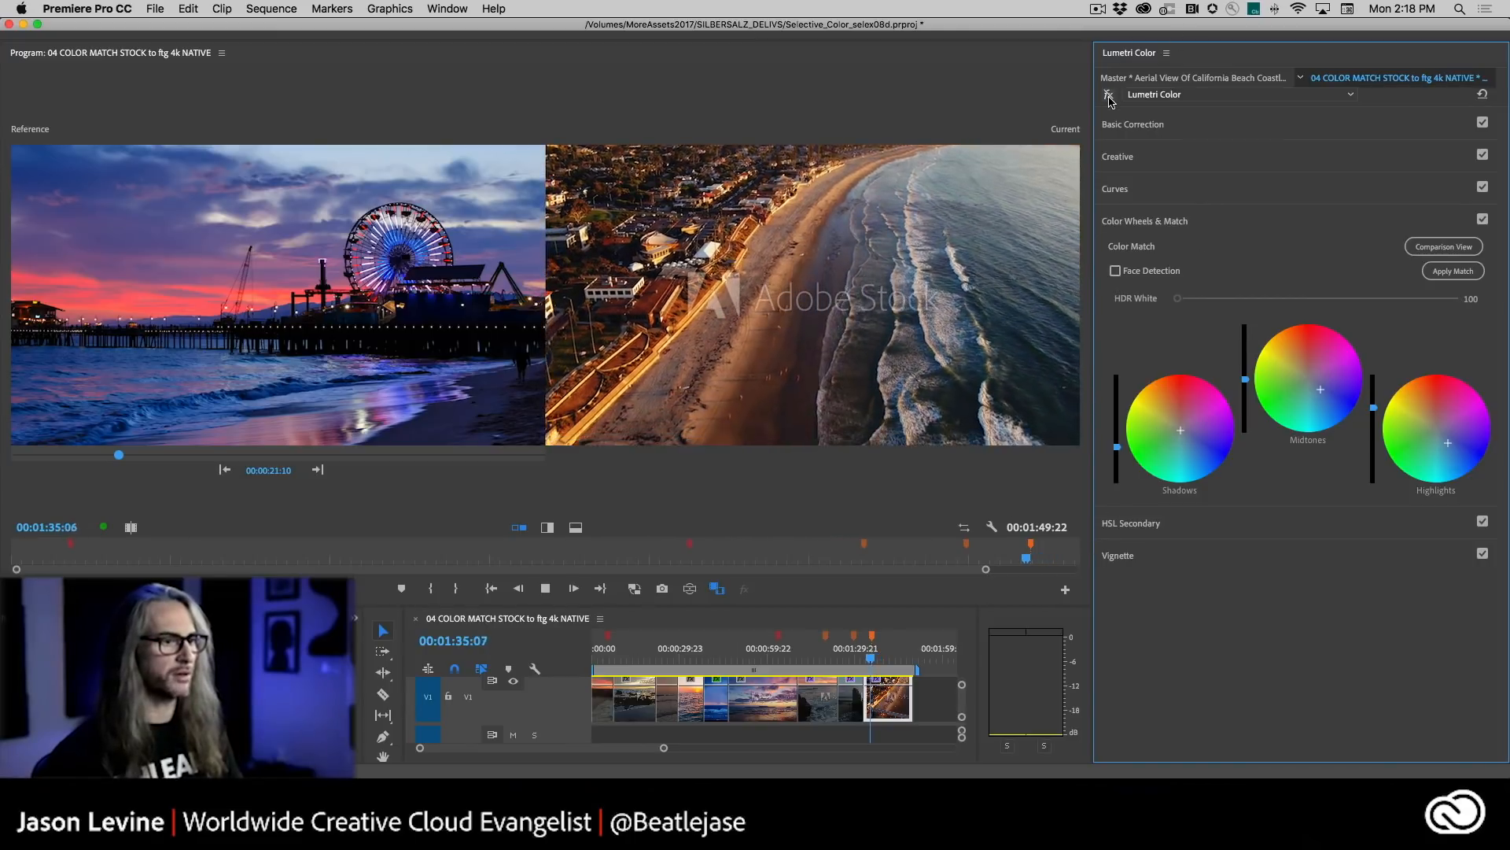
pyautogui.click(1109, 96)
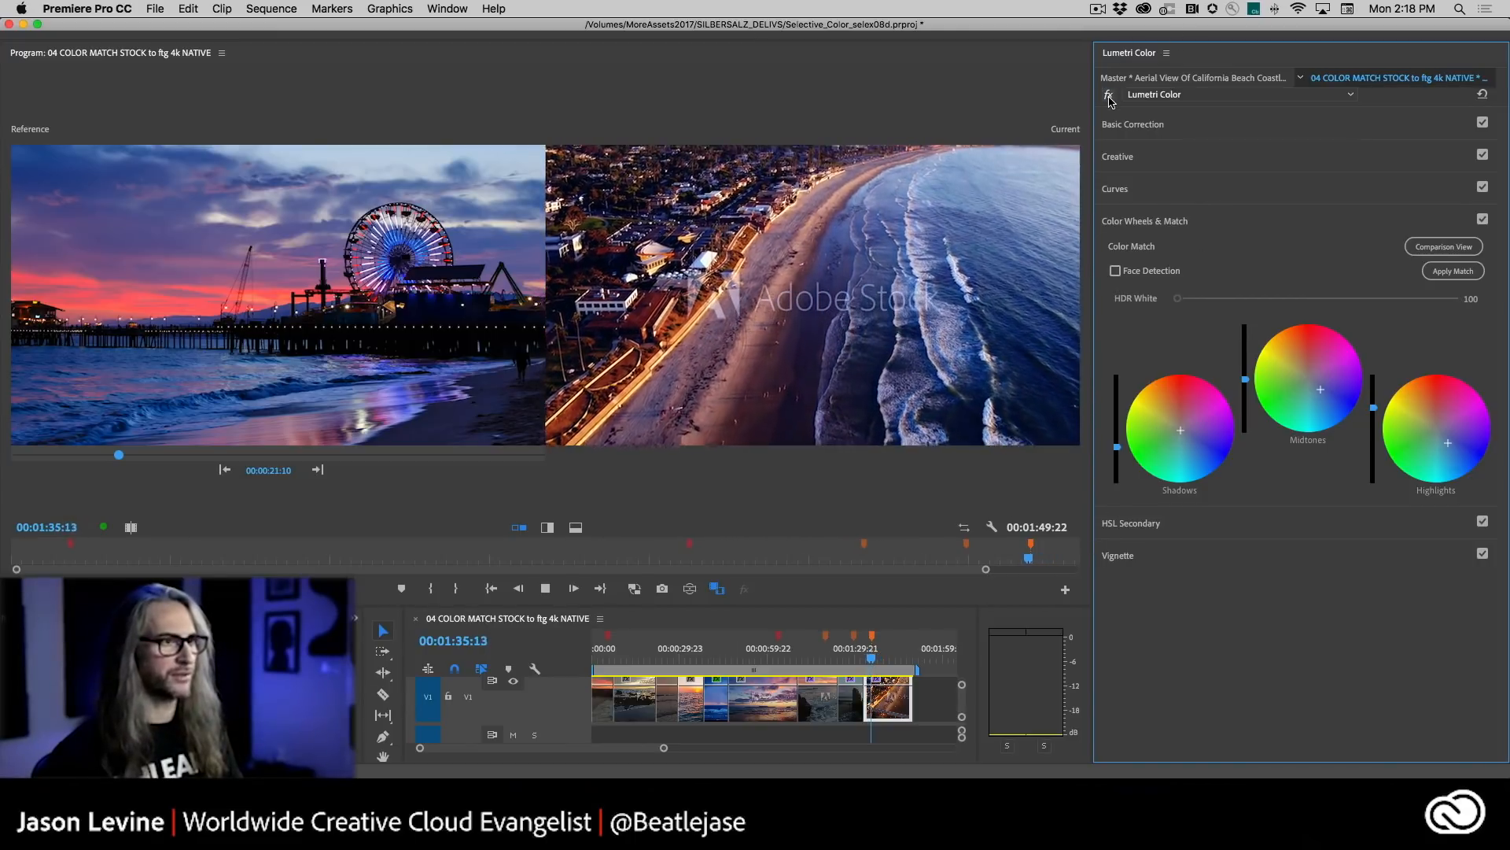
pyautogui.click(1109, 96)
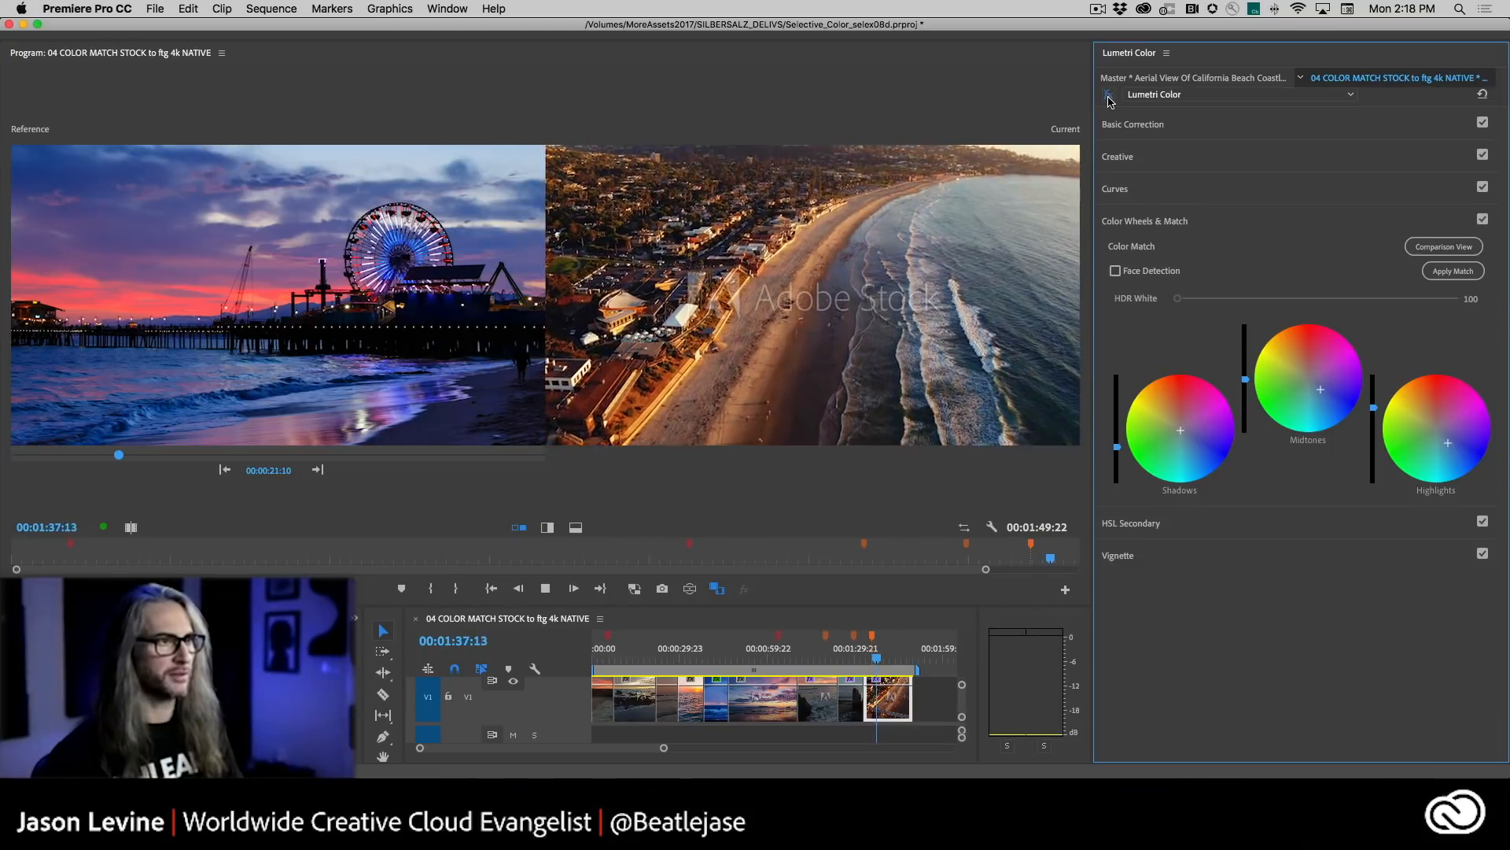
pyautogui.click(1109, 96)
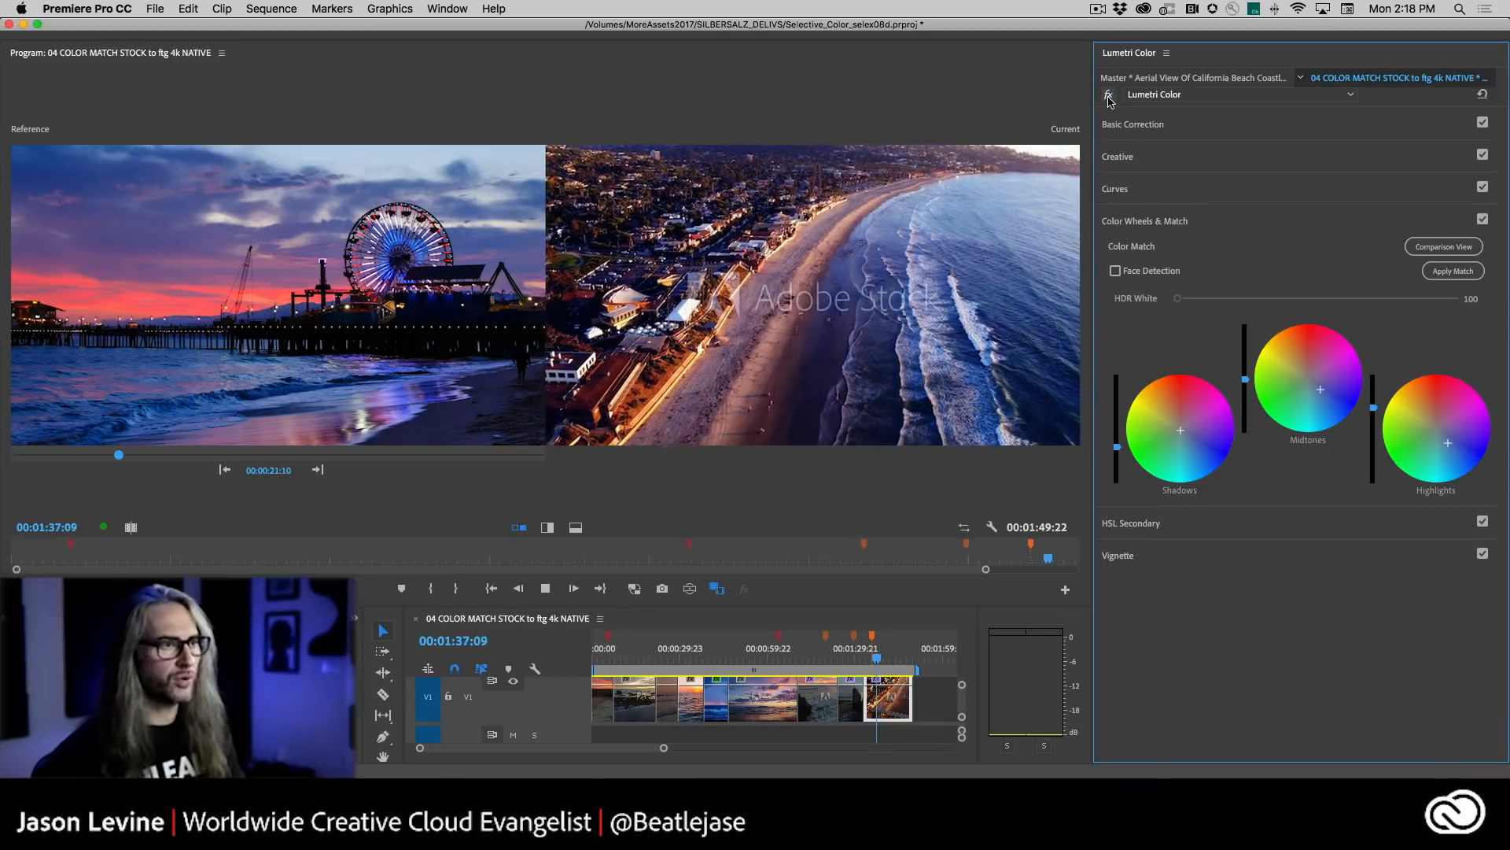
pyautogui.press('space')
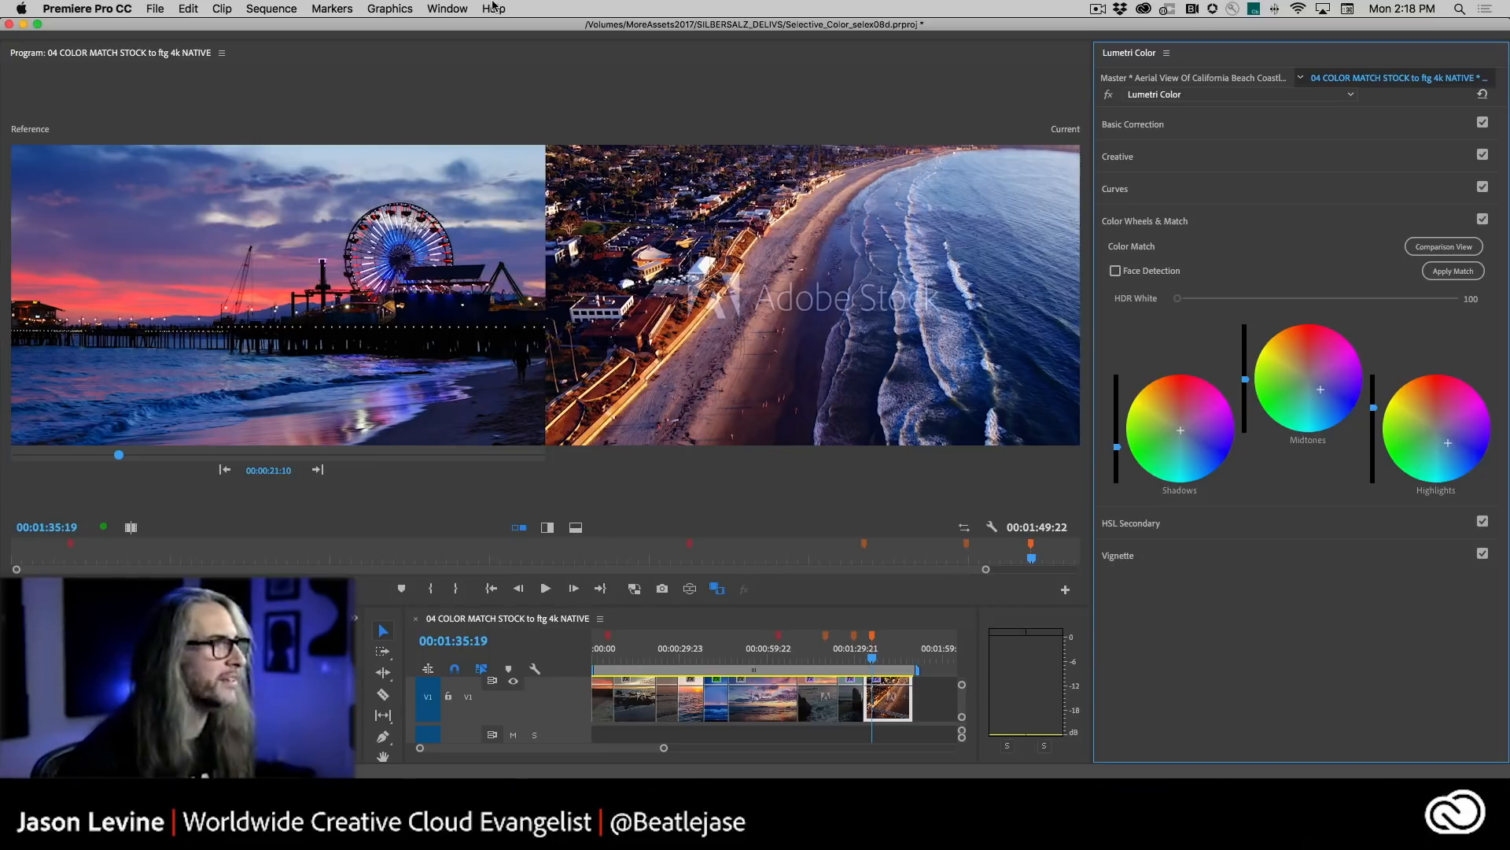
# - Switch to the Color workspace and widen the Program monitor by narrowing Effect Controls
pyautogui.click(440, 7)
pyautogui.moveTo(451, 30)
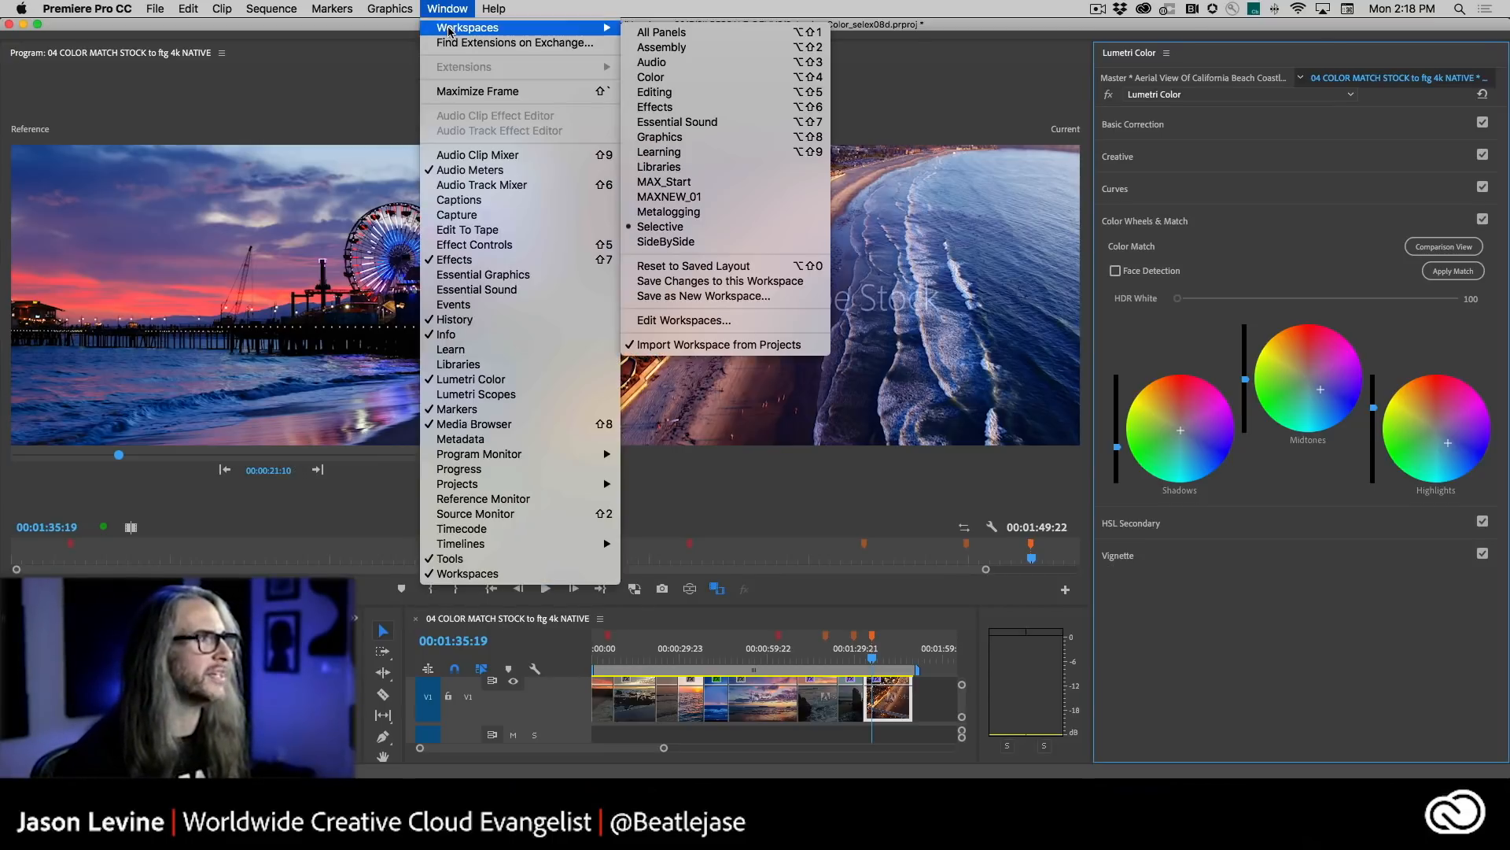
pyautogui.click(734, 79)
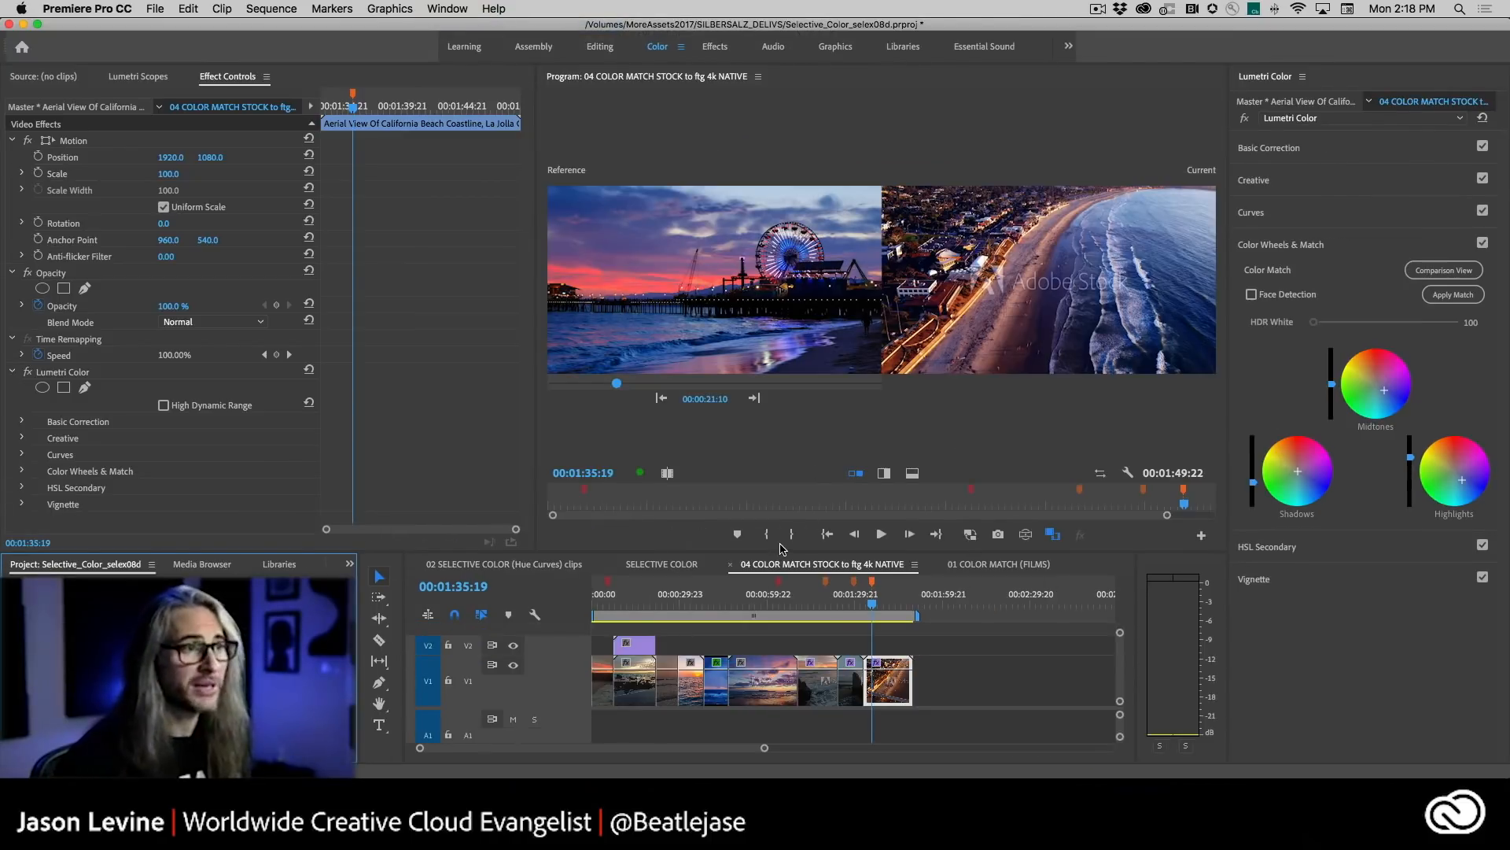
pyautogui.moveTo(538, 336); pyautogui.dragTo(253, 318)
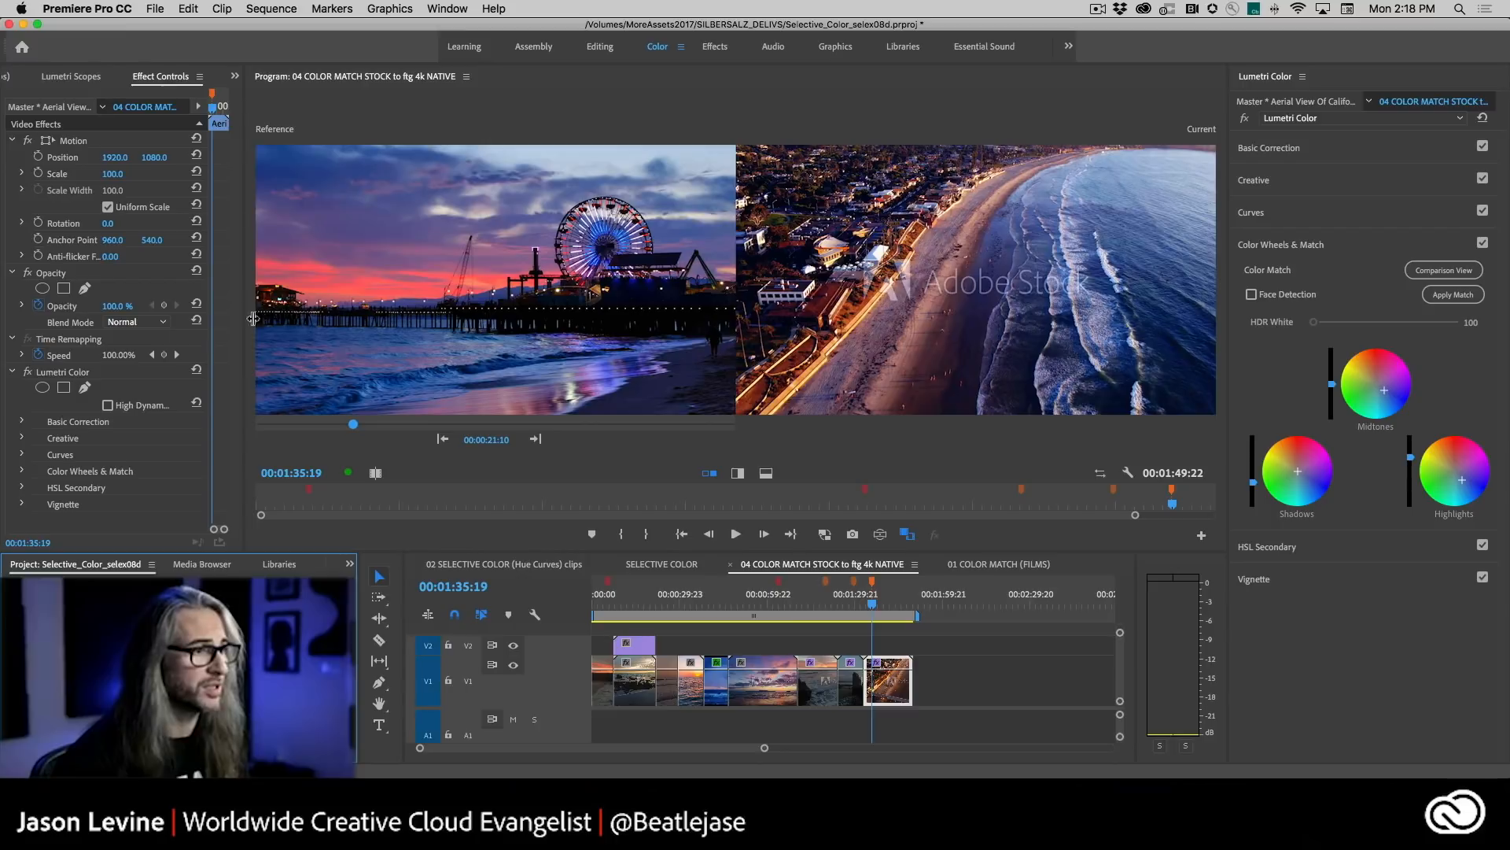
# - Open the 01 COLOR MATCH (FILMS) sequence, preview the night highway clip and return to its start
pyautogui.click(989, 565)
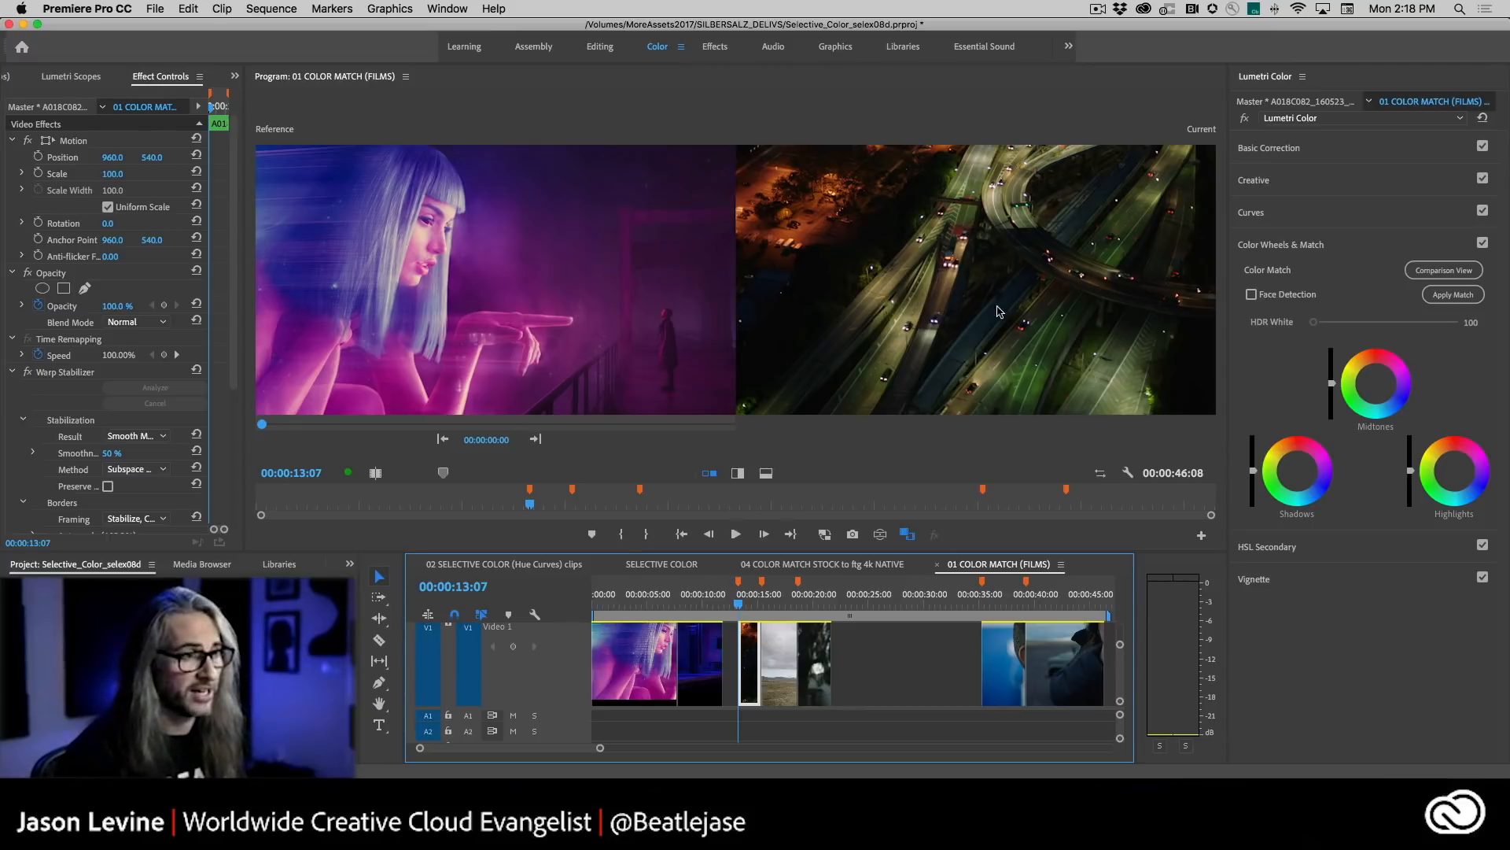
pyautogui.press('space')
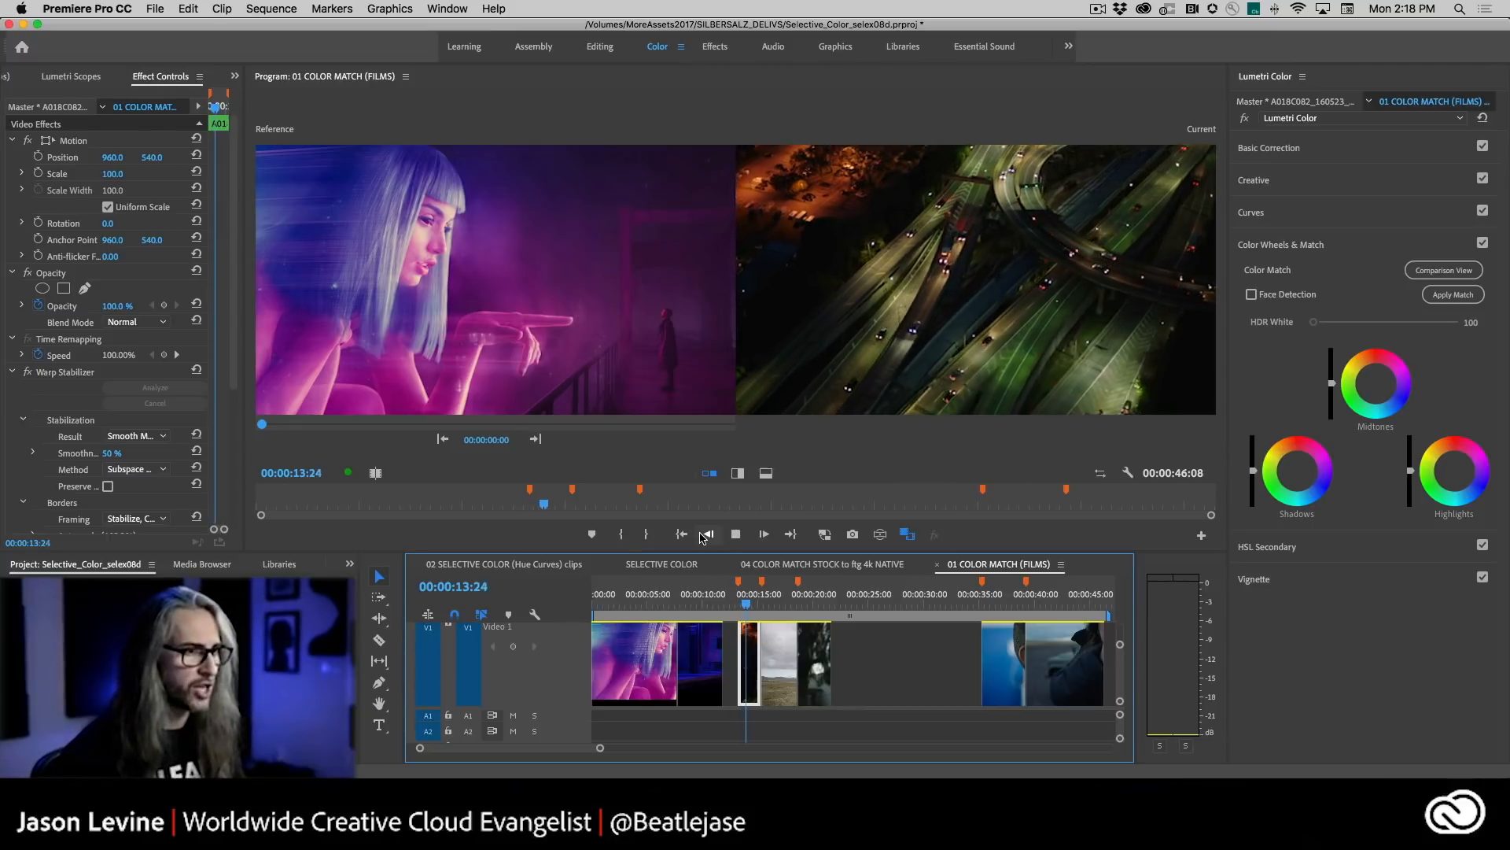
pyautogui.press('j')
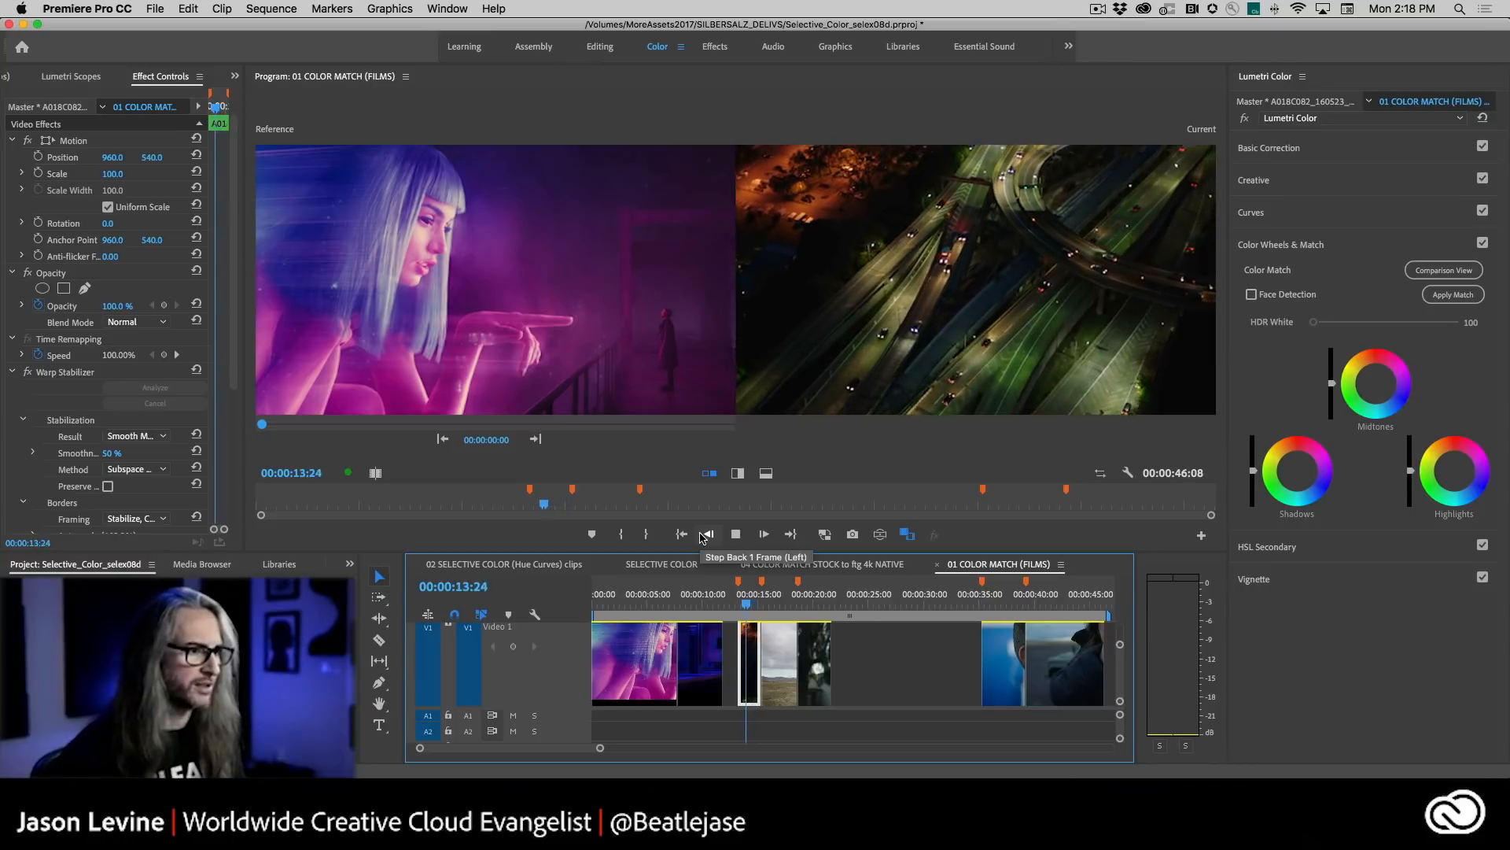
pyautogui.press('k')
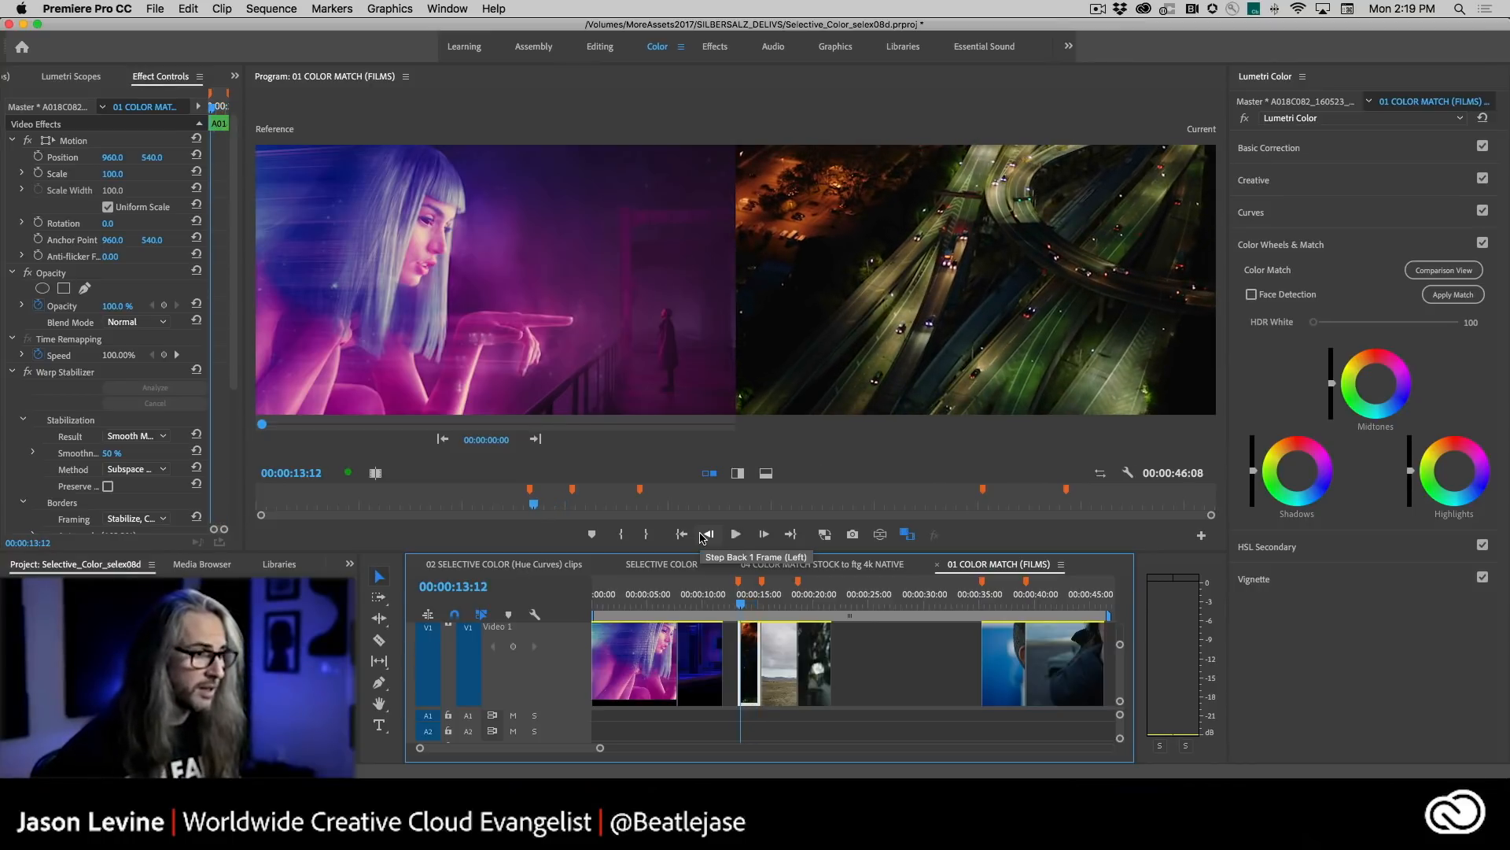
pyautogui.press('Up')
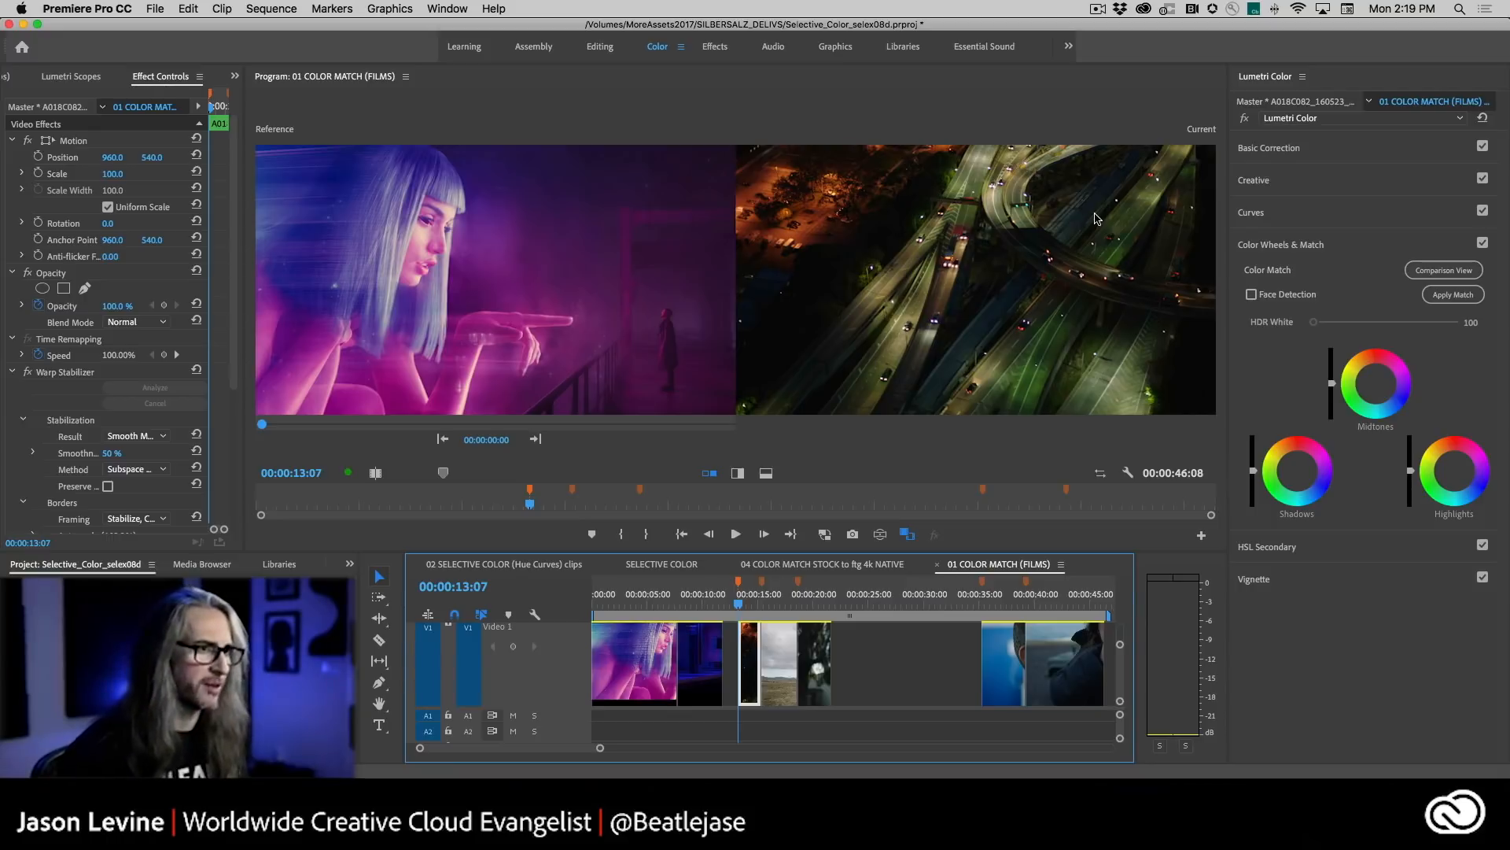
# - Apply the color match from the purple film reference to the highway clip and play through into the field clip with horses
pyautogui.click(1454, 295)
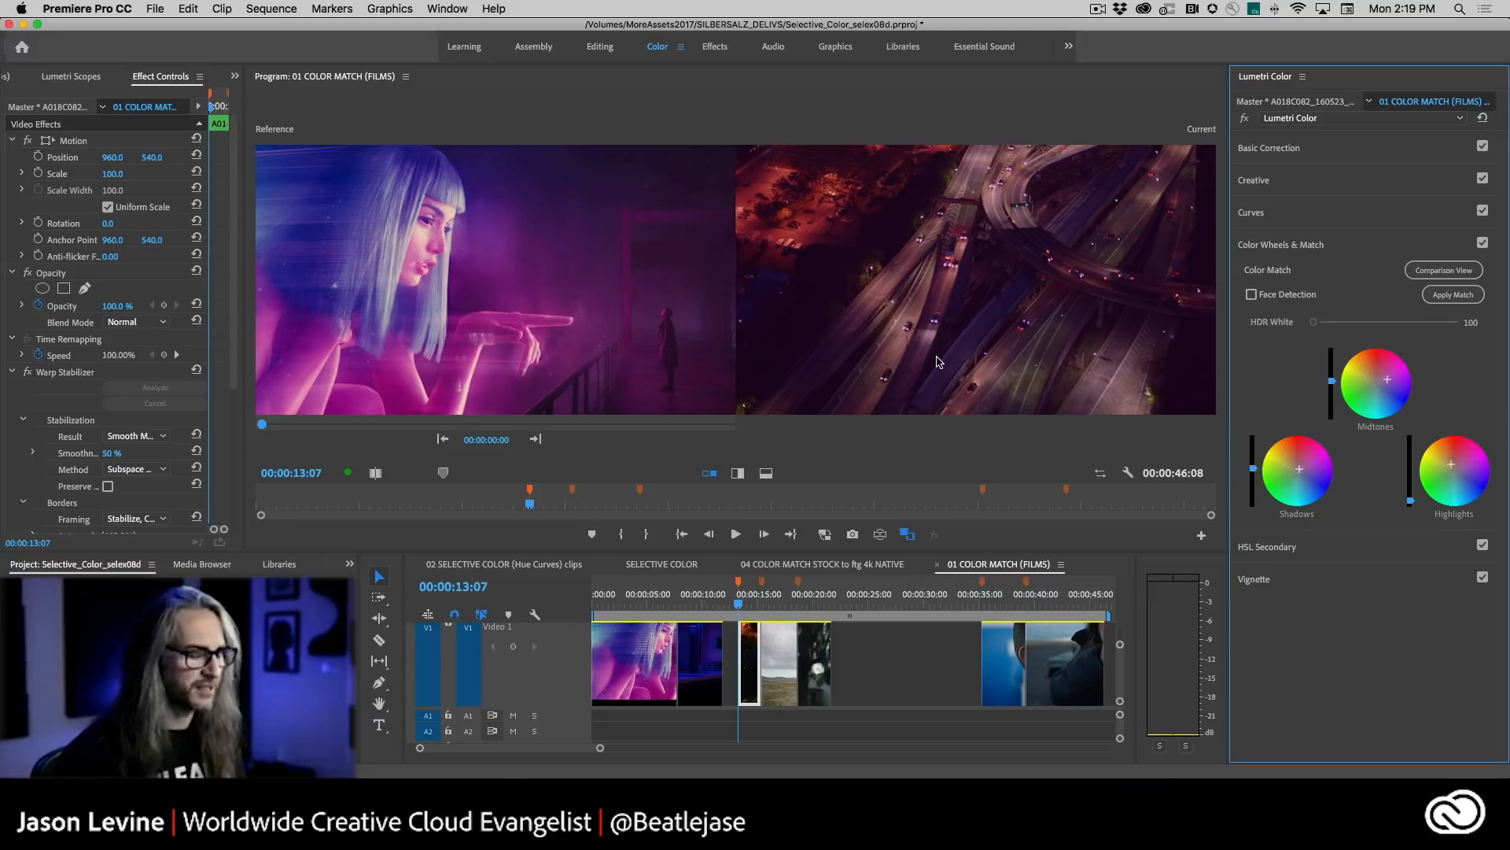
pyautogui.press('space')
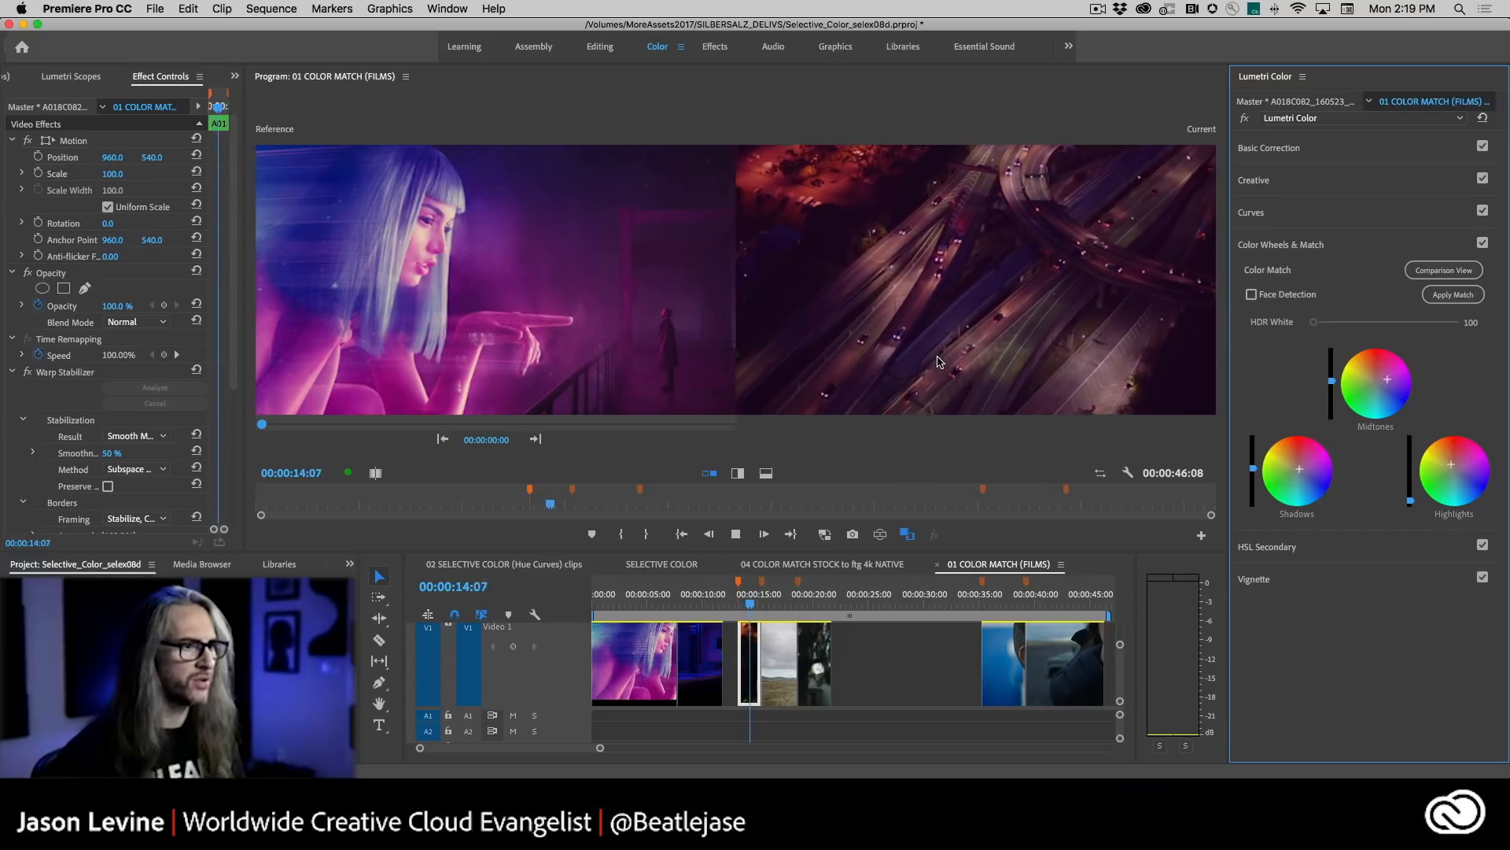
pyautogui.press('space')
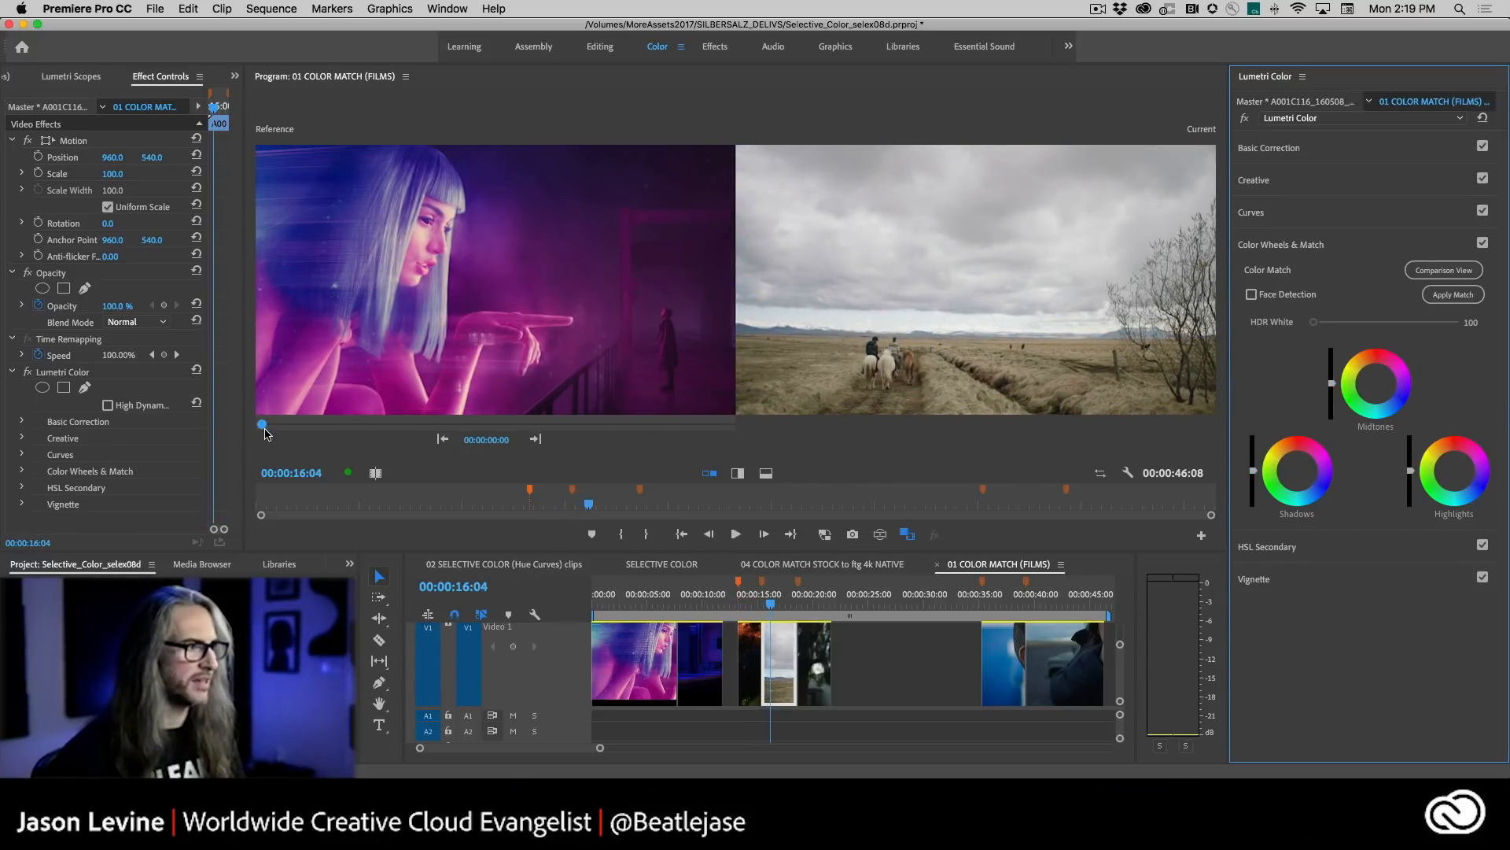
# - Set the comparison reference frame to 00:00:42:10, on the bearded man beside the truck
pyautogui.moveTo(480, 440); pyautogui.dragTo(969, 441)
pyautogui.moveTo(523, 424); pyautogui.dragTo(692, 424)
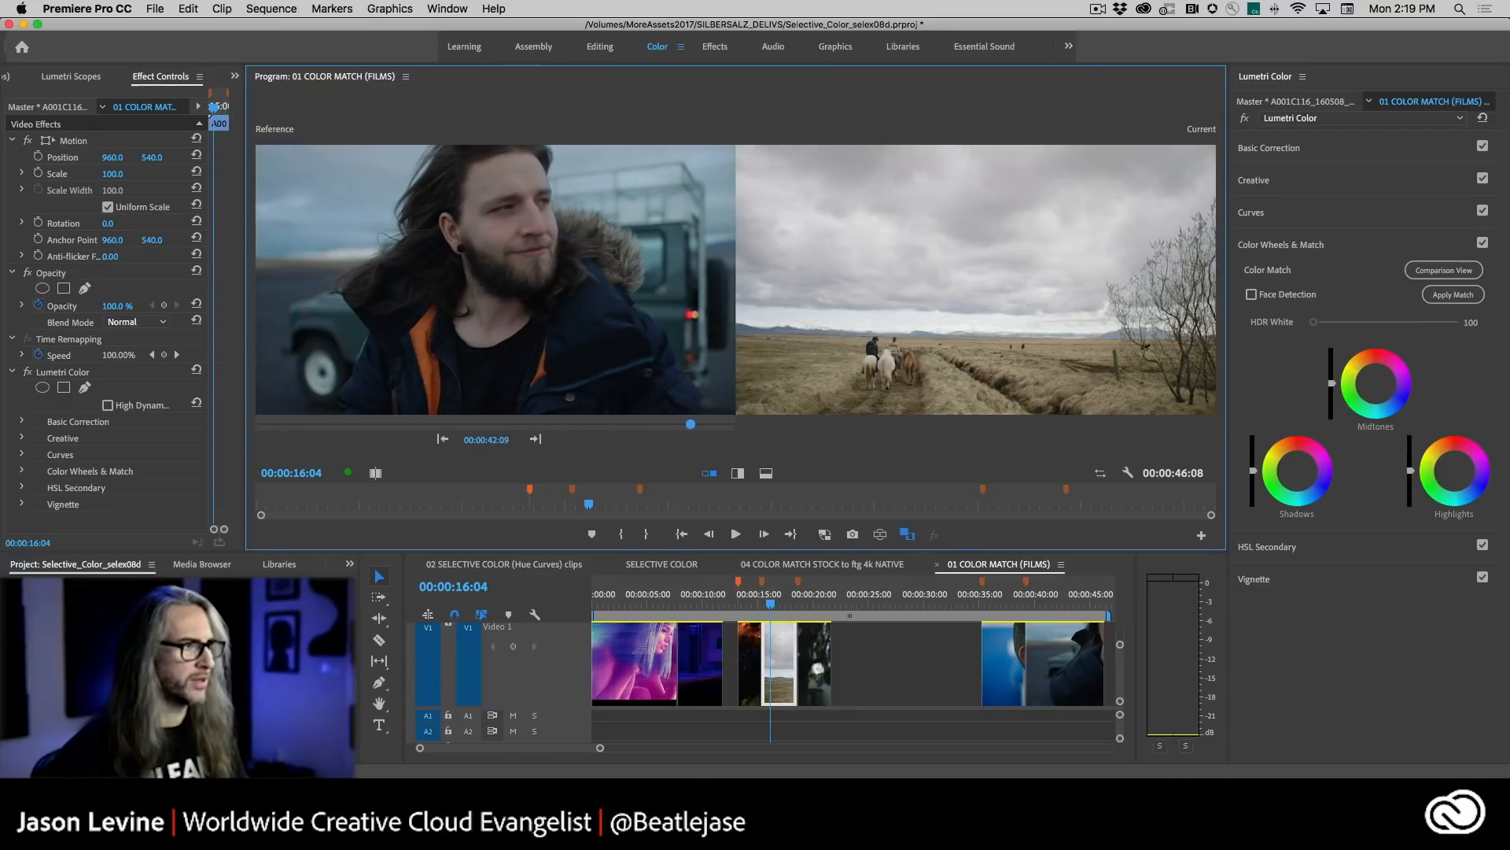
pyautogui.moveTo(481, 445); pyautogui.dragTo(482, 445)
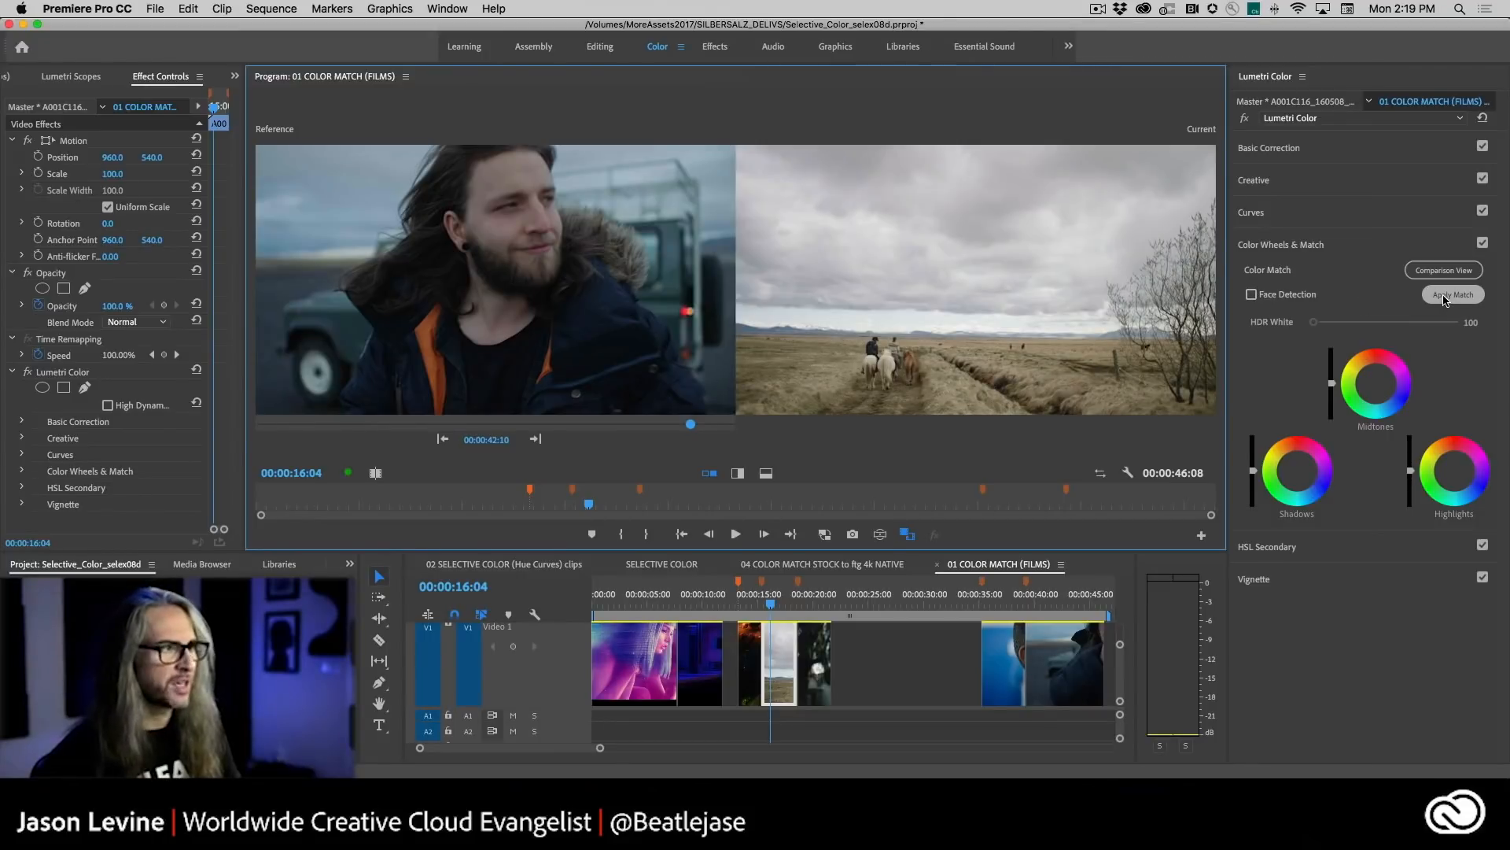
# - Apply the color match to the field clip with horses and nudge its midtones slightly toward yellow-green
pyautogui.click(1444, 296)
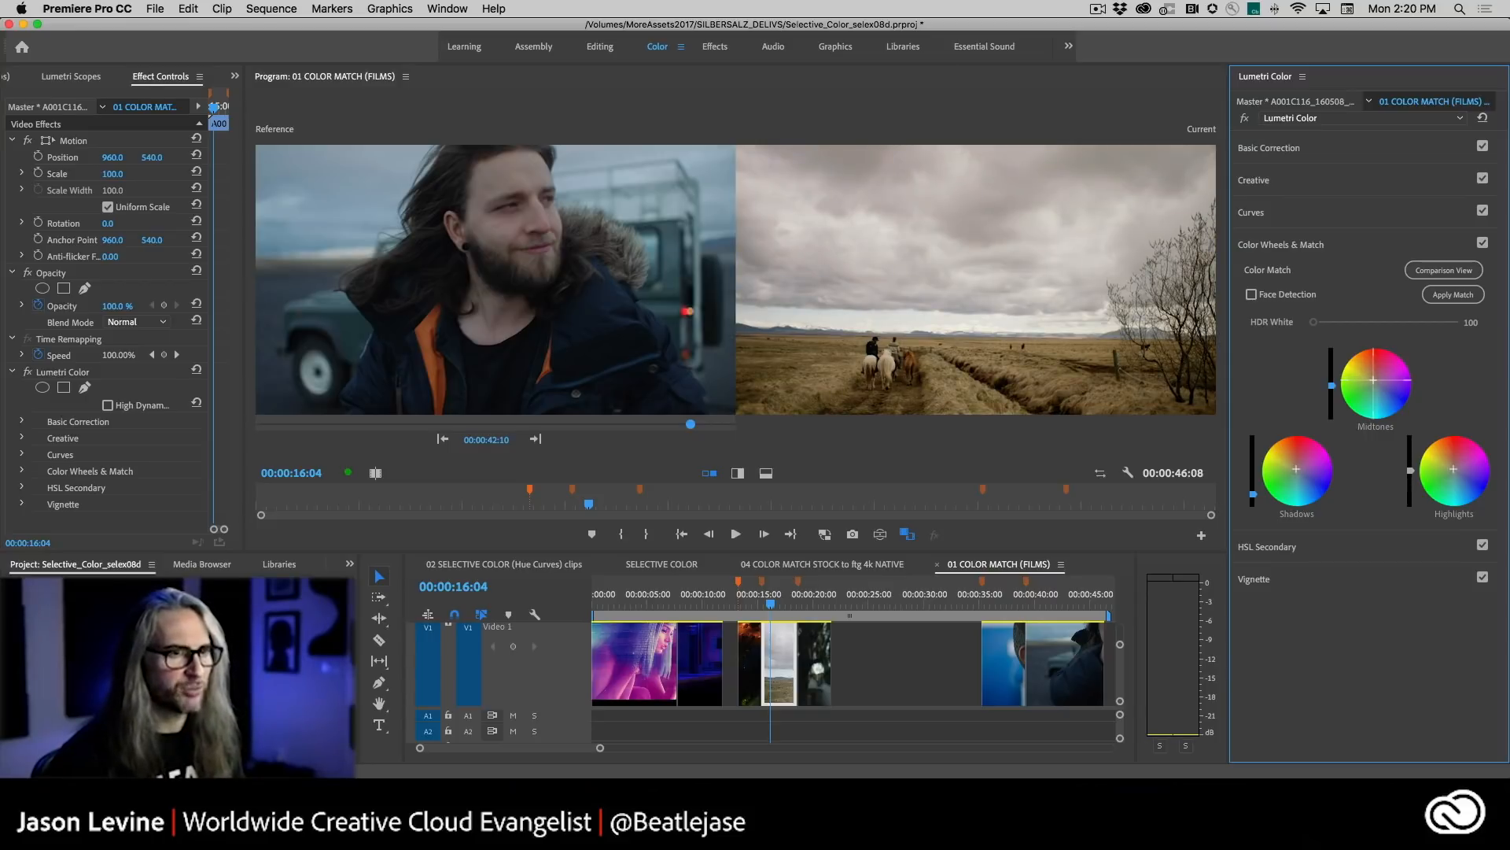
pyautogui.moveTo(1374, 380)
pyautogui.mouseDown()
pyautogui.moveTo(1389, 385)
pyautogui.moveTo(1371, 375)
pyautogui.mouseUp()
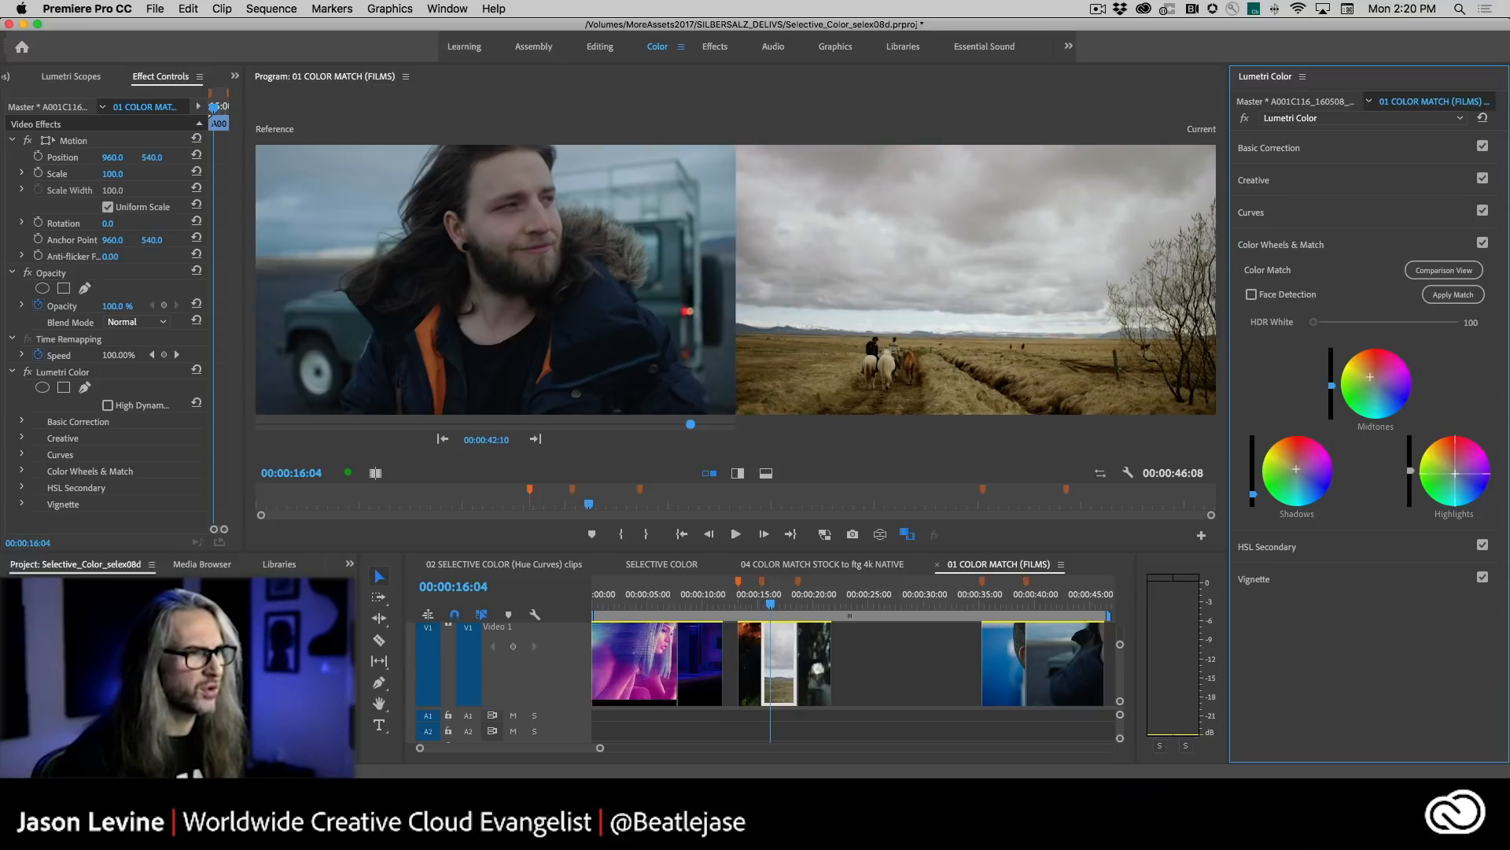
# - Sample the bright horizon sky in the field clip for the Hue vs Hue curve and raise the sampled cyan-blue point
pyautogui.click(1365, 212)
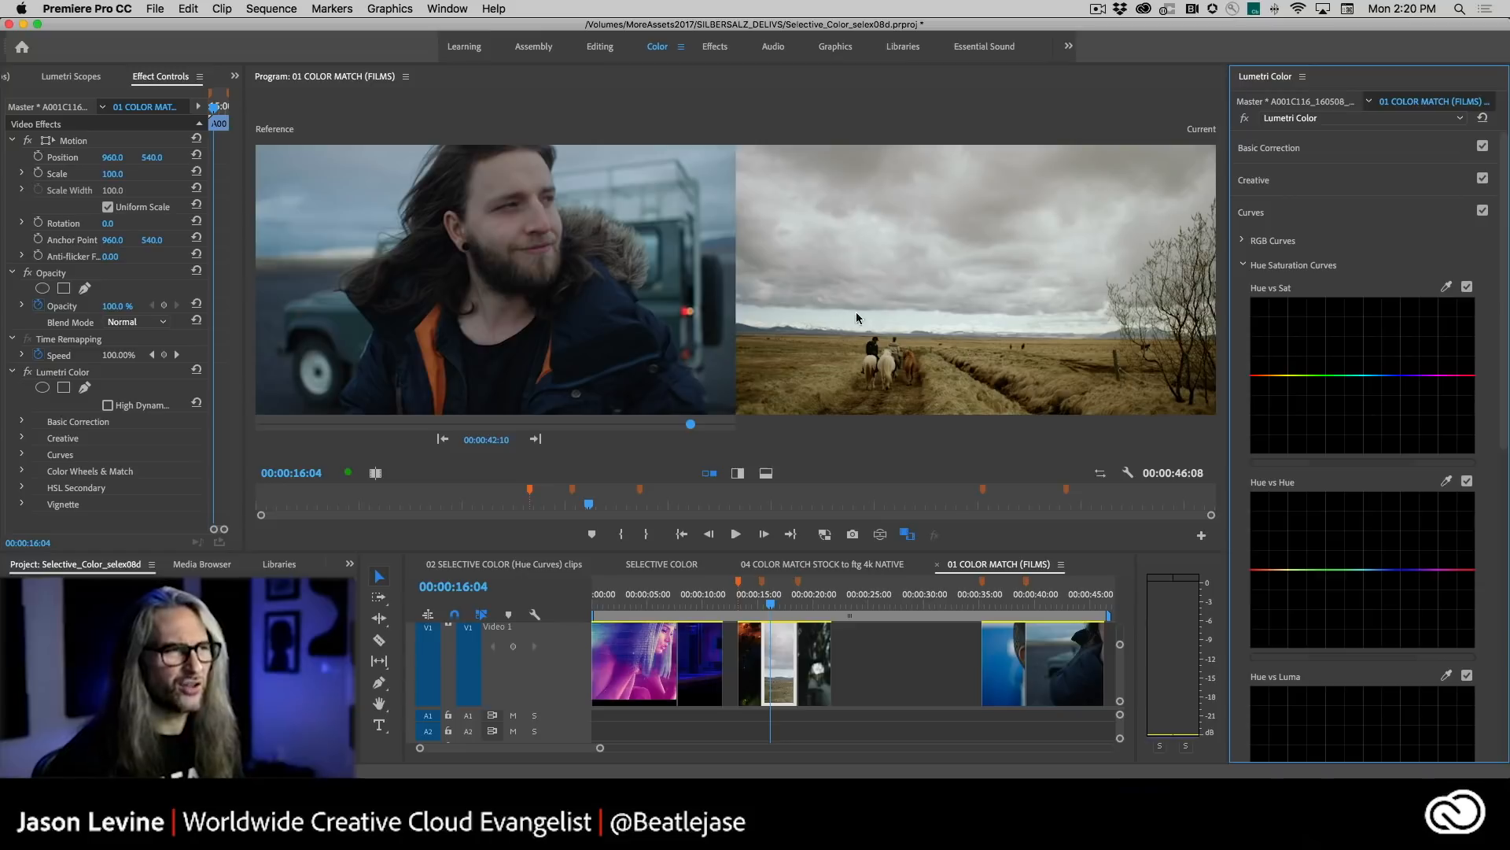
pyautogui.click(1446, 482)
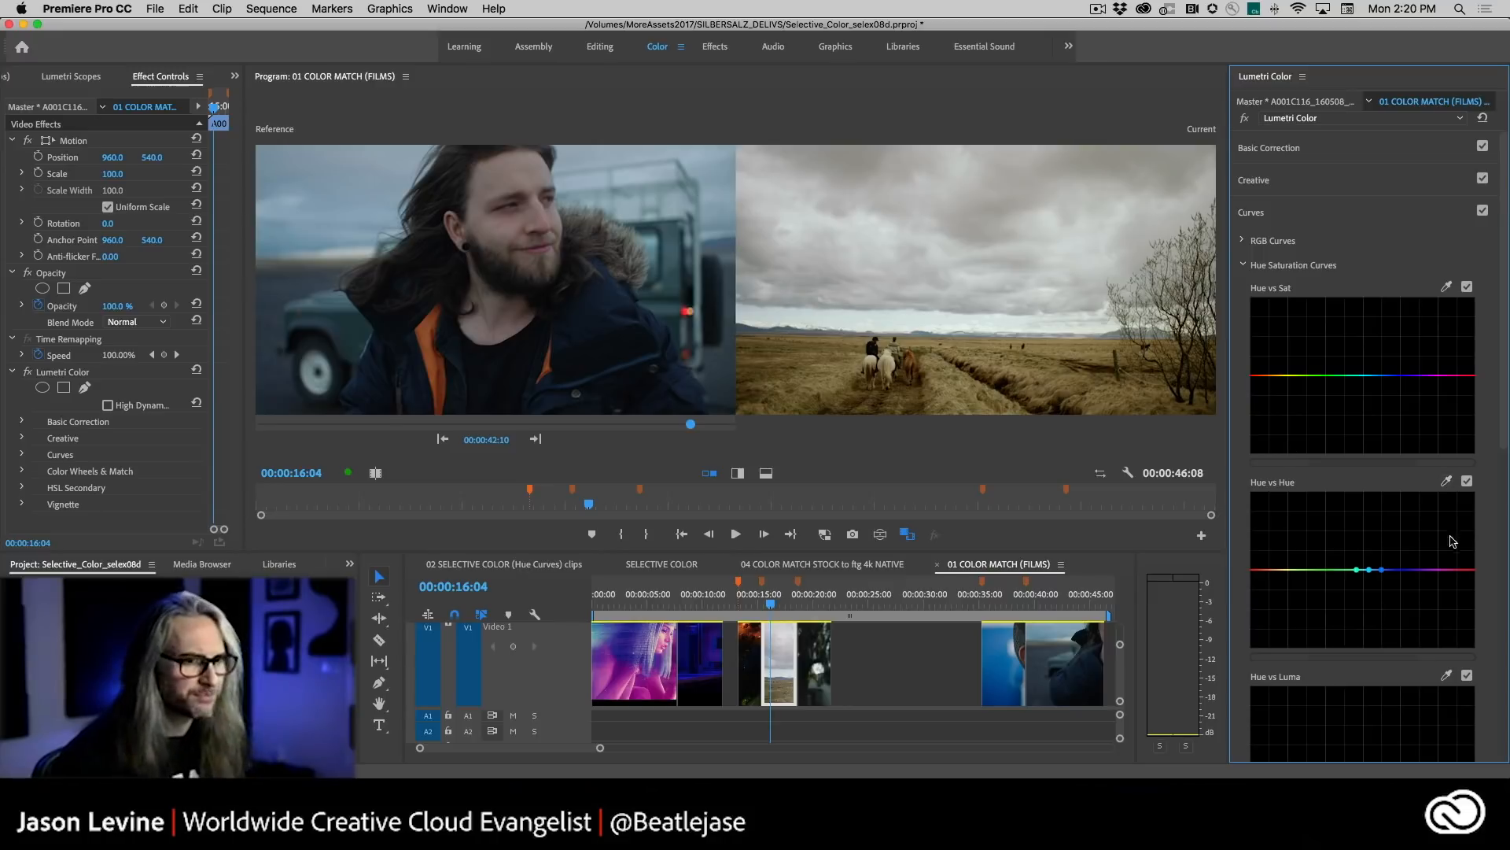
pyautogui.moveTo(1369, 570)
pyautogui.mouseDown()
pyautogui.moveTo(1370, 603)
pyautogui.moveTo(1375, 556)
pyautogui.mouseUp()
# - Play the field clip back and forth beside the reference and compare it with the Lumetri Color effect bypassed
pyautogui.press('space')
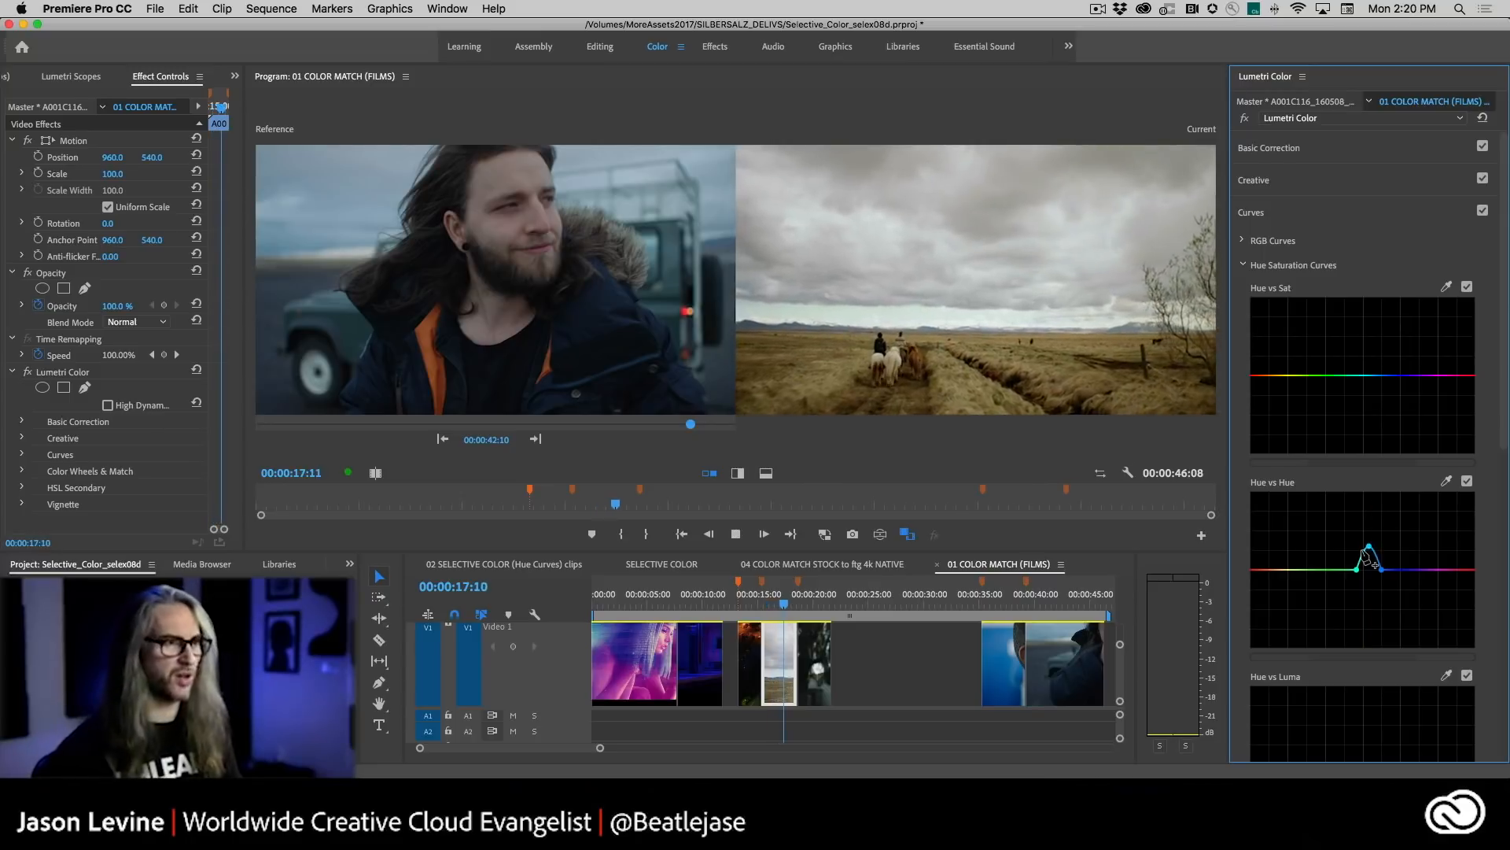
pyautogui.press('j')
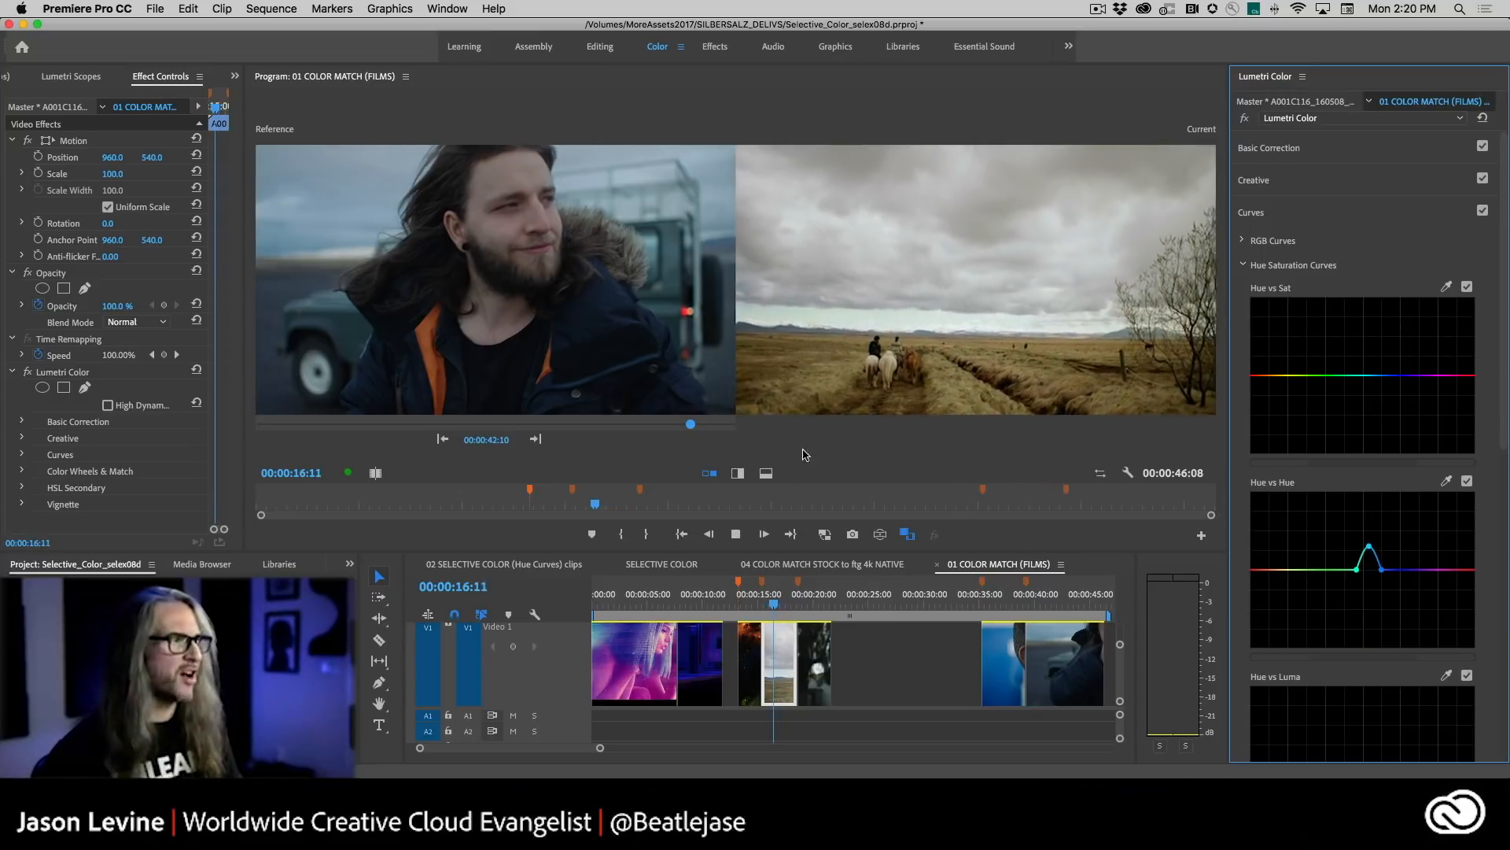
pyautogui.press('l')
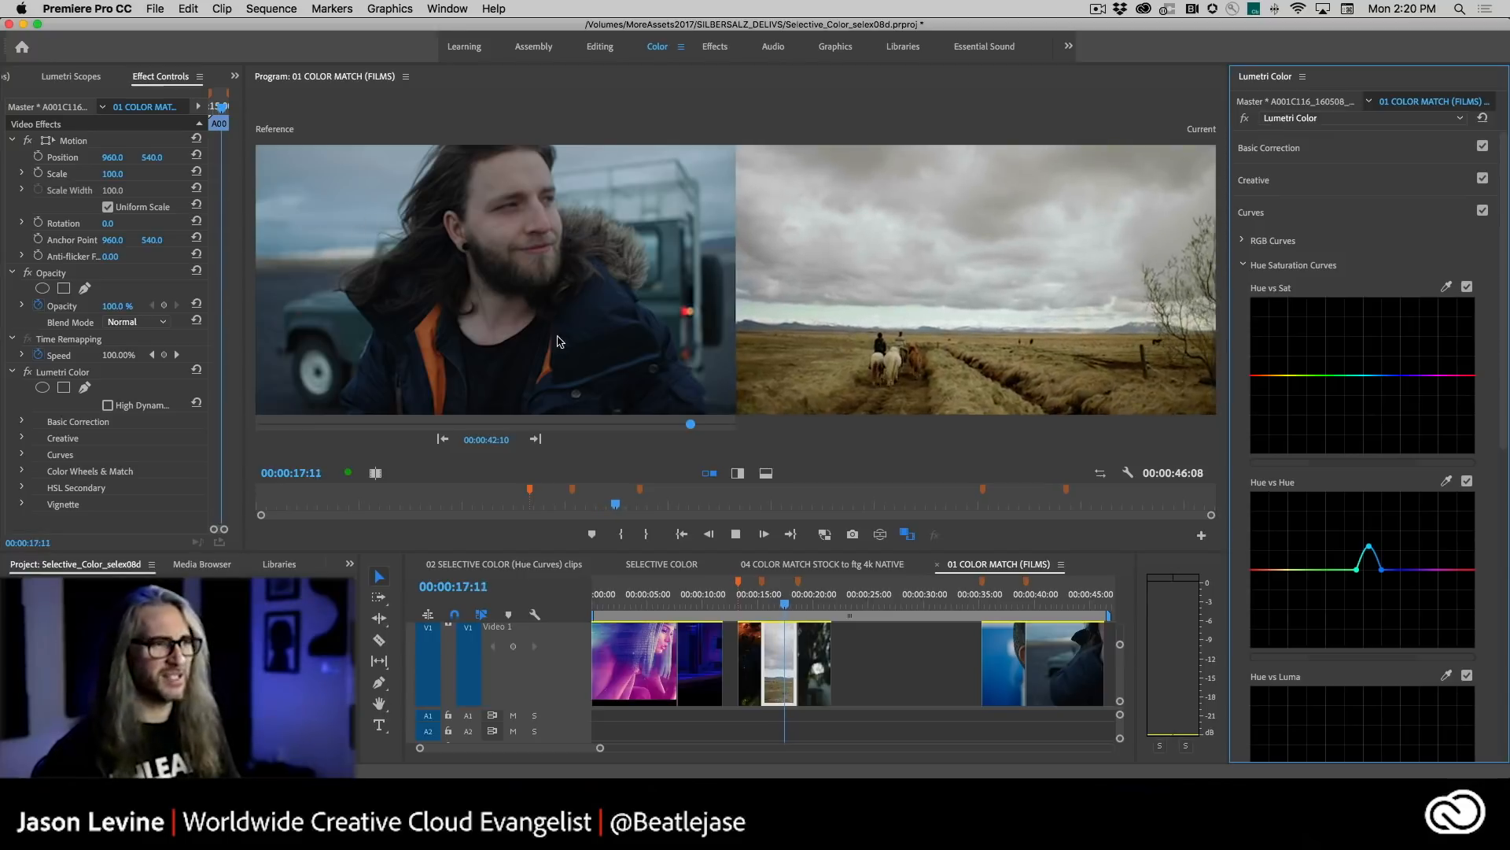
pyautogui.press('j')
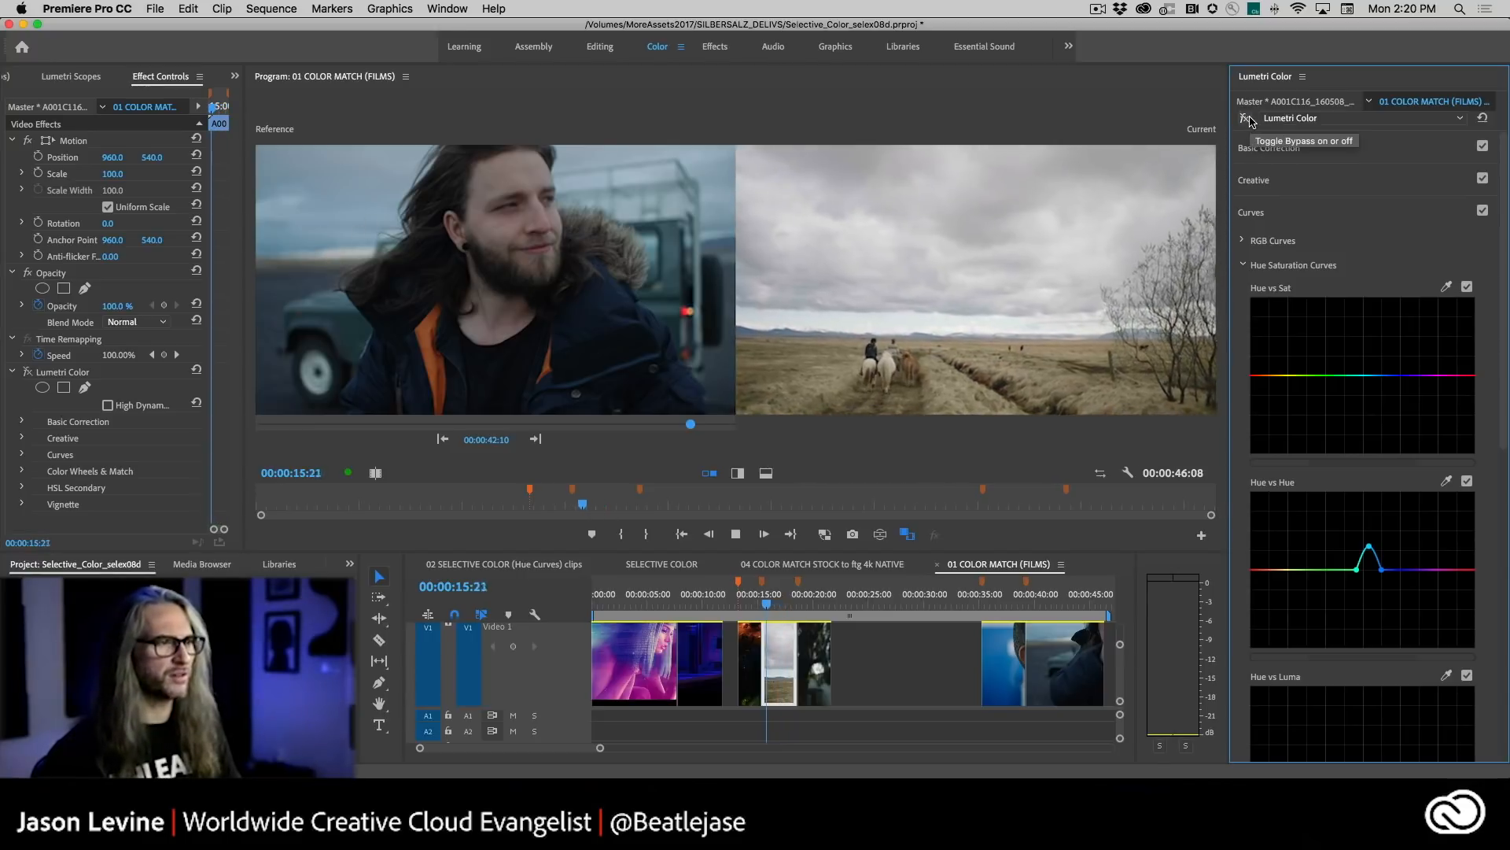
pyautogui.click(1248, 118)
pyautogui.press('space')
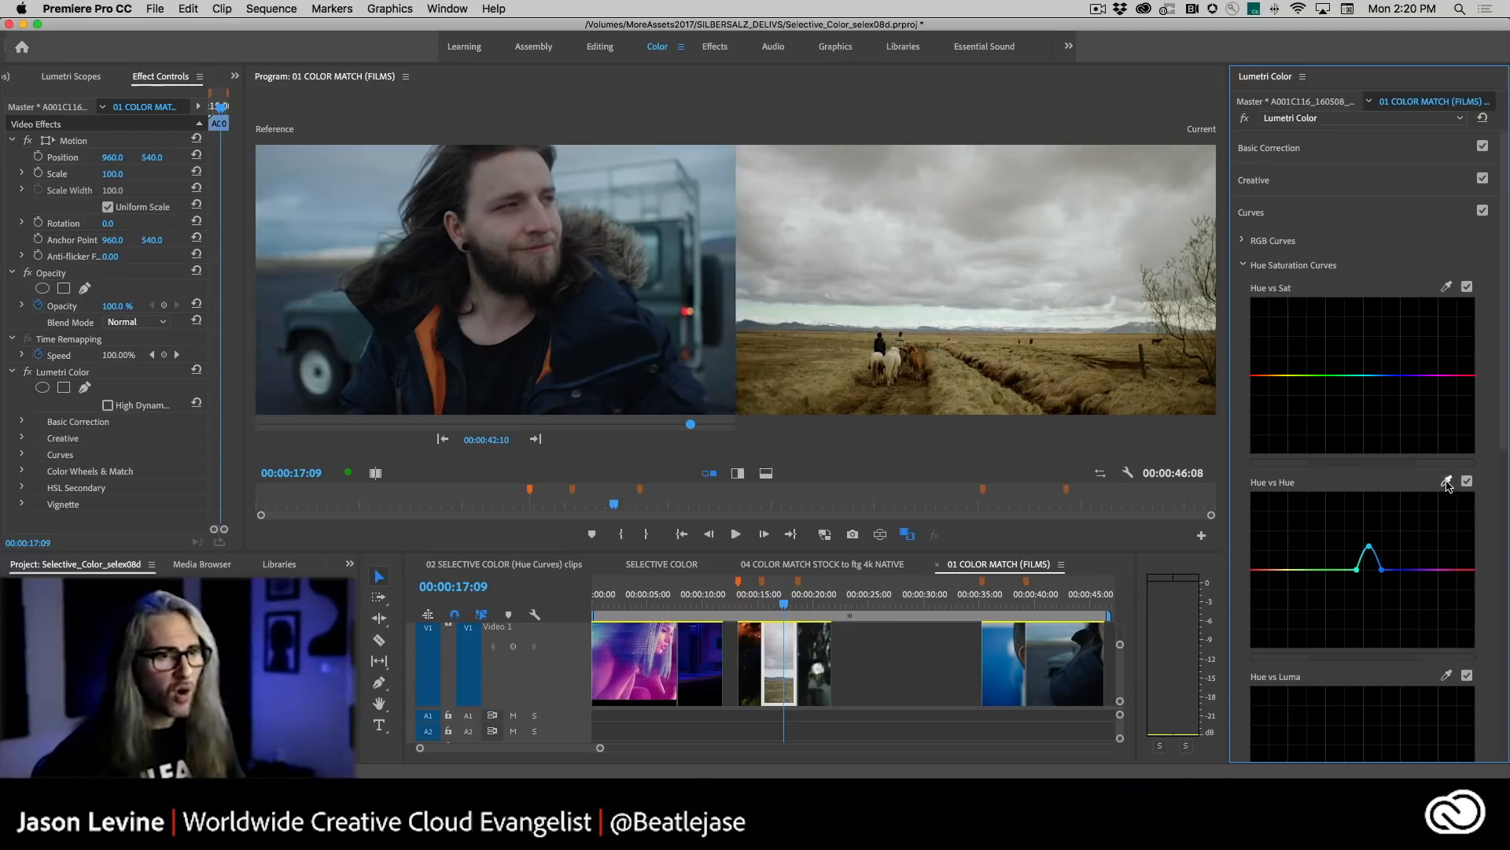
# - Sample the cloud color for the Hue vs Hue curve, raise the sampled purple point, and exit Comparison View
pyautogui.click(975, 210)
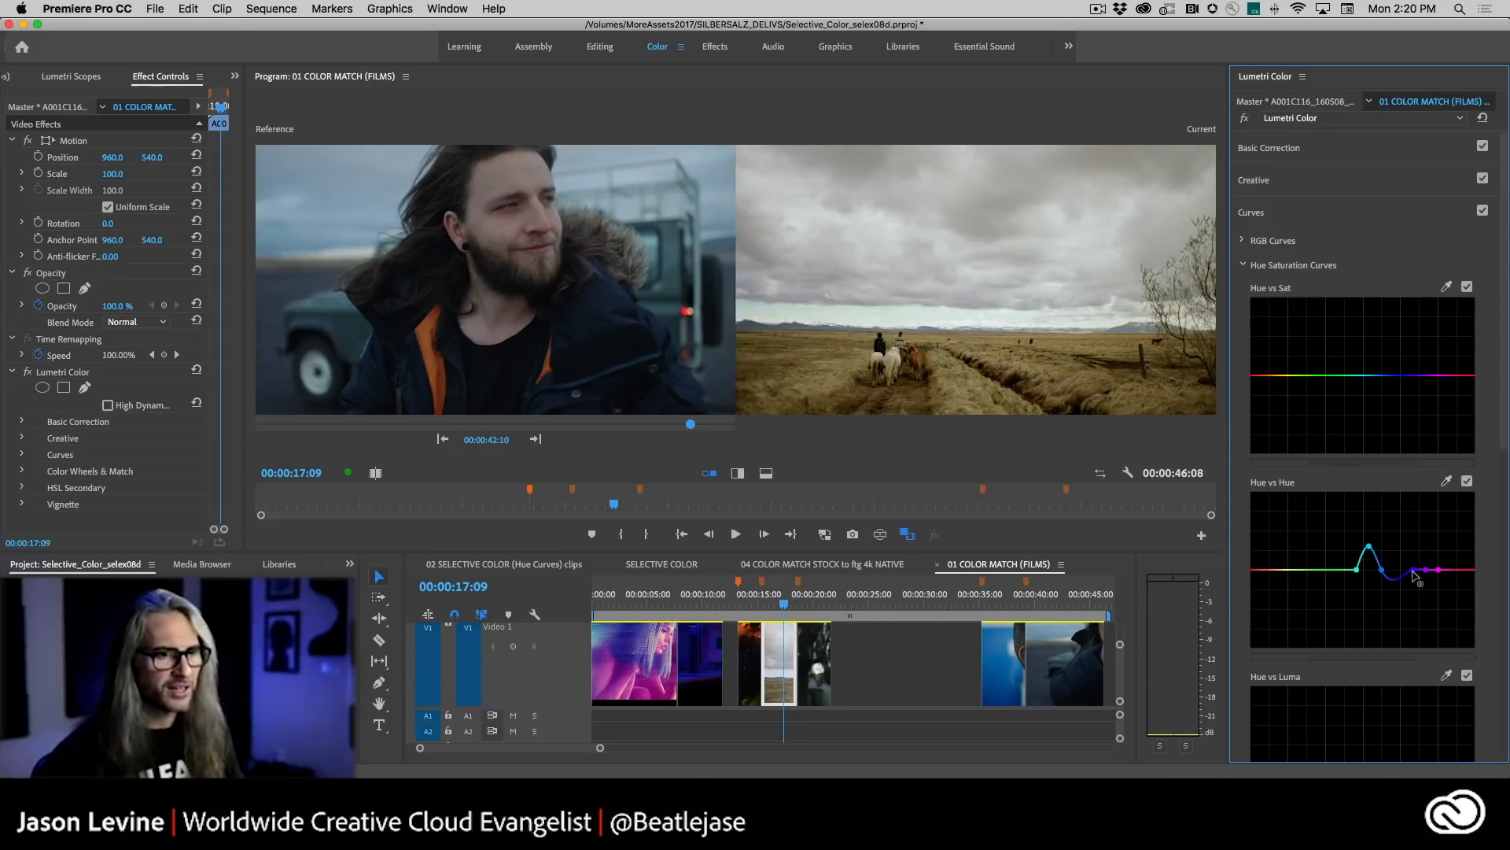
pyautogui.moveTo(1427, 570); pyautogui.dragTo(1426, 545)
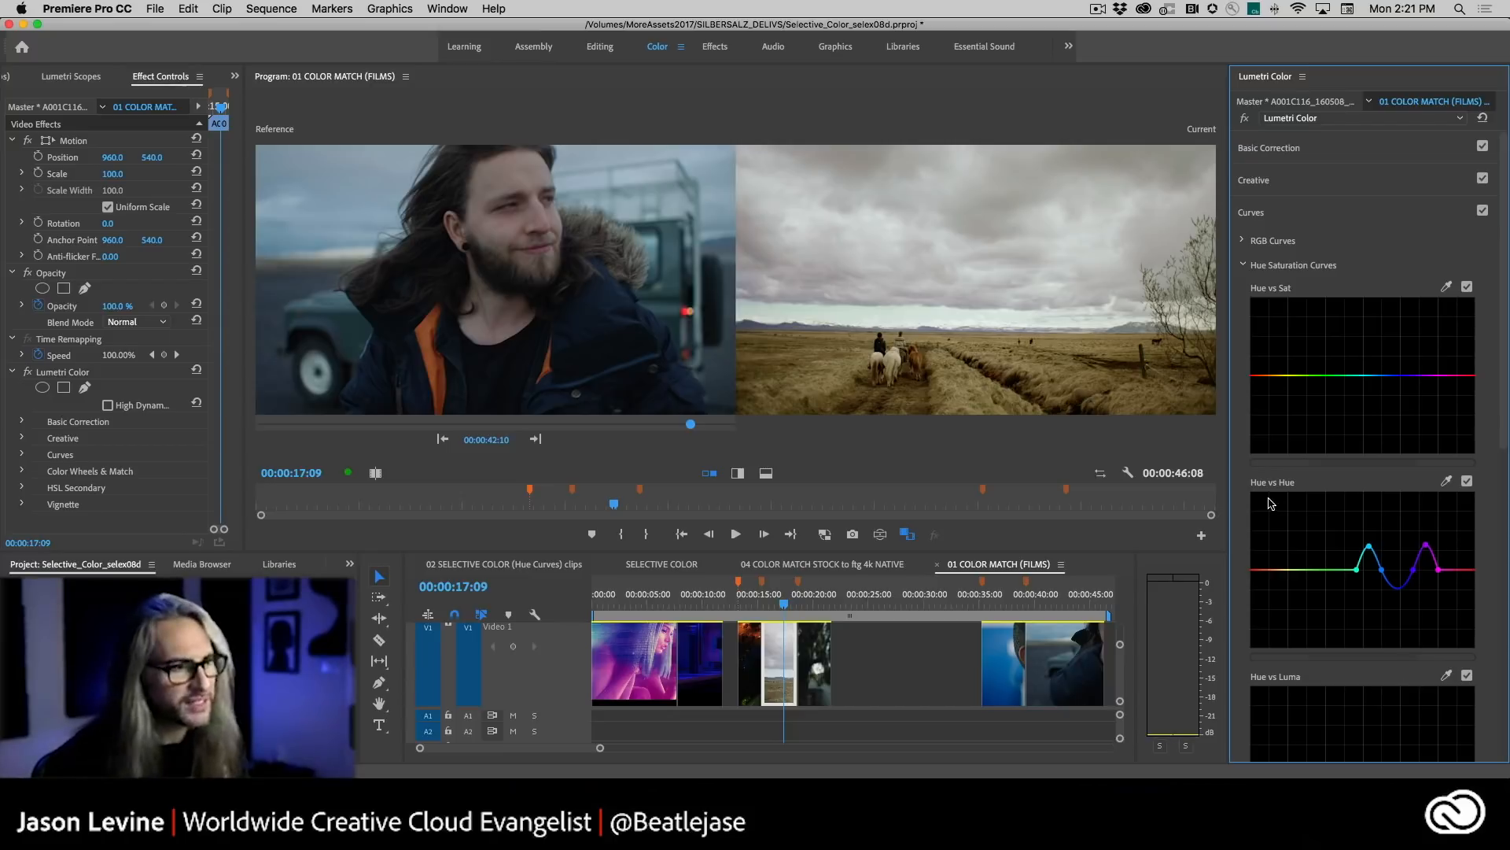
pyautogui.click(907, 534)
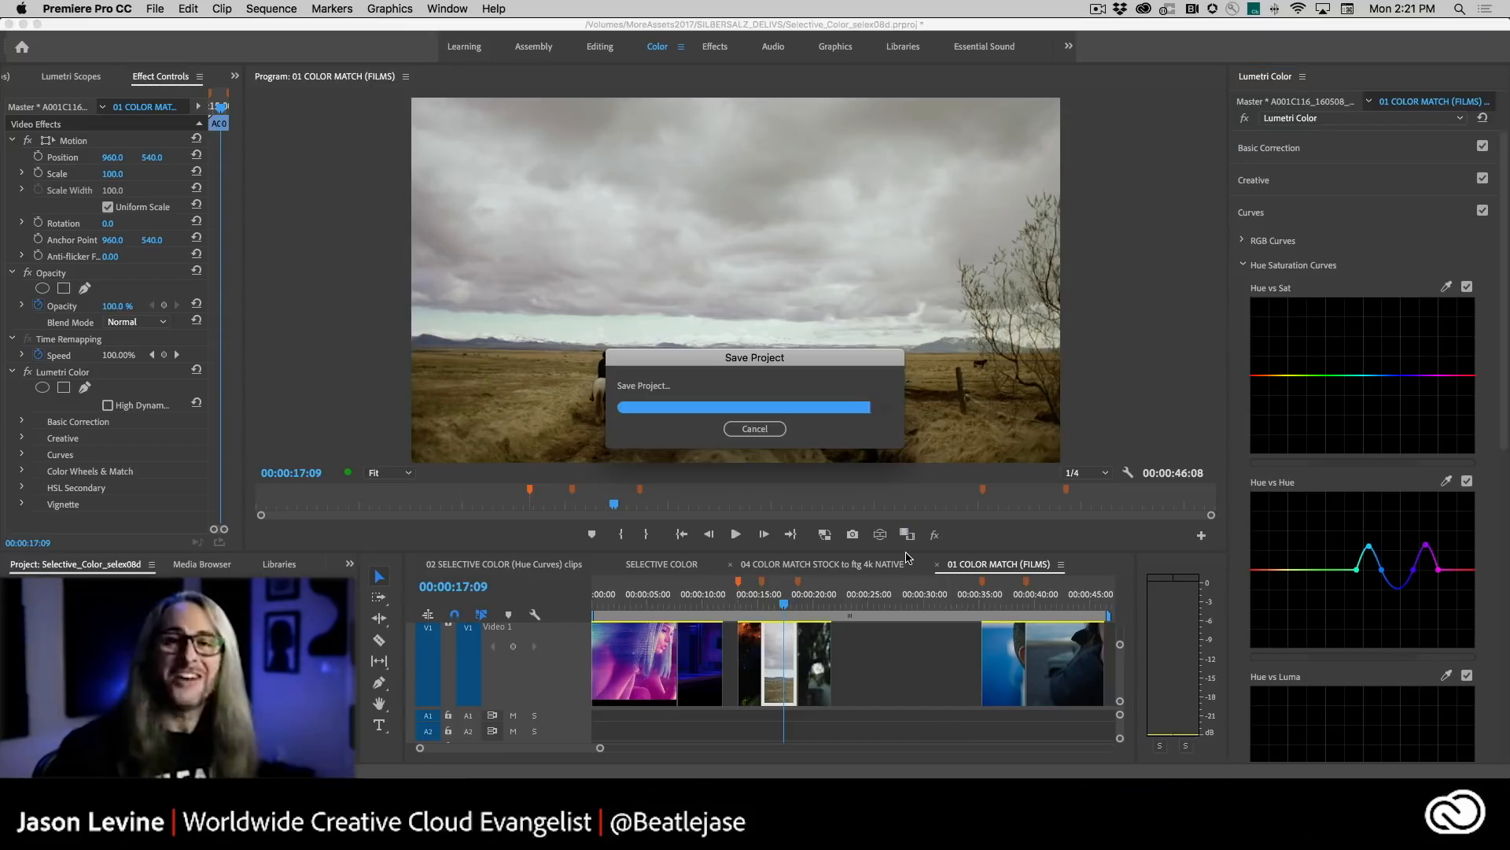